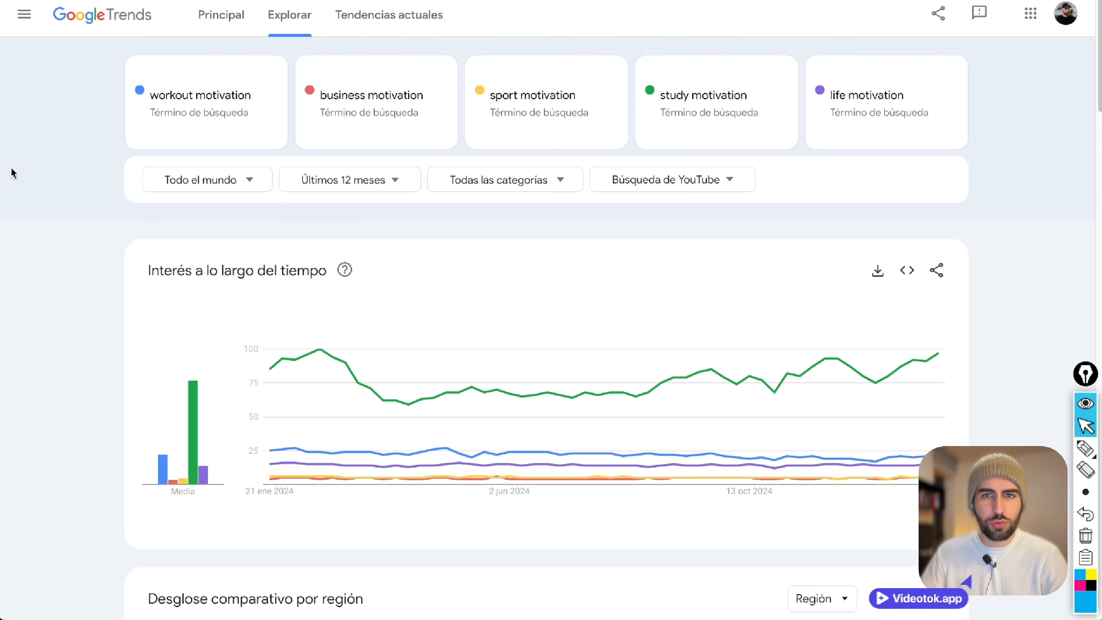
Underline the five motivation search terms and box the "Todo el mundo" filter in blue pen, clearing all marks at the end.
click(1086, 452)
drag(142, 115, 272, 118)
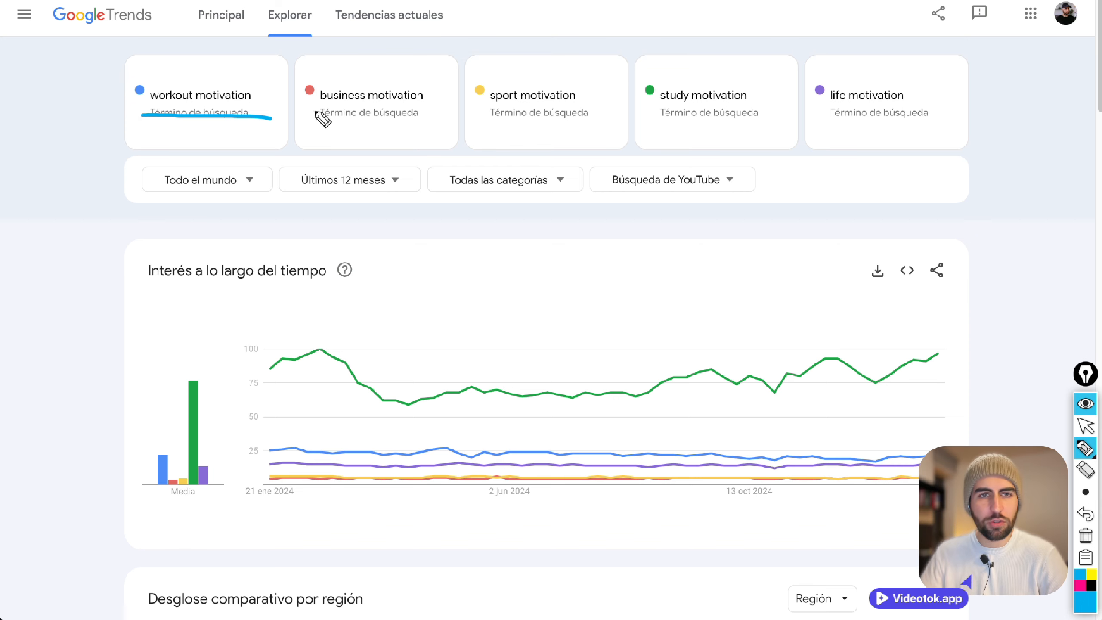
mouse_move(314, 111)
mouse_down()
mouse_move(435, 119)
mouse_move(575, 107)
mouse_up()
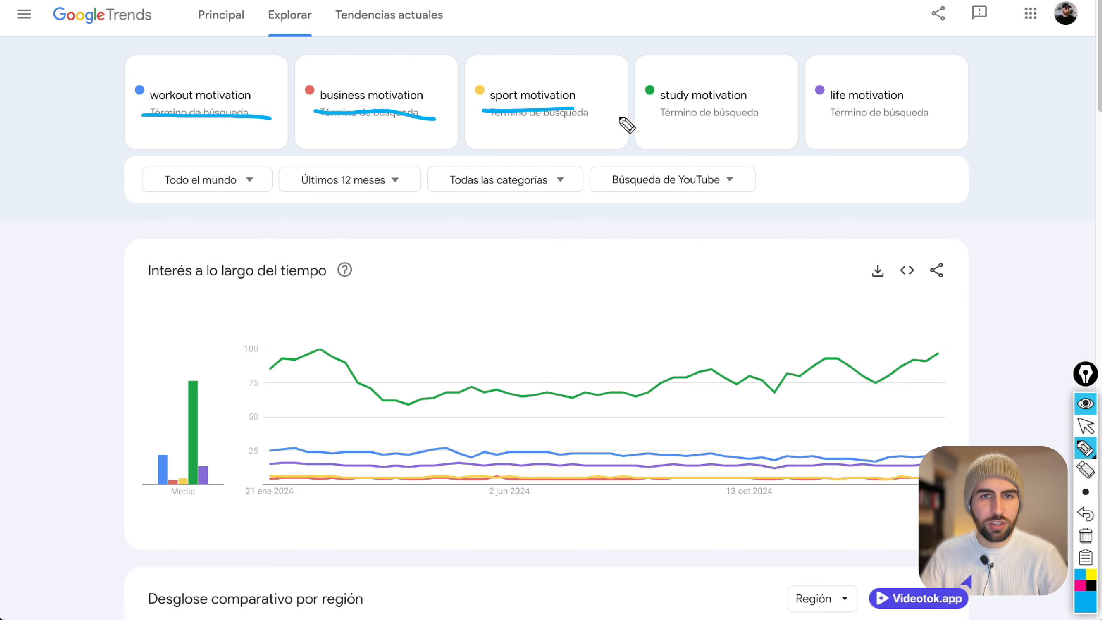
drag(653, 105, 1007, 129)
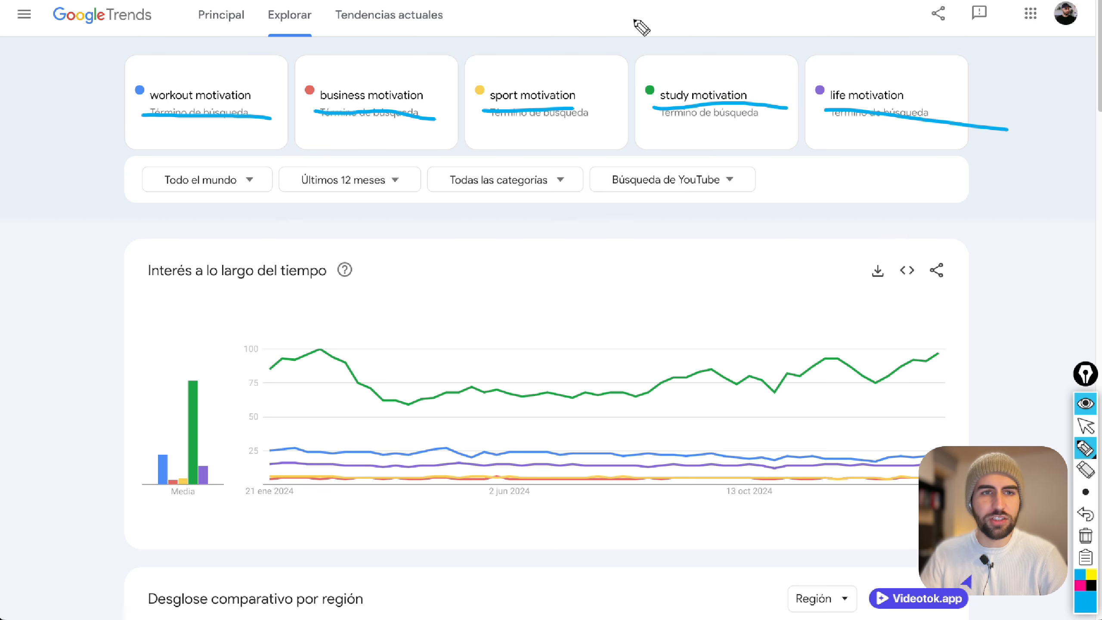
mouse_move(138, 162)
mouse_down()
mouse_move(139, 203)
mouse_move(134, 161)
mouse_move(306, 170)
mouse_move(283, 202)
mouse_move(145, 200)
mouse_up()
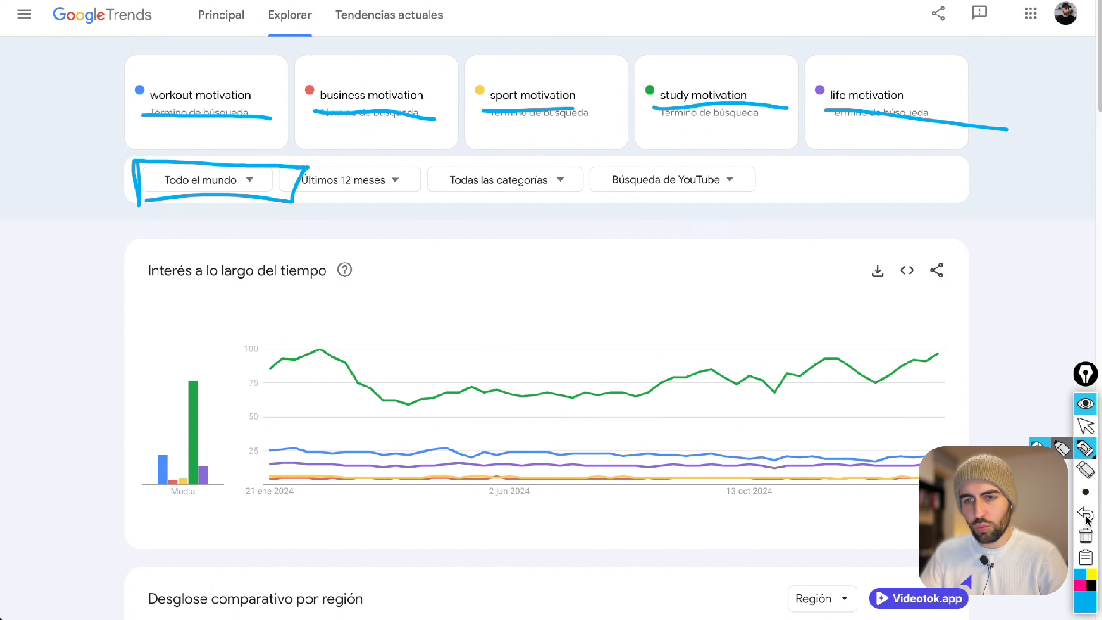
click(1086, 535)
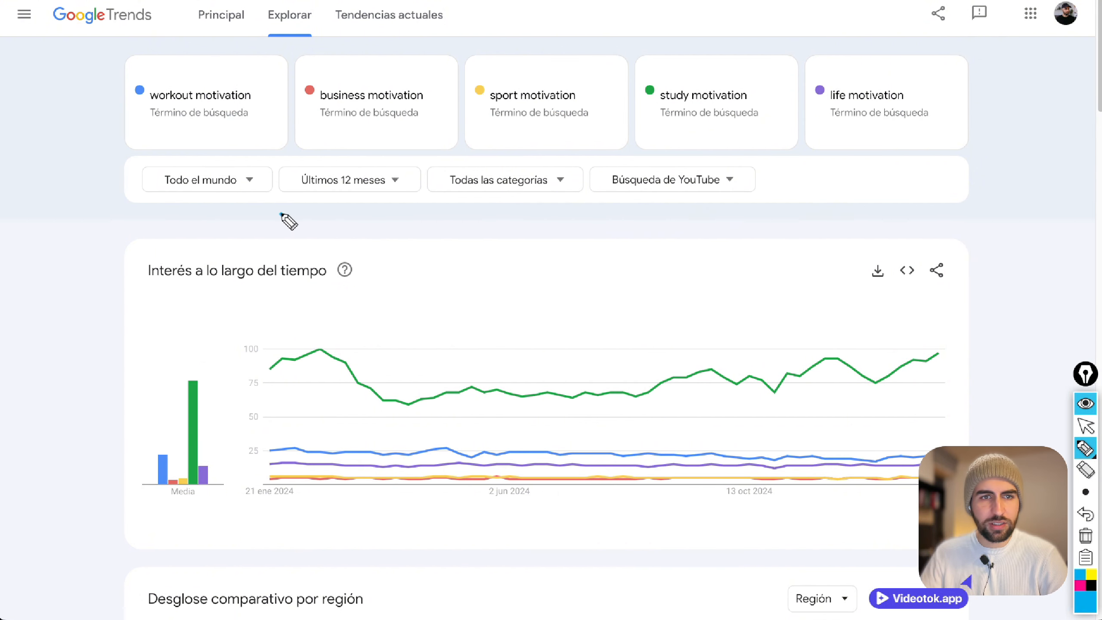
Draw blue arrows pointing at the "Últimos 12 meses" filter and rising above the interest chart, and erase them.
drag(281, 214, 313, 191)
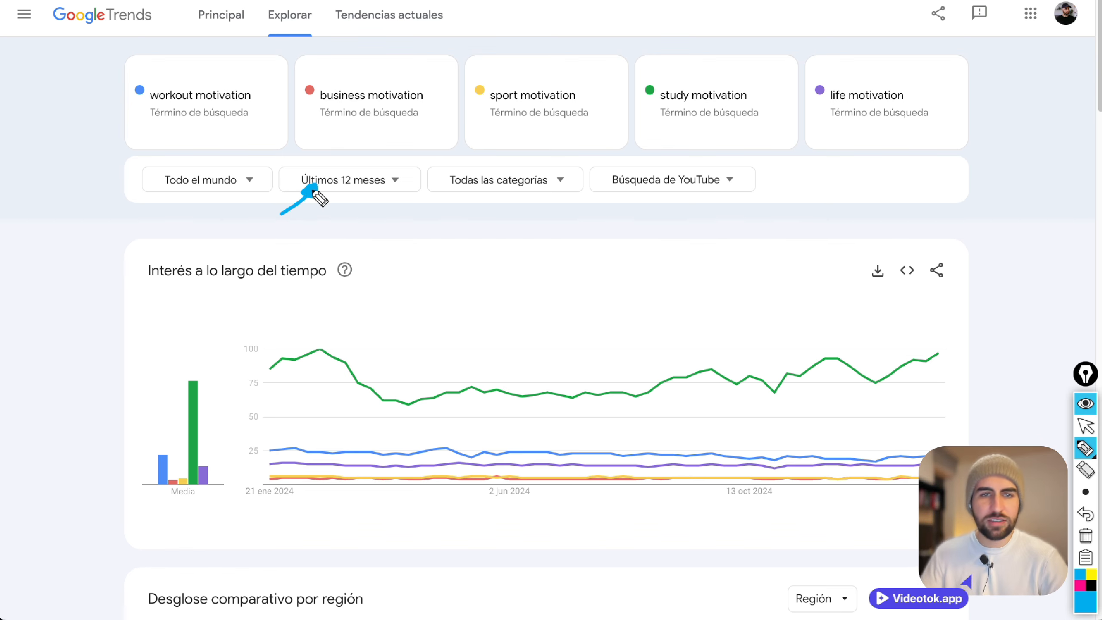
mouse_move(422, 311)
mouse_down()
mouse_move(584, 271)
mouse_move(573, 280)
mouse_move(584, 260)
mouse_move(607, 260)
mouse_move(581, 286)
mouse_move(579, 271)
mouse_move(598, 282)
mouse_up()
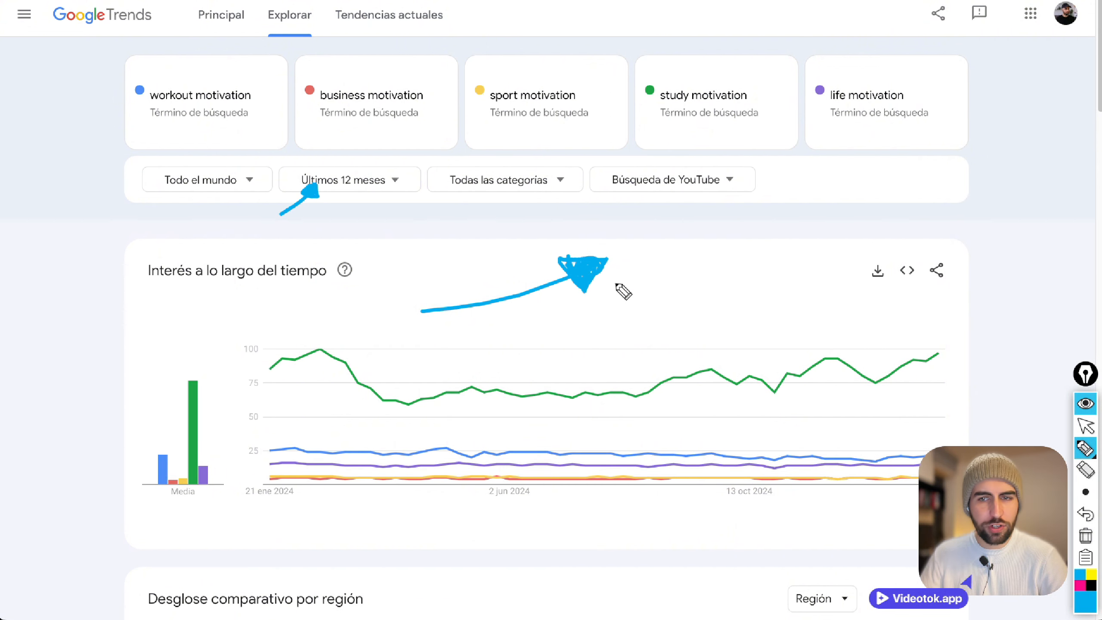
click(1085, 535)
Underline the "Todas las categorías" filter and mark "Búsqueda de YouTube" with an arrow and underline, and erase the marks.
drag(451, 201, 550, 207)
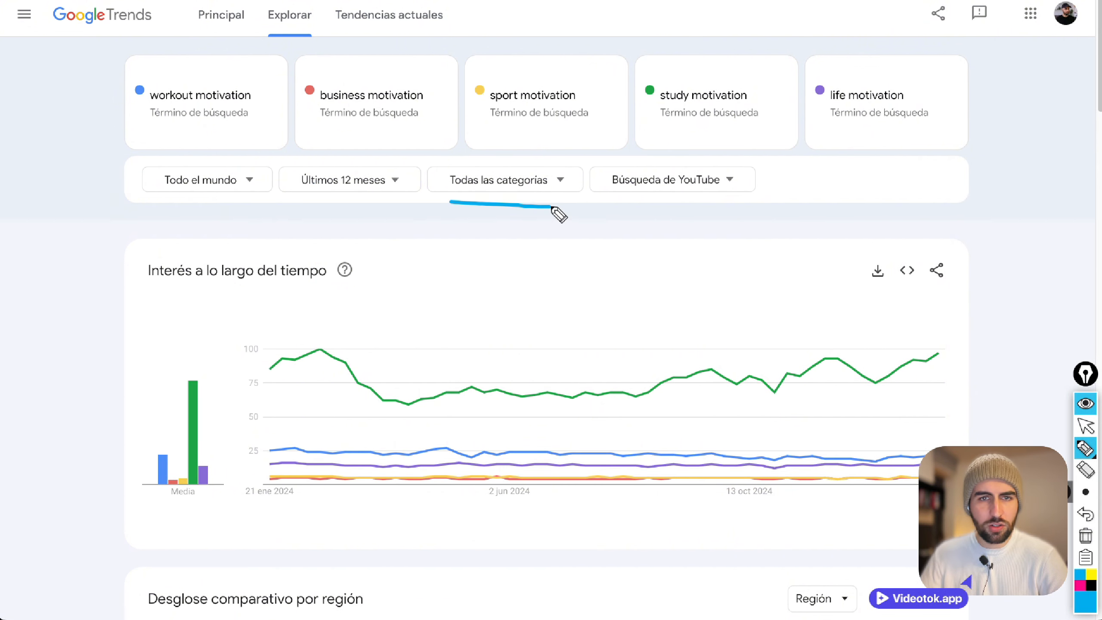
mouse_move(663, 191)
mouse_down()
mouse_move(625, 231)
mouse_move(659, 187)
mouse_move(646, 199)
mouse_move(655, 192)
mouse_move(662, 203)
mouse_up()
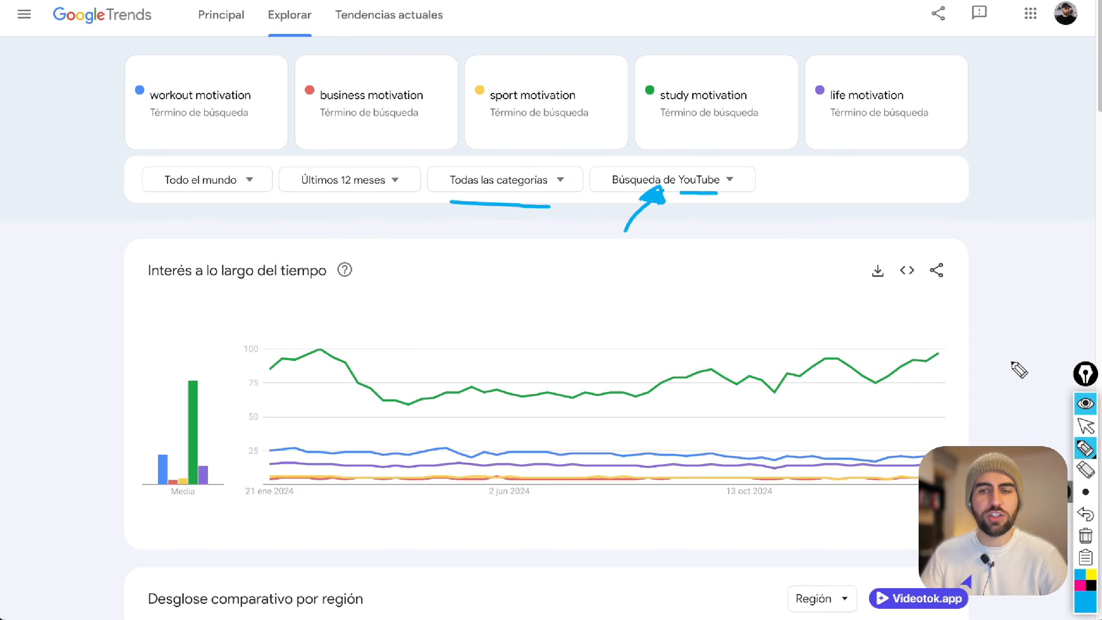
click(1085, 536)
Circle the study motivation marker and annotate its chart line with a low-point mark, "MA" and a rising arrow, and erase everything.
click(1080, 431)
click(1085, 449)
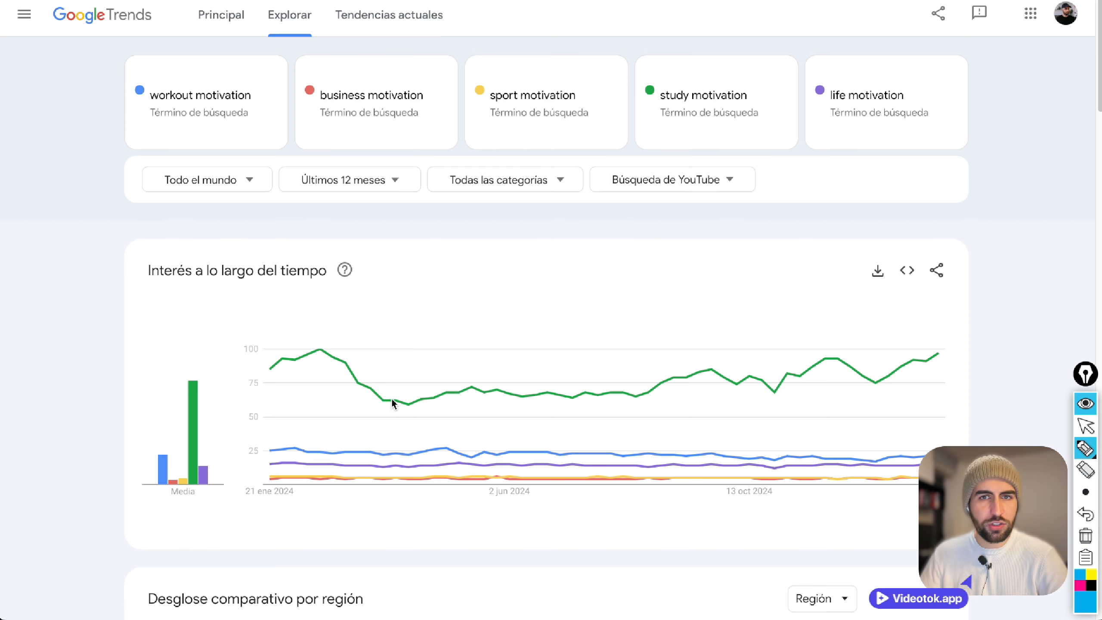
mouse_move(631, 74)
mouse_down()
mouse_move(638, 103)
mouse_move(661, 102)
mouse_up()
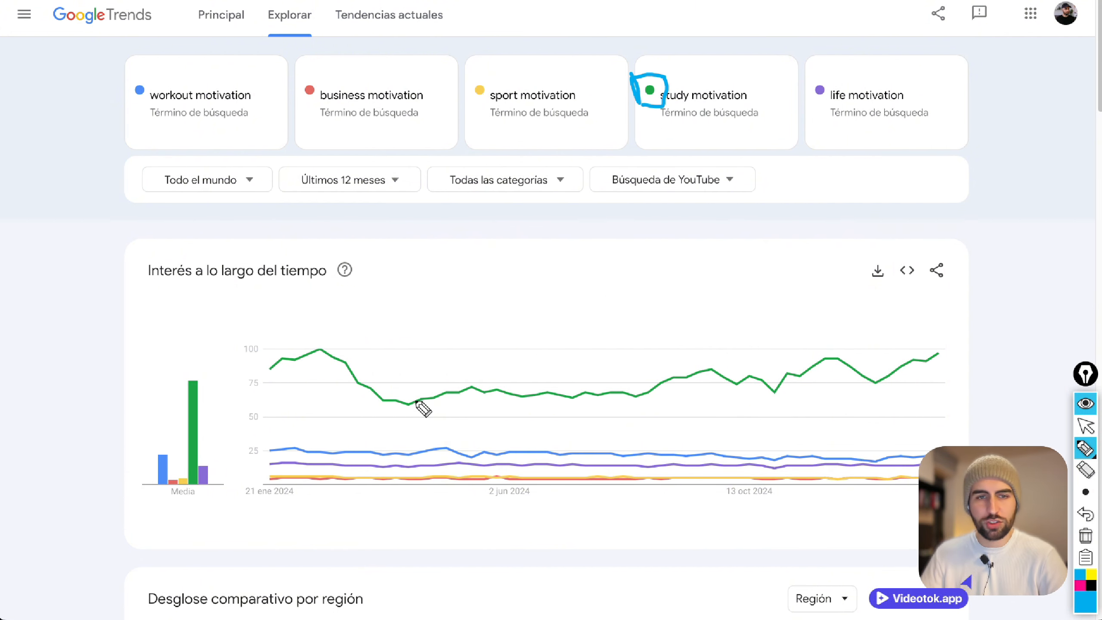
mouse_move(396, 385)
mouse_down()
mouse_move(396, 417)
mouse_move(396, 395)
mouse_up()
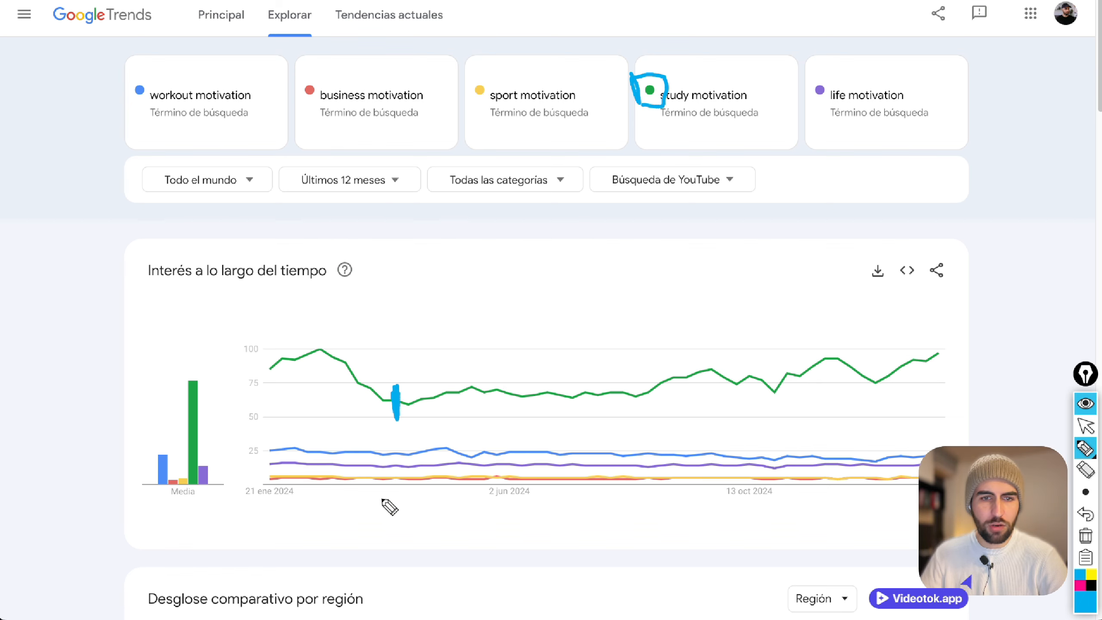
mouse_move(379, 502)
mouse_down()
mouse_move(392, 489)
mouse_move(408, 505)
mouse_move(407, 491)
mouse_up()
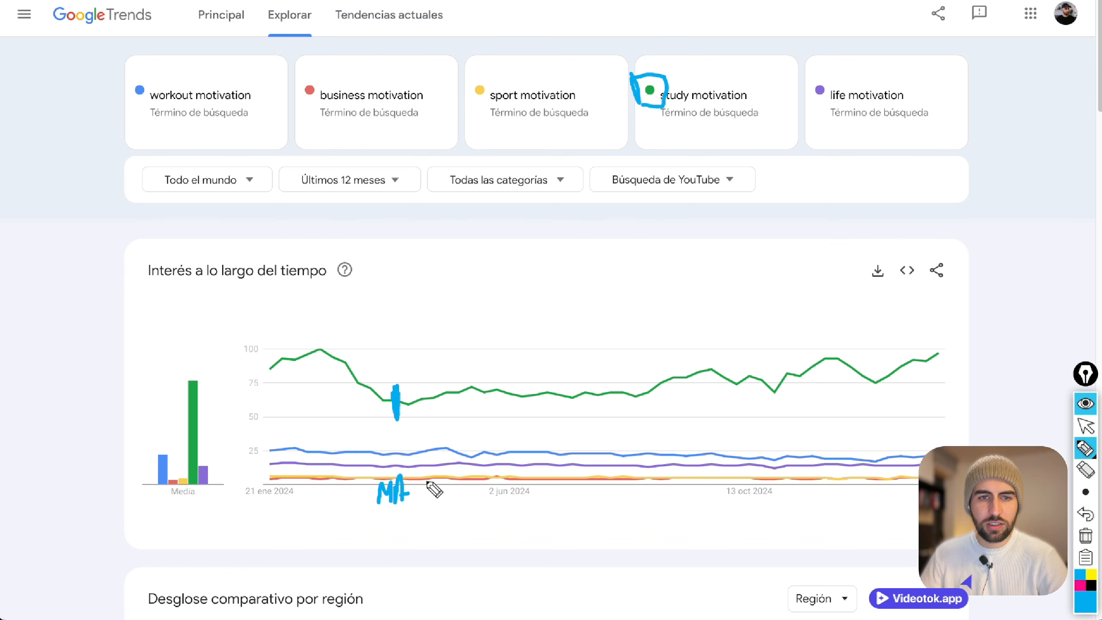
mouse_move(400, 398)
mouse_down()
mouse_move(652, 349)
mouse_move(939, 317)
mouse_move(910, 342)
mouse_move(910, 316)
mouse_move(921, 329)
mouse_move(914, 314)
mouse_move(916, 338)
mouse_move(907, 312)
mouse_move(927, 332)
mouse_move(929, 314)
mouse_move(916, 319)
mouse_move(939, 316)
mouse_up()
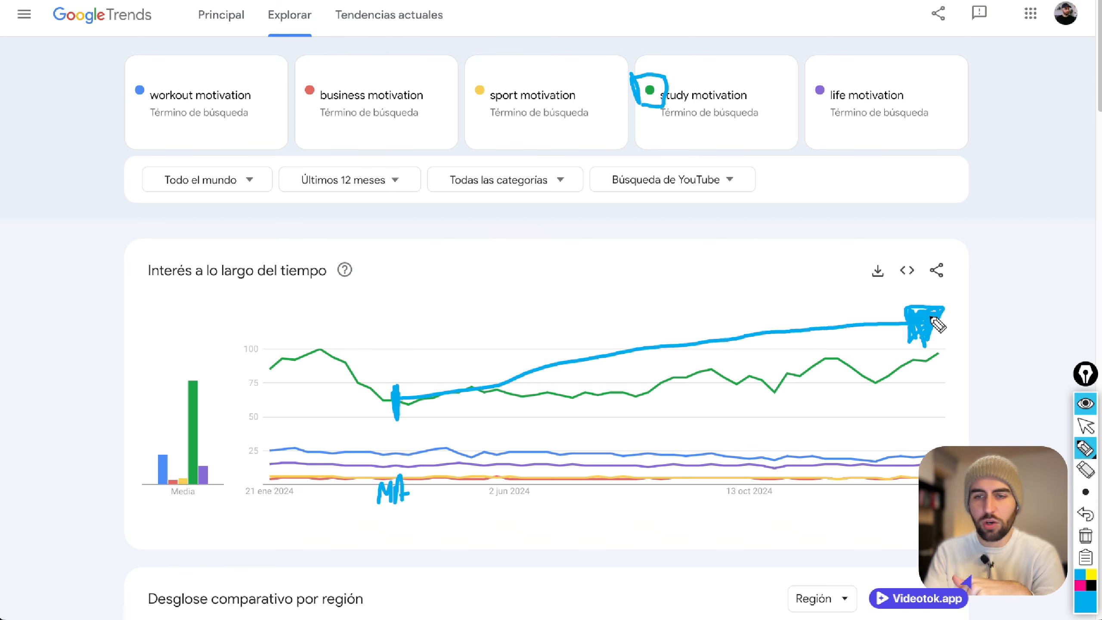
click(1085, 536)
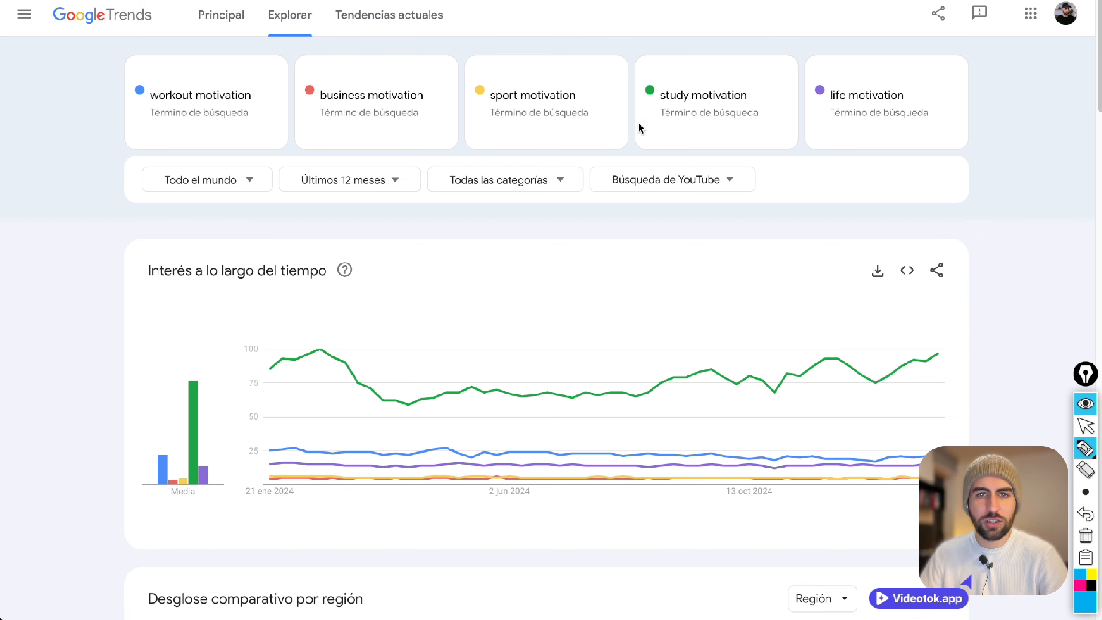
Handwrite the ranks 1, 2 and 3 beside study motivation, workout motivation and life motivation.
mouse_move(638, 128)
mouse_down()
mouse_move(647, 118)
mouse_move(659, 137)
mouse_move(646, 115)
mouse_move(635, 138)
mouse_move(649, 140)
mouse_up()
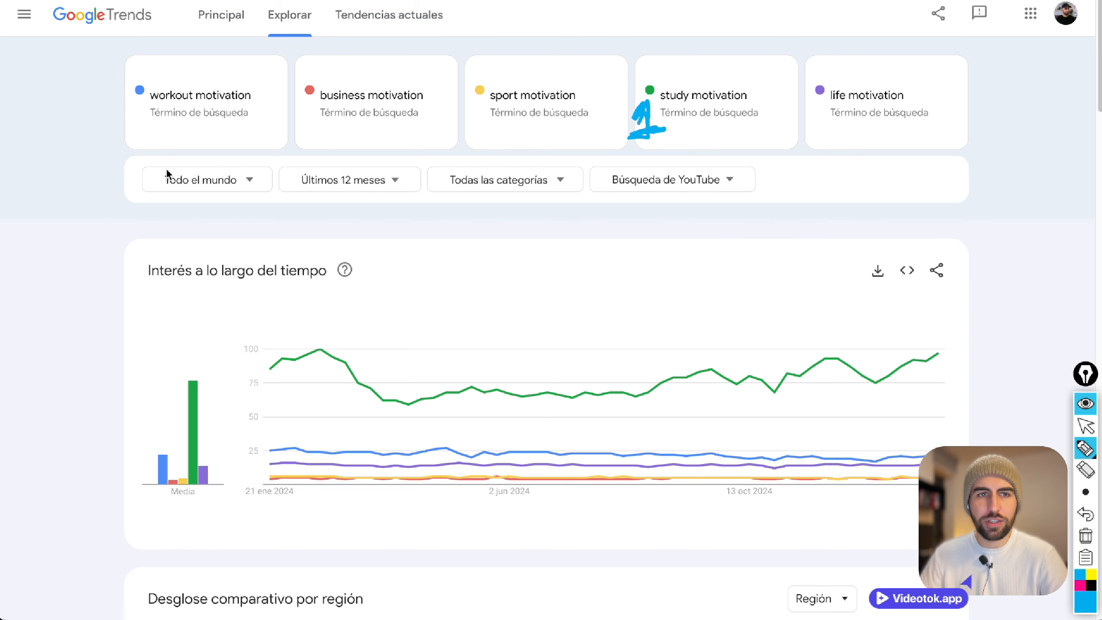
drag(121, 121, 148, 136)
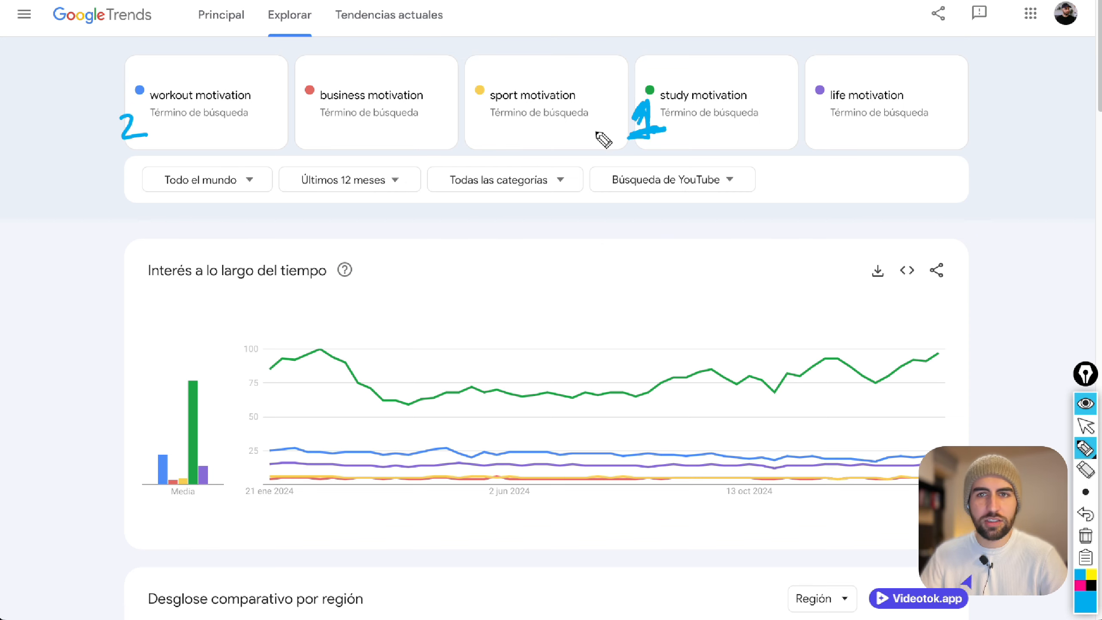
mouse_move(810, 114)
mouse_down()
mouse_move(825, 122)
mouse_move(811, 134)
mouse_up()
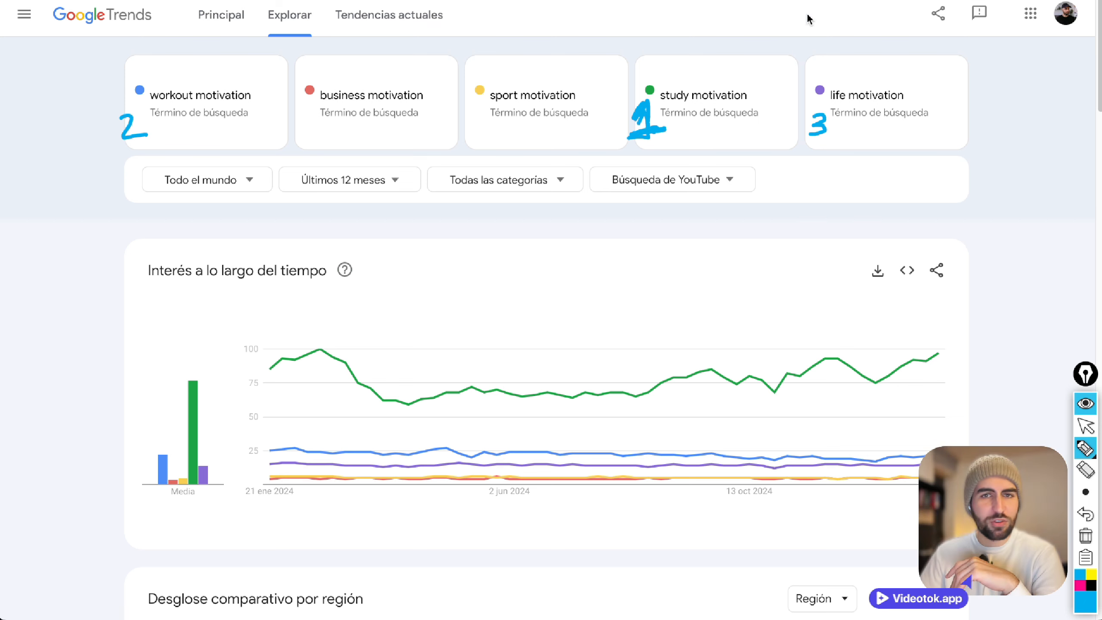
Handwrite "VIDEOTOK" and "10%" above the interest chart, clear all annotations and leave drawing mode.
mouse_move(413, 204)
mouse_down()
mouse_move(425, 255)
mouse_move(444, 205)
mouse_move(454, 208)
mouse_move(450, 244)
mouse_move(470, 215)
mouse_move(467, 229)
mouse_move(487, 220)
mouse_move(465, 241)
mouse_move(493, 243)
mouse_move(508, 206)
mouse_move(532, 205)
mouse_move(549, 241)
mouse_move(552, 219)
mouse_move(567, 225)
mouse_move(587, 208)
mouse_move(602, 240)
mouse_move(601, 216)
mouse_move(620, 241)
mouse_move(644, 241)
mouse_up()
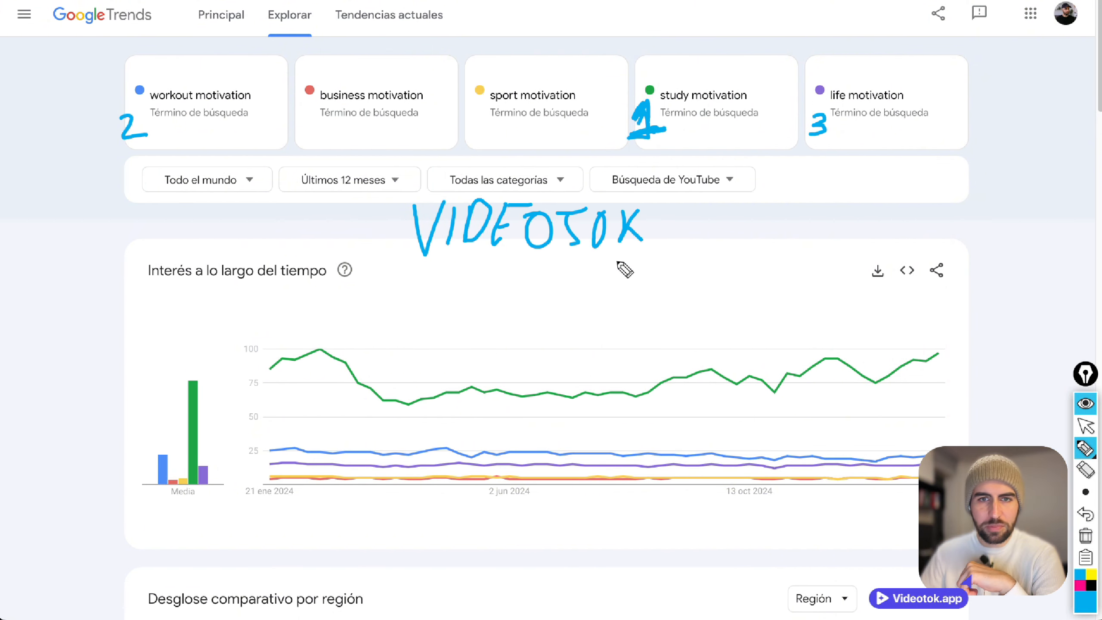
drag(506, 287, 508, 333)
mouse_move(558, 284)
mouse_down()
mouse_move(544, 328)
mouse_move(569, 299)
mouse_move(577, 332)
mouse_up()
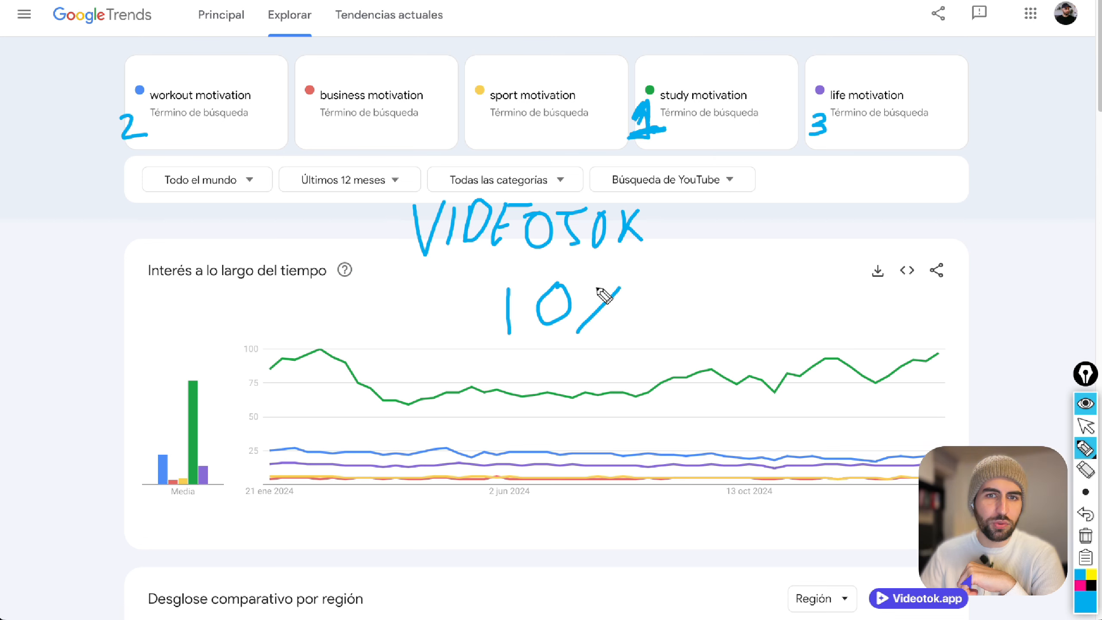
click(596, 288)
click(610, 328)
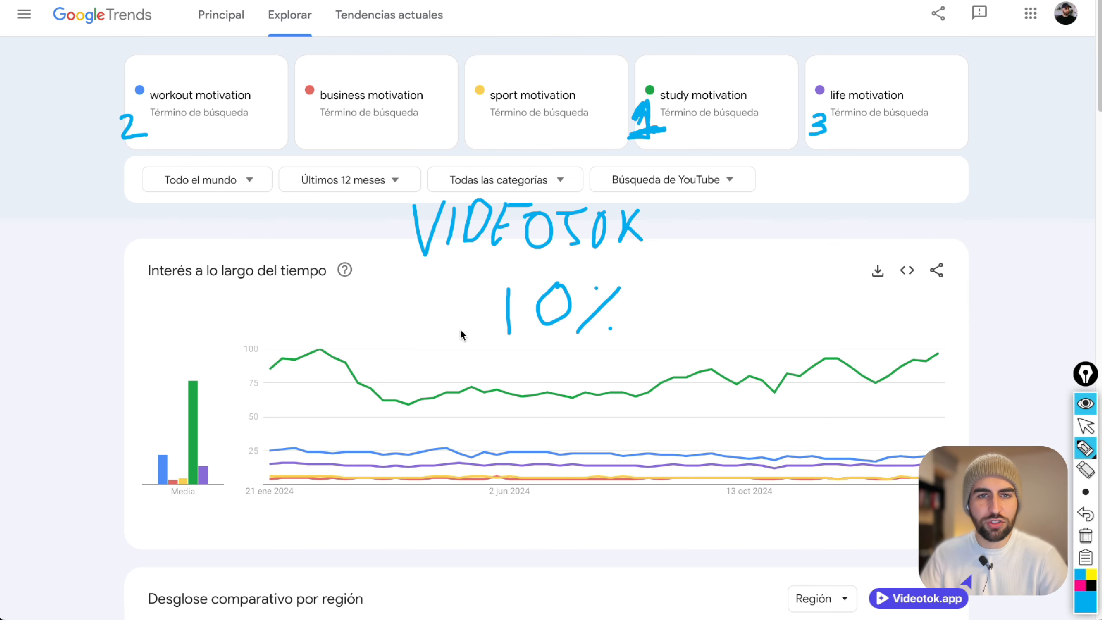
mouse_move(569, 219)
mouse_down()
mouse_move(565, 245)
mouse_move(557, 215)
mouse_move(602, 215)
mouse_up()
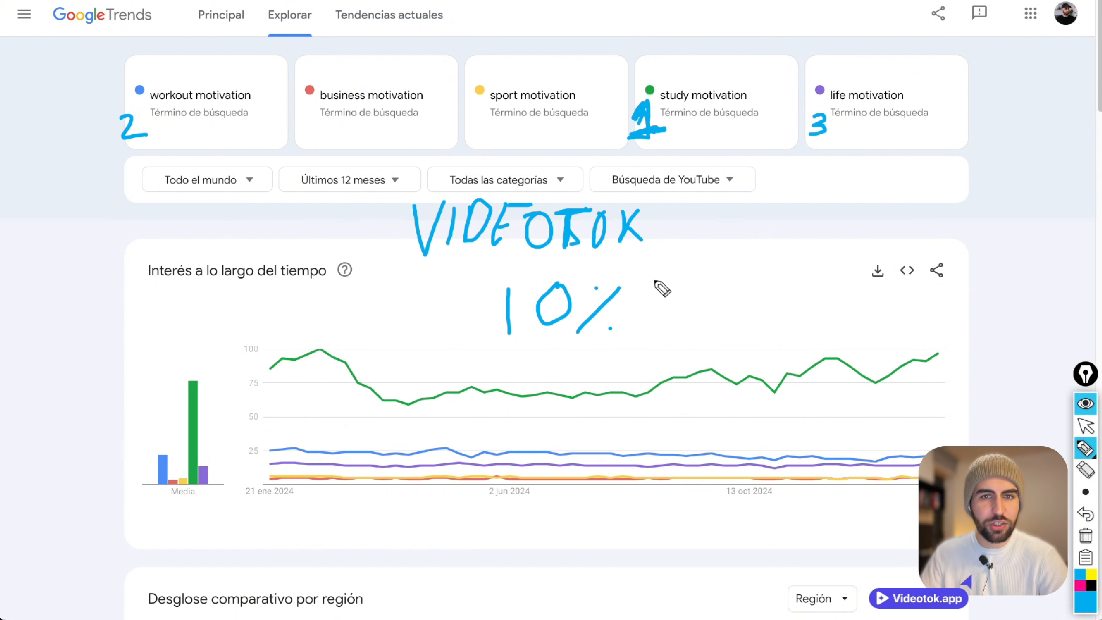
click(1085, 534)
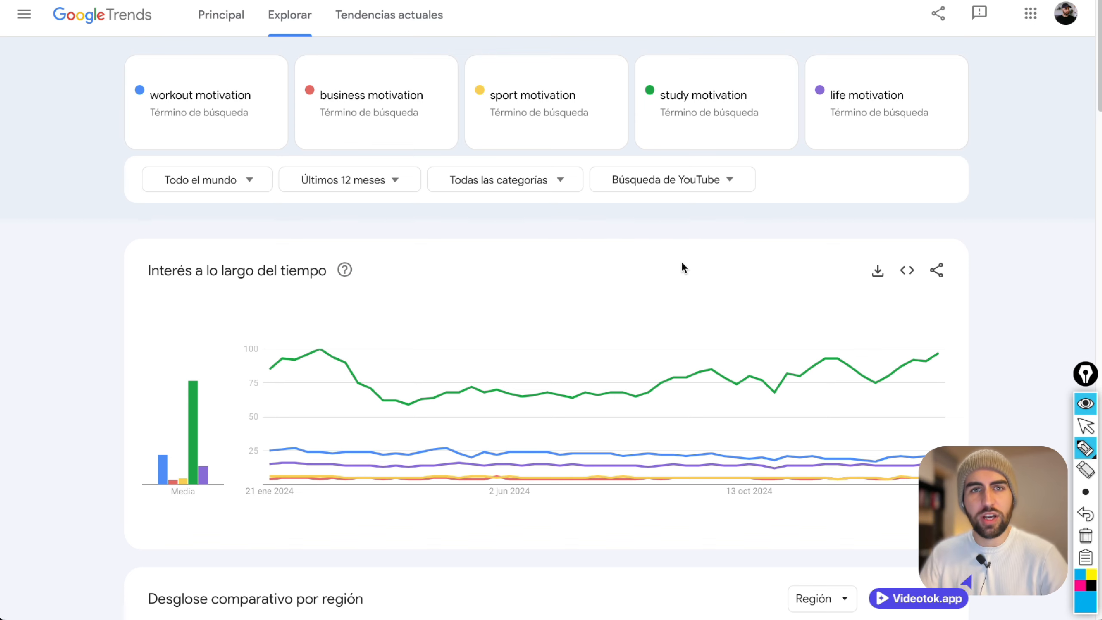
click(1082, 426)
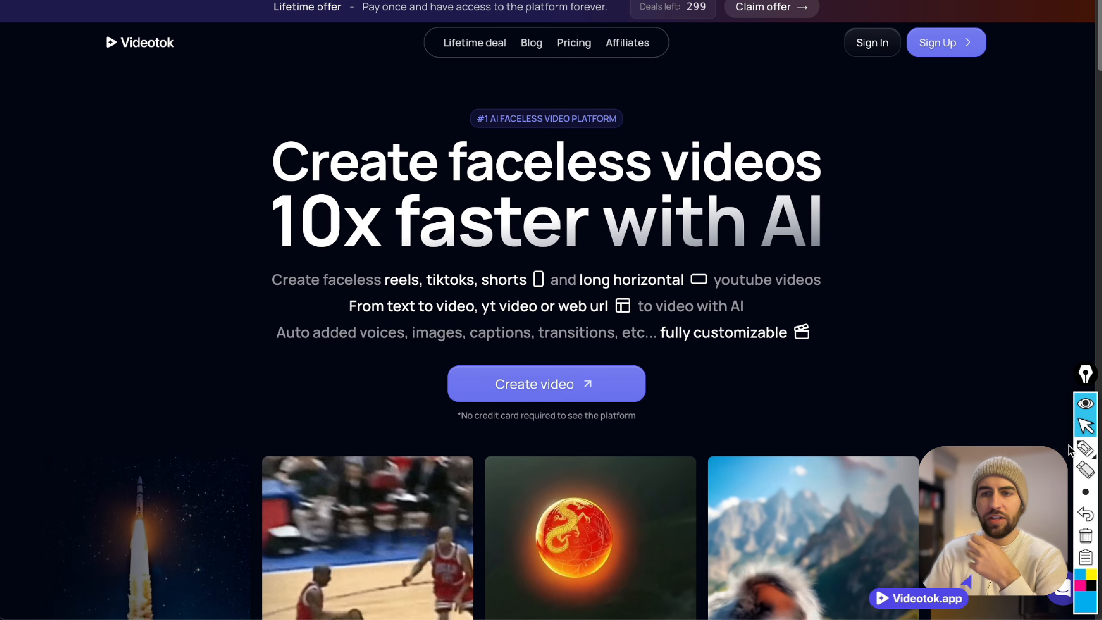
Handwrite "VIDEOTOK.APP" in blue pen across the headline of the Videotok homepage.
click(1085, 447)
drag(122, 167, 159, 161)
mouse_move(174, 160)
mouse_down()
mouse_move(168, 211)
mouse_move(231, 200)
mouse_move(195, 213)
mouse_up()
mouse_move(256, 165)
mouse_down()
mouse_move(257, 207)
mouse_move(243, 199)
mouse_move(253, 166)
mouse_move(276, 164)
mouse_move(303, 212)
mouse_move(288, 175)
mouse_move(337, 216)
mouse_up()
mouse_move(322, 157)
mouse_down()
mouse_move(371, 167)
mouse_move(360, 183)
mouse_move(380, 169)
mouse_move(423, 225)
mouse_move(442, 173)
mouse_move(437, 209)
mouse_up()
click(458, 210)
drag(484, 172, 475, 214)
drag(485, 172, 493, 210)
mouse_move(475, 202)
mouse_down()
mouse_move(504, 196)
mouse_move(505, 208)
mouse_move(508, 175)
mouse_move(518, 205)
mouse_up()
drag(517, 172, 519, 189)
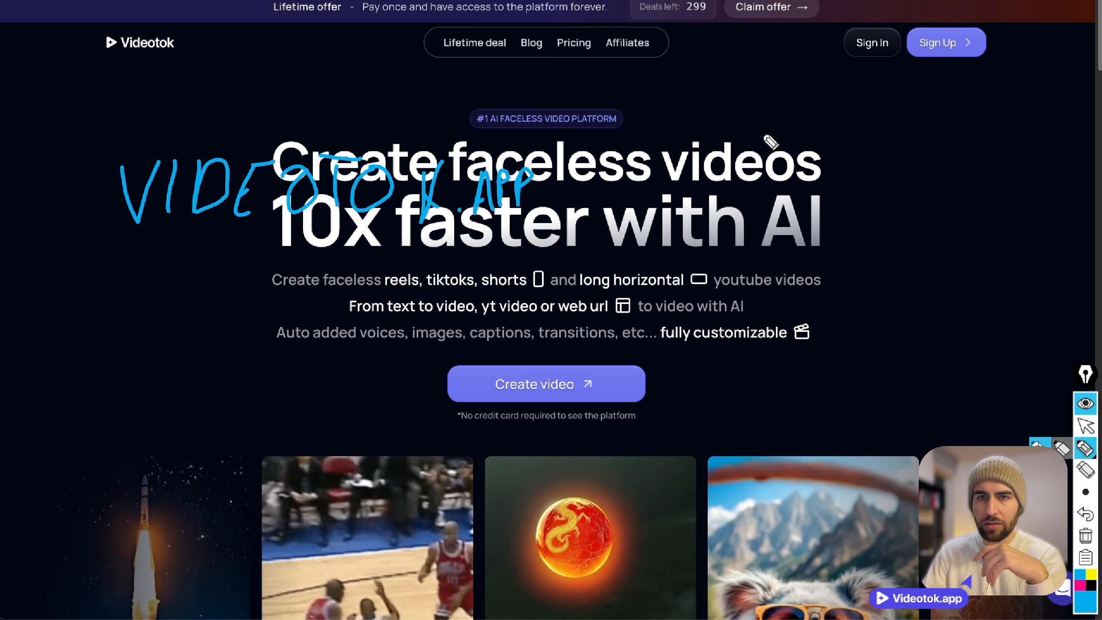
Draw blue arrows pointing at Sign In and Sign Up on the homepage, and clear all annotations.
mouse_move(824, 156)
mouse_down()
mouse_move(858, 82)
mouse_move(849, 103)
mouse_up()
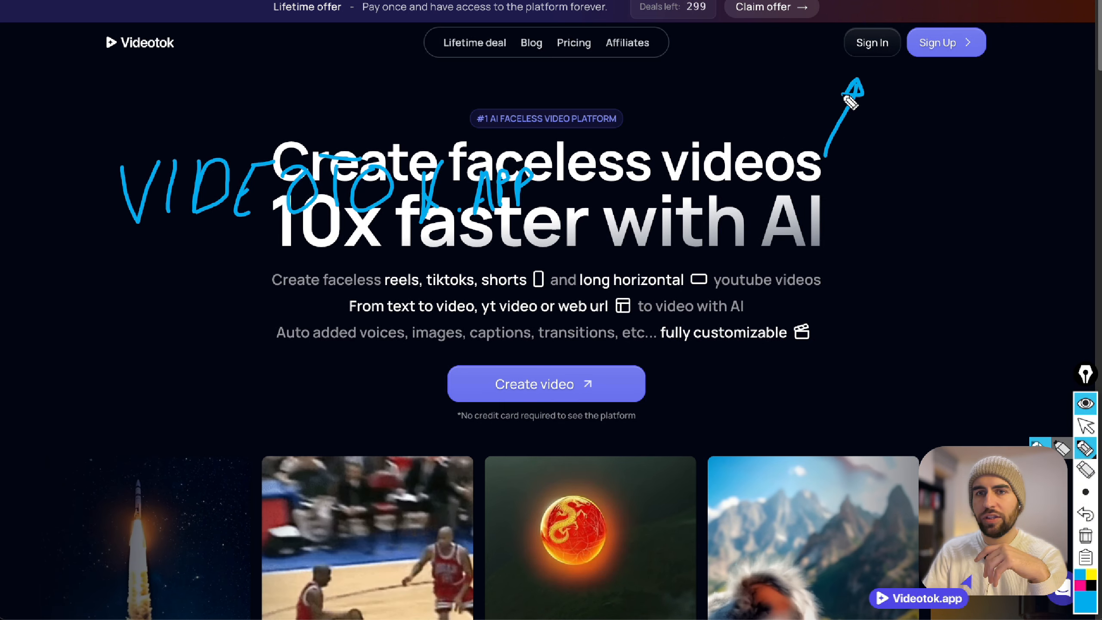
mouse_move(934, 153)
mouse_down()
mouse_move(945, 83)
mouse_move(953, 92)
mouse_up()
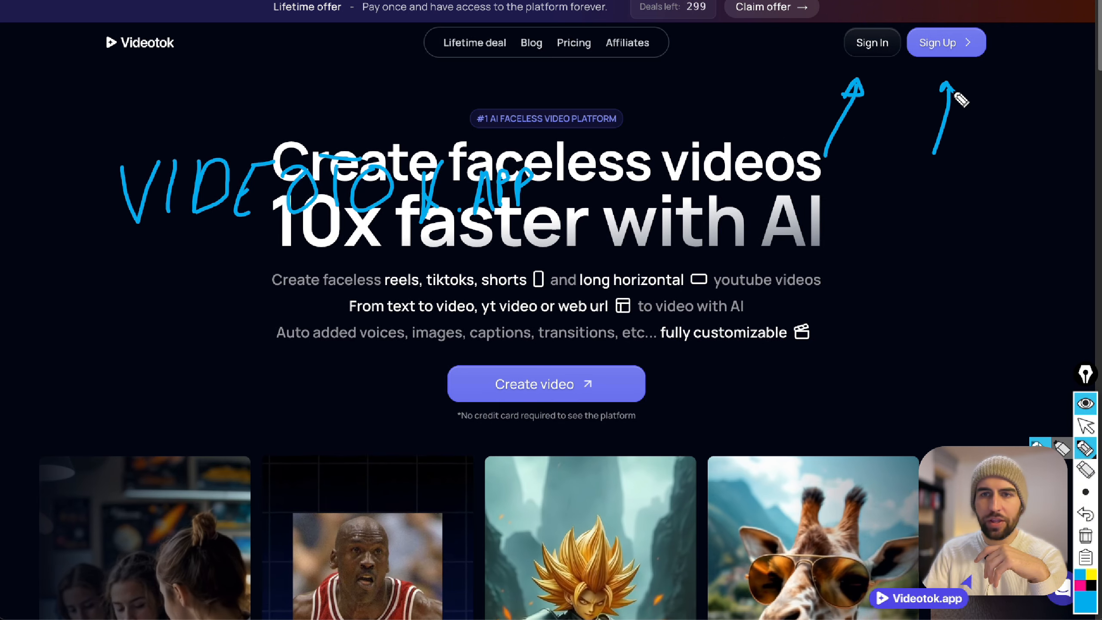
click(1085, 425)
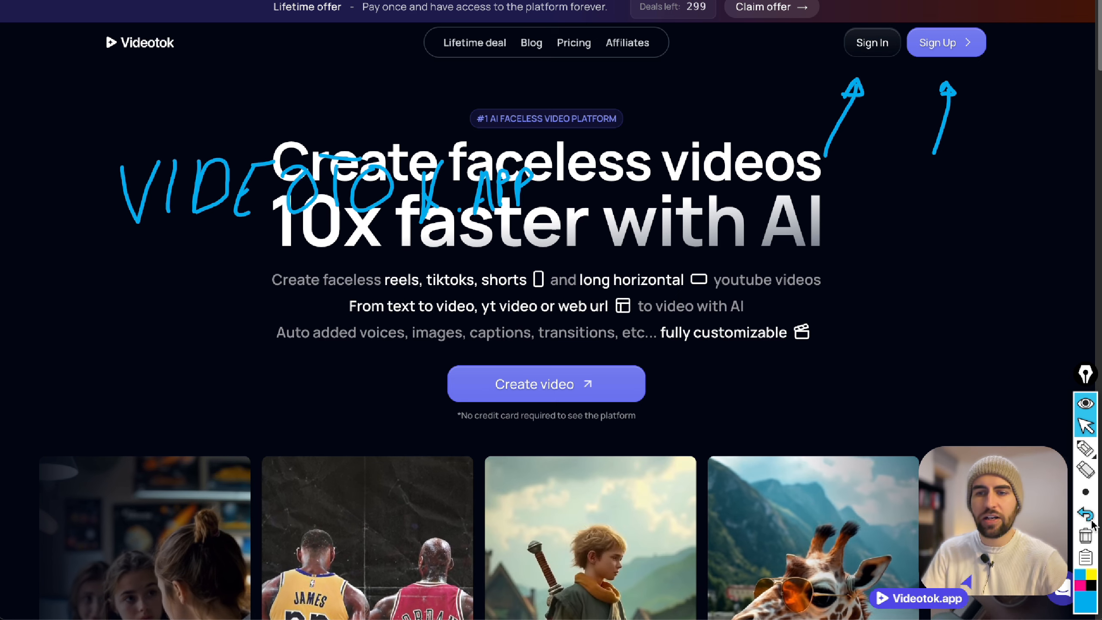
click(1086, 535)
Sign in to Videotok by filling in a saved account e-mail and password.
click(871, 43)
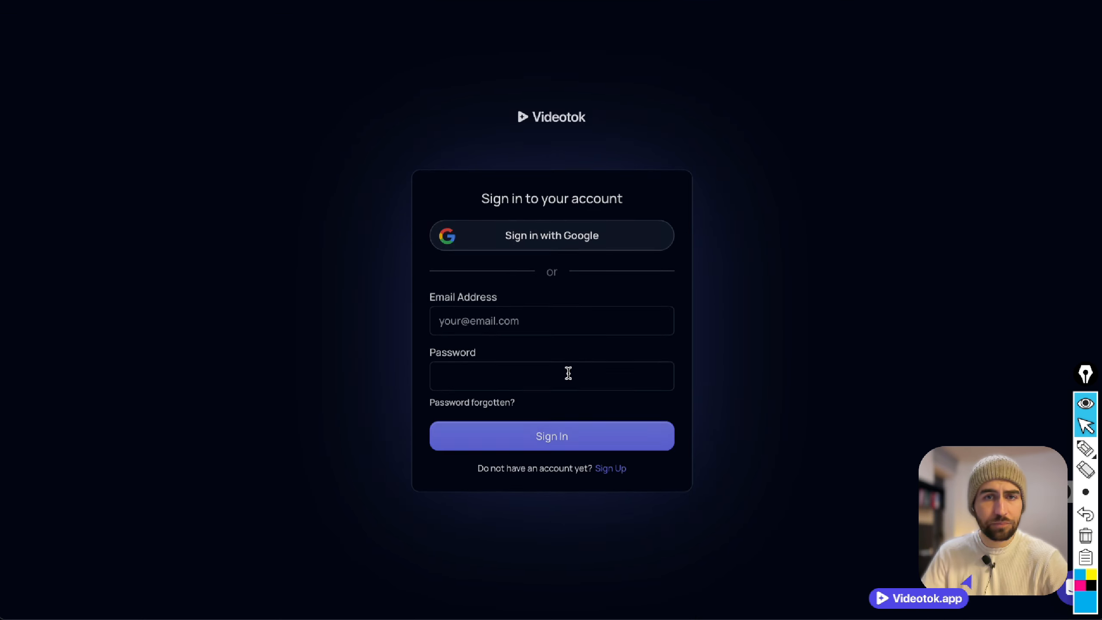
click(517, 324)
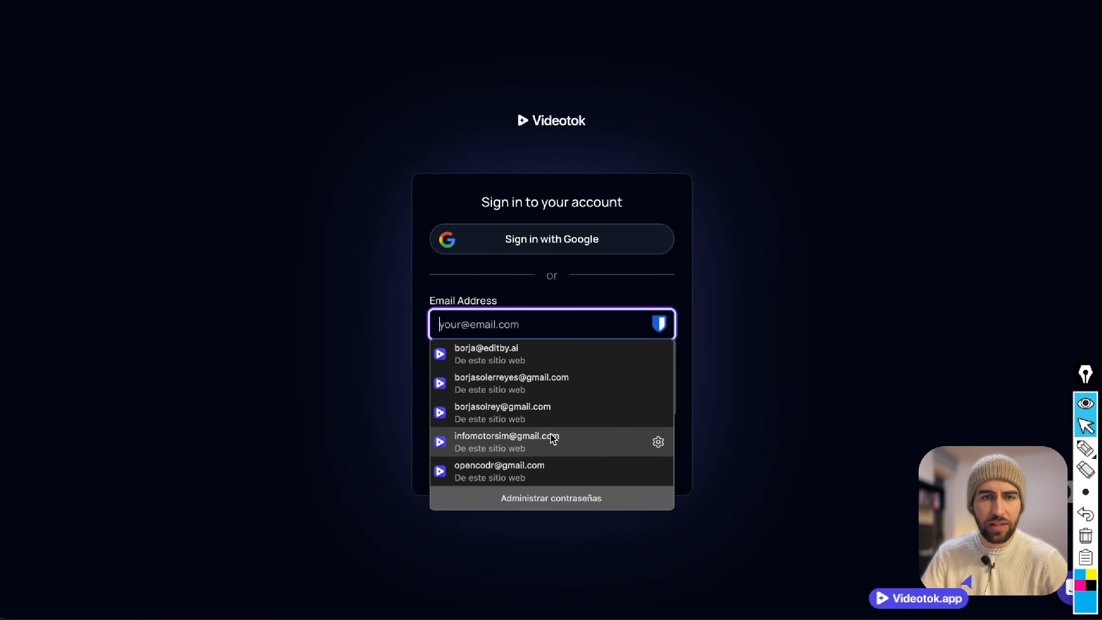
click(546, 417)
click(529, 441)
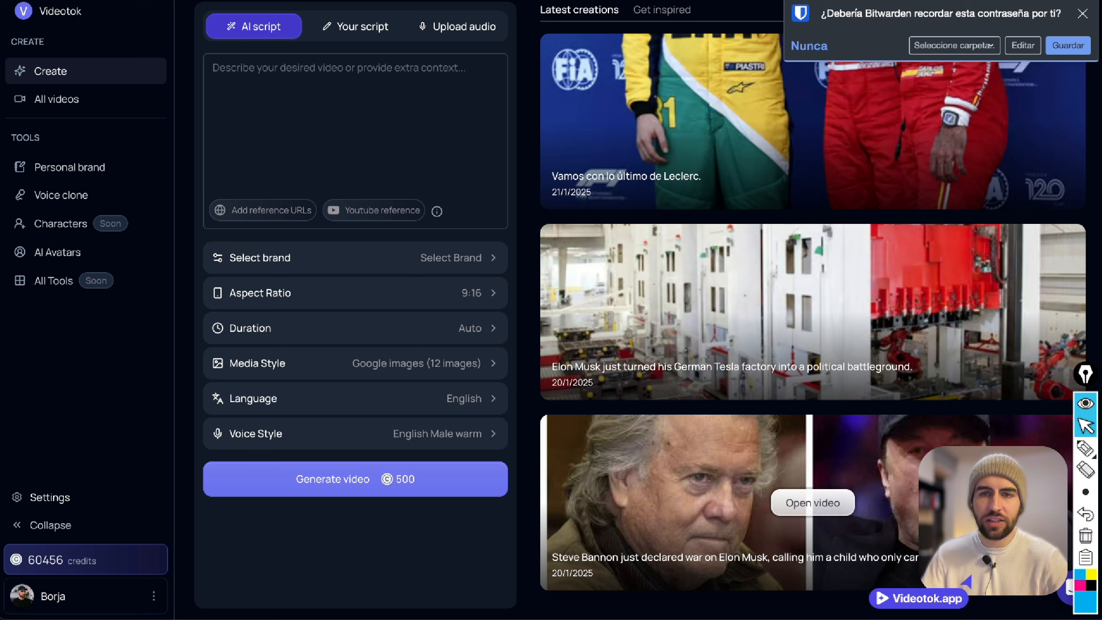
Draw a blue wavy line down the latest creations list and box the "Get inspired" heading.
click(1086, 449)
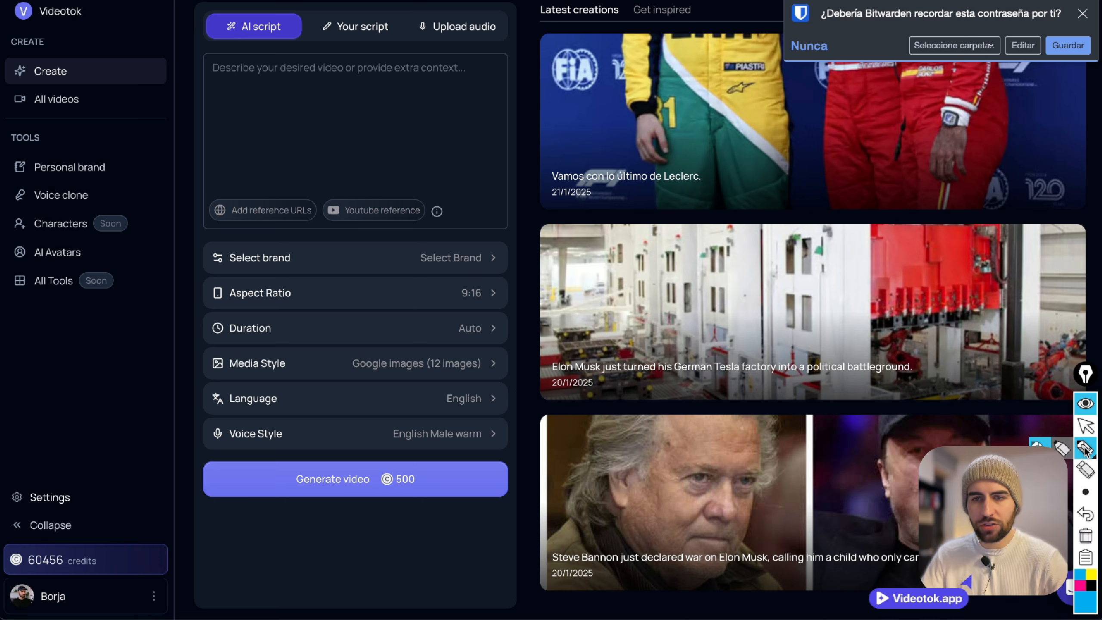
mouse_move(636, 60)
mouse_down()
mouse_move(675, 68)
mouse_move(764, 253)
mouse_move(789, 450)
mouse_move(855, 506)
mouse_up()
mouse_move(649, 27)
mouse_down()
mouse_move(623, 4)
mouse_move(699, 6)
mouse_move(629, 27)
mouse_up()
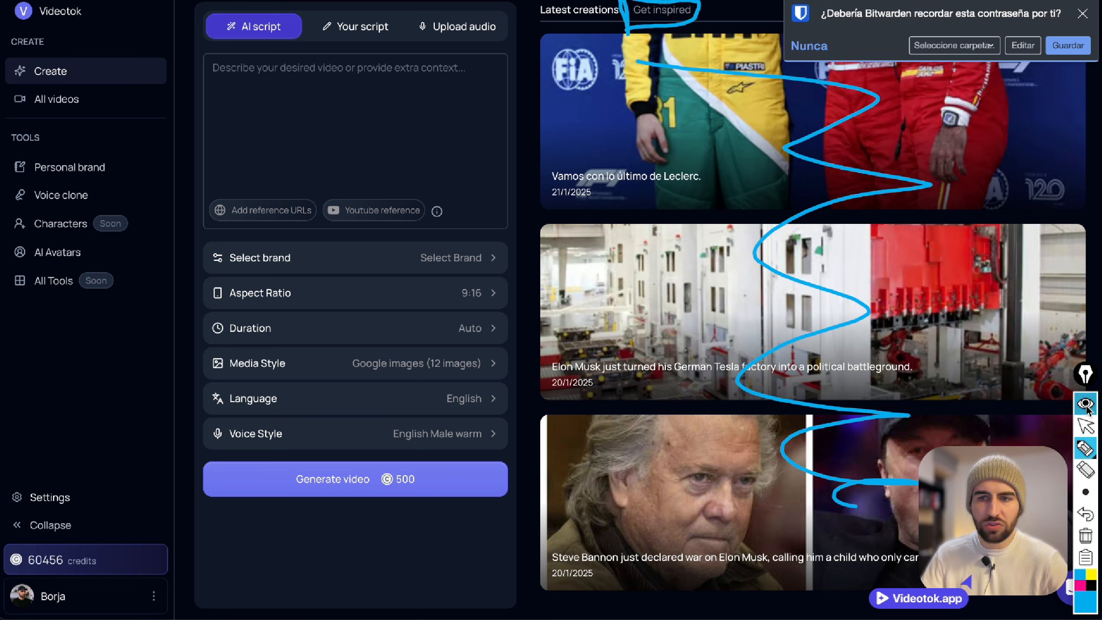
View the "Get inspired" gallery of example videos and return to "Latest creations".
click(1085, 426)
click(656, 17)
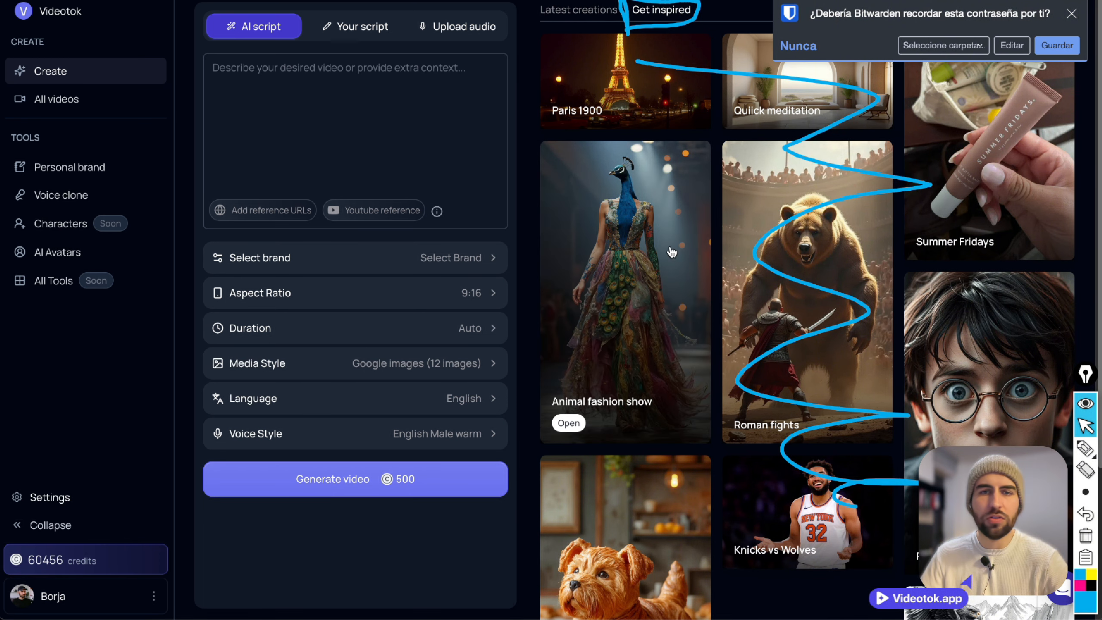
click(585, 16)
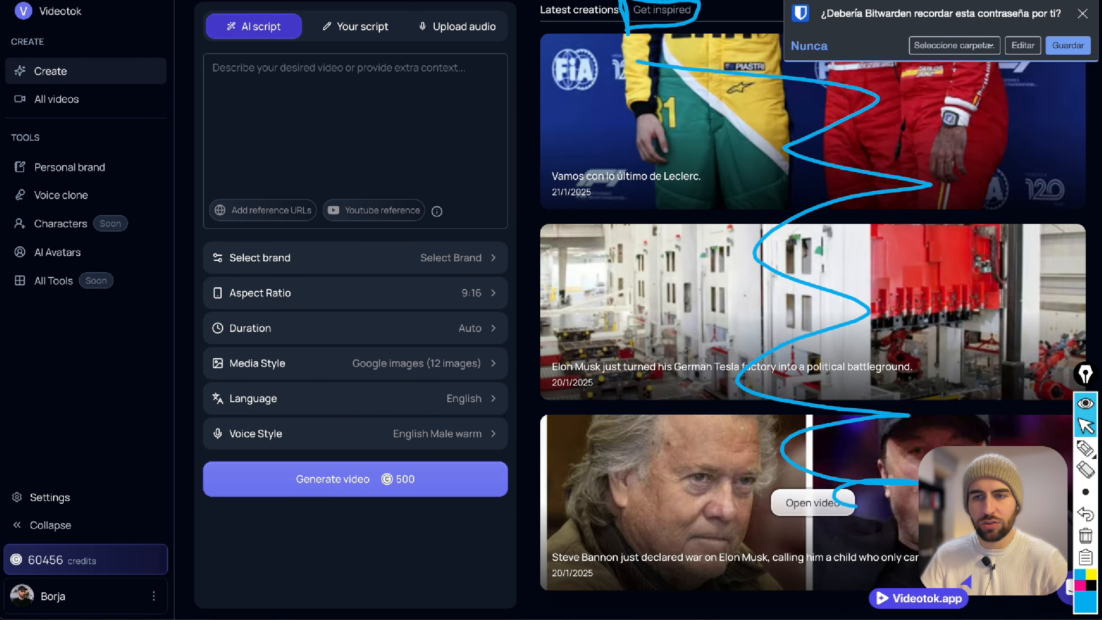
Clear the existing annotations and draw blue arrows pointing at "All videos" and "Personal brand".
click(1085, 536)
click(1083, 452)
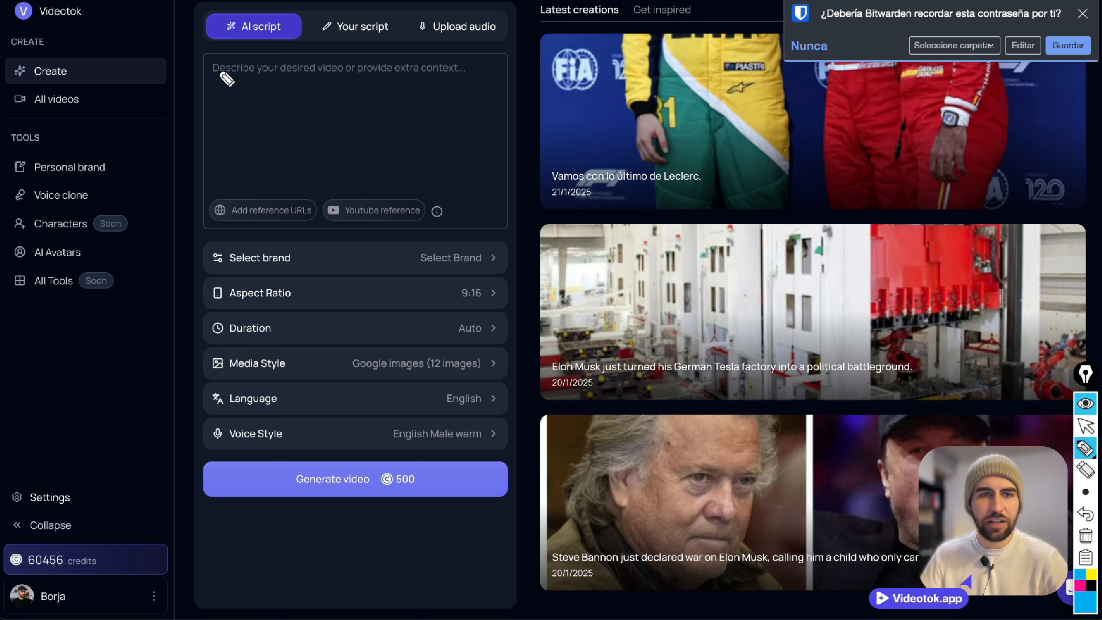
mouse_move(158, 102)
mouse_down()
mouse_move(102, 94)
mouse_move(108, 111)
mouse_up()
mouse_move(154, 150)
mouse_down()
mouse_move(117, 166)
mouse_move(119, 152)
mouse_move(132, 174)
mouse_up()
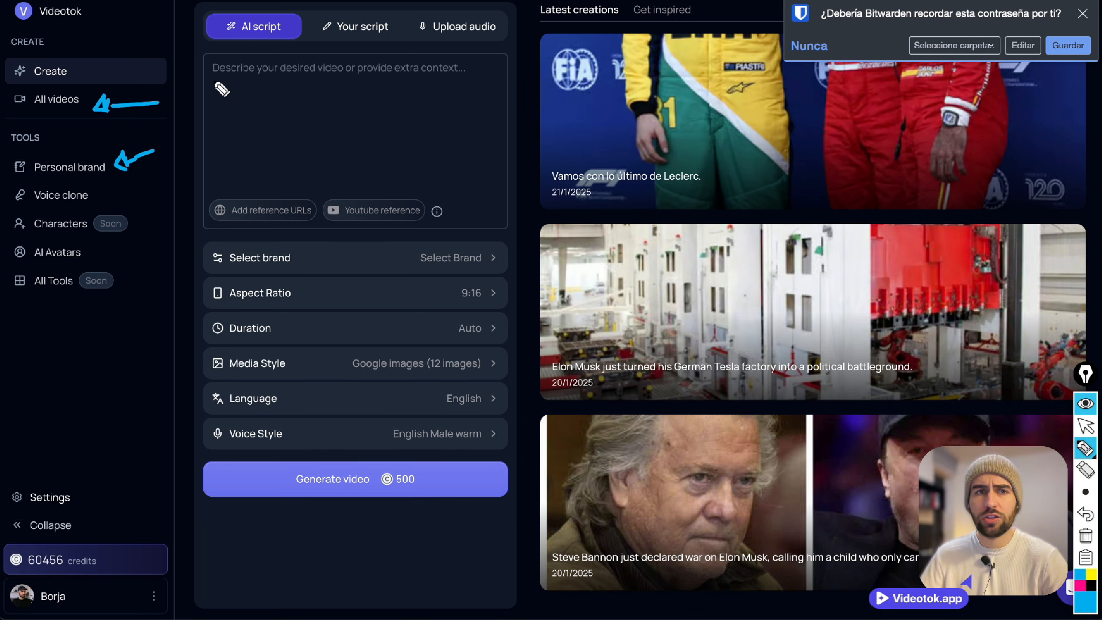
Draw three blue horizontal lines across the video description box.
drag(213, 75, 479, 86)
drag(204, 103, 430, 108)
drag(233, 138, 354, 139)
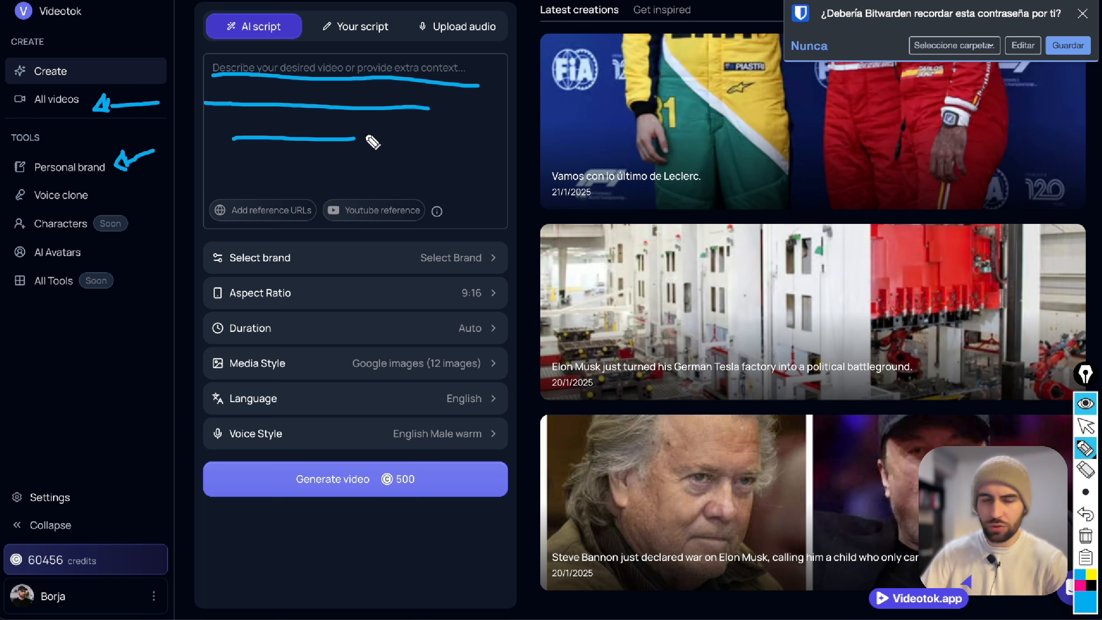
Choose "AI Untold" as the video's brand and close the brand options.
click(1085, 426)
click(451, 263)
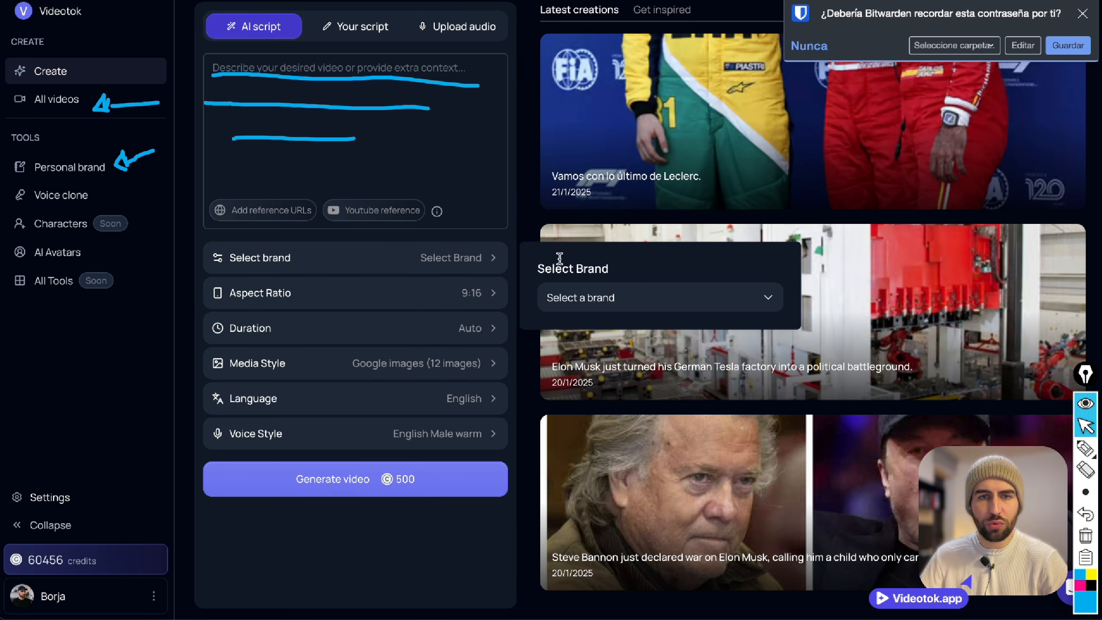
click(563, 302)
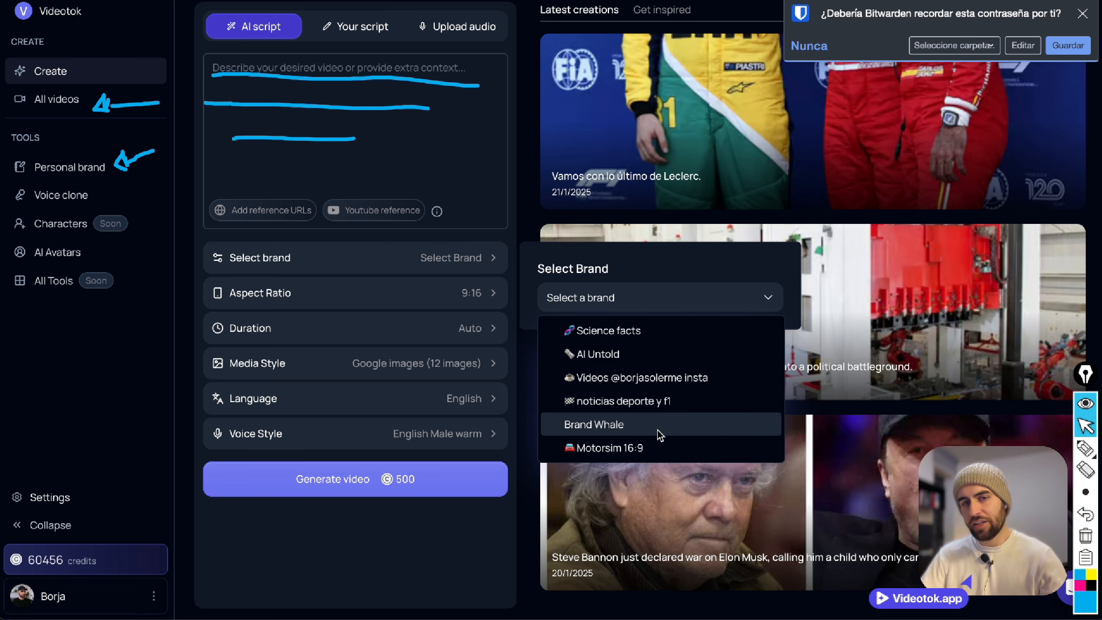
click(655, 354)
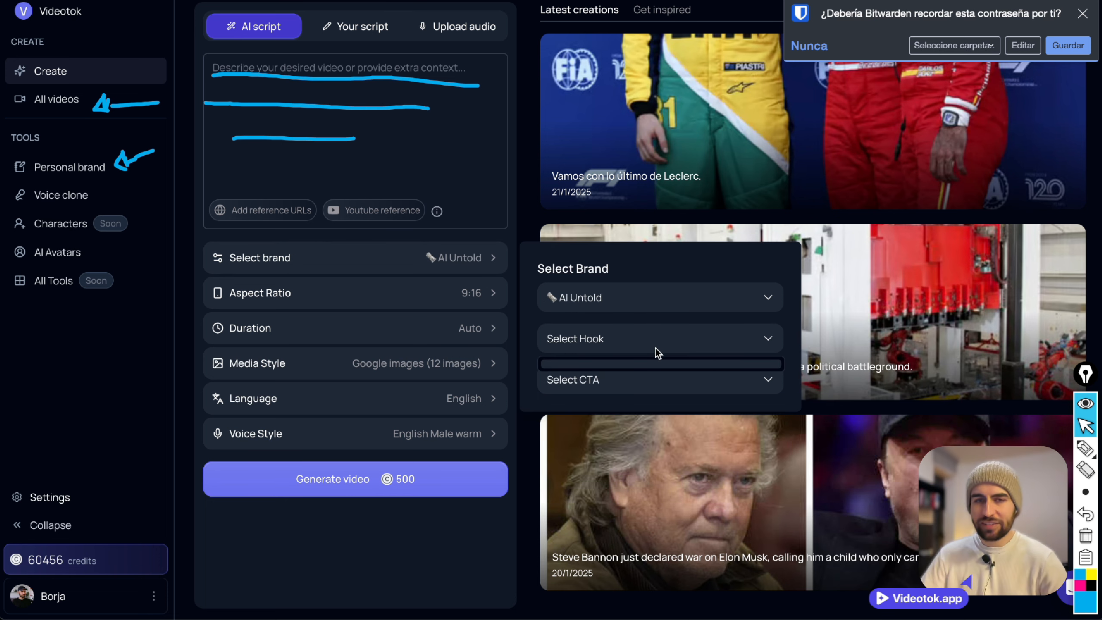
click(473, 260)
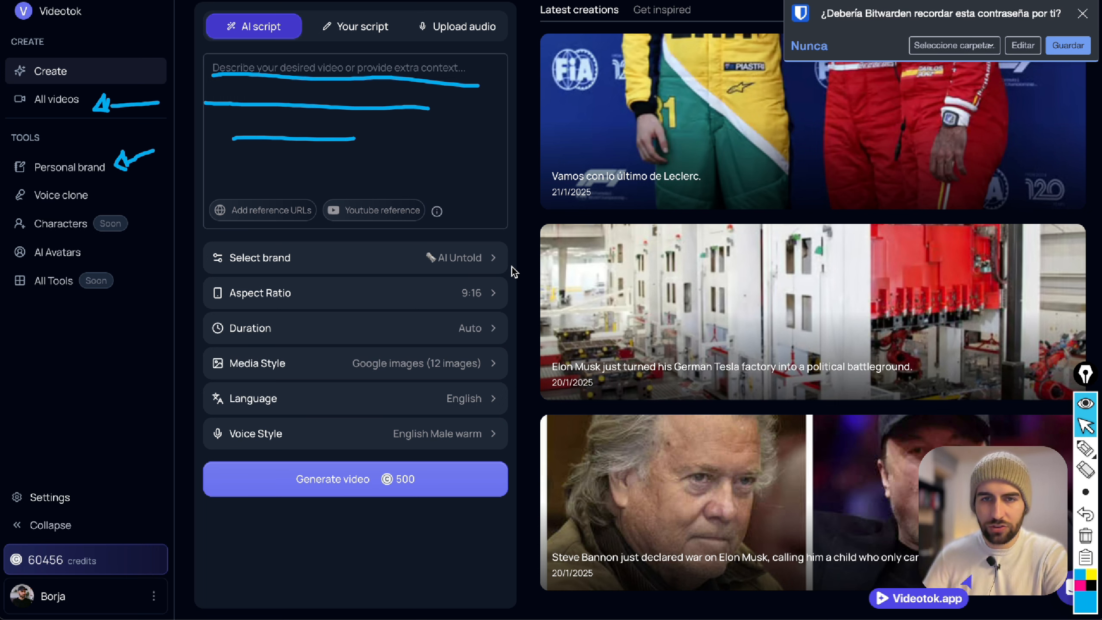
Clear the annotations, draw blue arrows at "Voice clone", "Characters" and "AI Avatars", and erase them again.
click(1086, 529)
click(1084, 447)
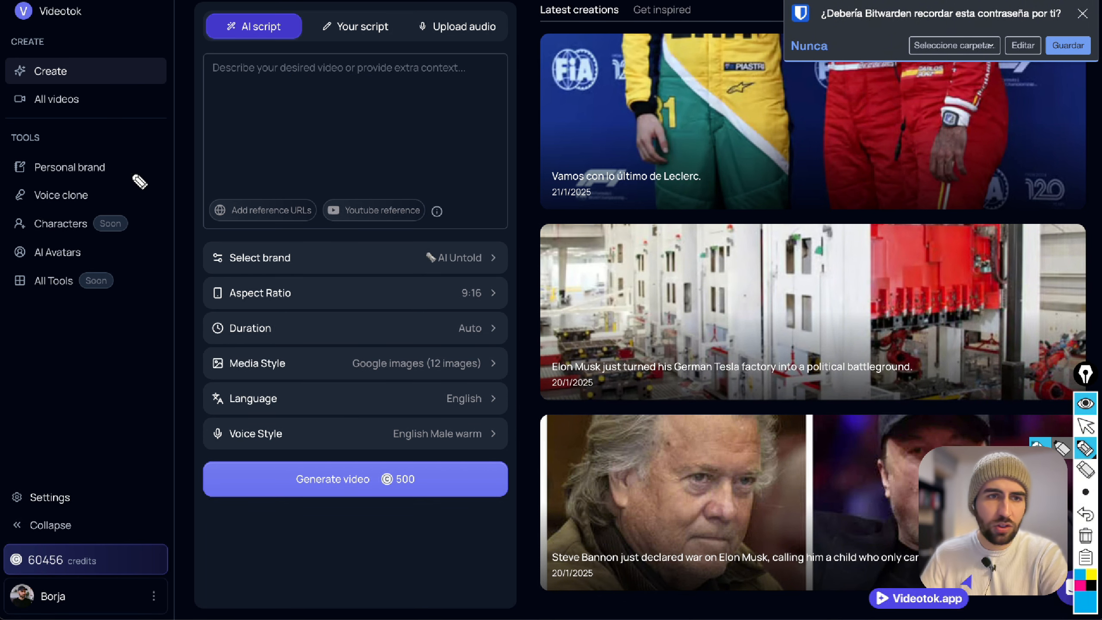
mouse_move(136, 172)
mouse_down()
mouse_move(92, 192)
mouse_move(102, 183)
mouse_move(93, 179)
mouse_move(94, 195)
mouse_move(91, 184)
mouse_move(93, 221)
mouse_move(105, 254)
mouse_up()
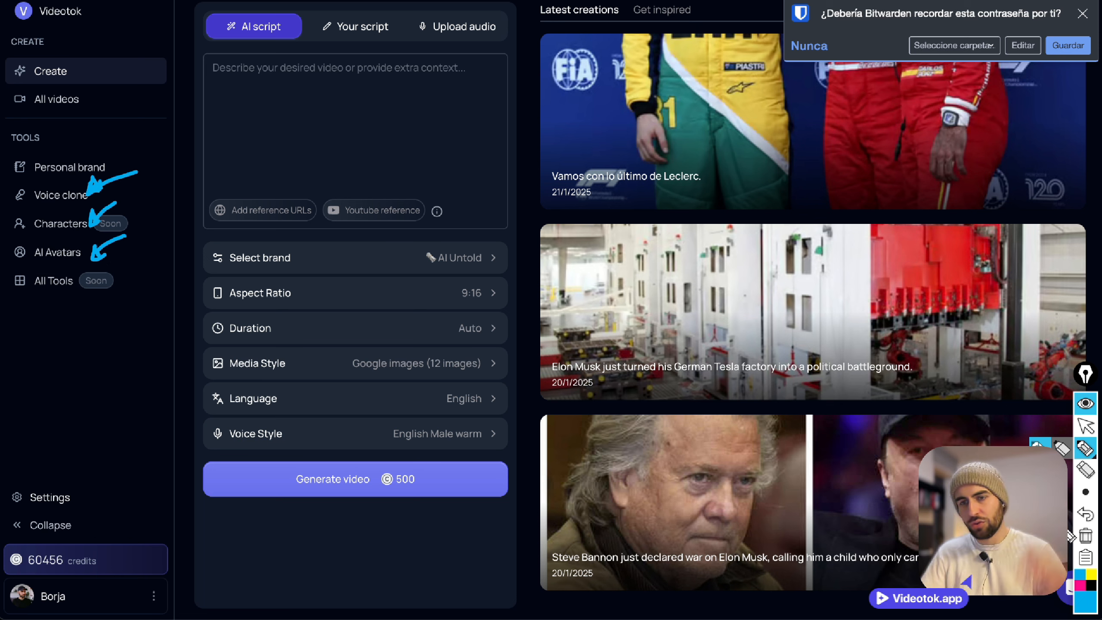
click(1081, 536)
click(1083, 427)
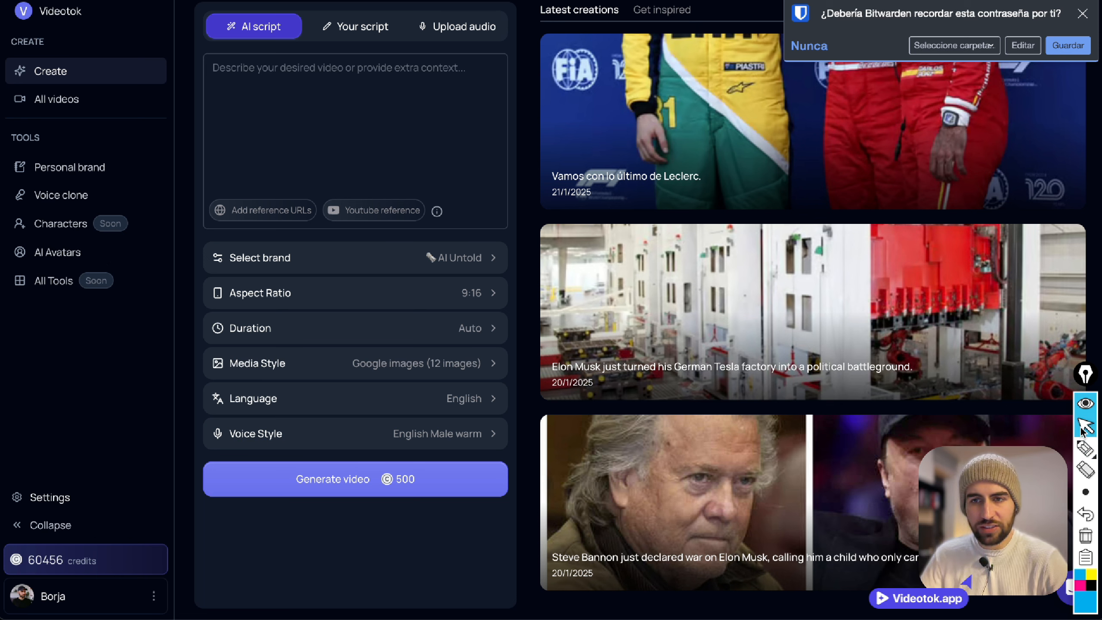
View the "Upload audio" creation mode and return to "AI script".
click(375, 93)
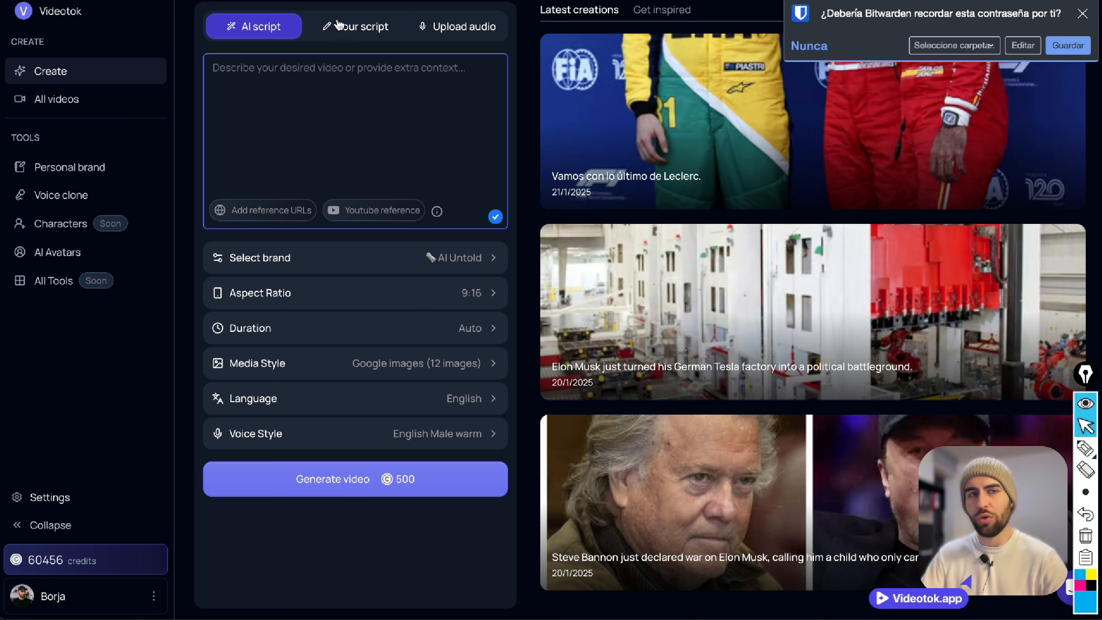
click(439, 32)
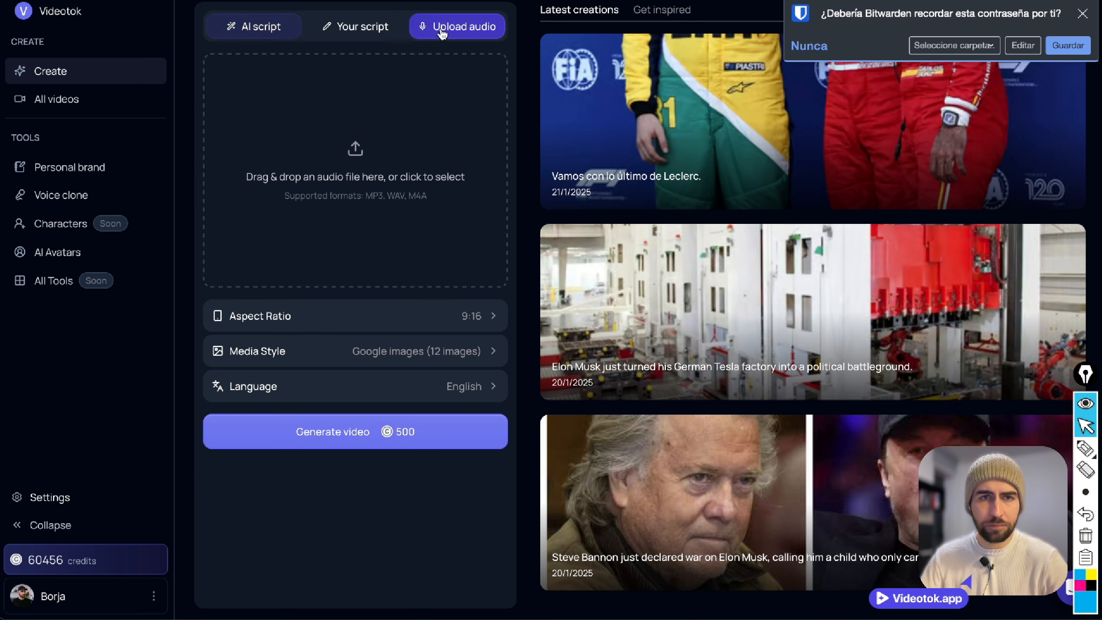
click(268, 38)
Enter "a motivational story ......" as the video description, and clear the text again.
click(301, 74)
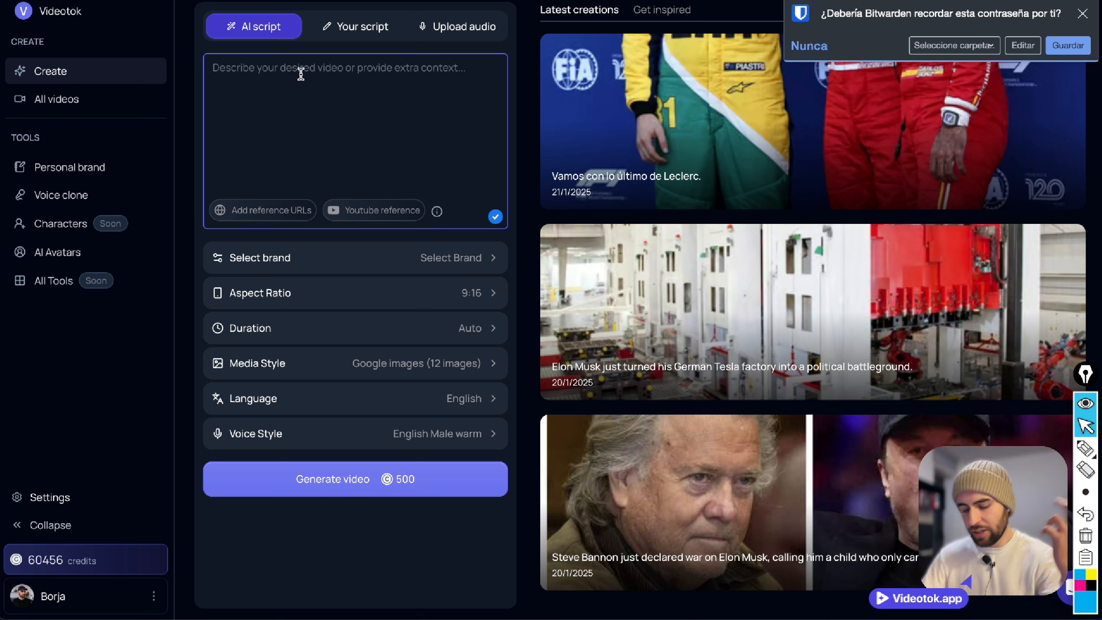
text(a motiva)
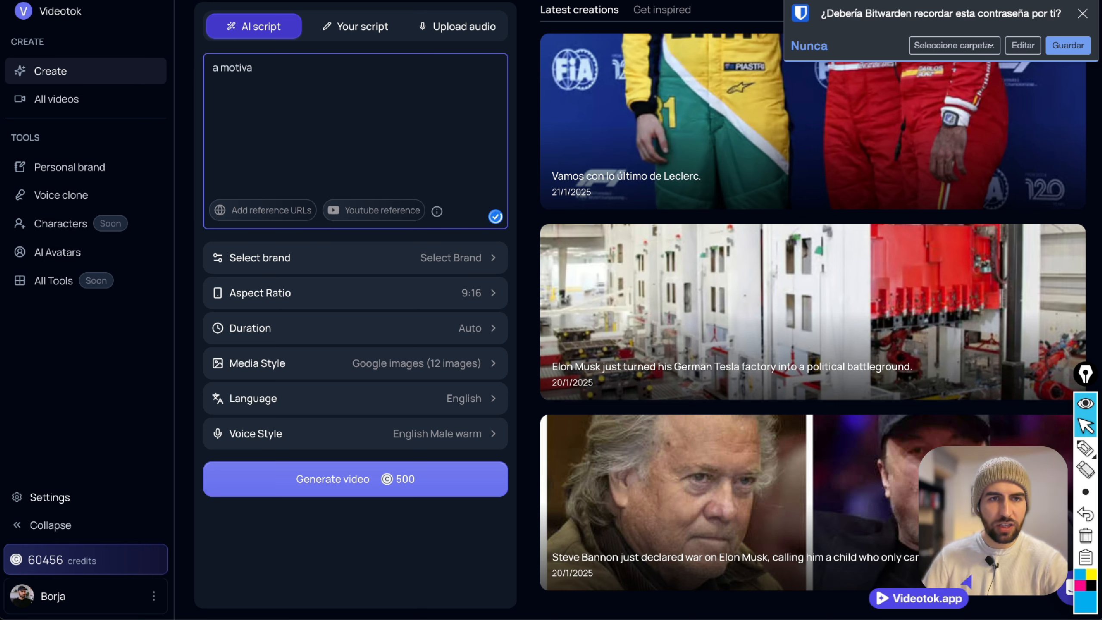
text(tional story ...)
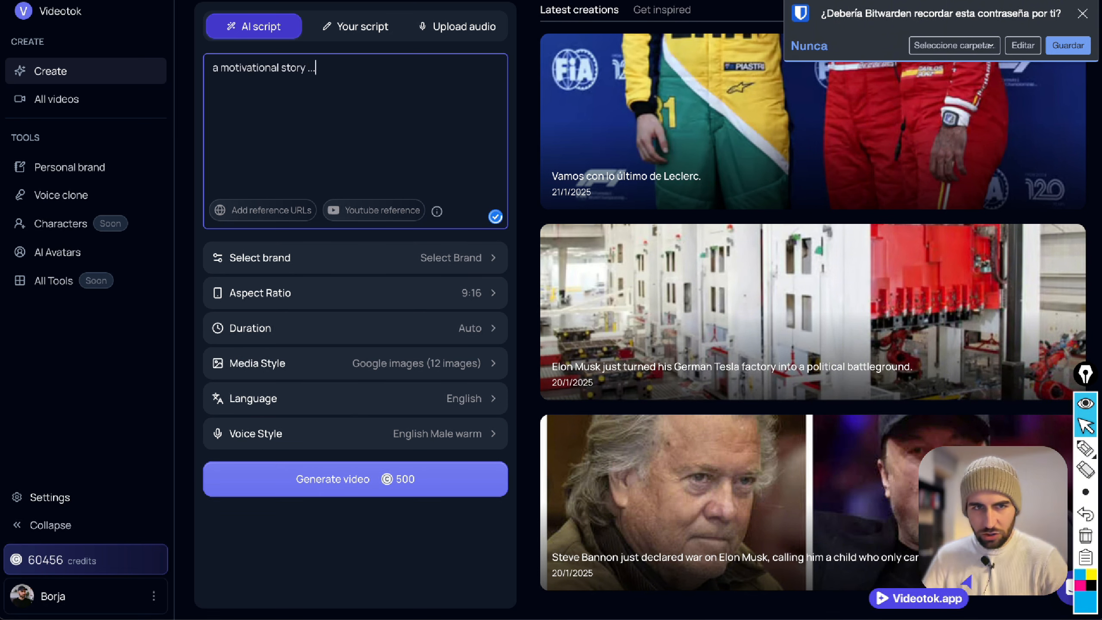
text(..)
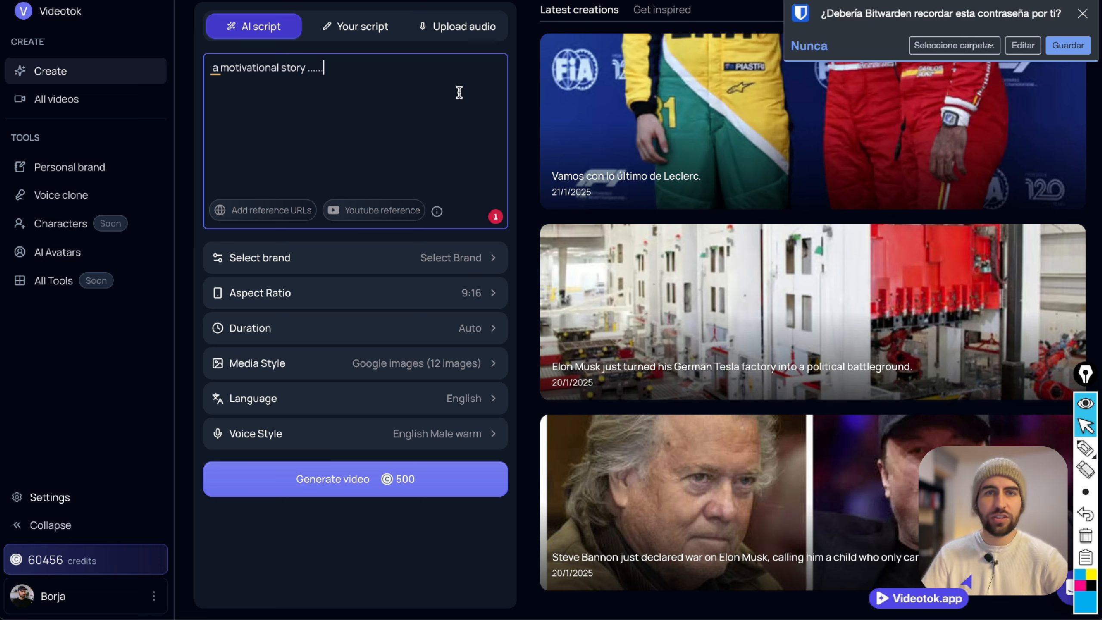
key(ctrl+a)
key(BackSpace)
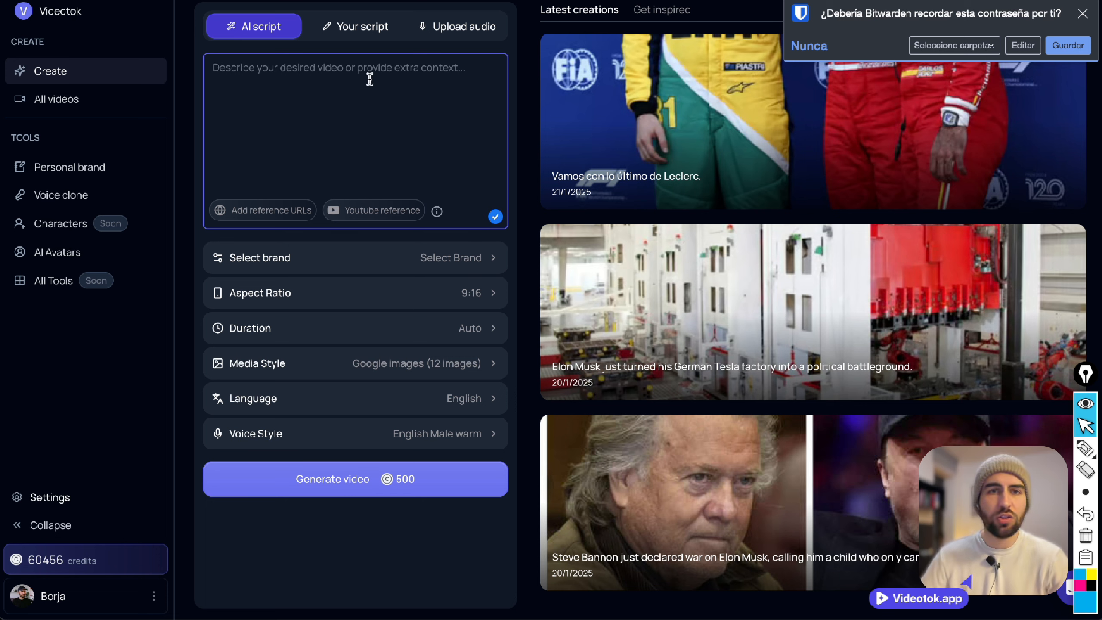
View the "Your script" mode, then look through the one-narrator voice styles available for "AI script".
click(345, 43)
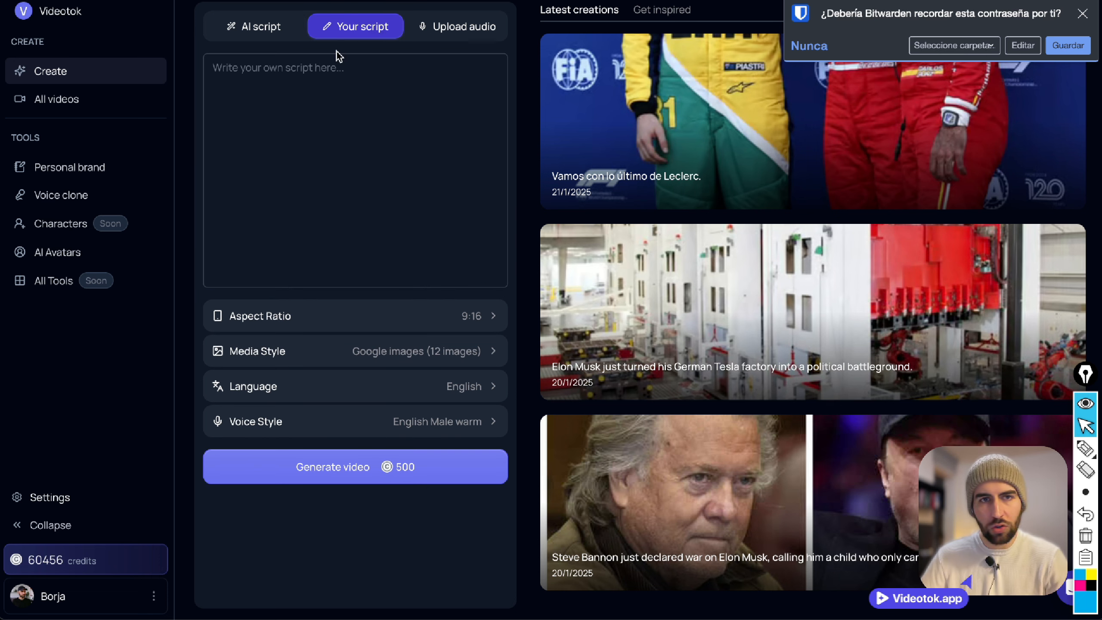
click(253, 28)
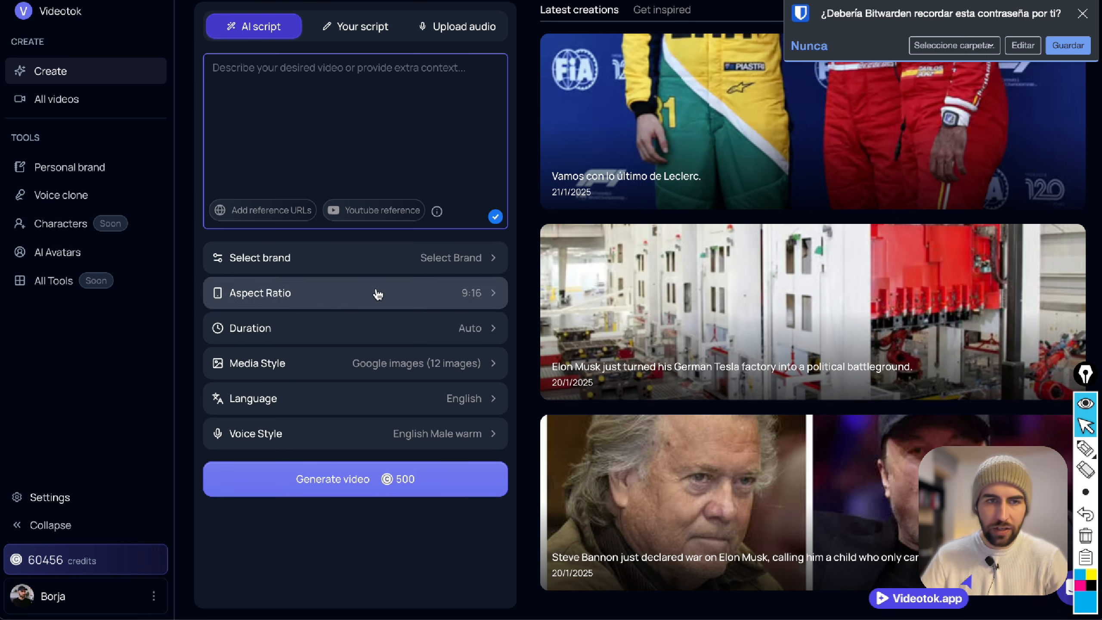
click(398, 424)
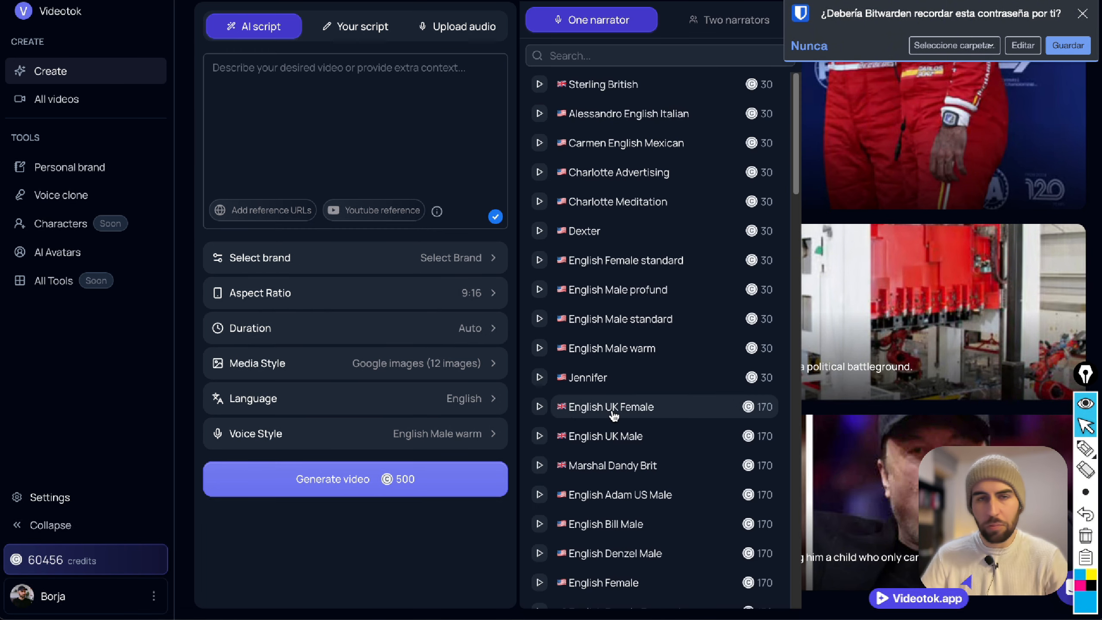
scroll(642, 369, down, 3)
scroll(668, 329, up, 3)
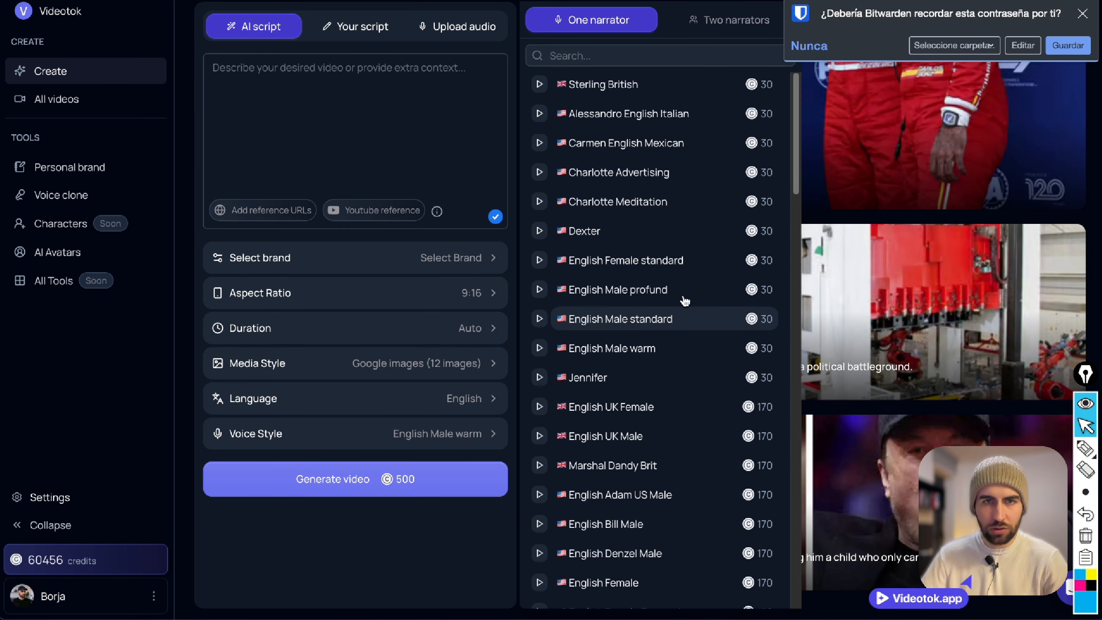
click(456, 93)
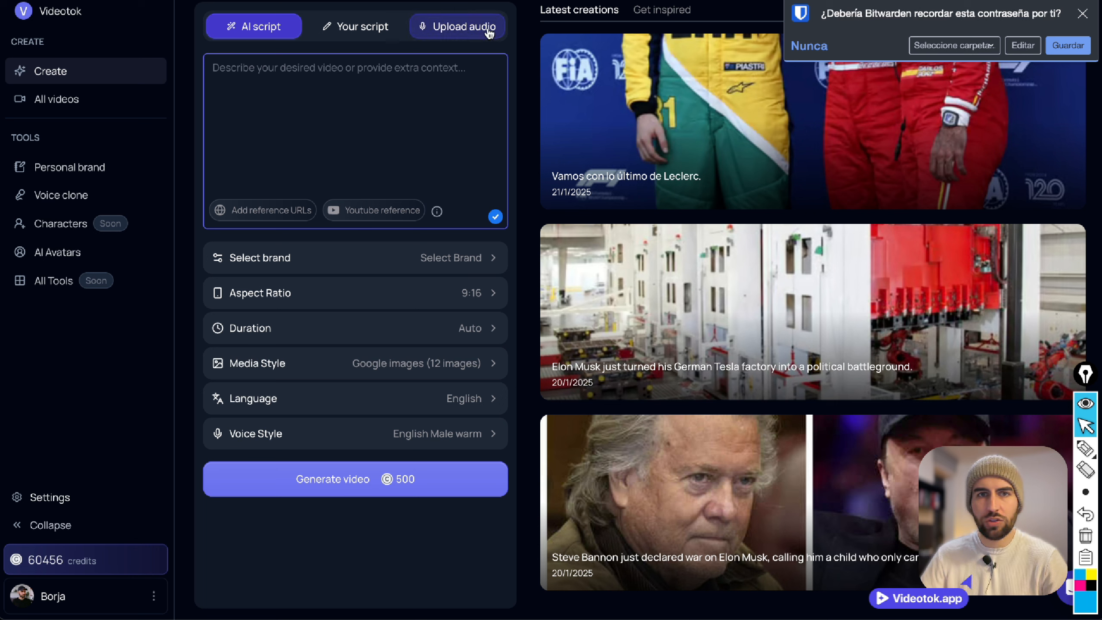
Dismiss the password-saving prompt and switch video creation to "Upload audio".
click(1084, 11)
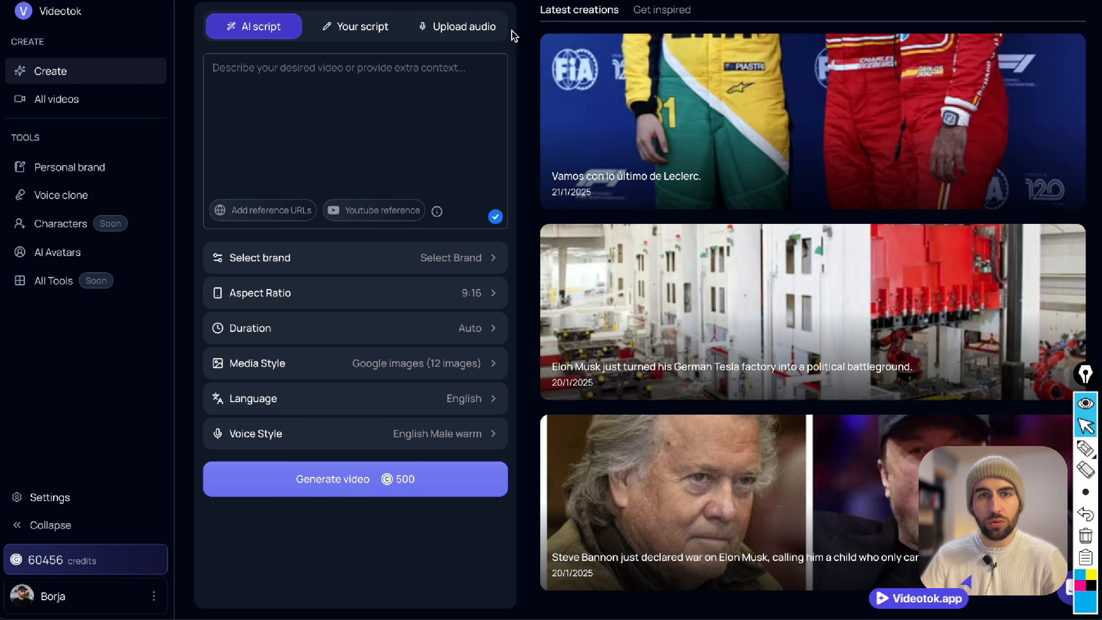
click(483, 29)
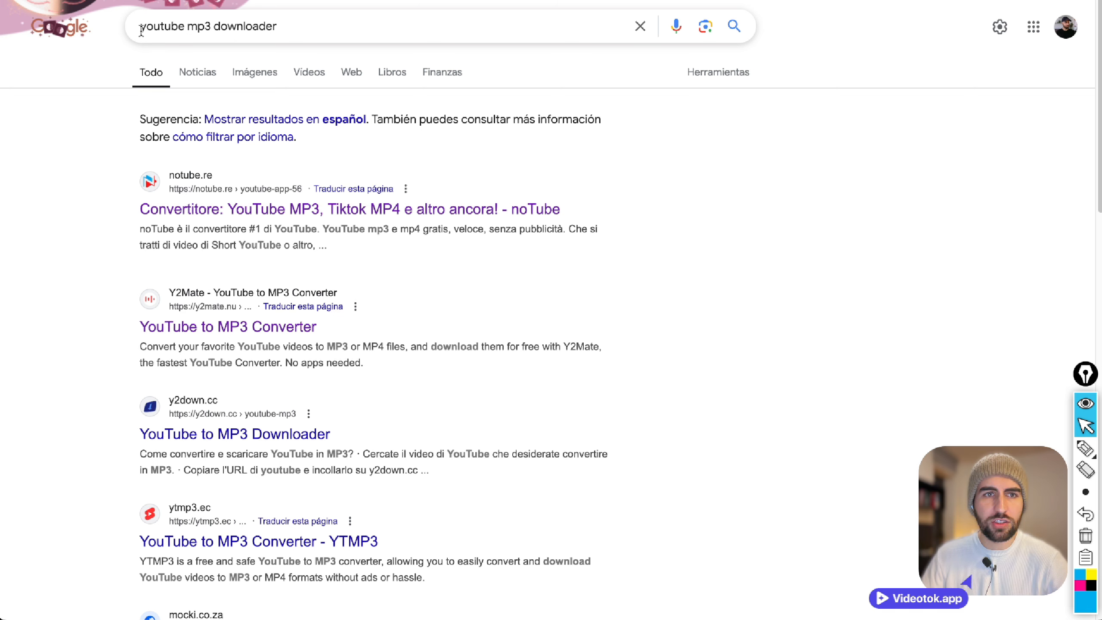
Switch from the Google search for "youtube mp3 downloader" to YouTube and search for "motivational nadal english".
triple_click(340, 40)
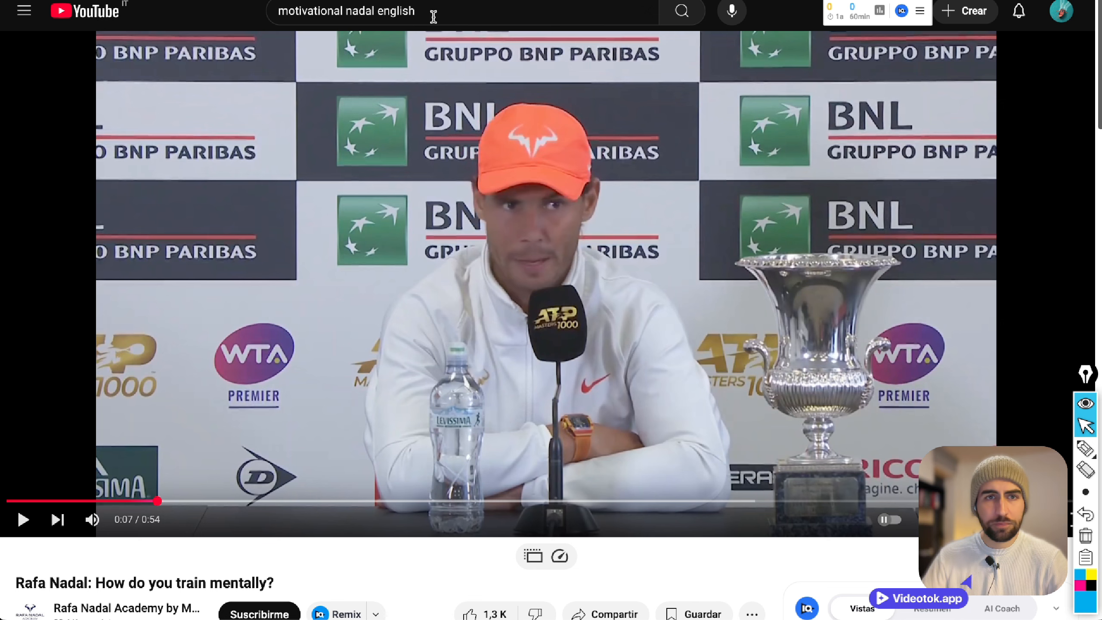
click(433, 17)
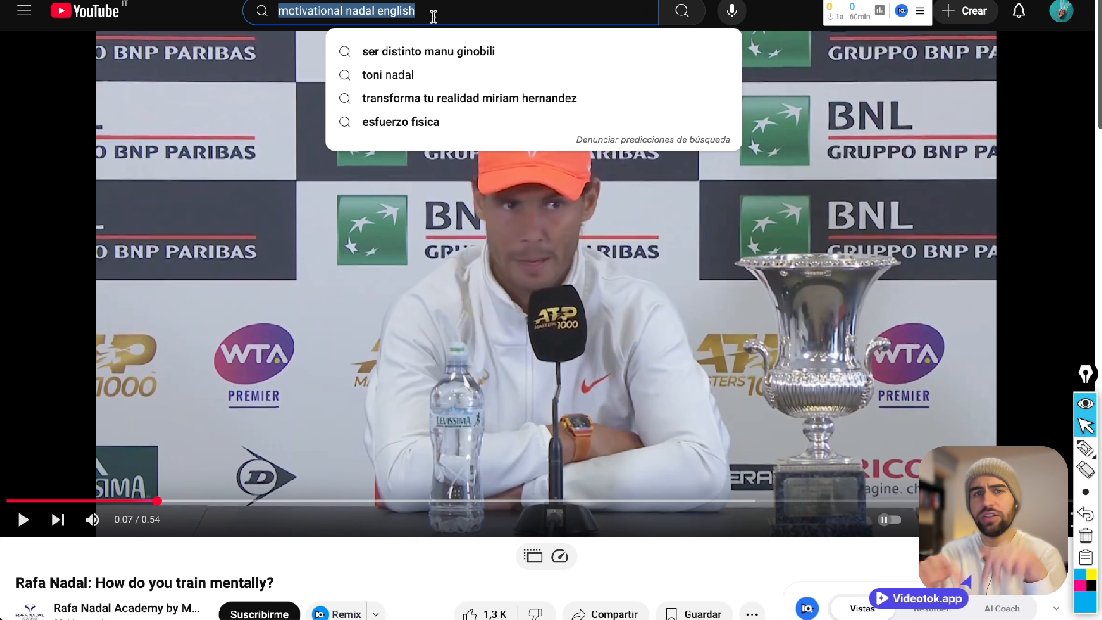
click(216, 18)
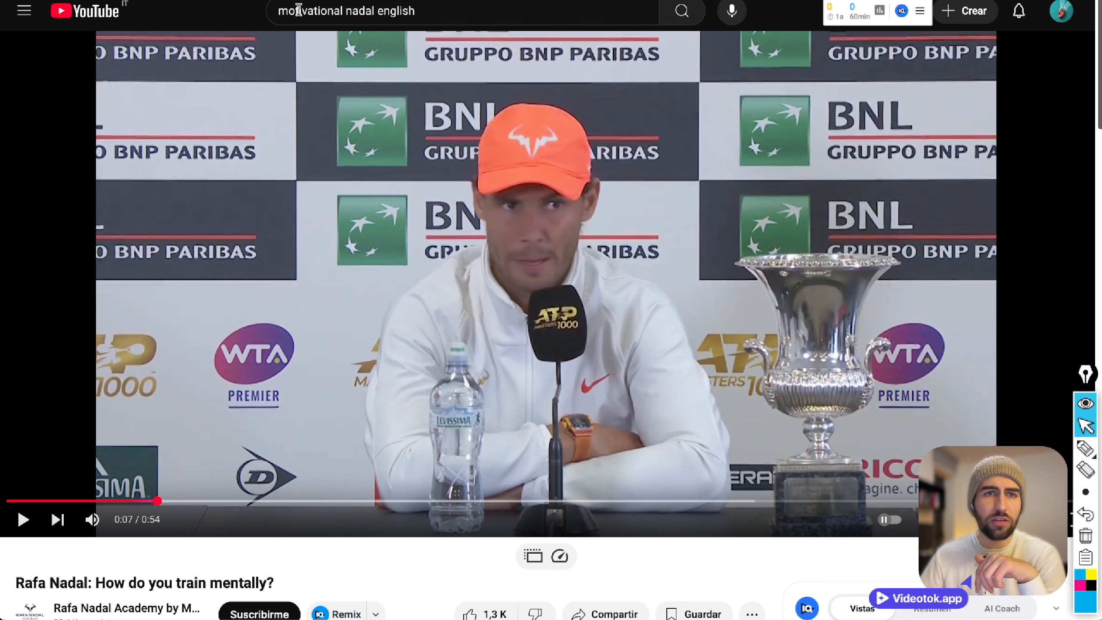
click(354, 5)
click(687, 14)
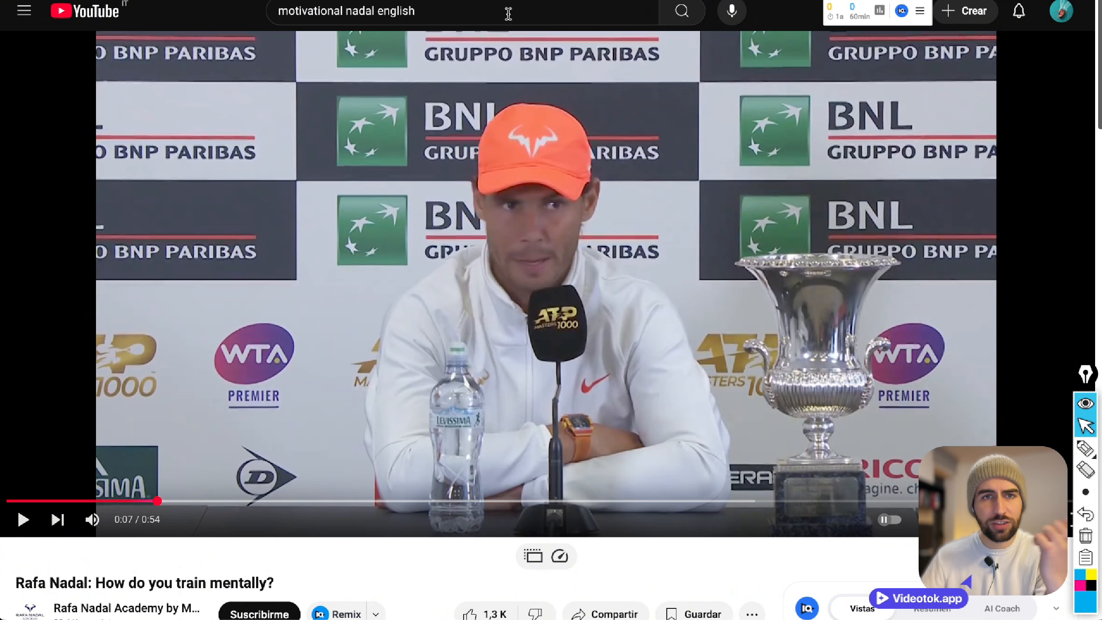
Browse the YouTube results and open the "Rafa Nadal: How do you train mentally?" video link.
scroll(559, 78, down, 13)
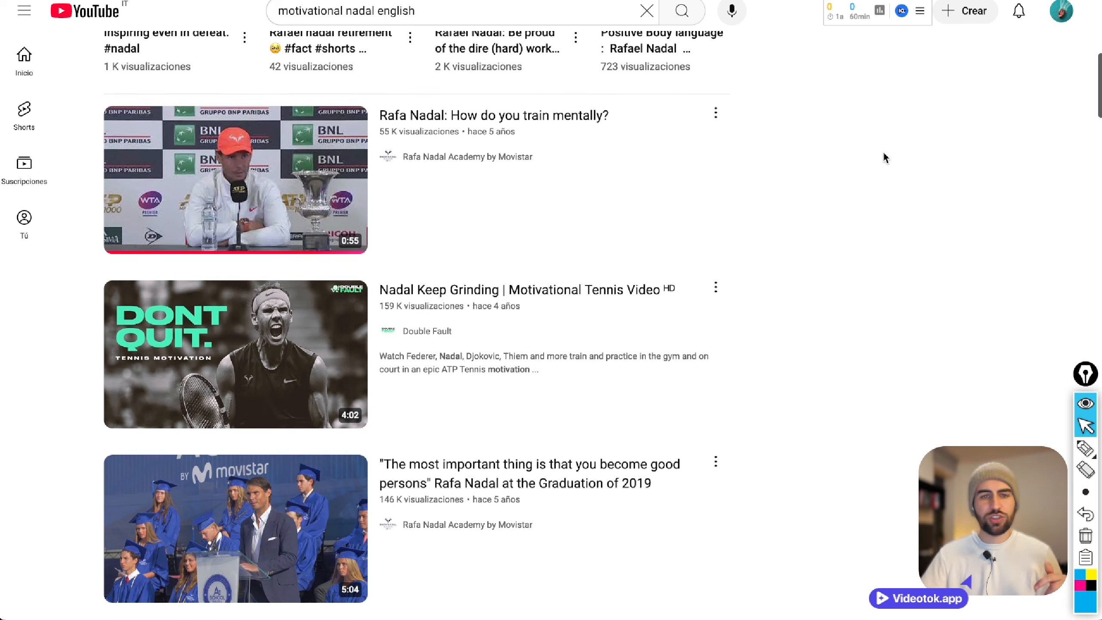
scroll(853, 180, down, 1)
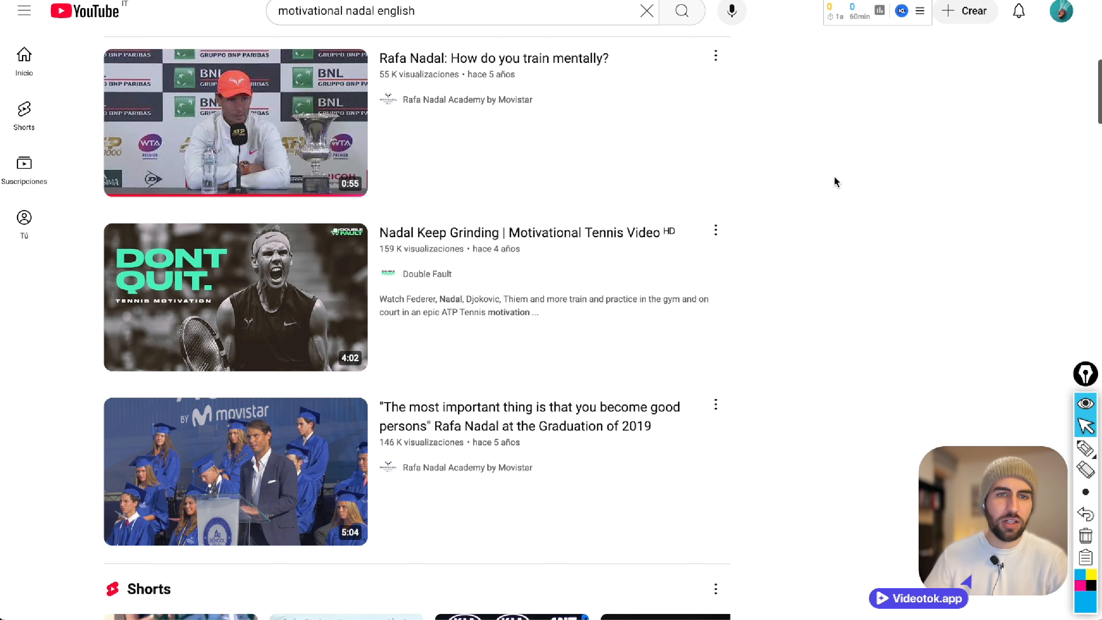
right_click(431, 63)
click(485, 75)
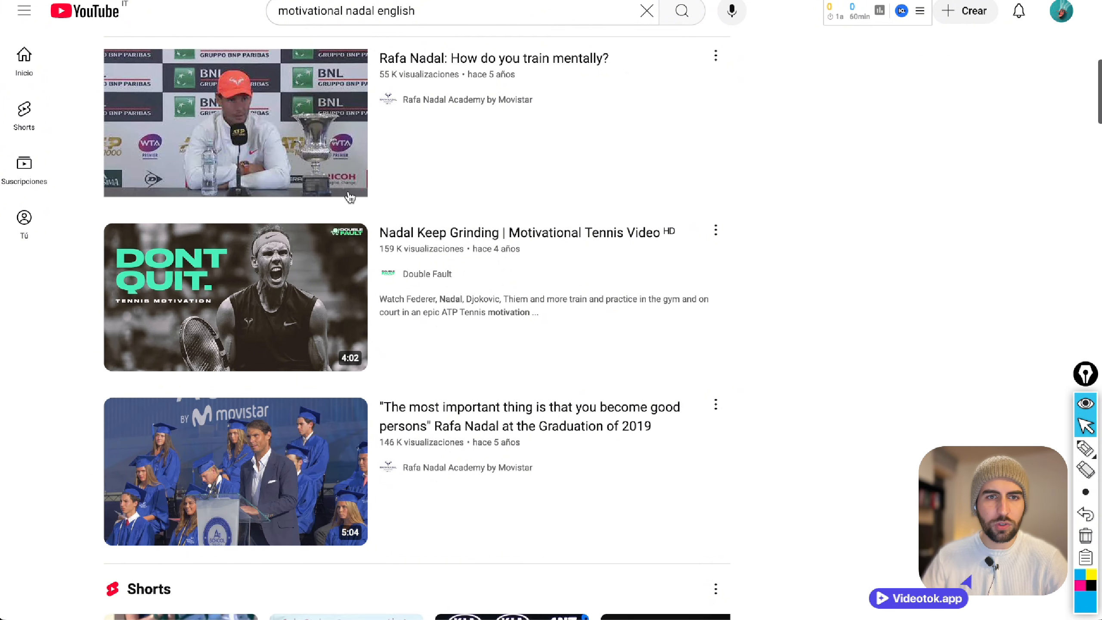
Search YouTube for "denzel washington speech motivation".
triple_click(446, 12)
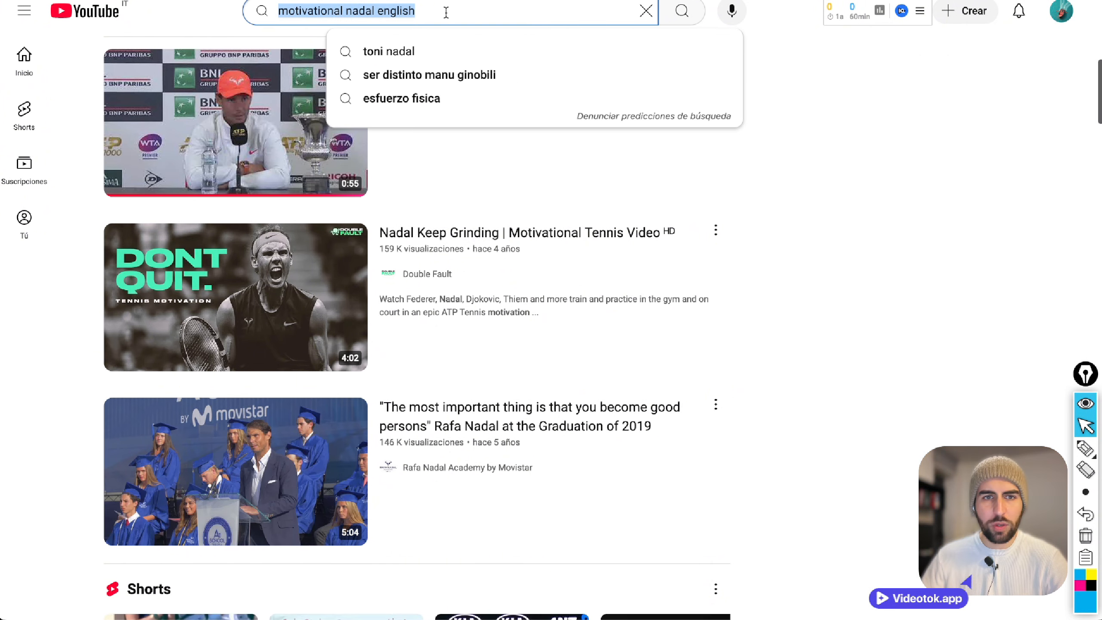
text(mot)
key(BackSpace)
key(BackSpace)
key(BackSpace)
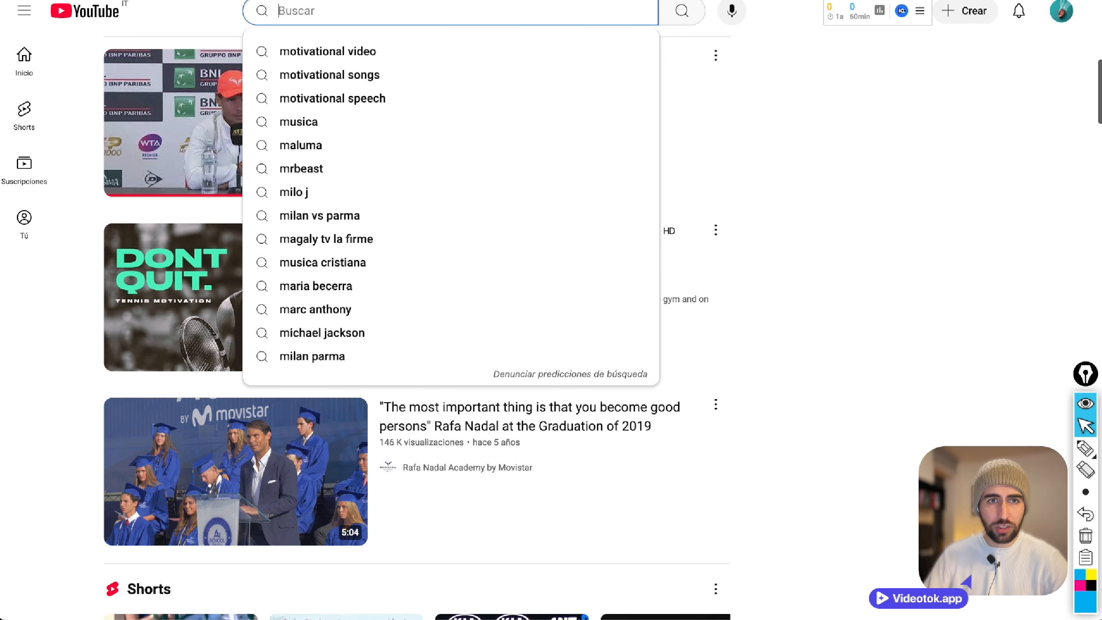
text(denzel washington)
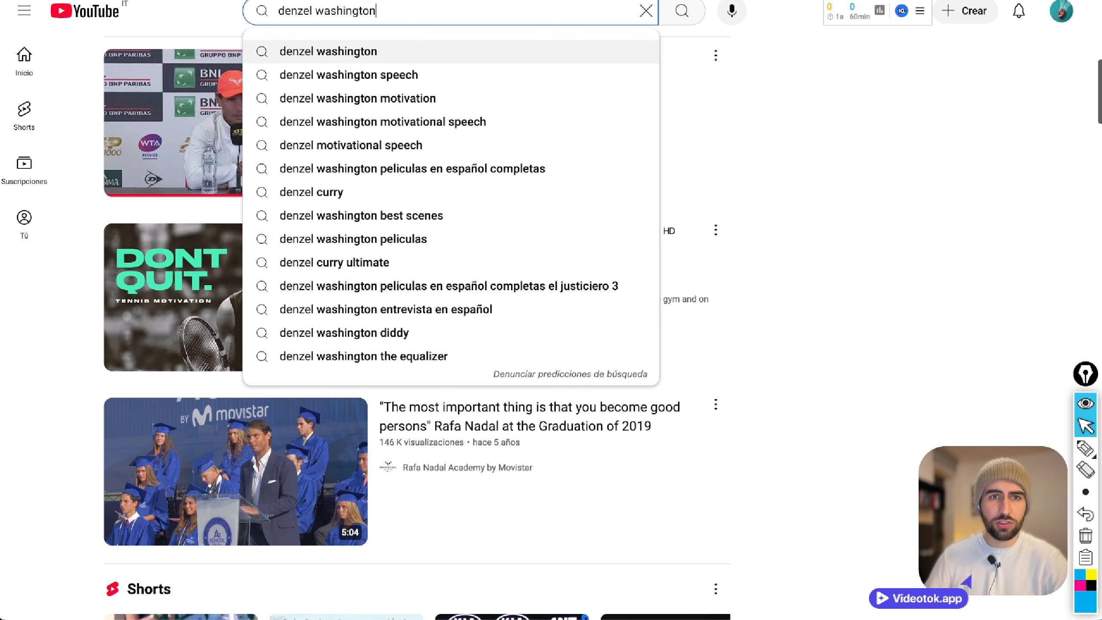
text( speech motivation)
key(BackSpace)
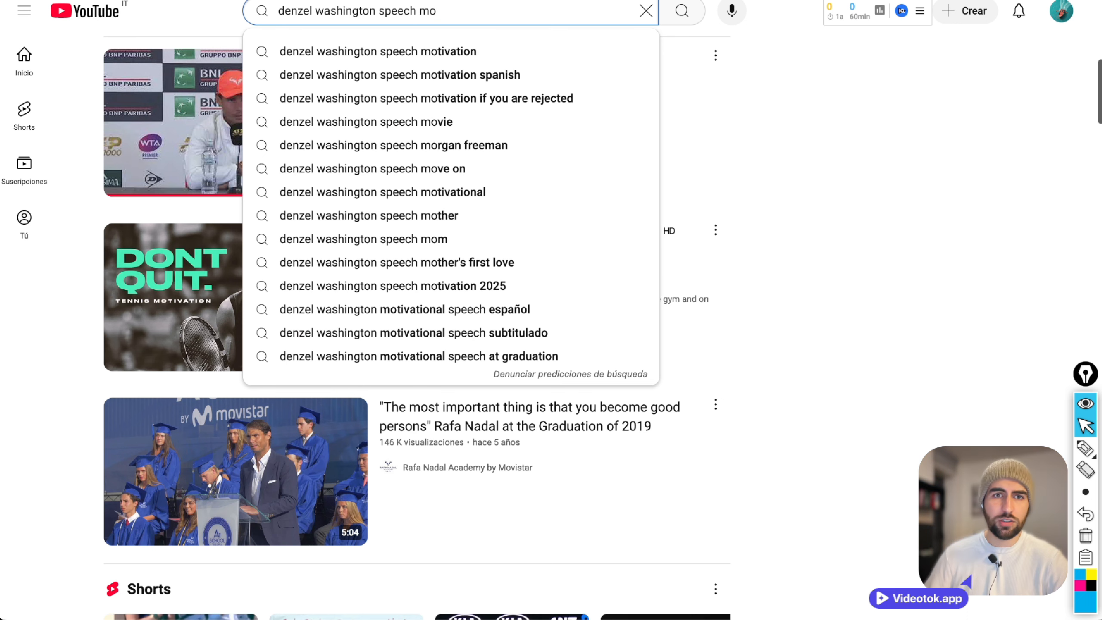
key(Down)
key(Return)
Browse the results and open "Denzel Washington Is An 8 Time Oscar Loser" from BBC America in a new tab.
scroll(750, 246, down, 10)
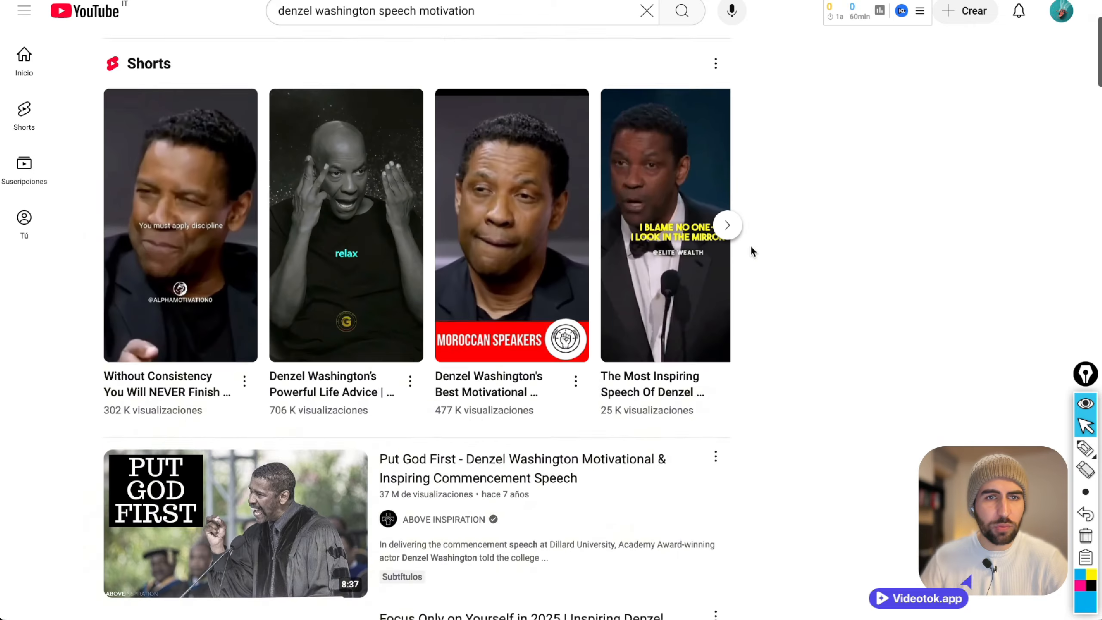
scroll(759, 259, down, 15)
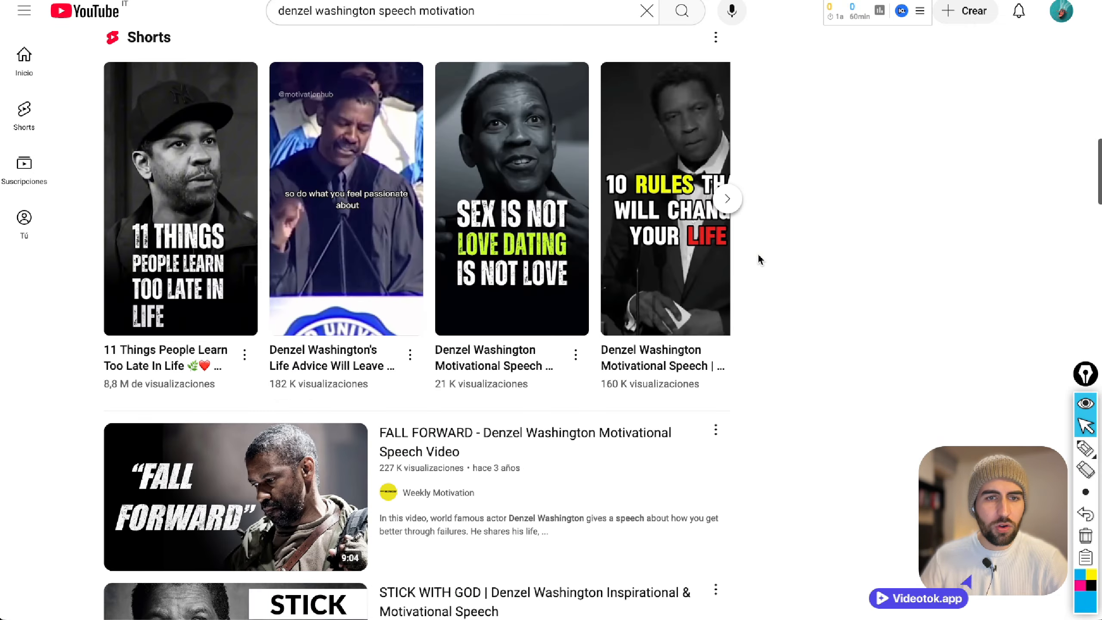
scroll(759, 259, down, 20)
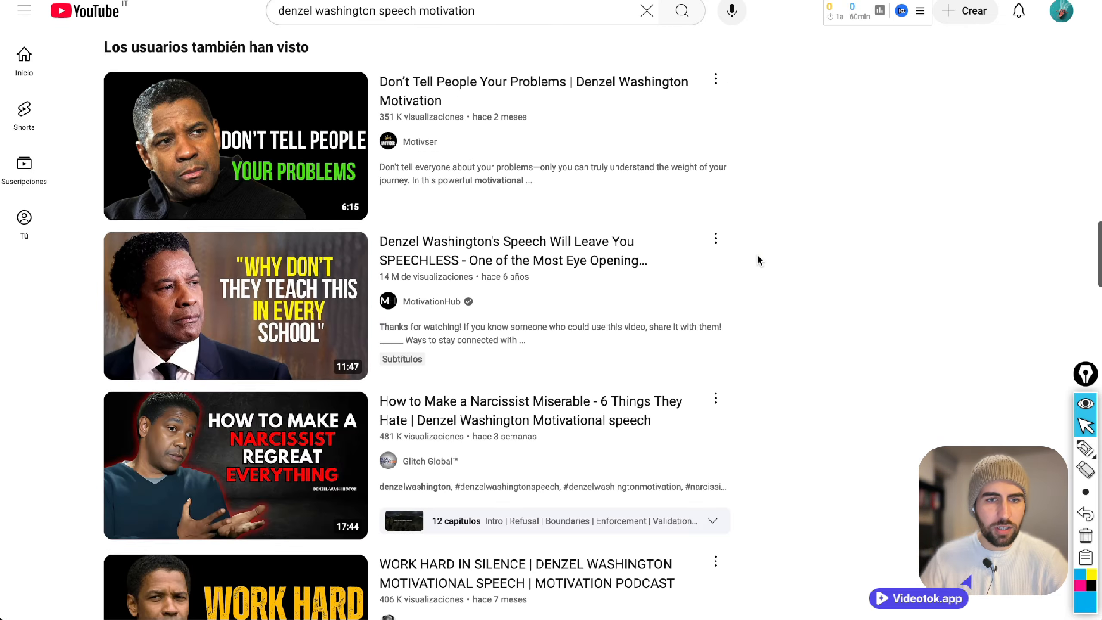
scroll(758, 256, down, 12)
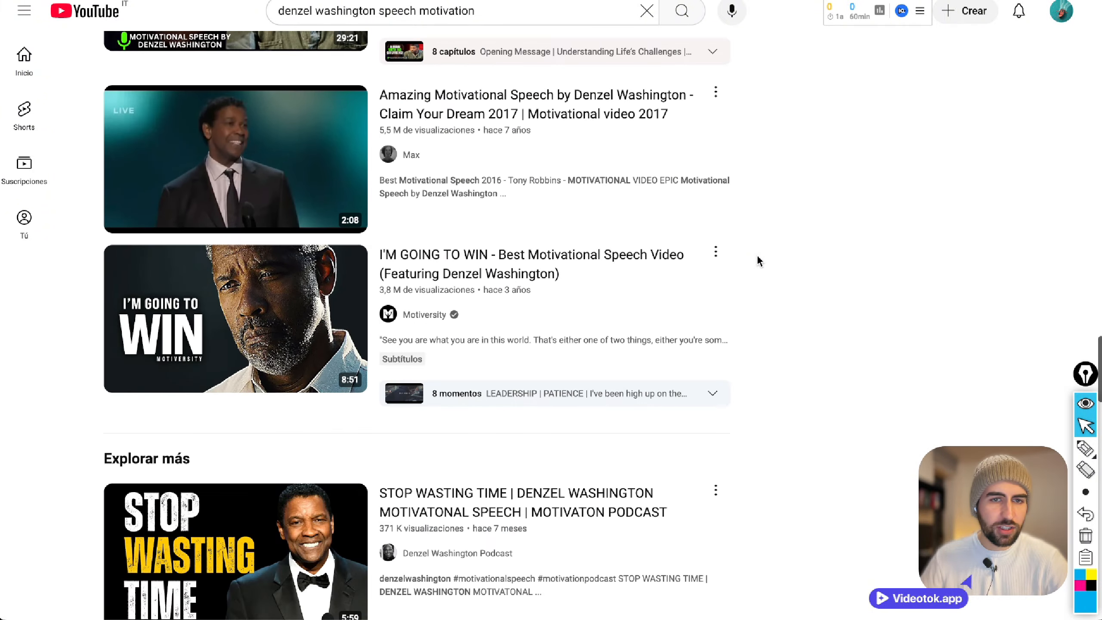
scroll(758, 256, up, 5)
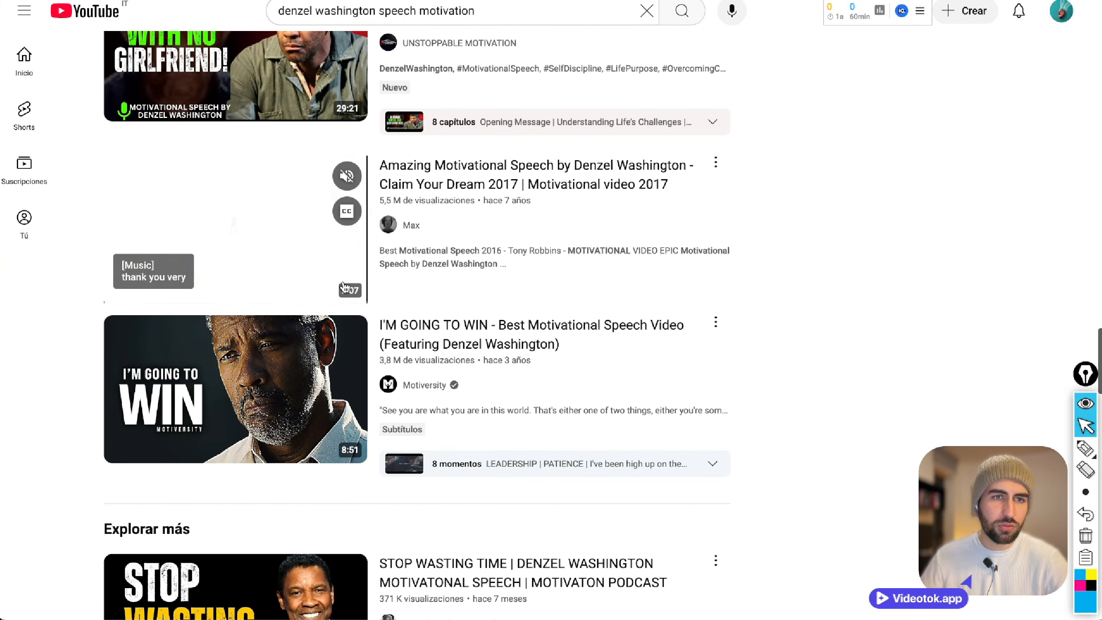
scroll(769, 317, down, 5)
scroll(768, 321, down, 13)
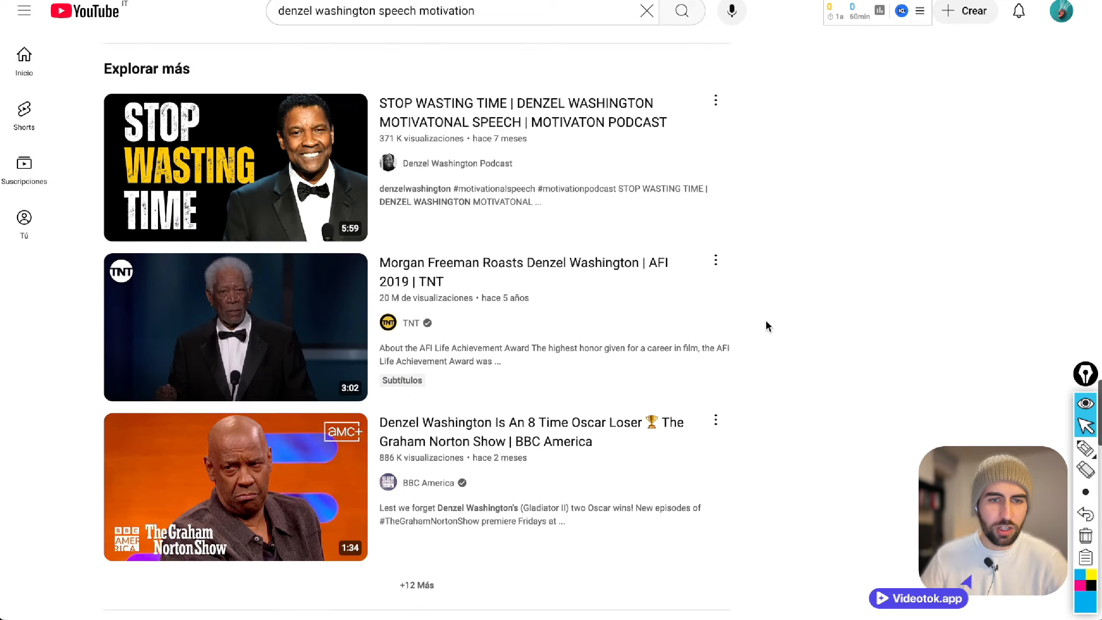
mouse_move(336, 266)
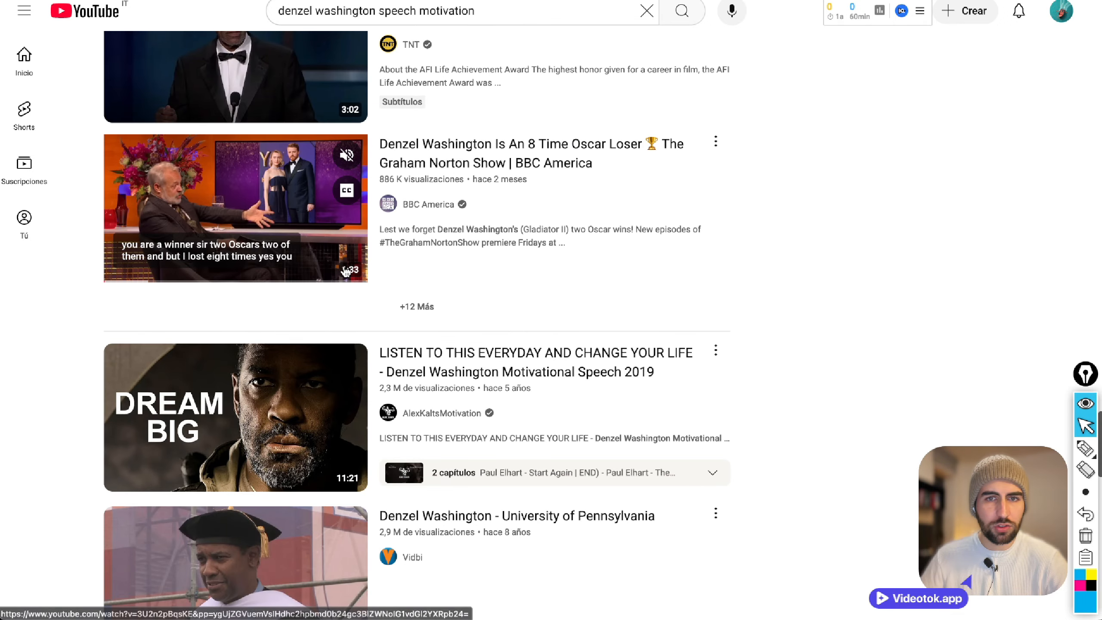
scroll(741, 330, down, 6)
scroll(741, 328, down, 15)
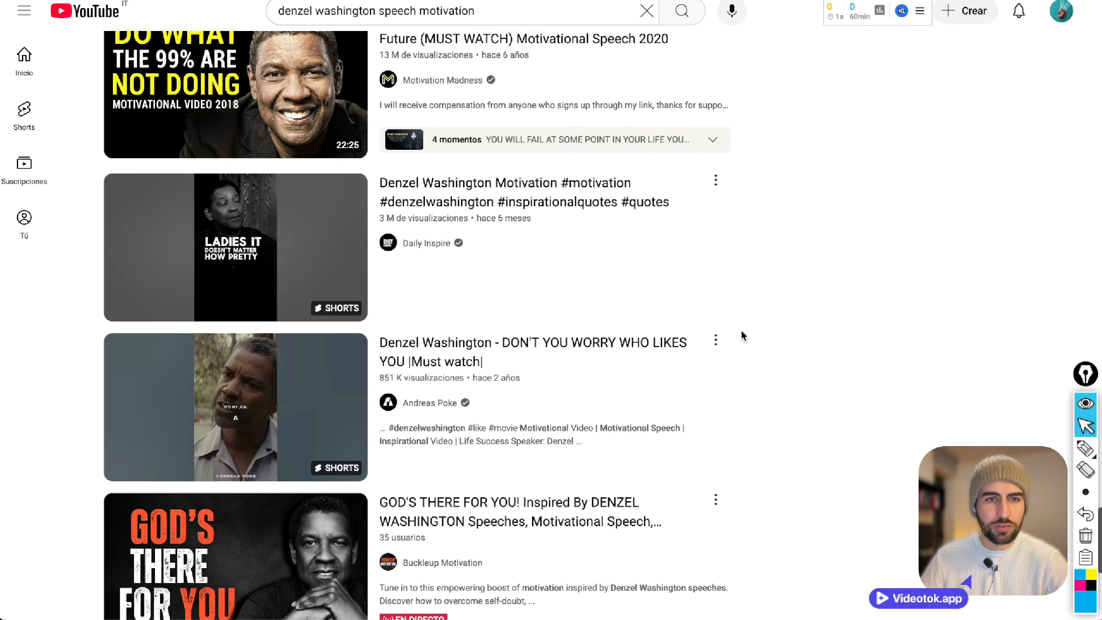
scroll(740, 329, up, 19)
scroll(740, 329, up, 5)
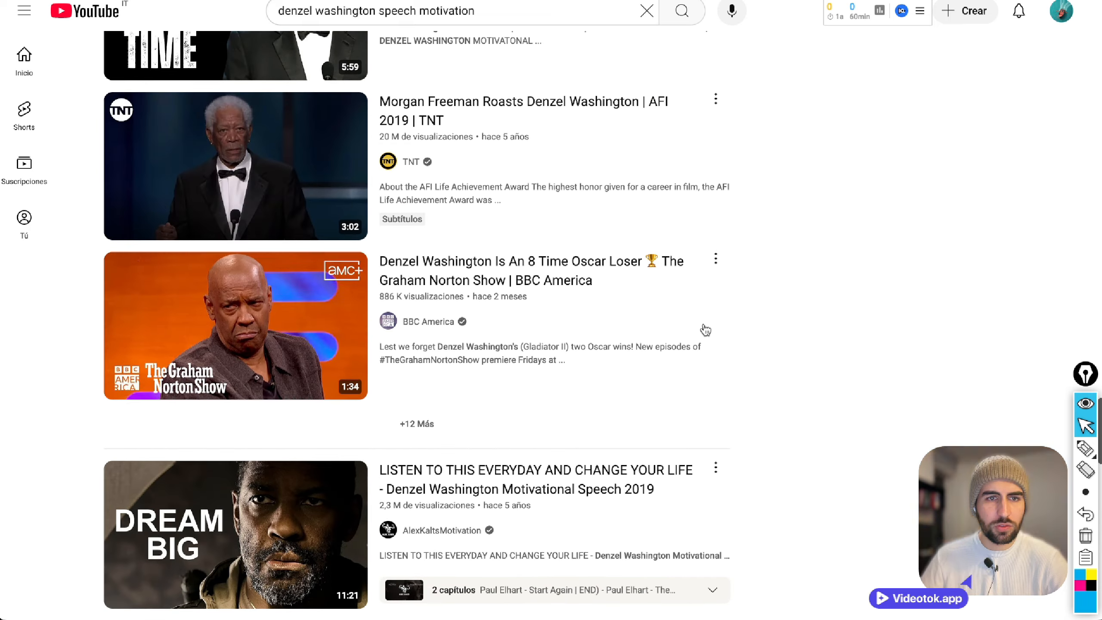
right_click(362, 312)
click(403, 288)
Replace the search with "motivational speech 1 min" to look for one-minute speeches.
scroll(737, 356, up, 20)
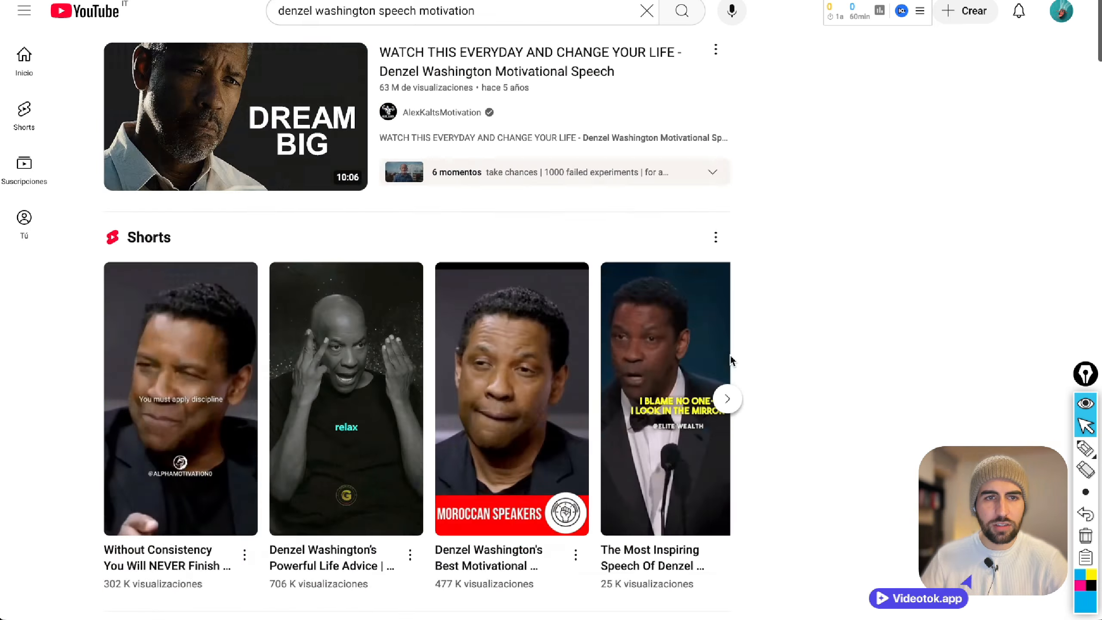
drag(376, 5, 255, 7)
key(BackSpace)
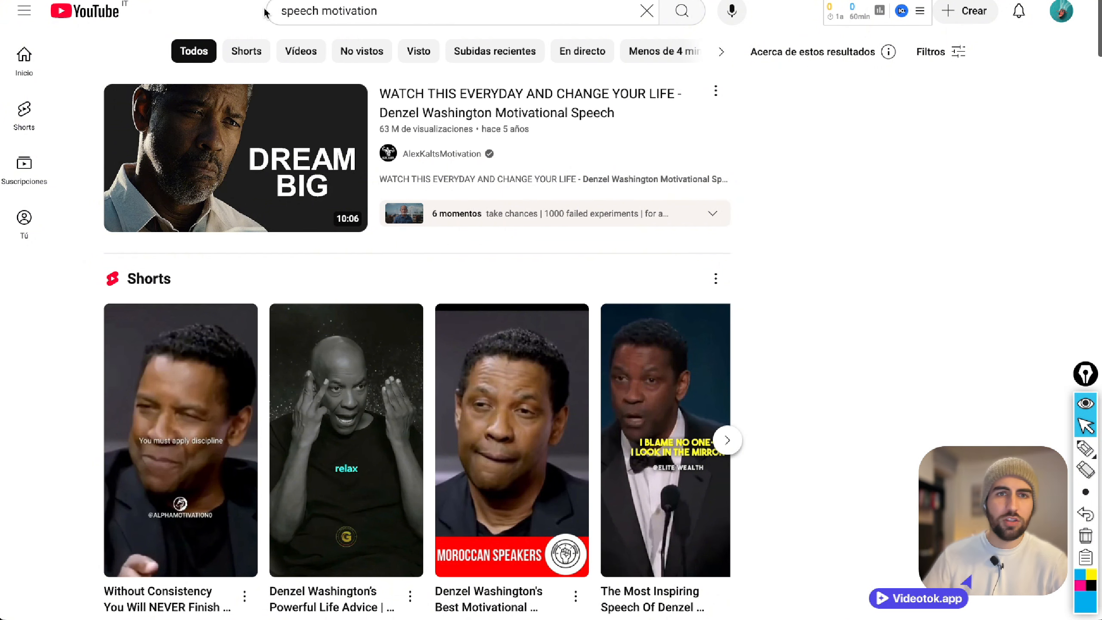
text(1min)
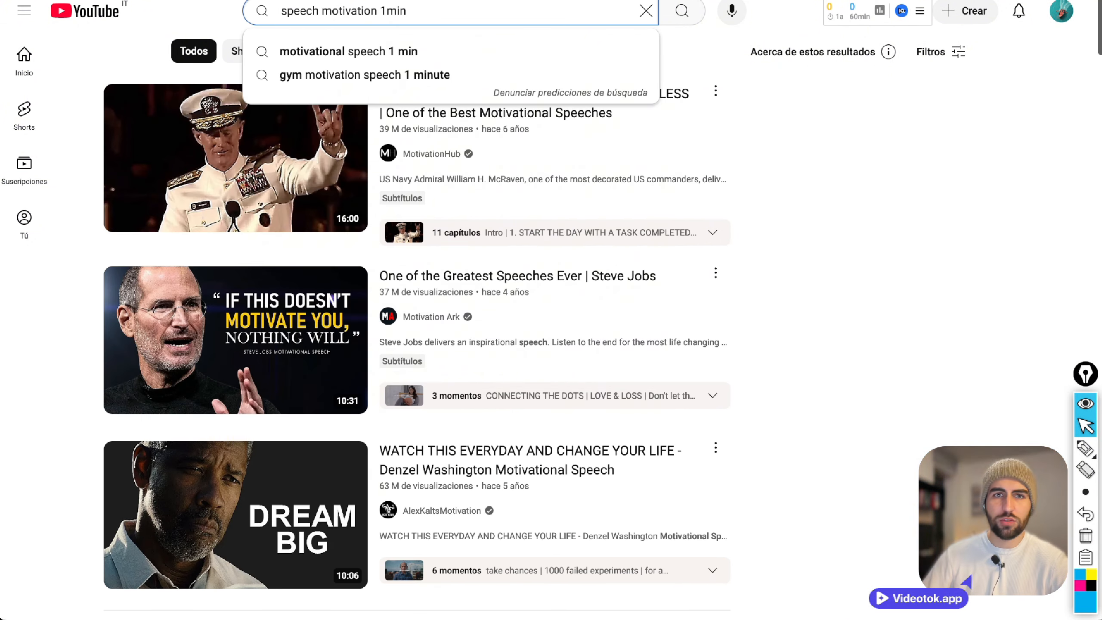
key(Down)
key(Return)
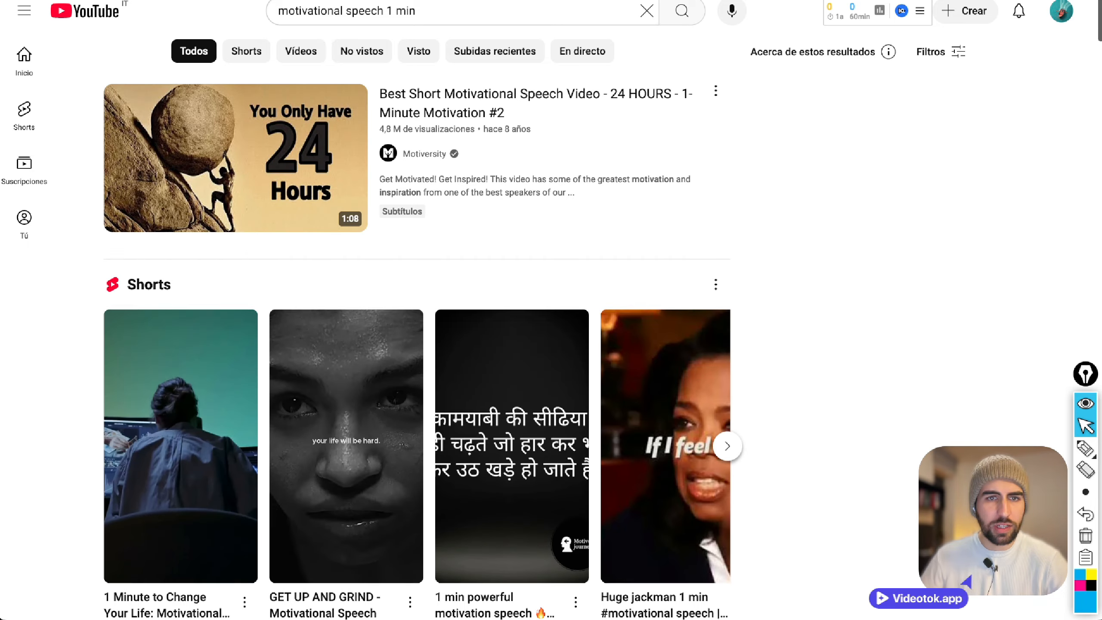
Open the "24 HOURS - 1-Minute Motivation #2" video and the one-minute TEDx Talk in new tabs.
right_click(255, 151)
click(276, 156)
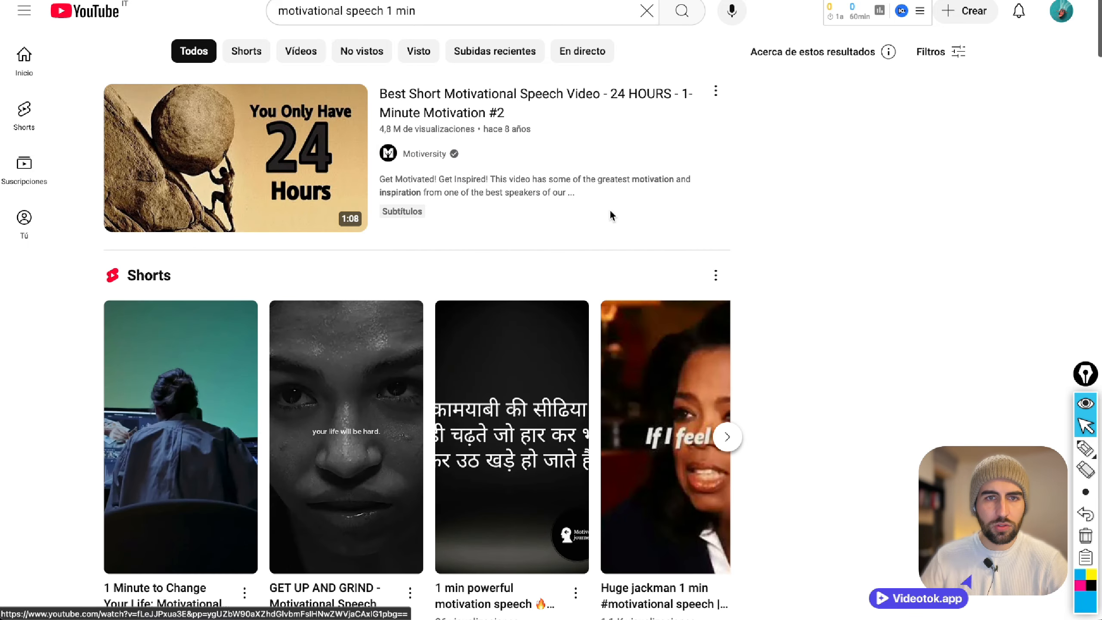
scroll(650, 221, down, 5)
scroll(785, 252, down, 5)
scroll(434, 216, down, 2)
right_click(206, 141)
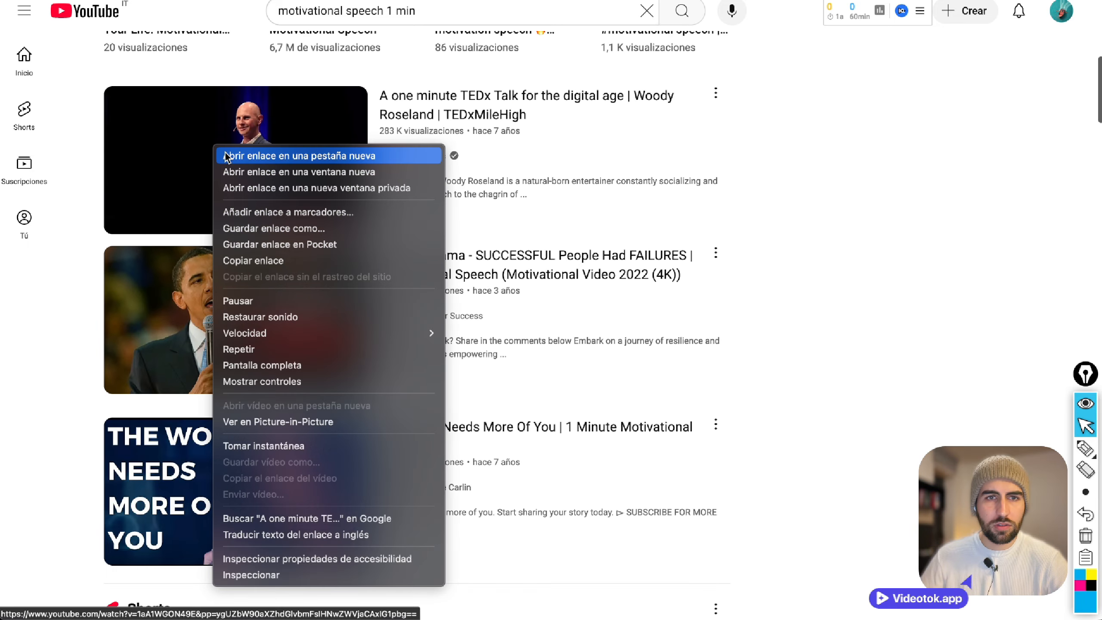
click(242, 152)
Open the video "Barack Obama - SUCCESSFUL People Had FAILURES" and pause its playback.
scroll(502, 208, down, 3)
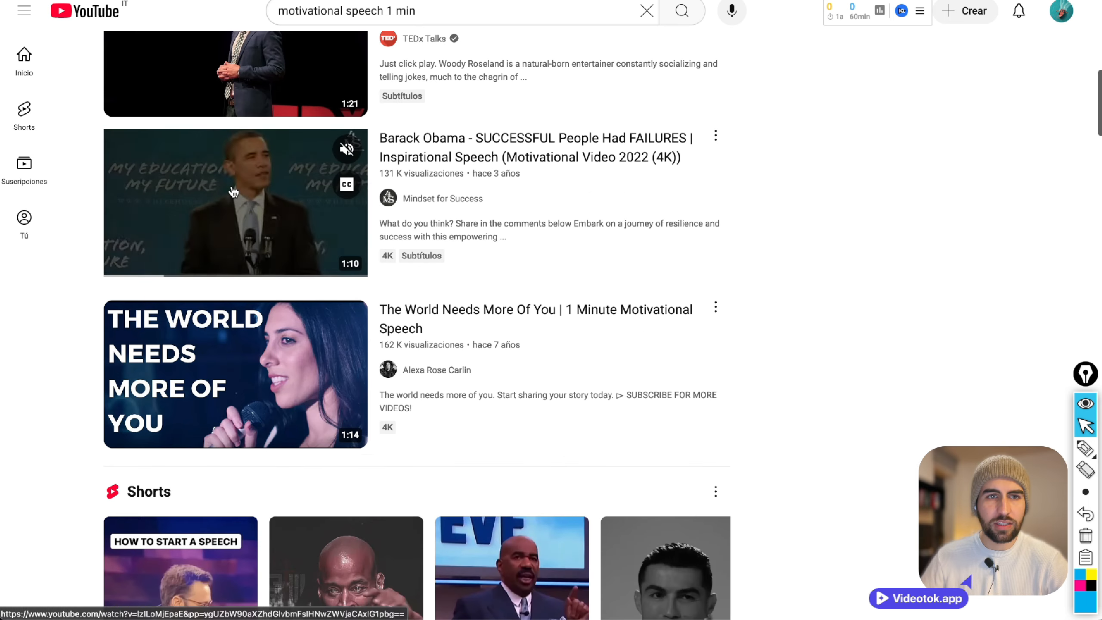
click(235, 190)
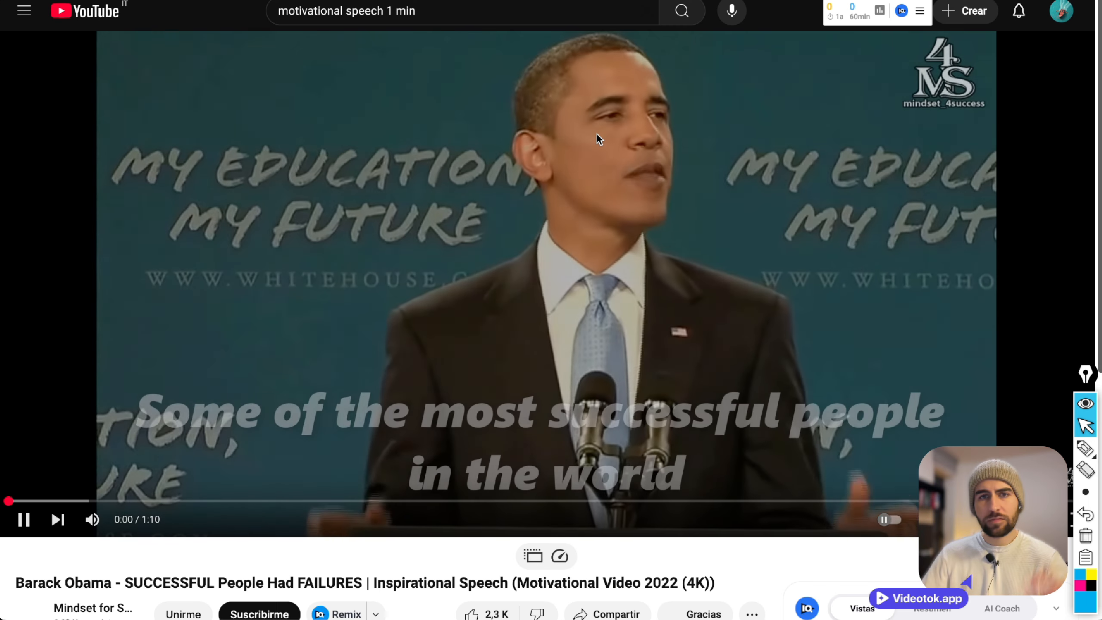
click(597, 135)
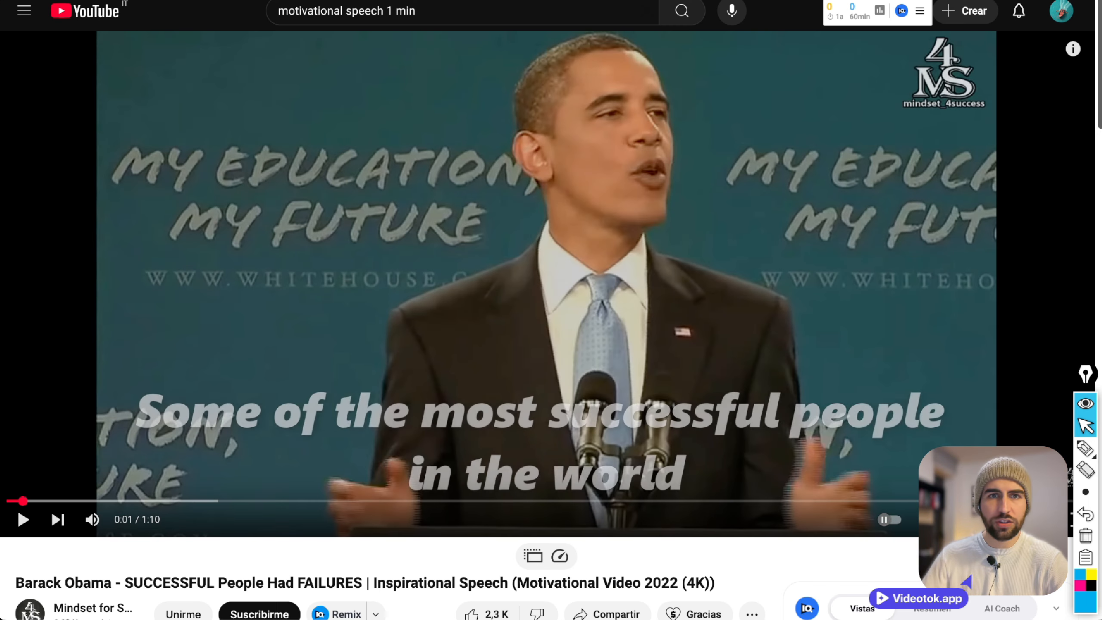
Copy the Obama video's URL into Y2Mate and convert it to MP3.
key(super+l)
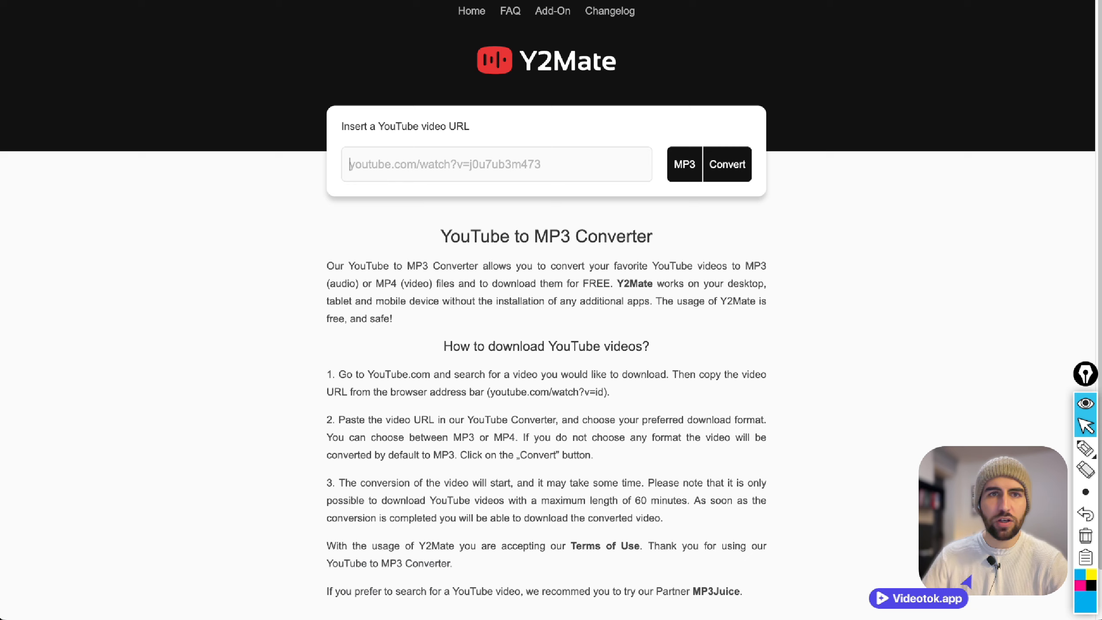
click(642, 1)
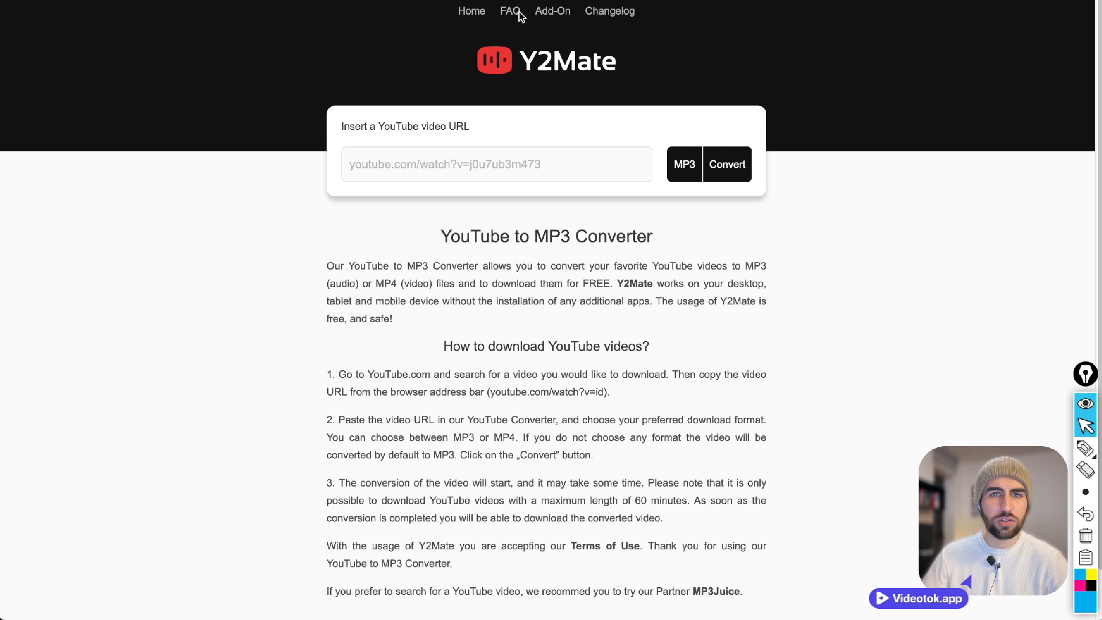
key(ctrl+v)
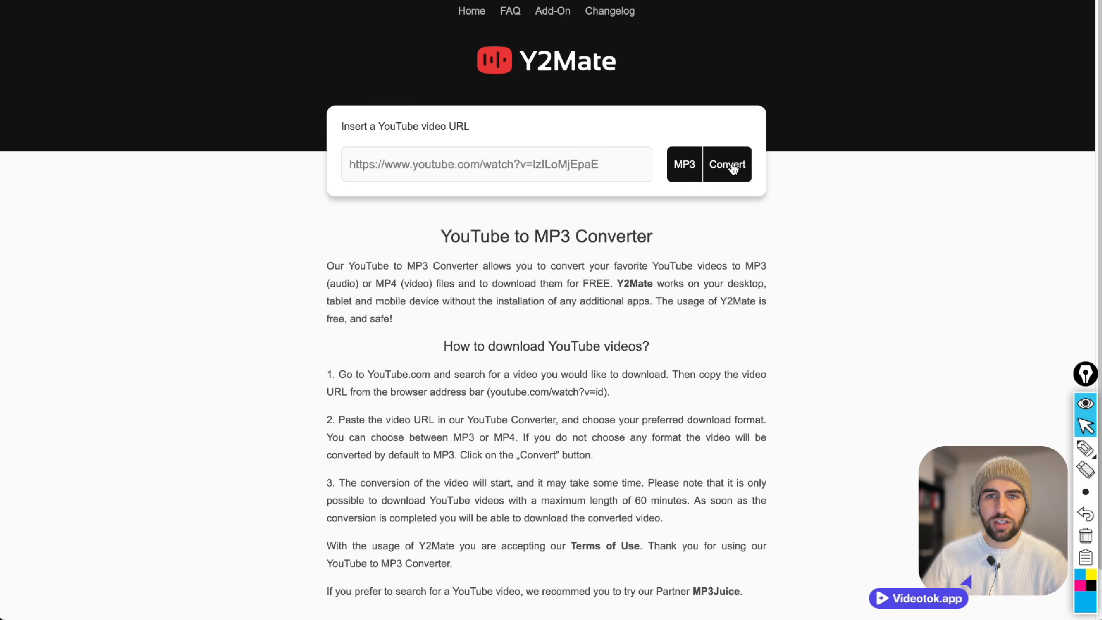
click(730, 166)
Load the Rafa Nadal video's URL into the Freemake YouTube downloader and open its download format options.
key(ctrl+Tab)
key(super+l)
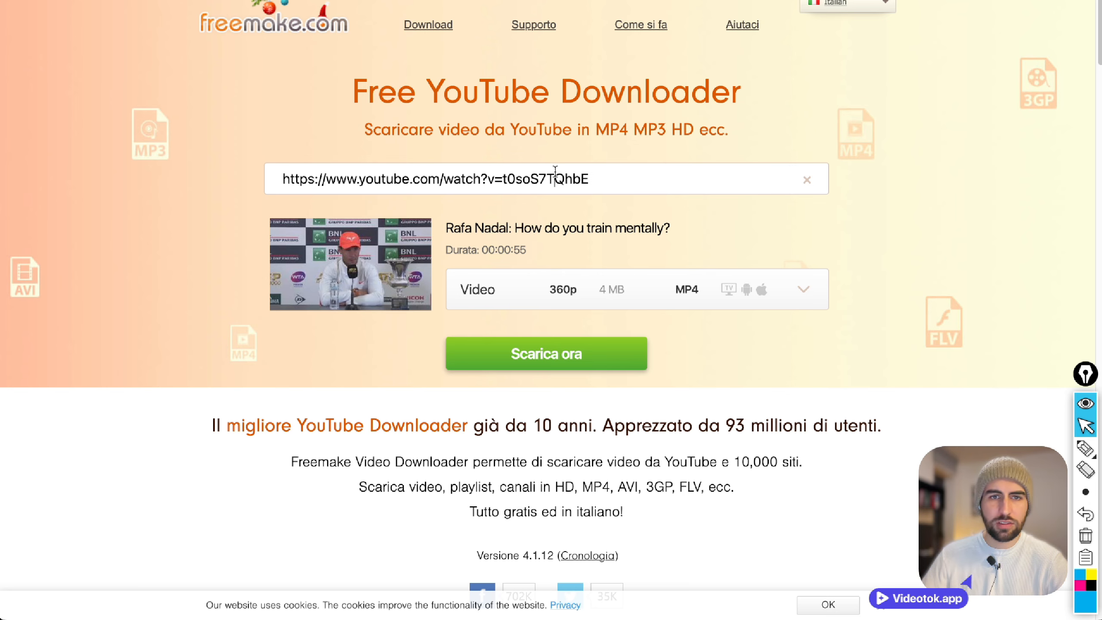
triple_click(555, 170)
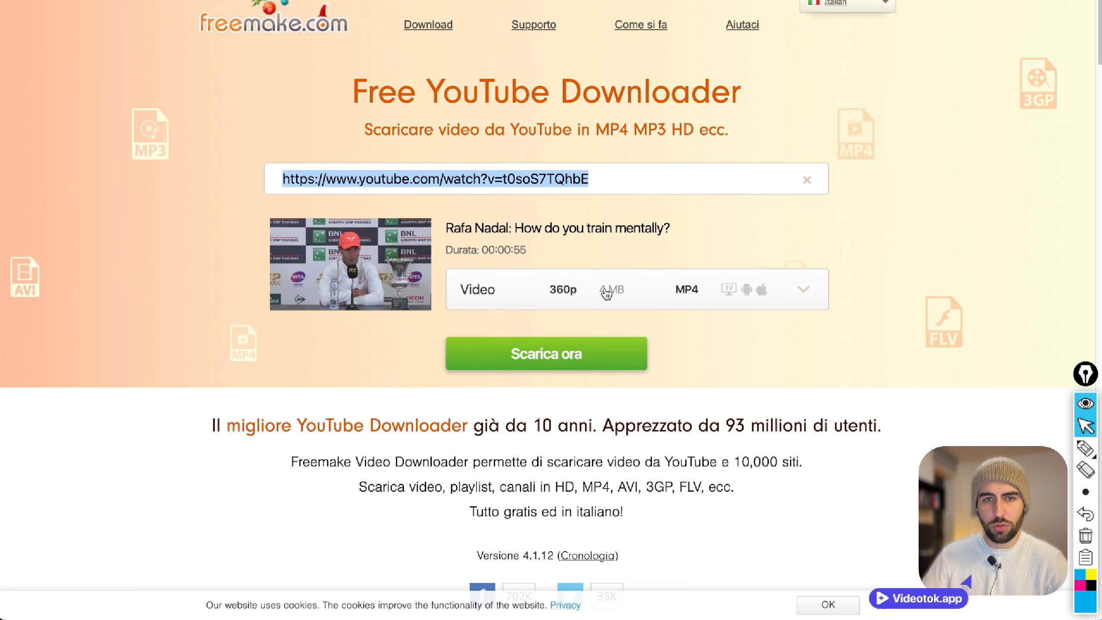
click(810, 291)
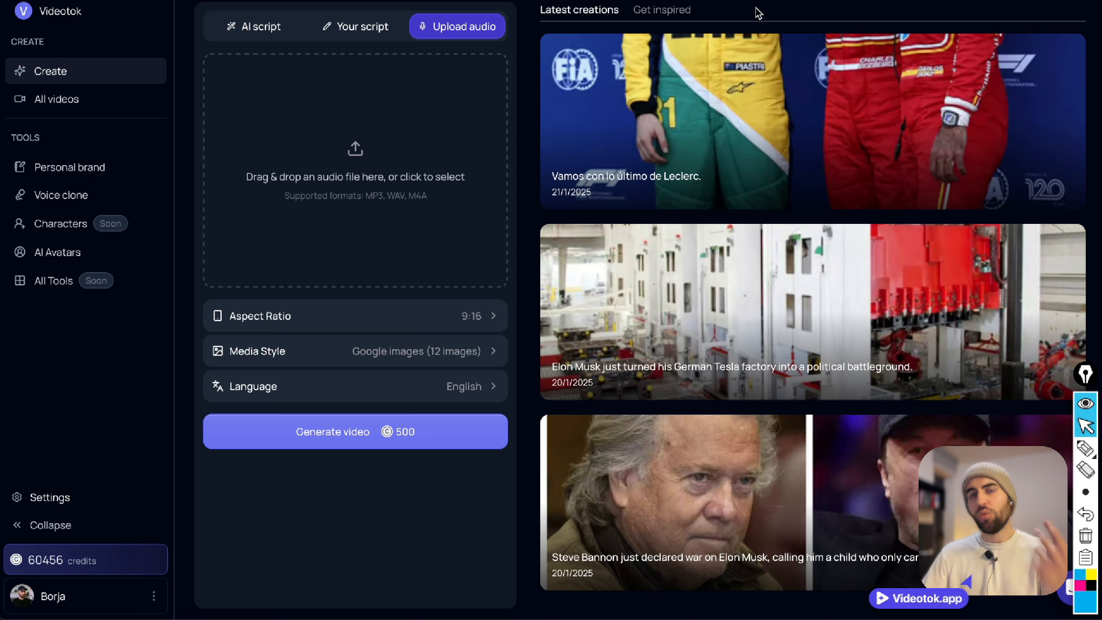
Switch to Videotok, upload the downloaded nadal.mp3 as the audio, and choose the 9:16 aspect ratio.
click(874, 0)
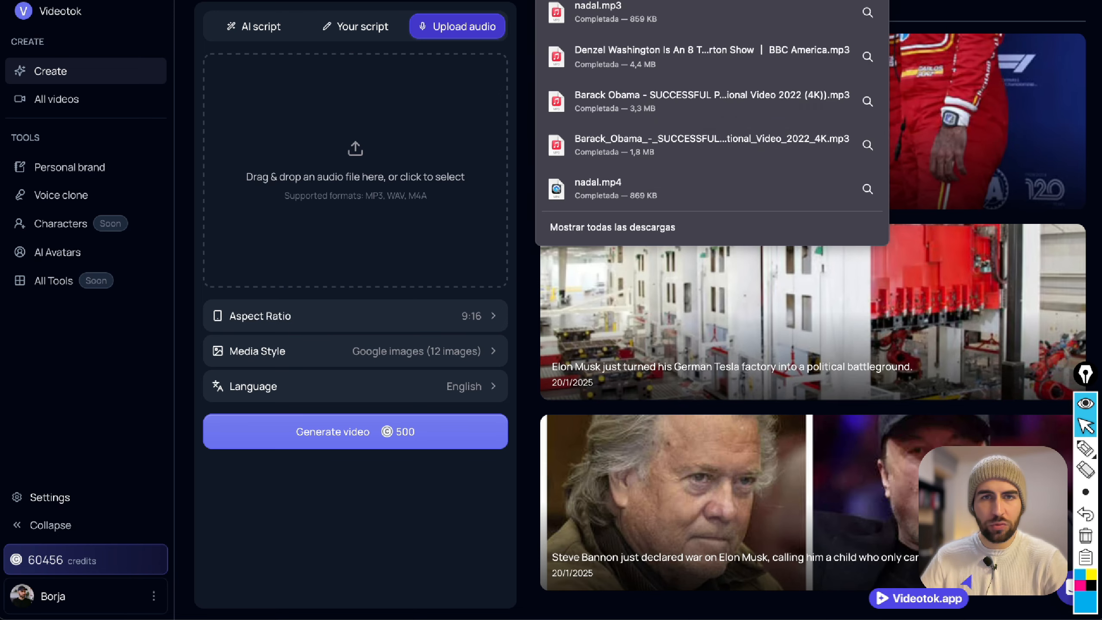
drag(624, 10, 346, 166)
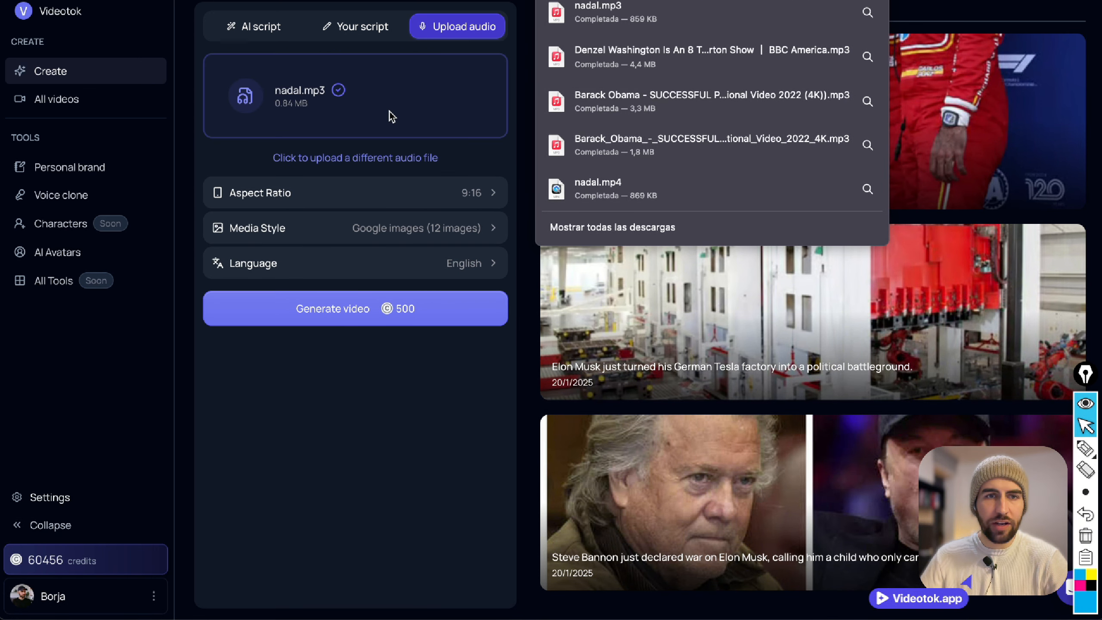
click(449, 200)
click(446, 206)
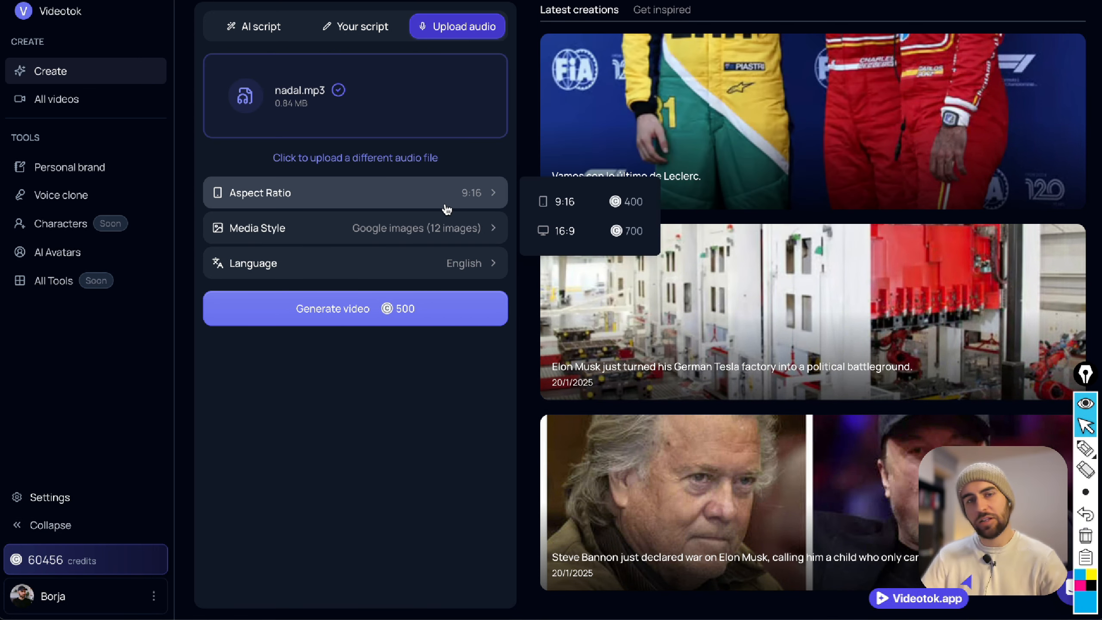
click(584, 210)
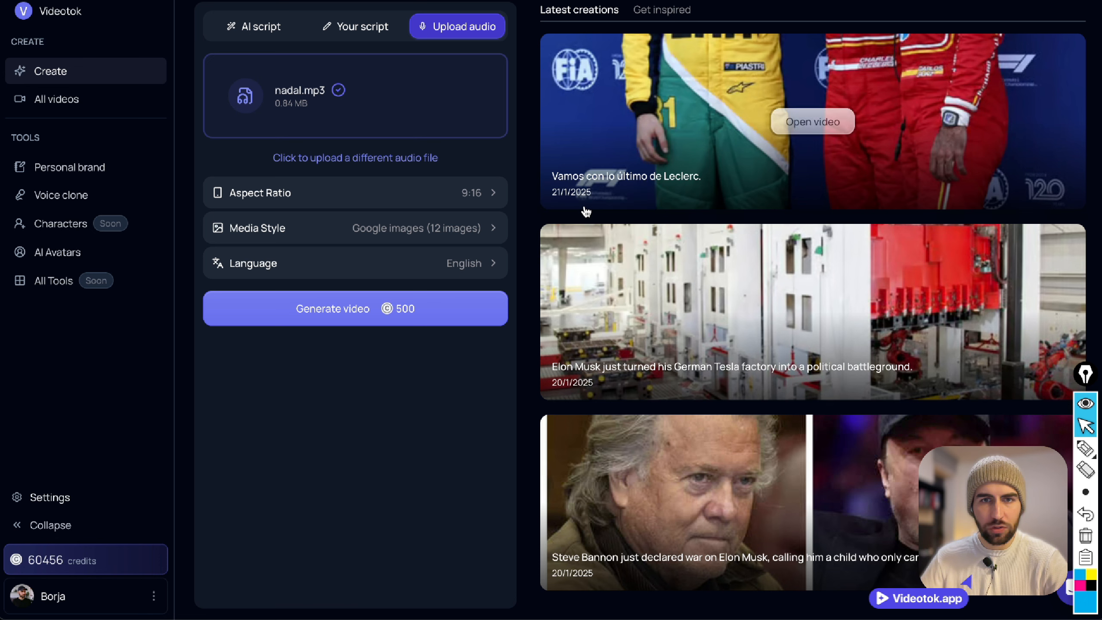
Set the media style to Flux schnell static images and look through the available visual styles.
click(389, 241)
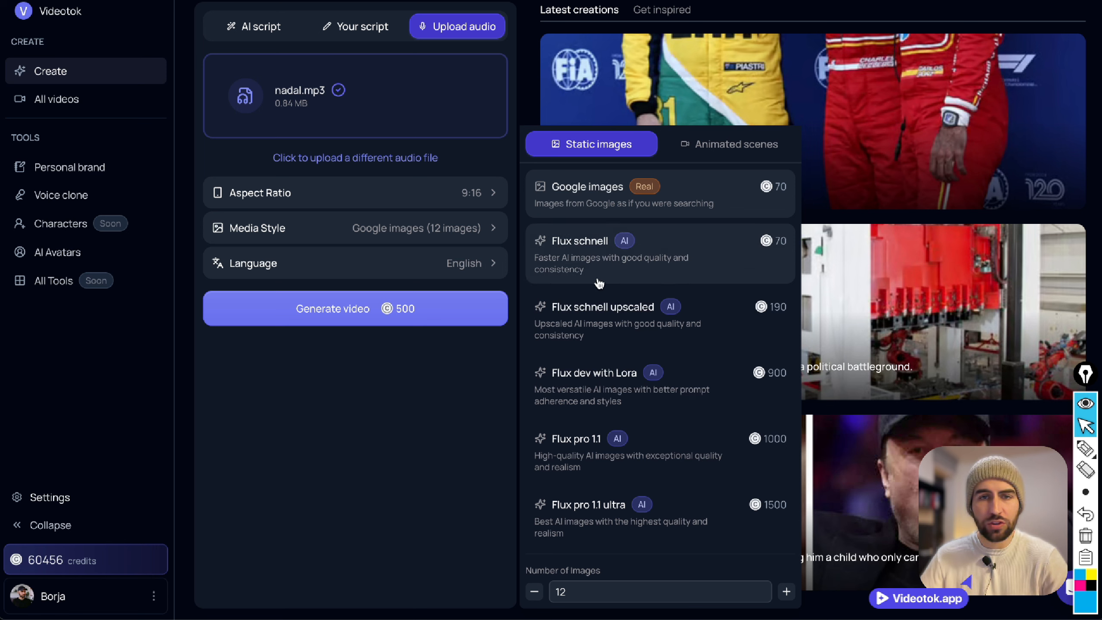
click(663, 268)
click(409, 263)
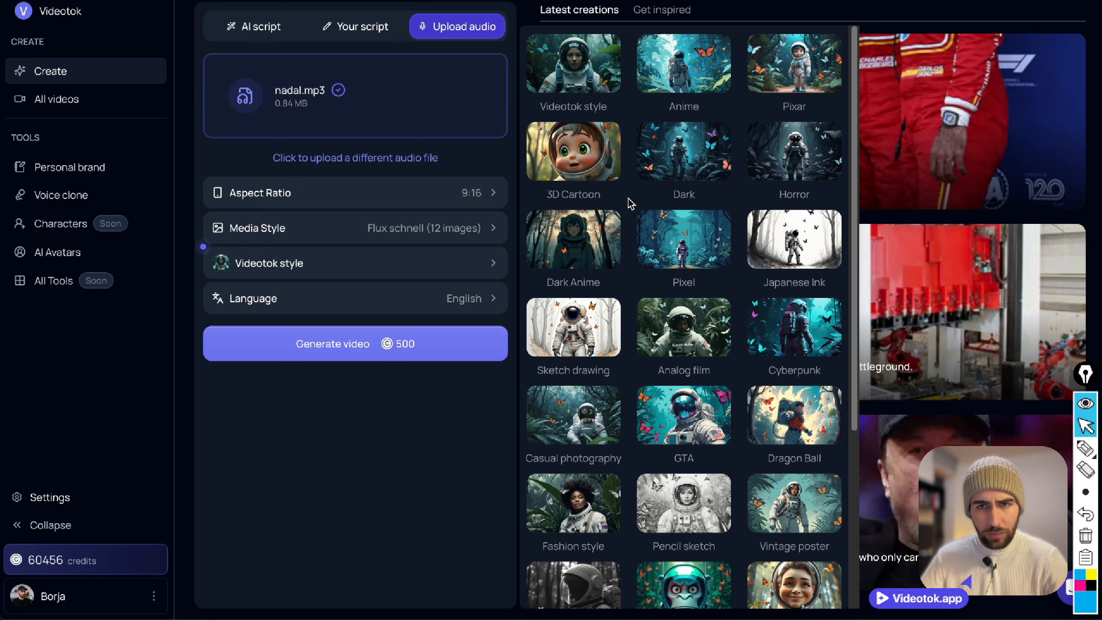
scroll(627, 202, down, 3)
scroll(629, 204, down, 3)
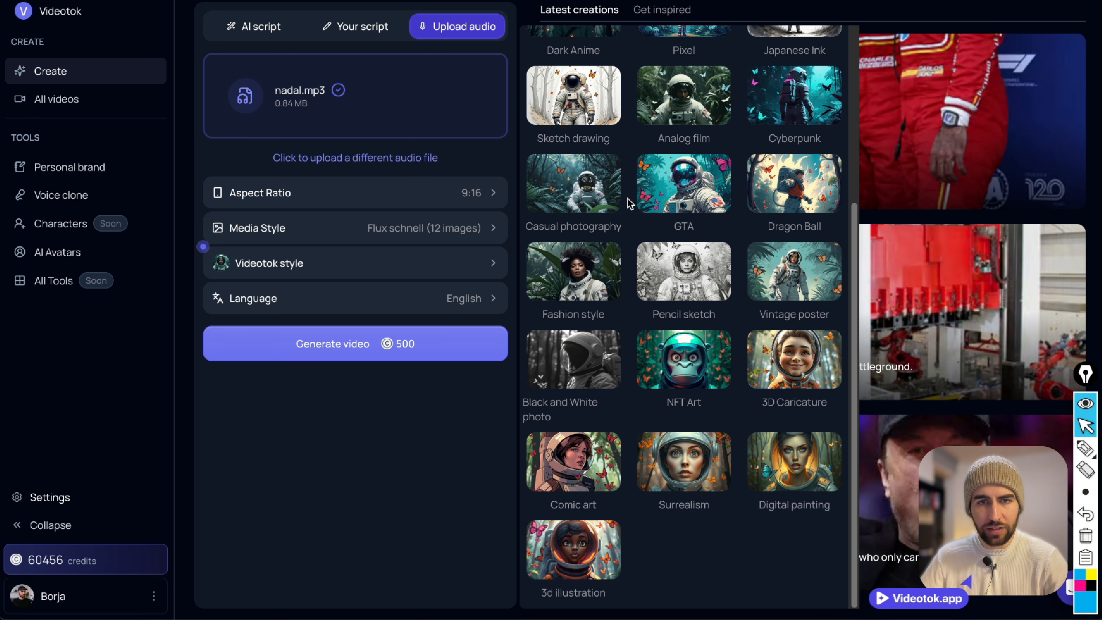
Set the media style to Flux dev with Lora, the visual style to Midjourney Anime, and the language to English.
click(374, 237)
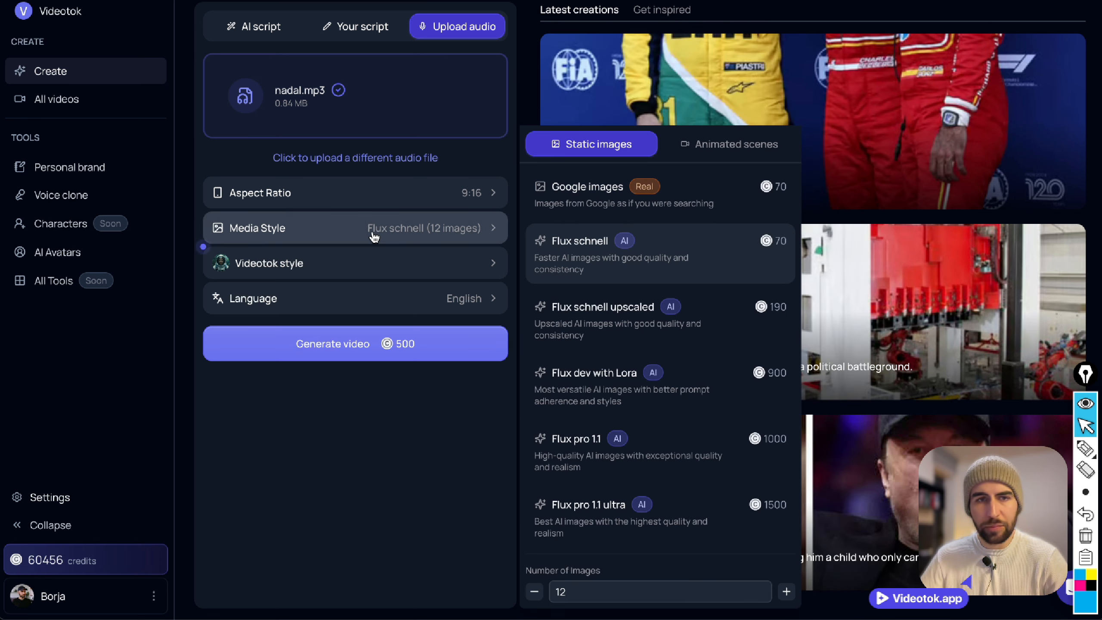
click(629, 389)
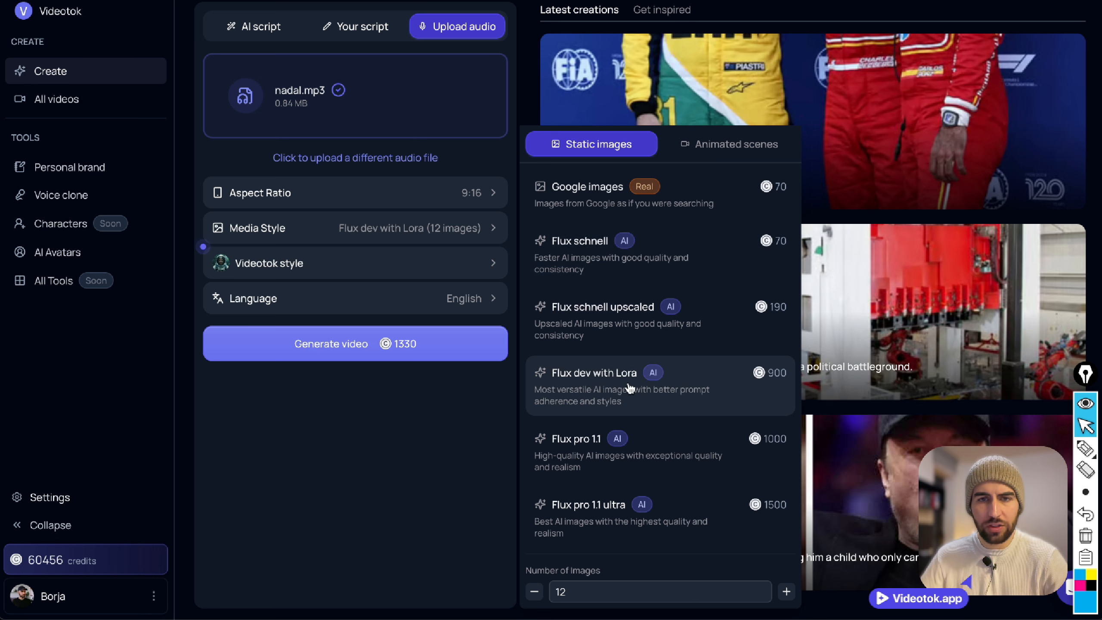
click(443, 280)
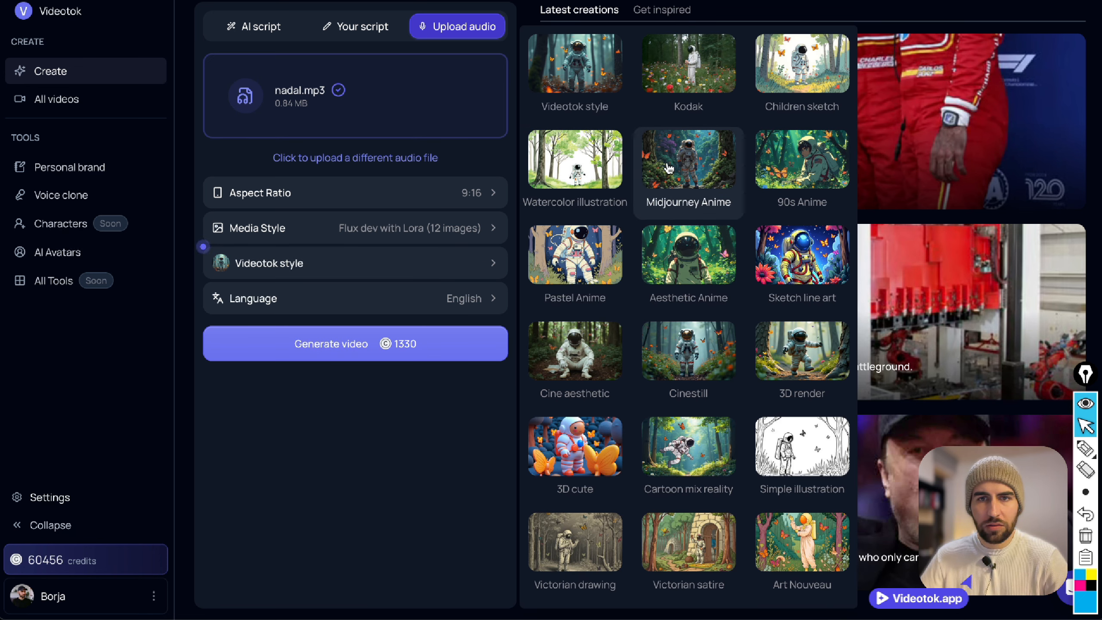
click(669, 168)
click(446, 314)
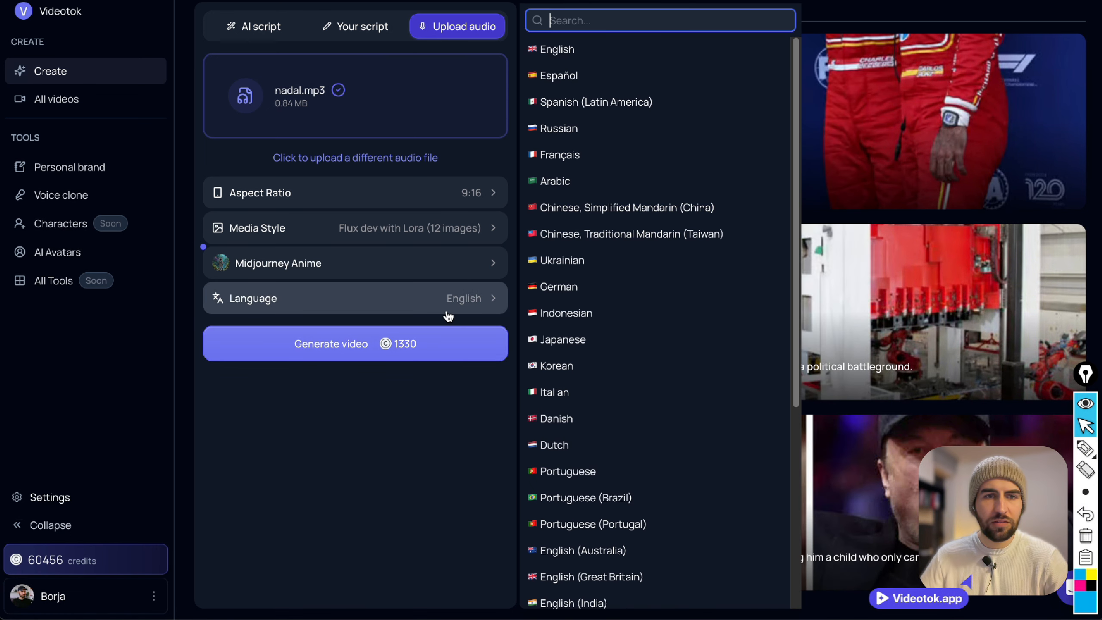
click(542, 49)
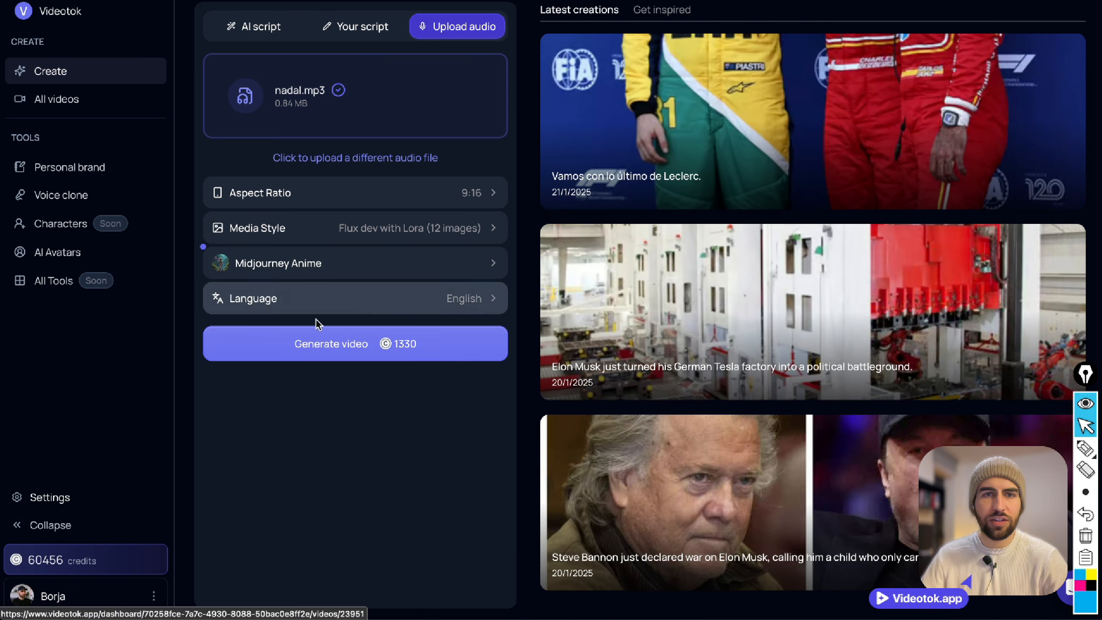
Start generating the video, accept the audio transcript, and look over the storyboard's image prompts.
click(358, 356)
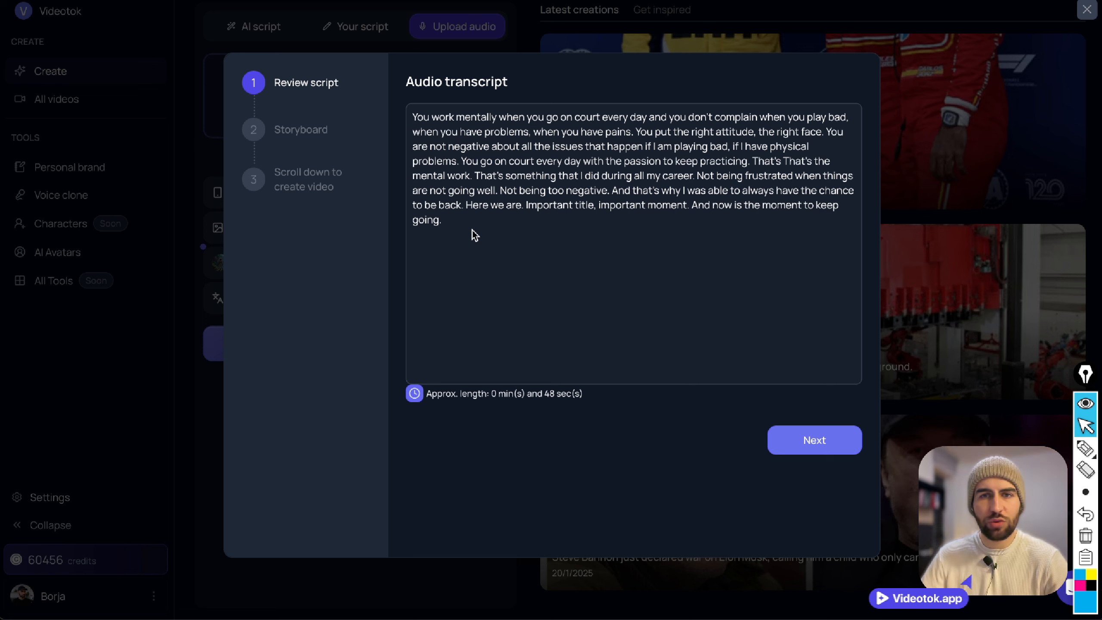
click(831, 443)
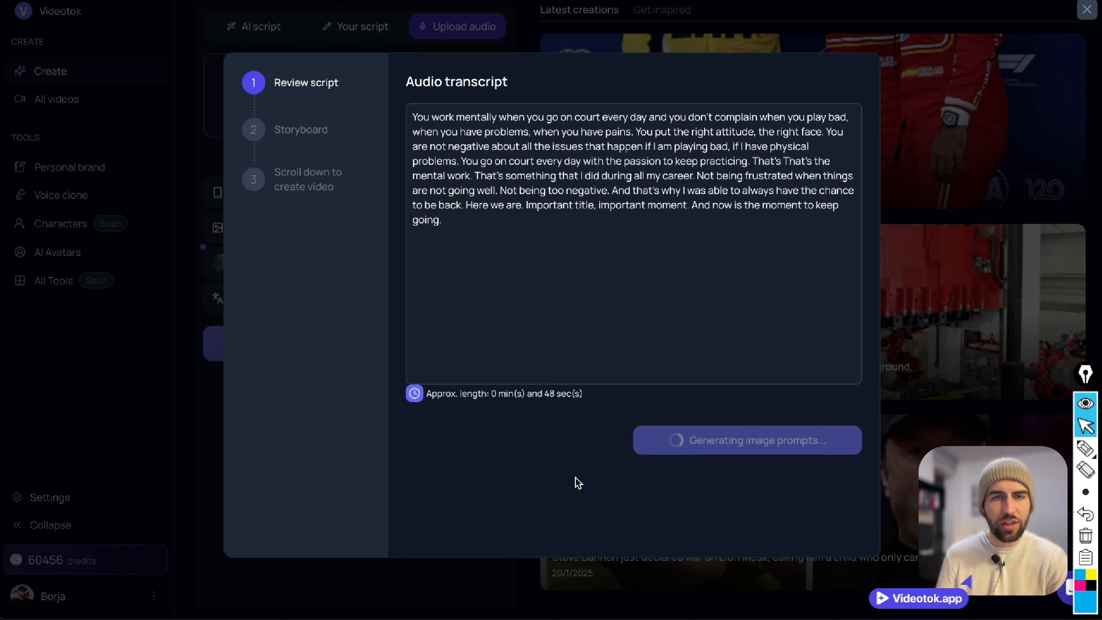
scroll(659, 260, down, 10)
scroll(659, 258, down, 3)
scroll(656, 257, up, 15)
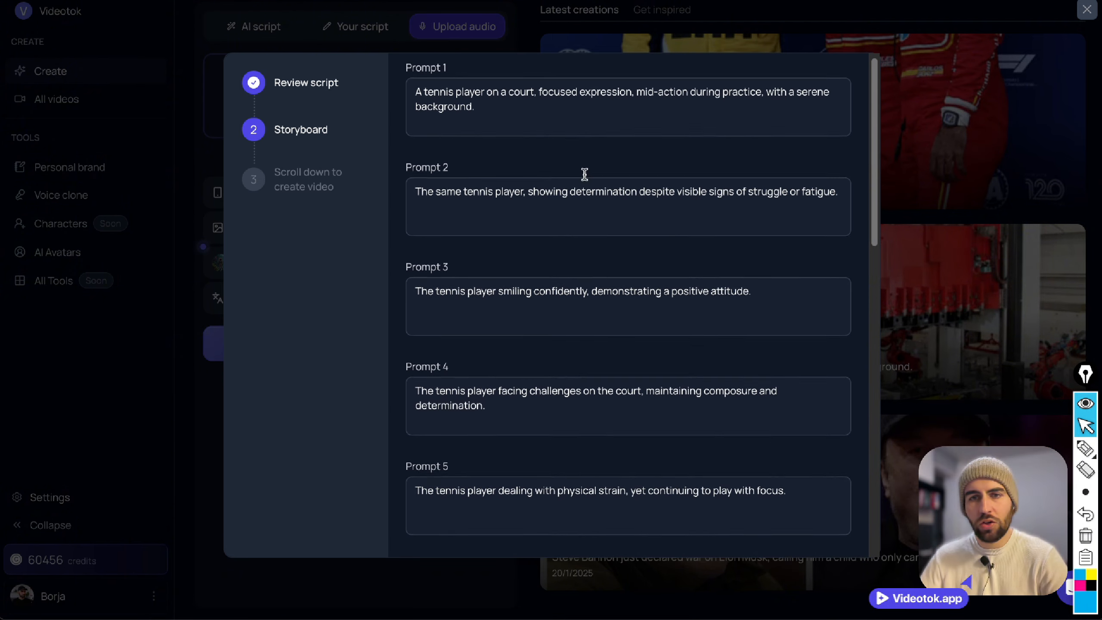
scroll(583, 173, down, 12)
scroll(621, 382, up, 12)
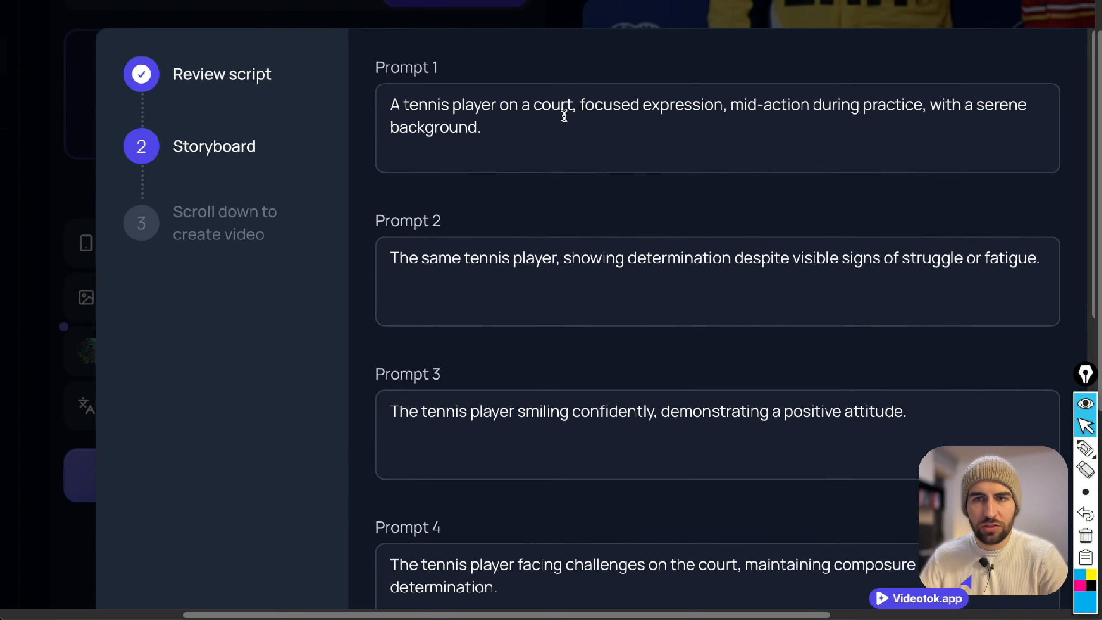
Remove "The same" from the start of Prompt 2 so it begins with "Tennis player, showing determination".
scroll(584, 123, down, 1)
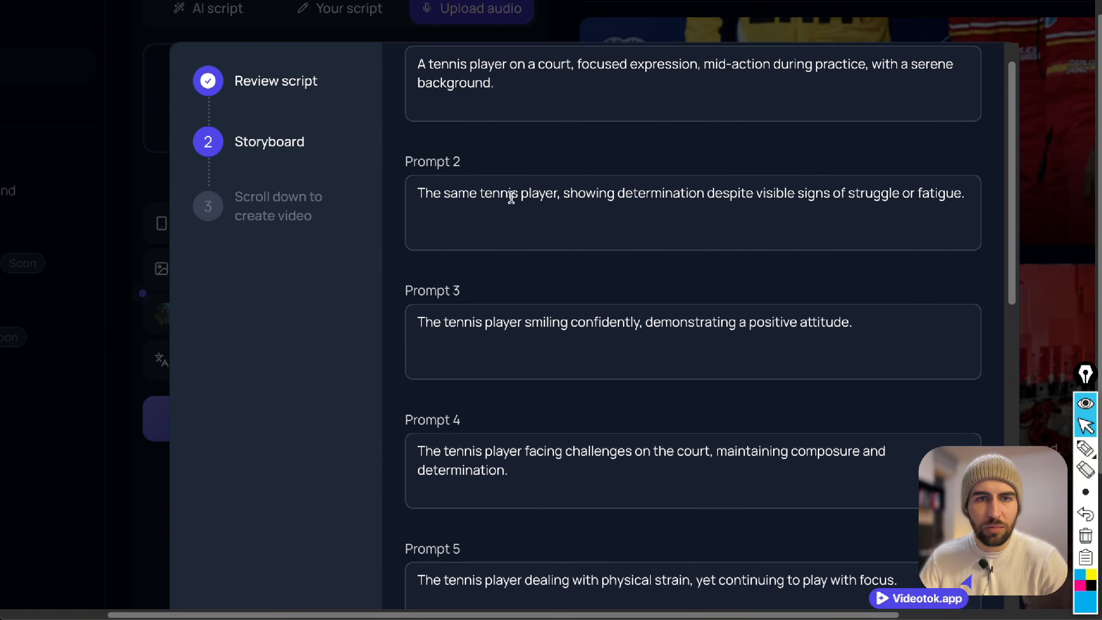
double_click(474, 191)
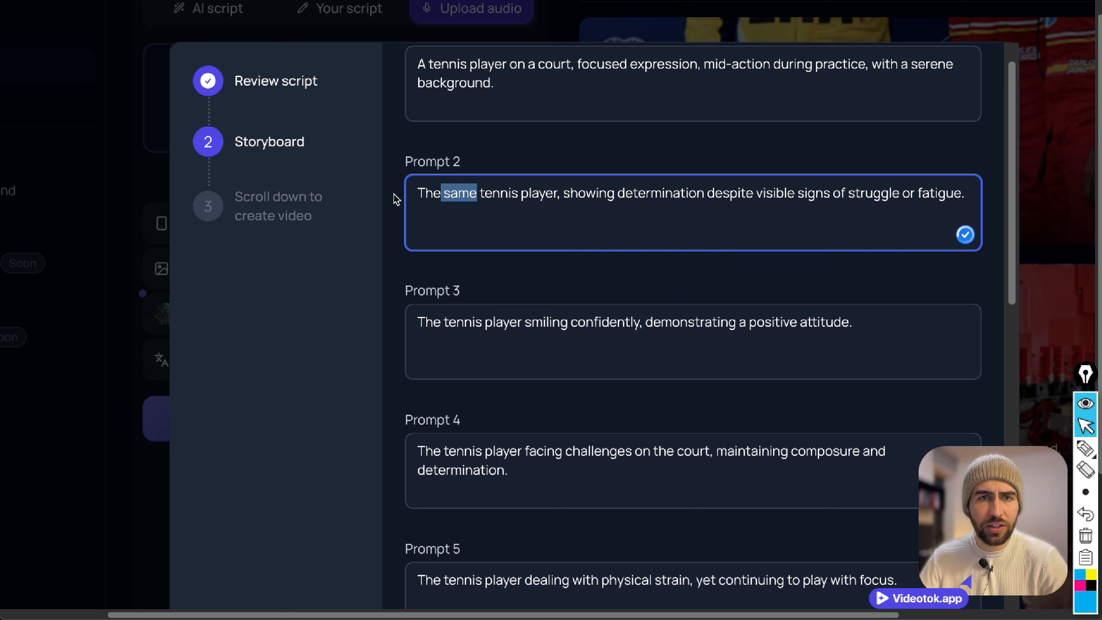
double_click(472, 193)
key(BackSpace)
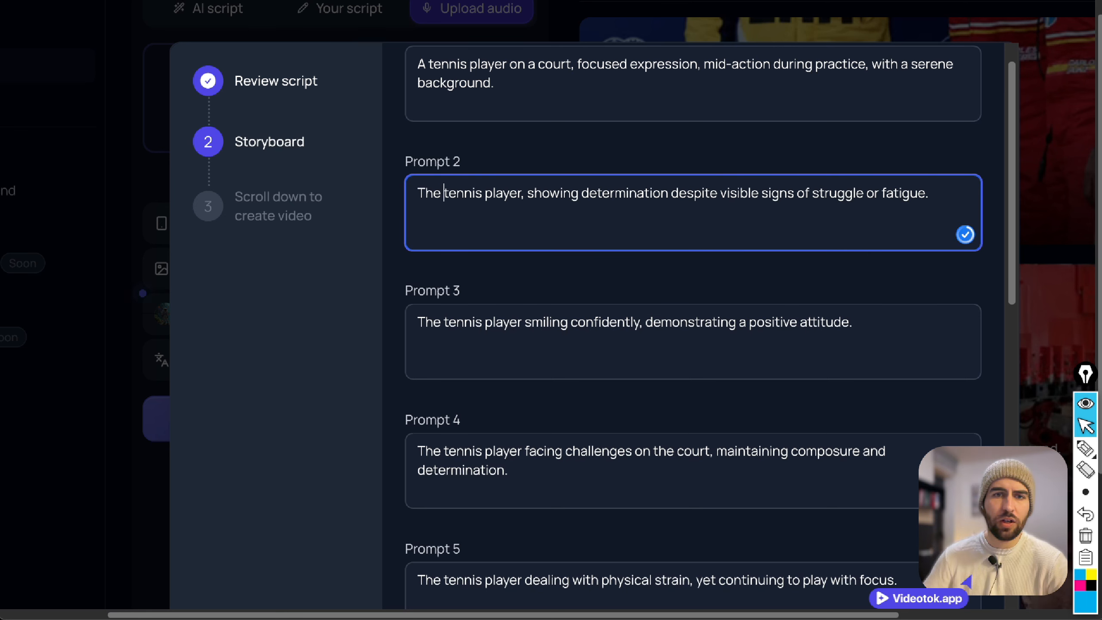
key(BackSpace)
key(BackSpace)
key(BackSpace)
key(BackSpace)
key(Delete)
text(T)
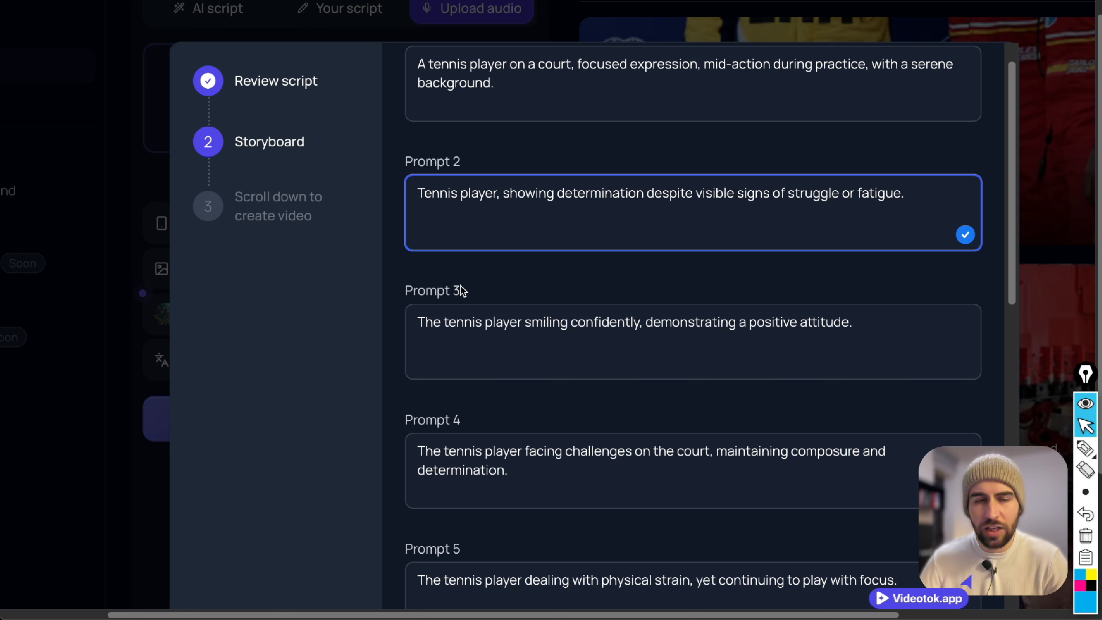
scroll(516, 260, up, 1)
click(502, 238)
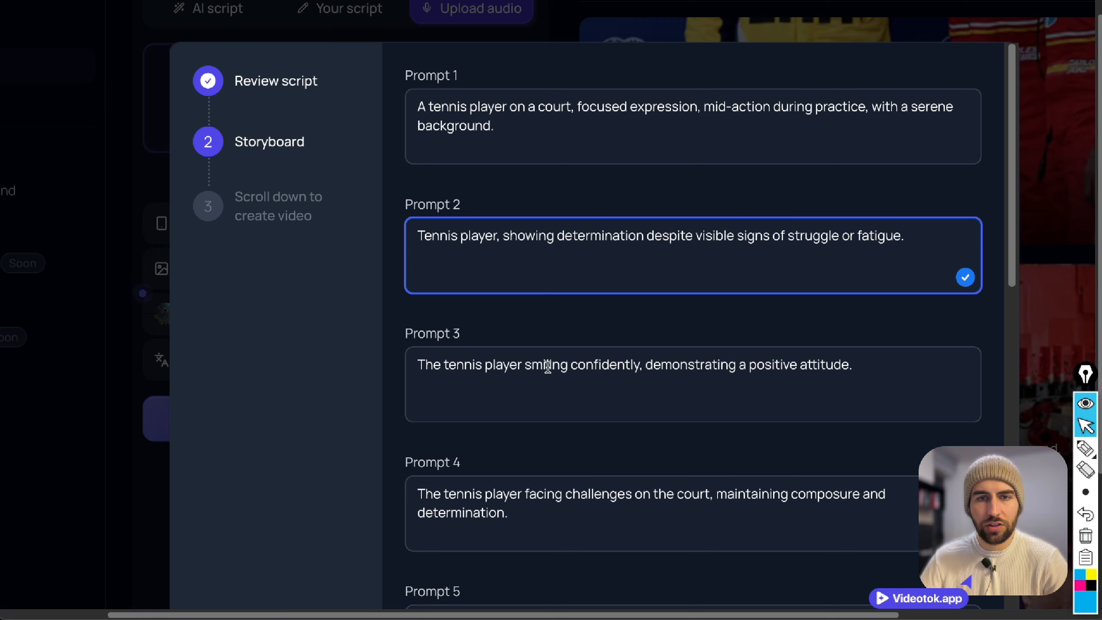
Reword Prompt 6 to "a tennis player practicing passionately at night, with a sense of dedication.".
scroll(628, 364, down, 5)
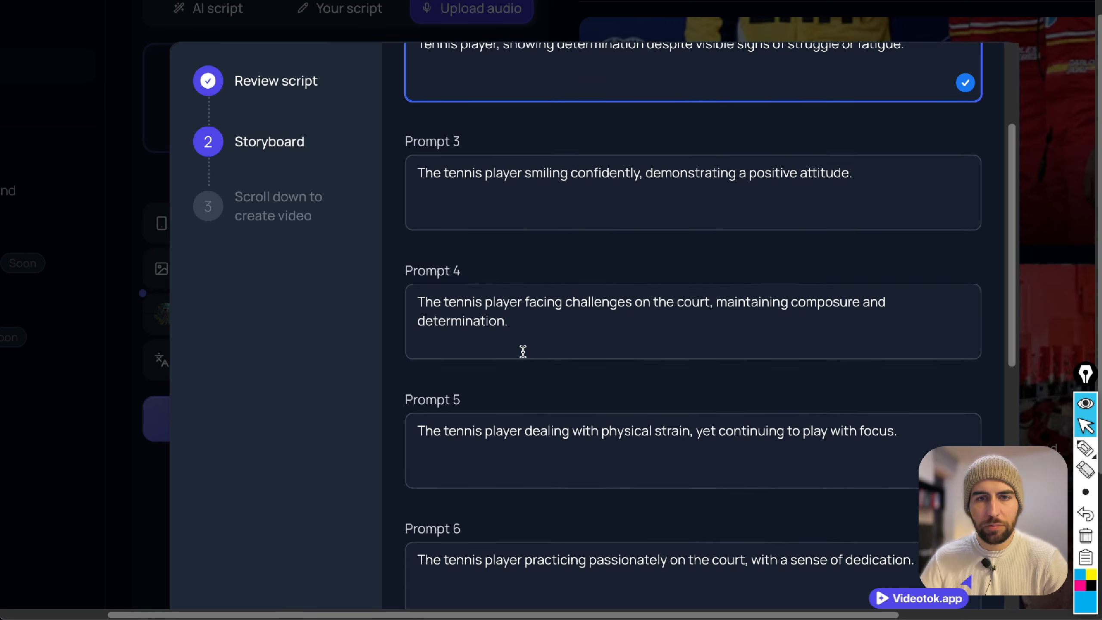
scroll(522, 351, down, 1)
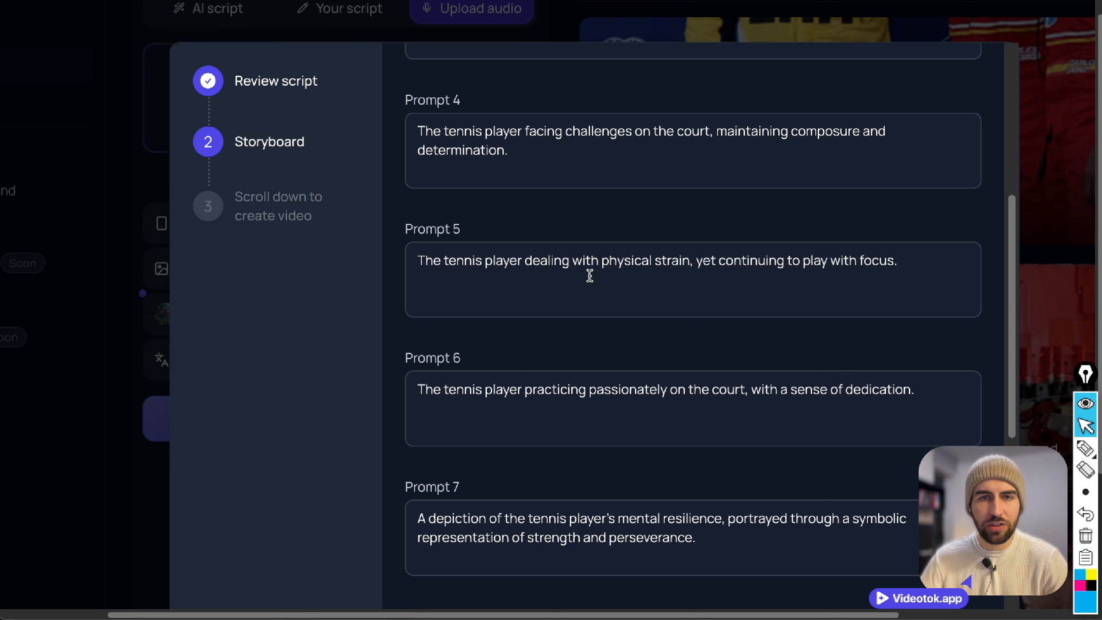
scroll(581, 282, down, 4)
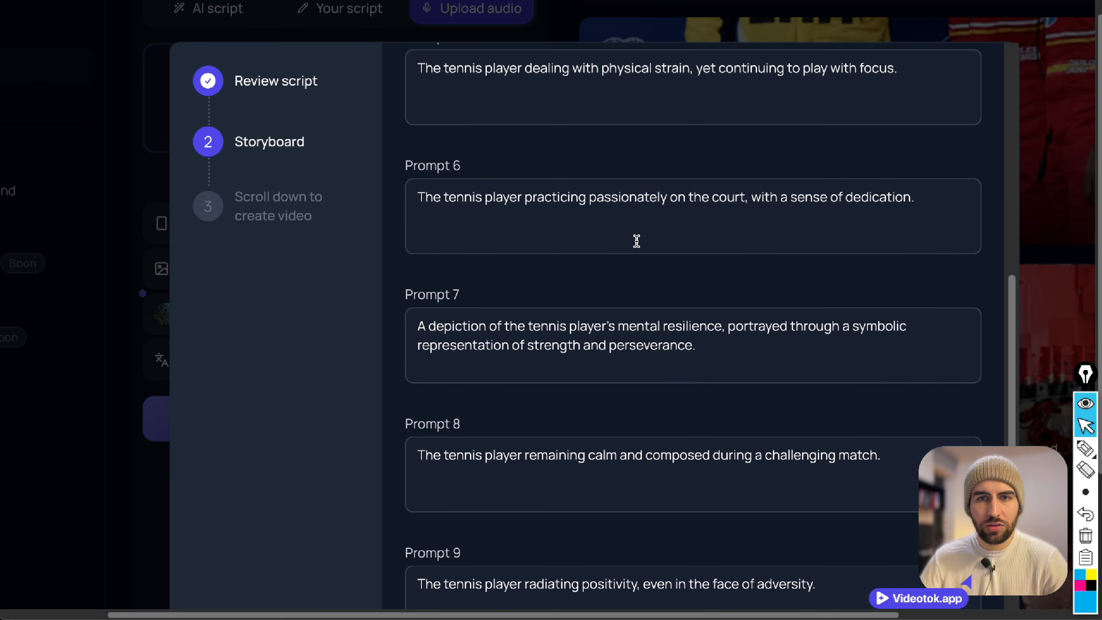
click(925, 198)
double_click(424, 196)
text(a)
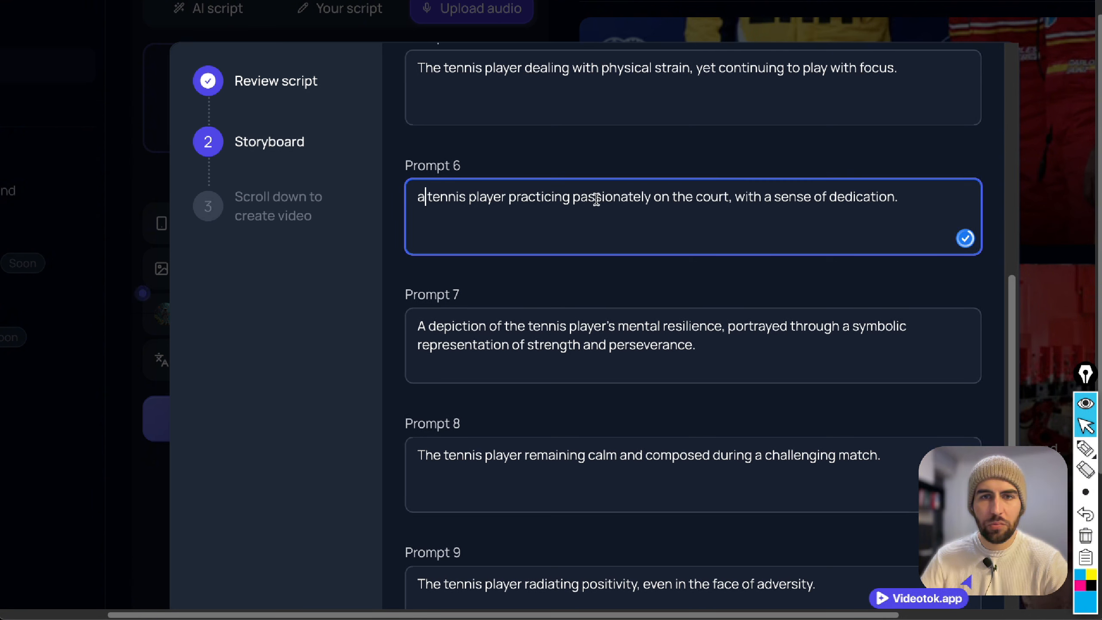
drag(655, 198, 730, 197)
text(at night,)
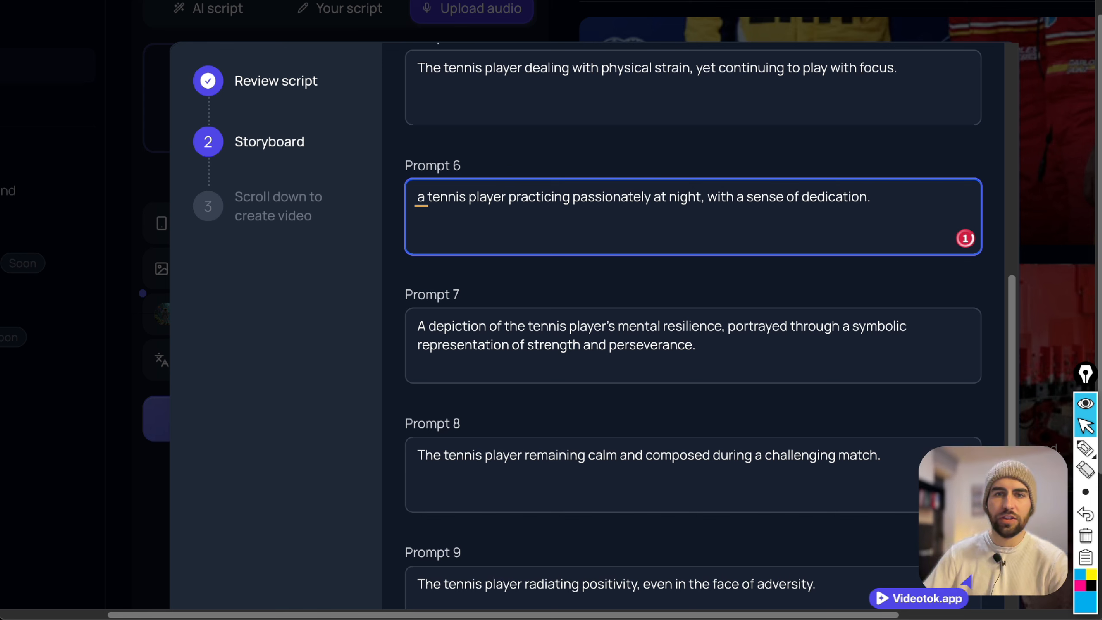
Review the remaining storyboard prompts through Prompt 12 and create the video.
scroll(502, 223, down, 10)
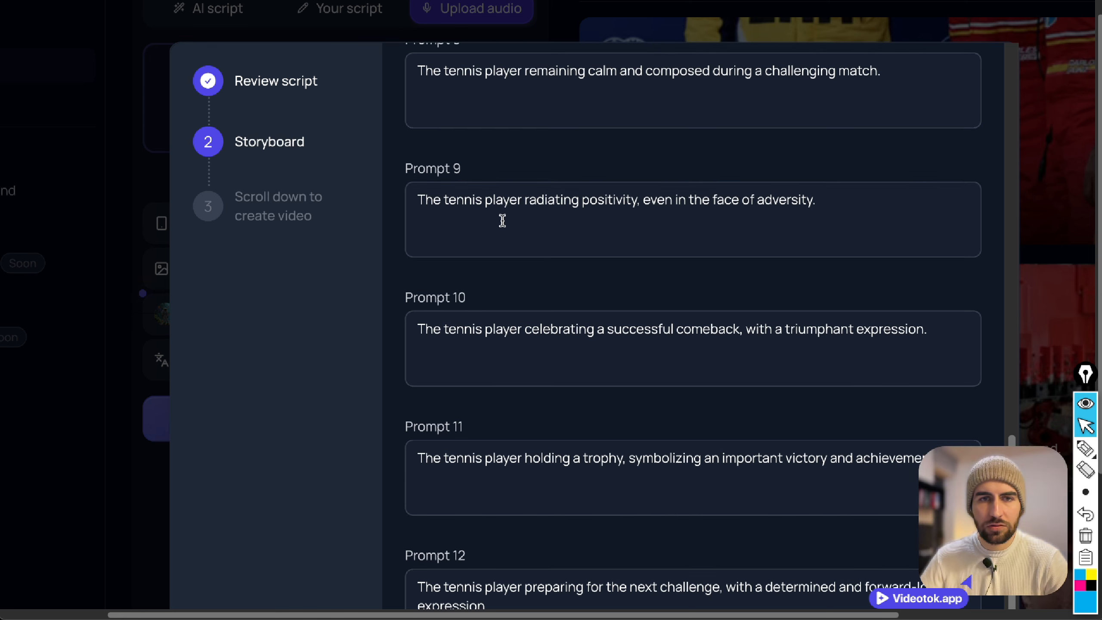
scroll(502, 230, down, 2)
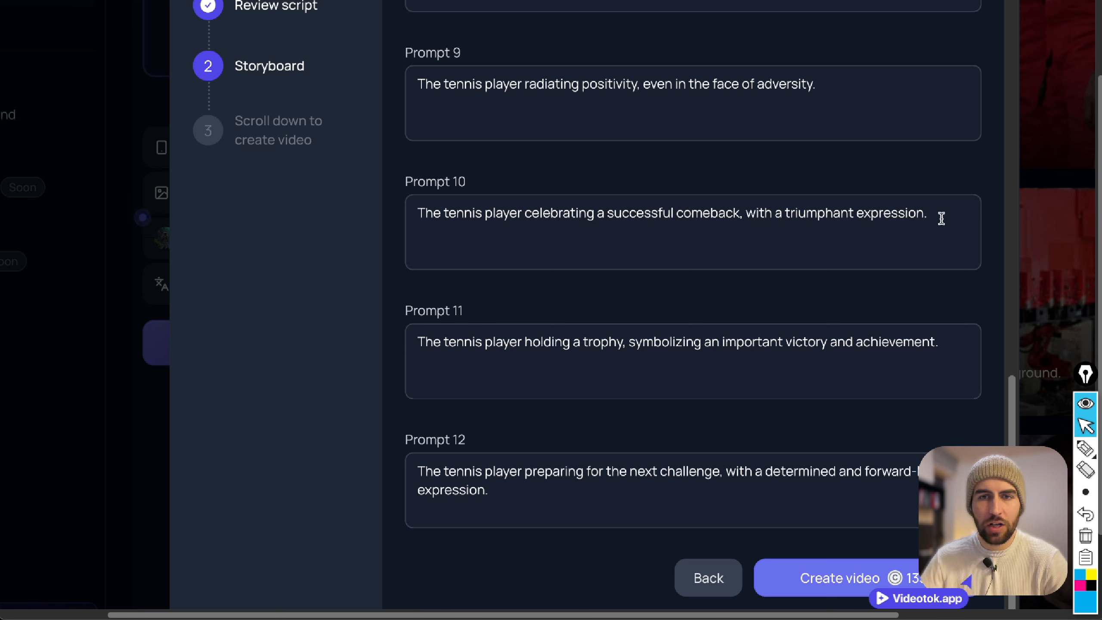
click(555, 352)
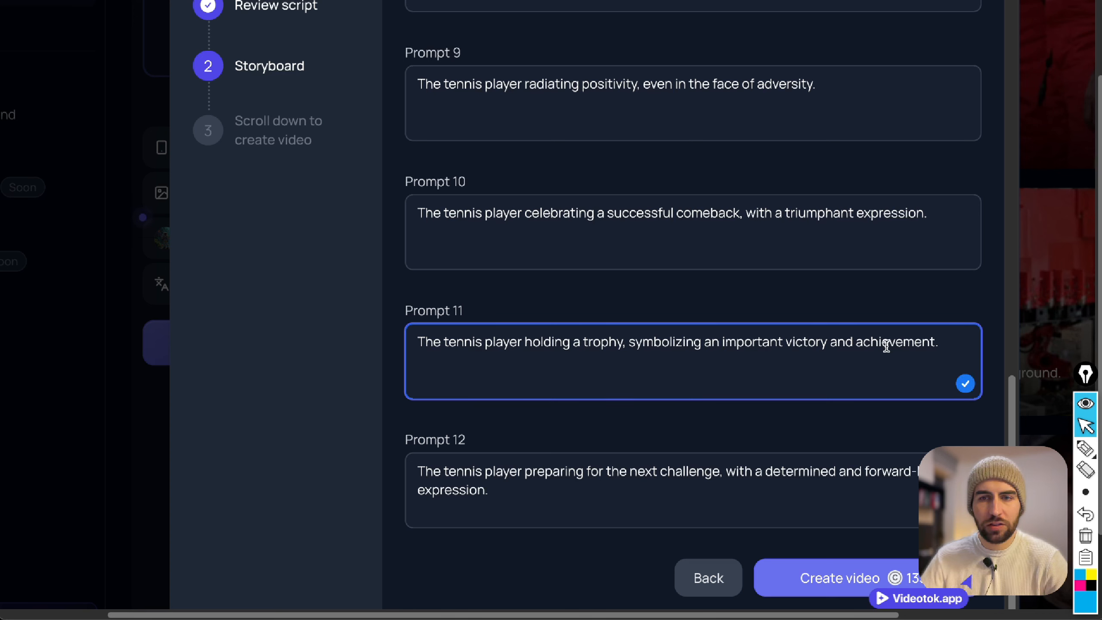
click(837, 580)
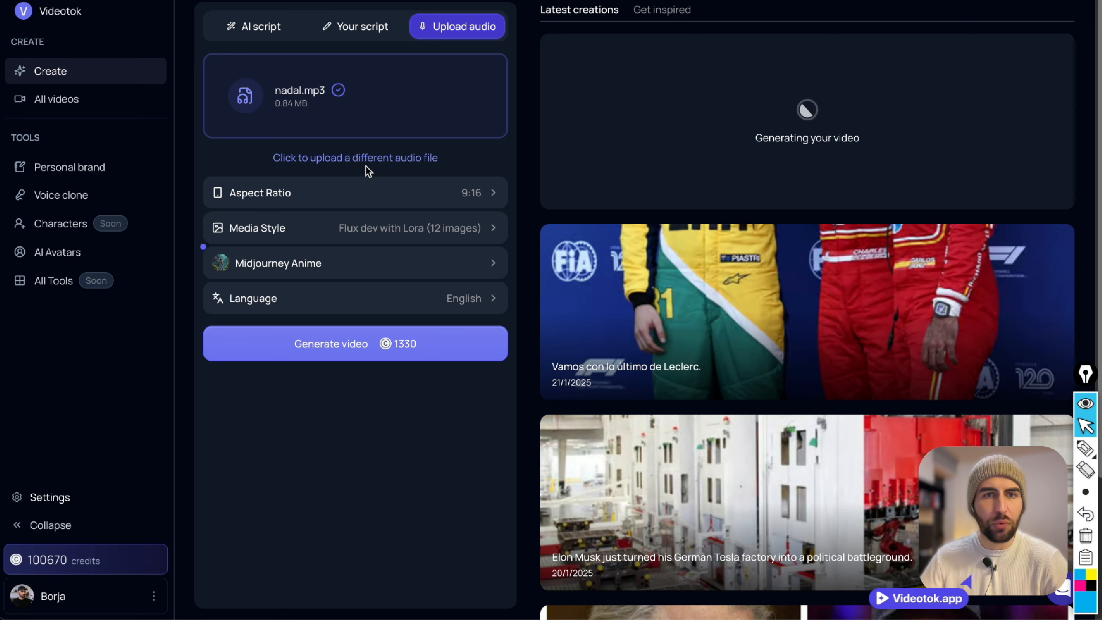
click(345, 158)
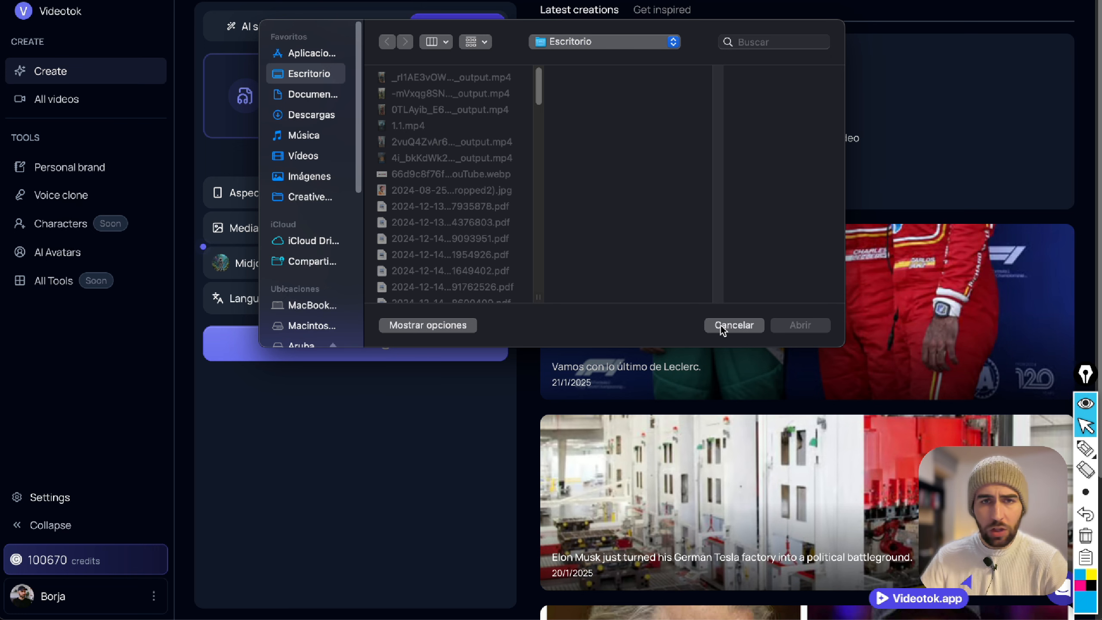
scroll(444, 173, down, 1)
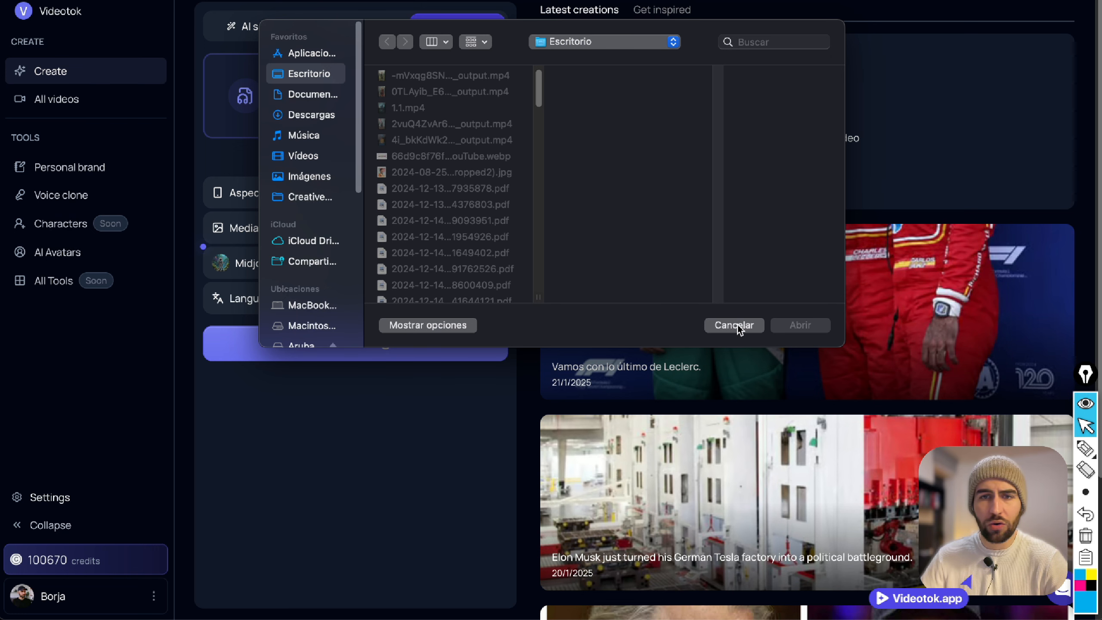
click(738, 326)
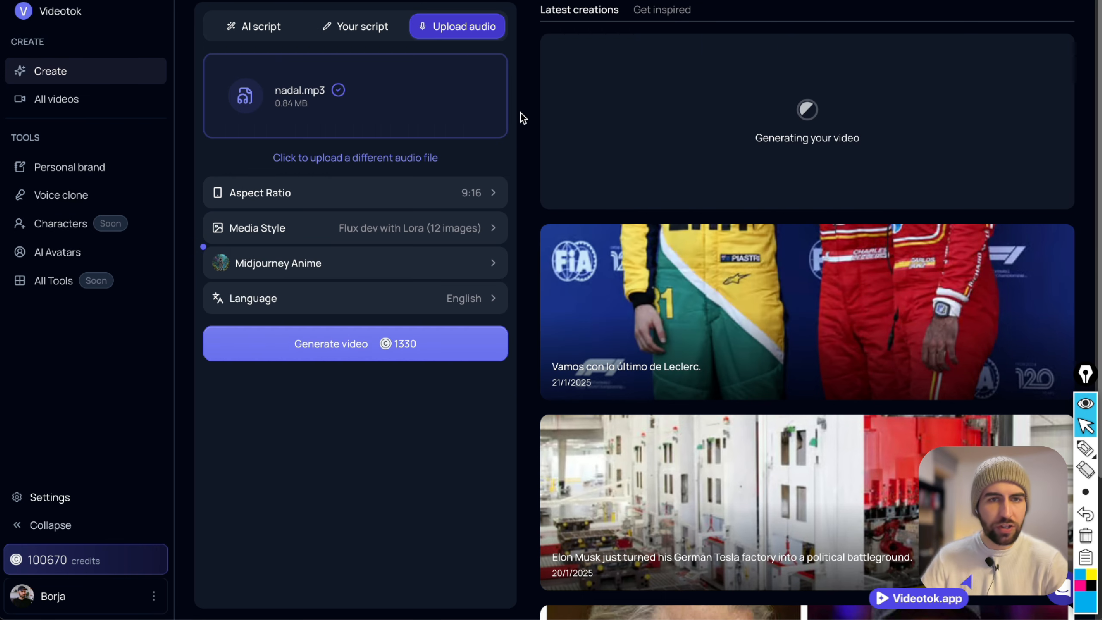
Reload the page and upload the Denzel Washington MP3 from the recent downloads as the audio for a new video.
key(super+r)
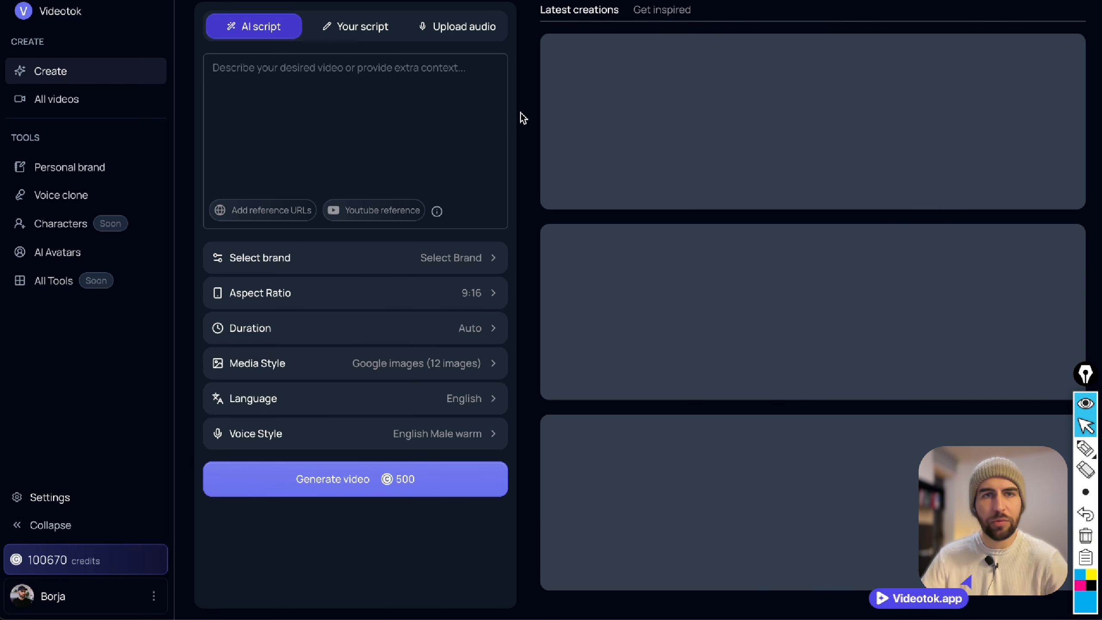
click(439, 26)
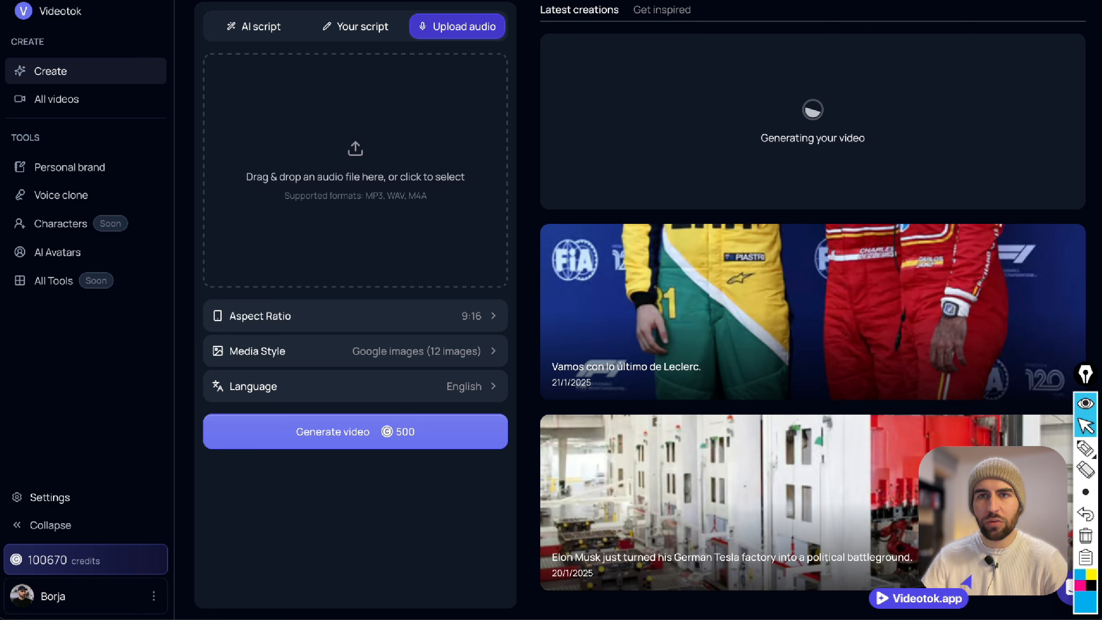
drag(711, 57, 388, 136)
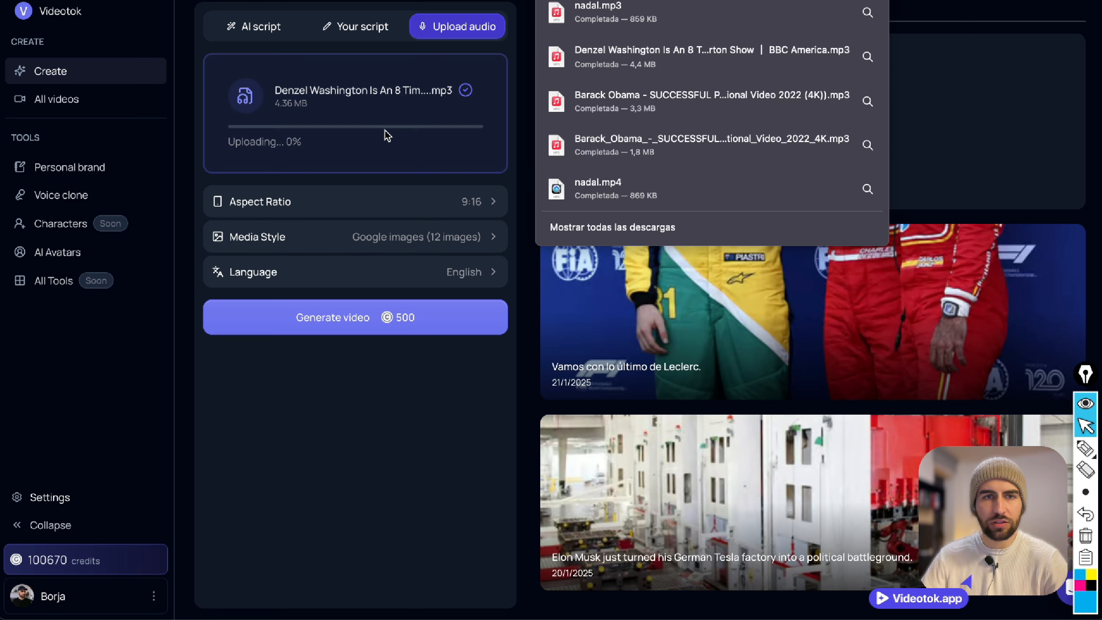
Set the new video's aspect ratio to 16:9.
click(471, 195)
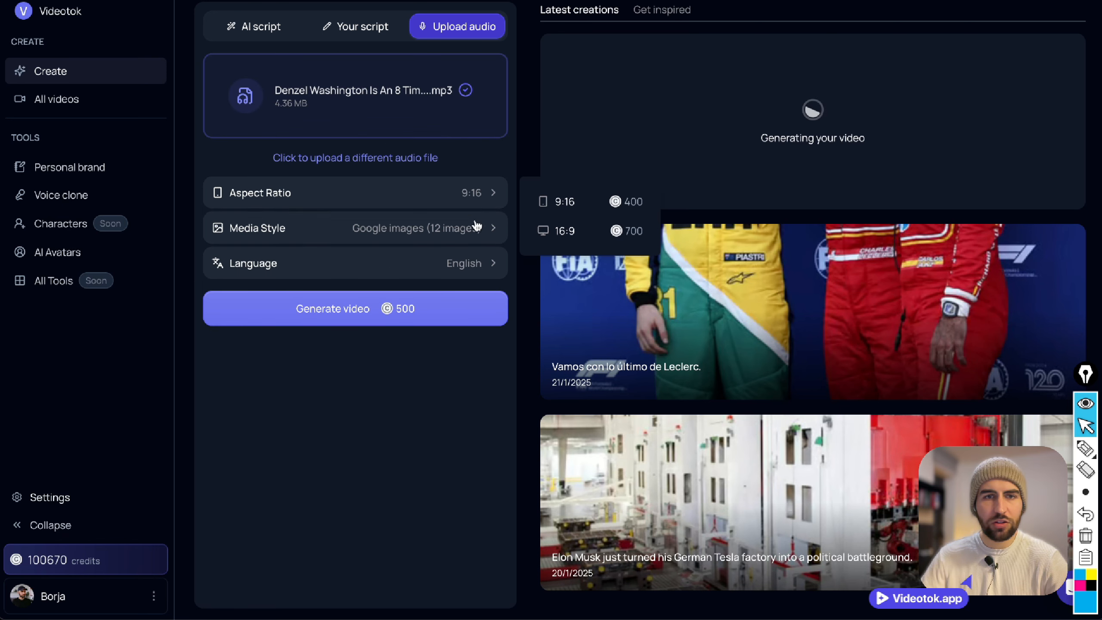
click(470, 194)
click(467, 193)
click(537, 228)
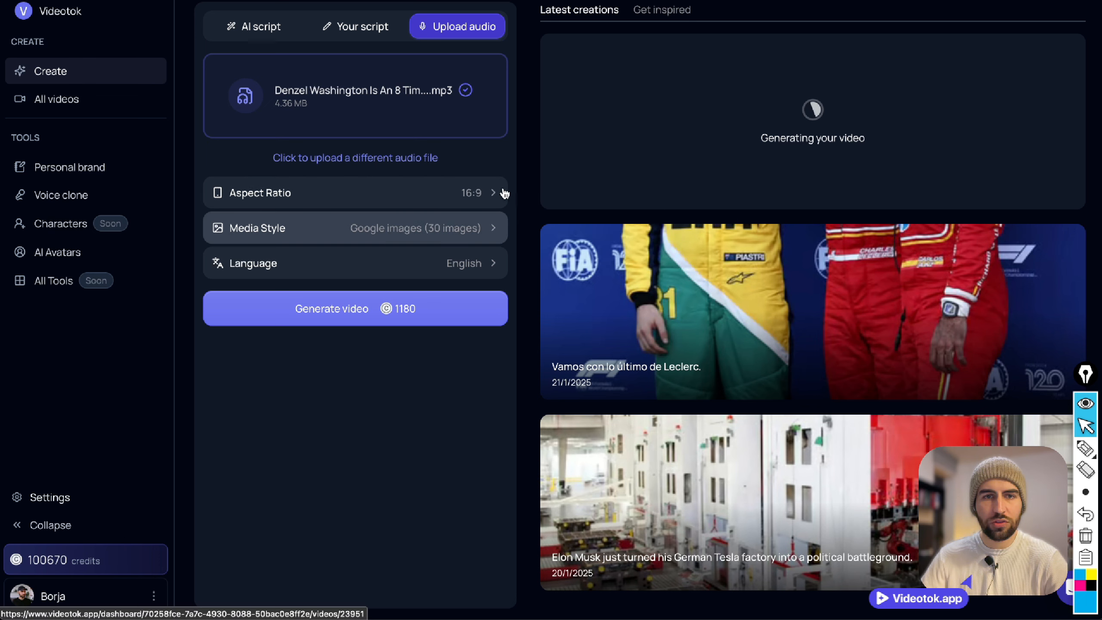
Set the Denzel Washington video's media style to the animated option Real images and Stock video.
click(475, 237)
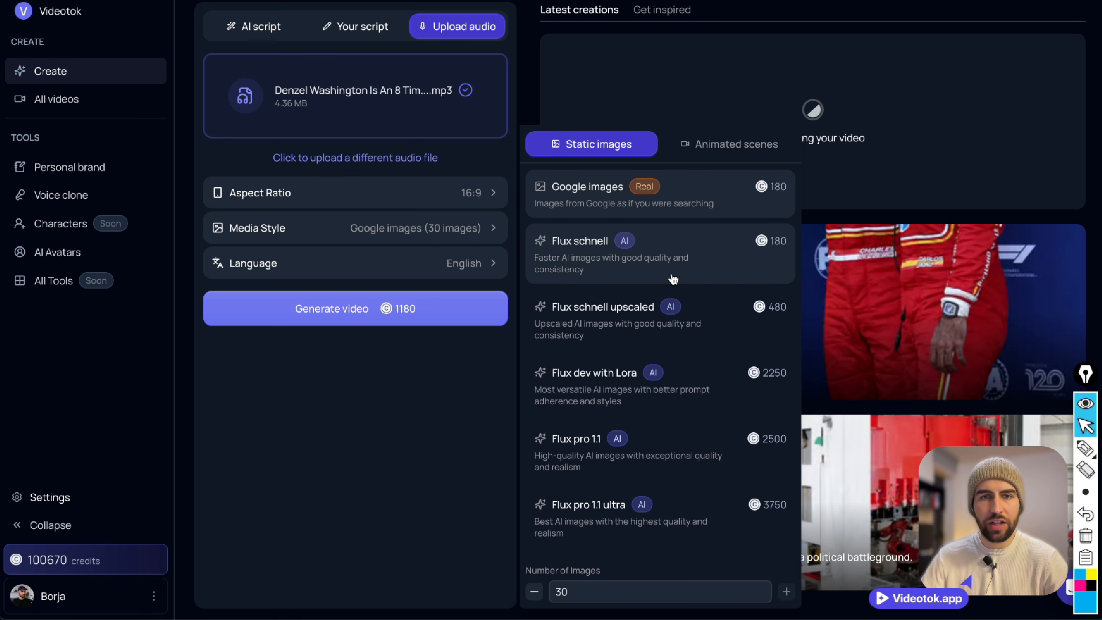
click(708, 145)
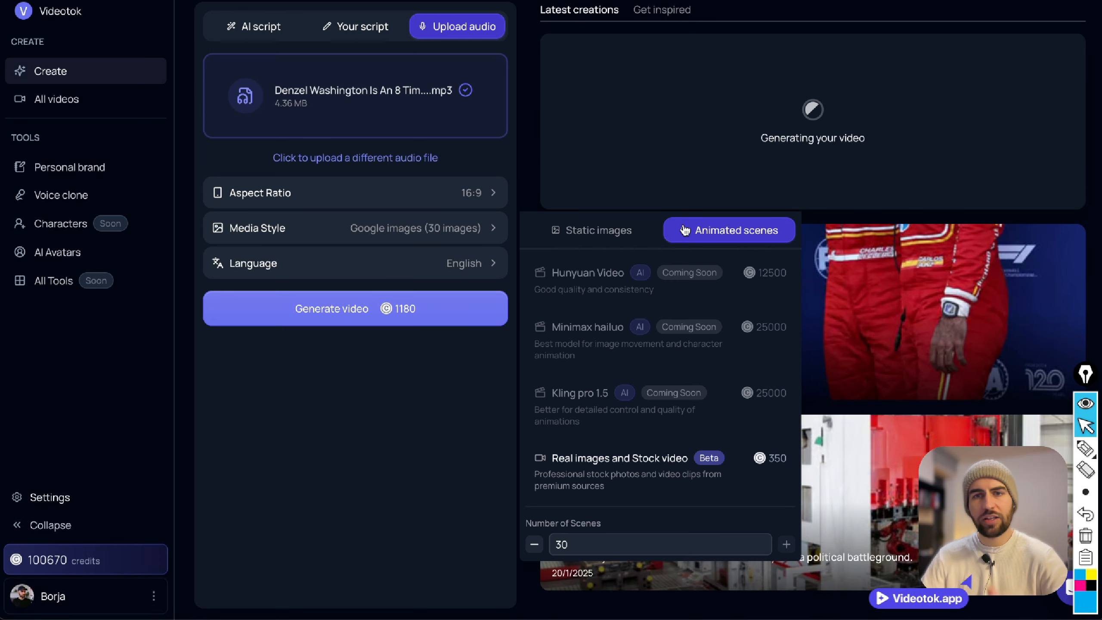
click(667, 474)
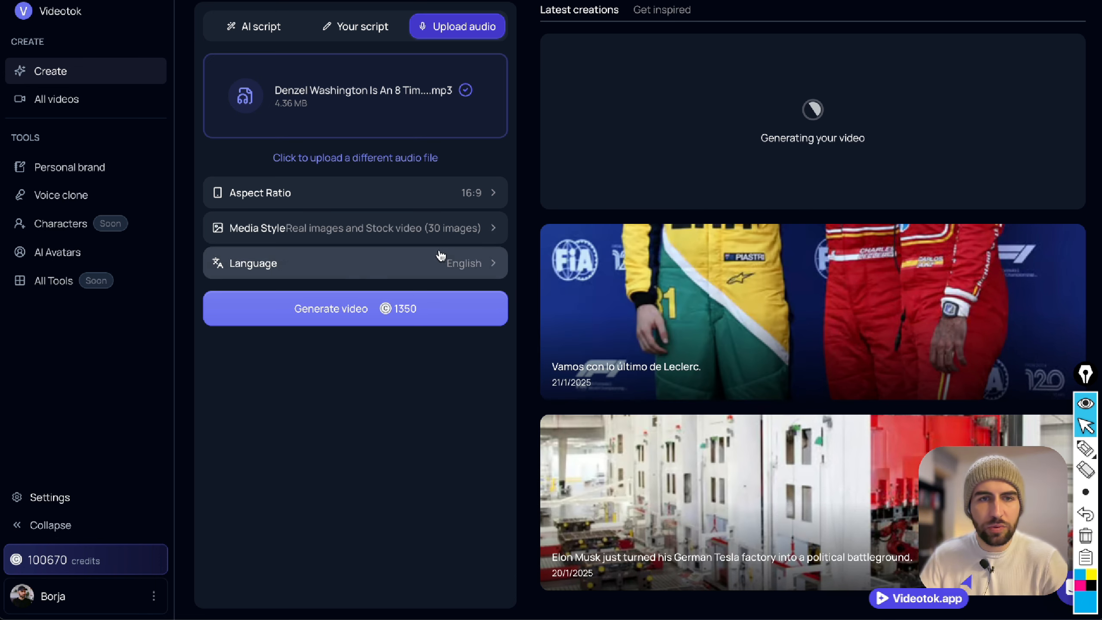
Set the number of scenes for the Real images and Stock video style to 14.
click(441, 231)
double_click(572, 539)
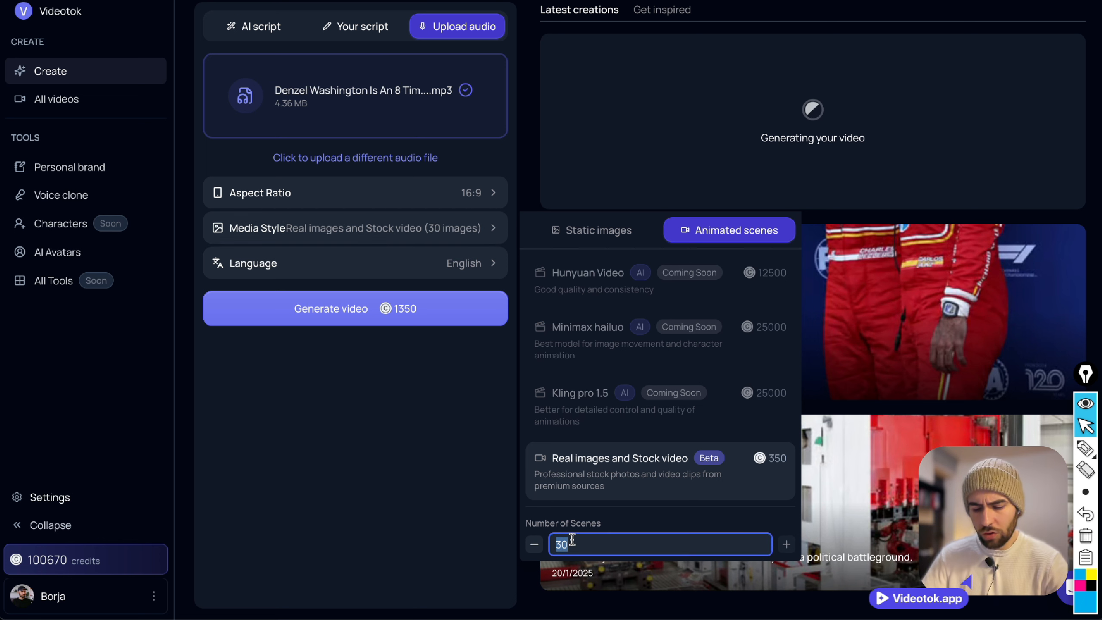
text(1)
click(634, 520)
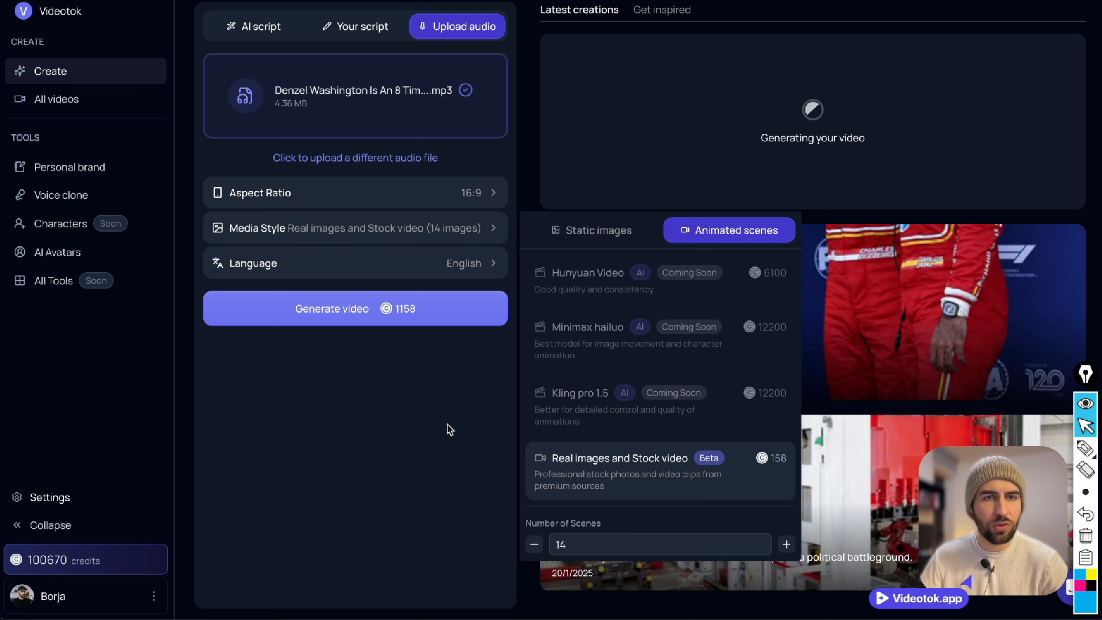
click(448, 428)
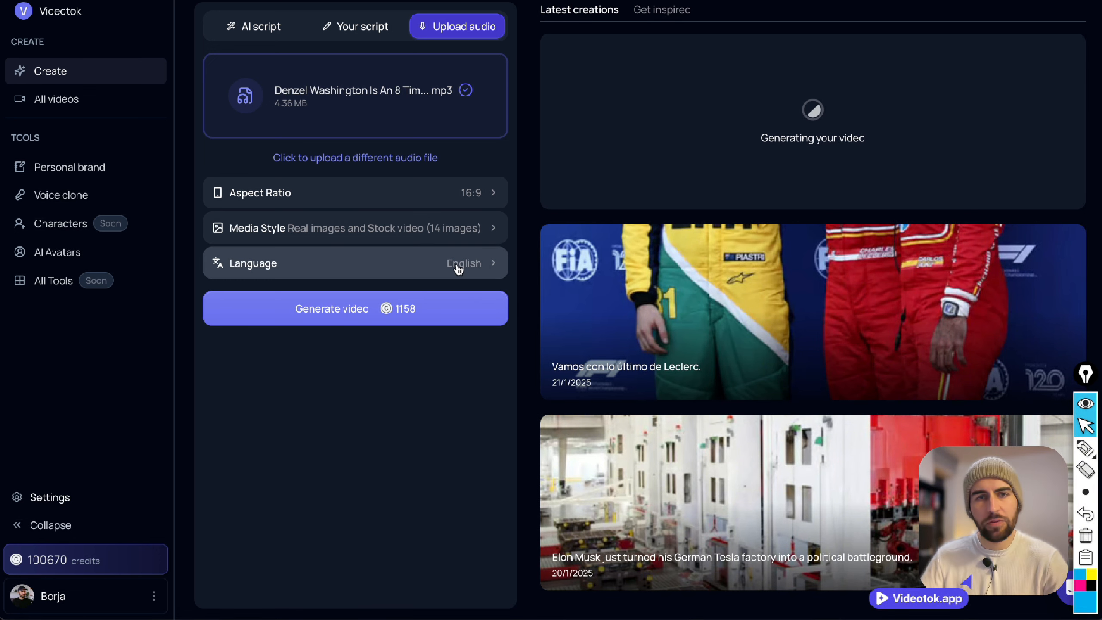
Start generating the Denzel Washington video and accept the audio transcript to reach the storyboard prompts.
click(439, 318)
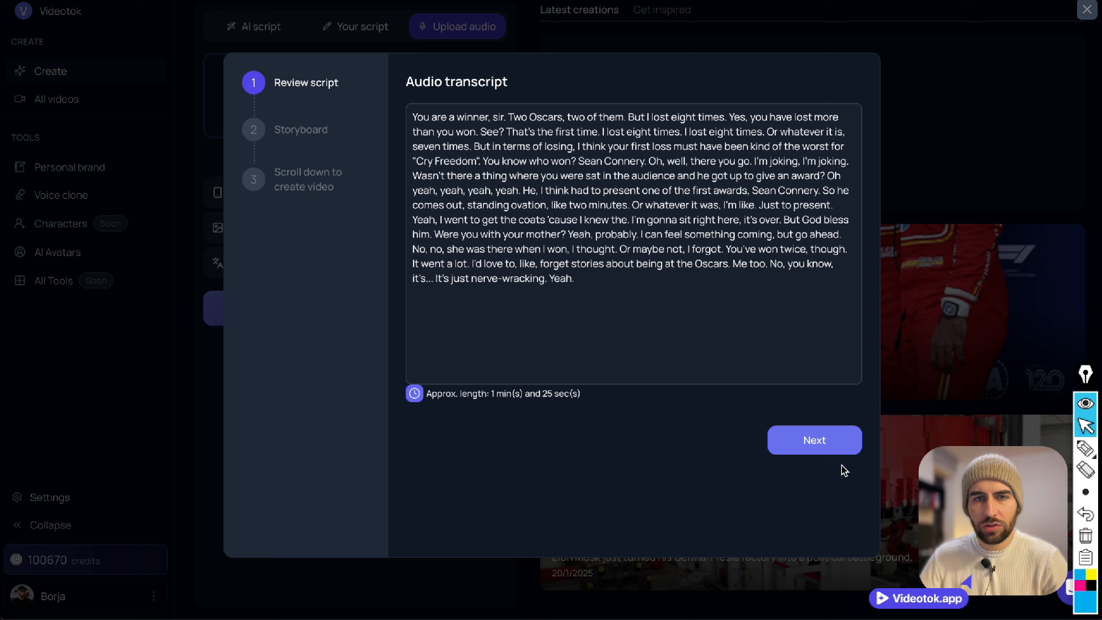
click(838, 451)
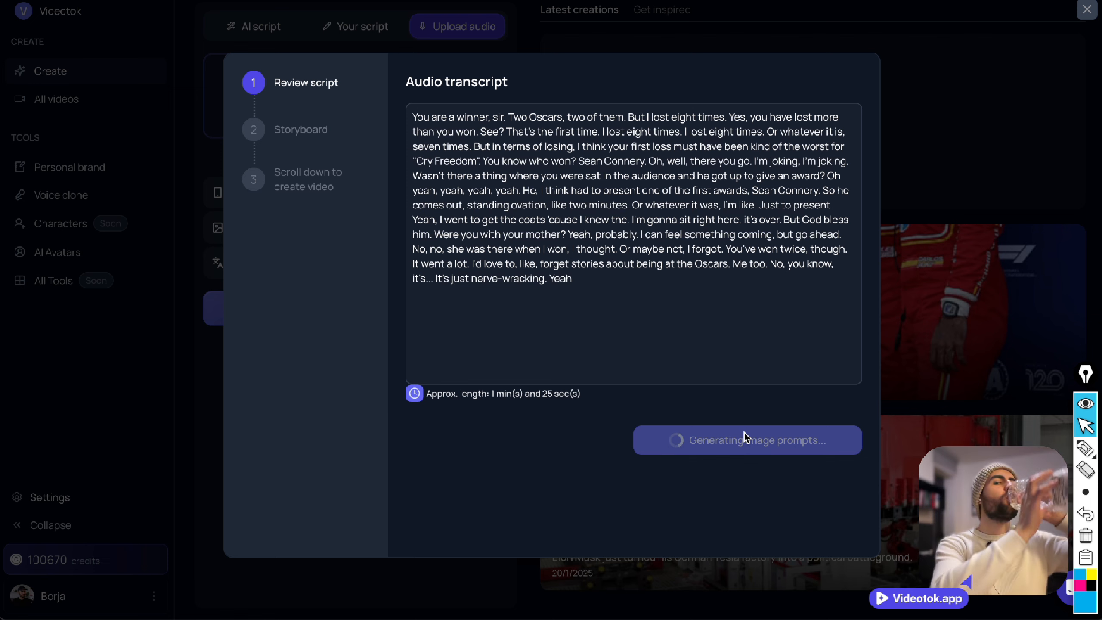
scroll(599, 232, down, 4)
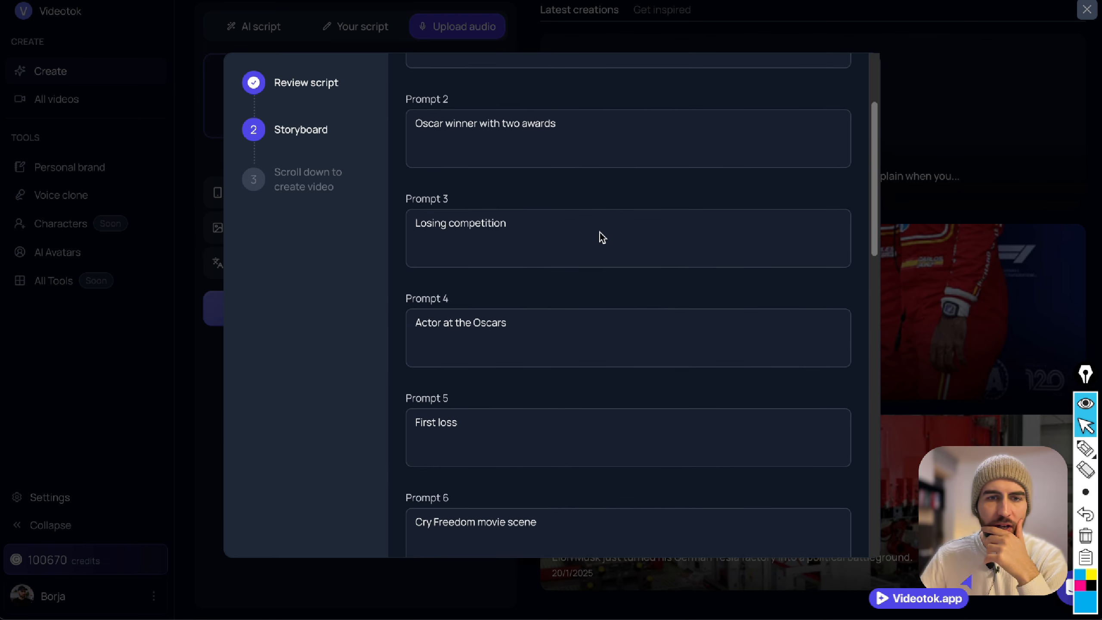
Replace the text of storyboard Prompt 7 with "actor".
scroll(599, 234, down, 10)
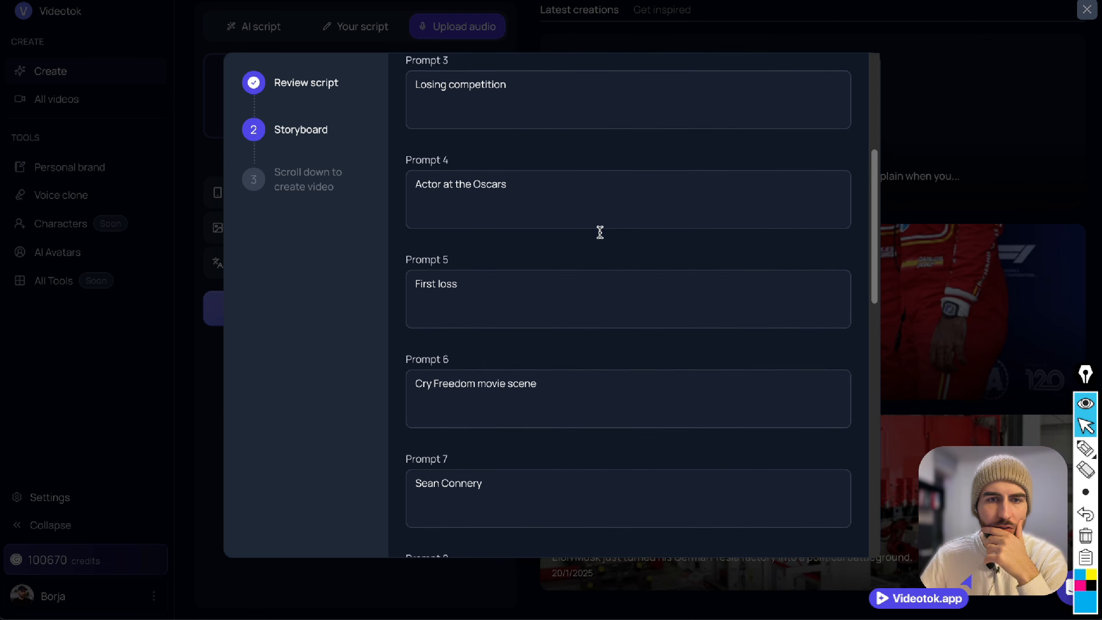
triple_click(542, 186)
text(actor)
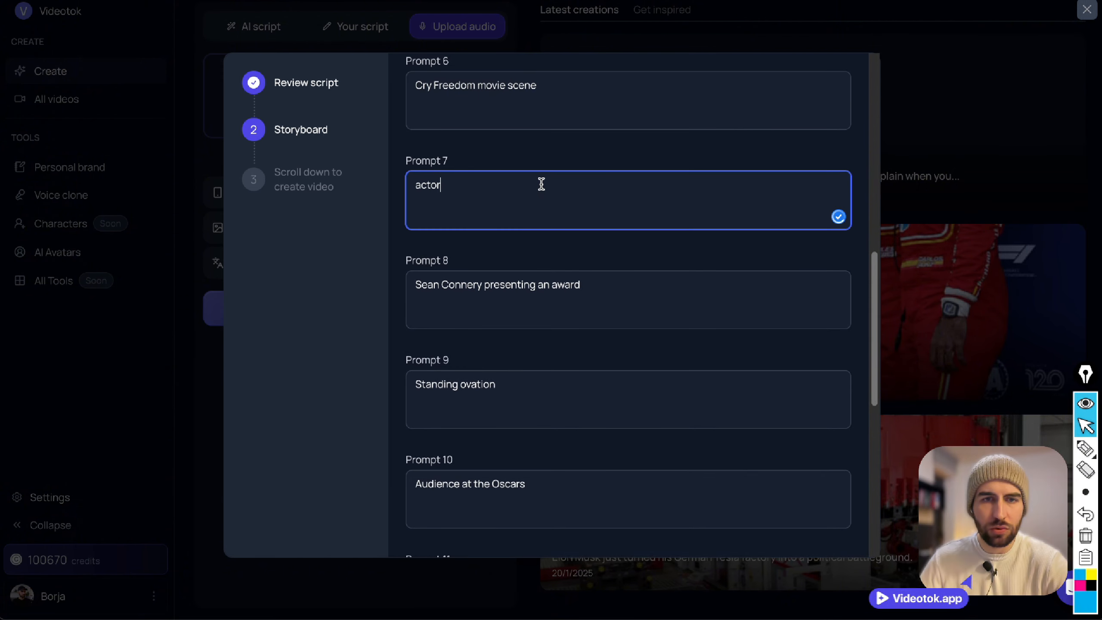
scroll(541, 186, down, 2)
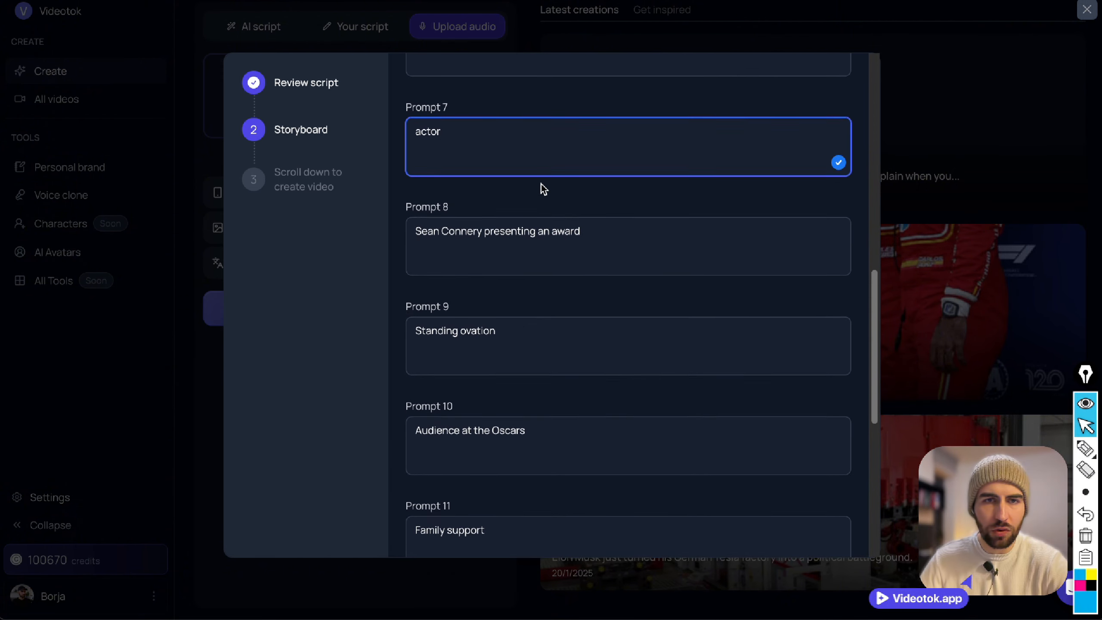
Review the first storyboard prompts, from Prompt 1 through Prompt 3, for suitable stock image and video descriptions.
scroll(607, 211, up, 5)
scroll(606, 212, up, 10)
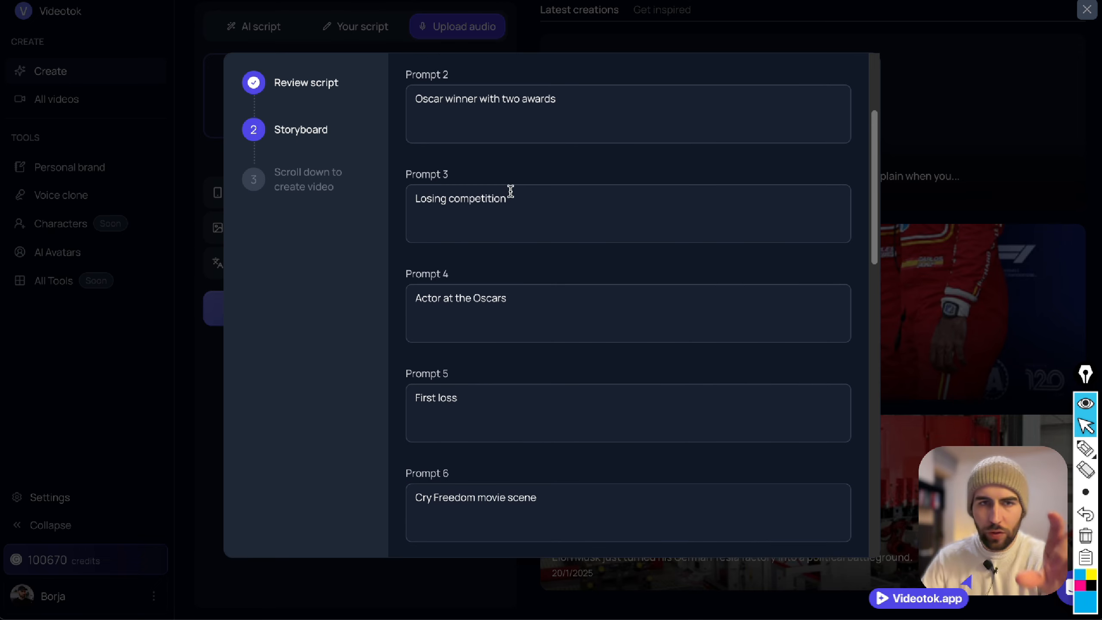
scroll(513, 183, up, 1)
click(511, 180)
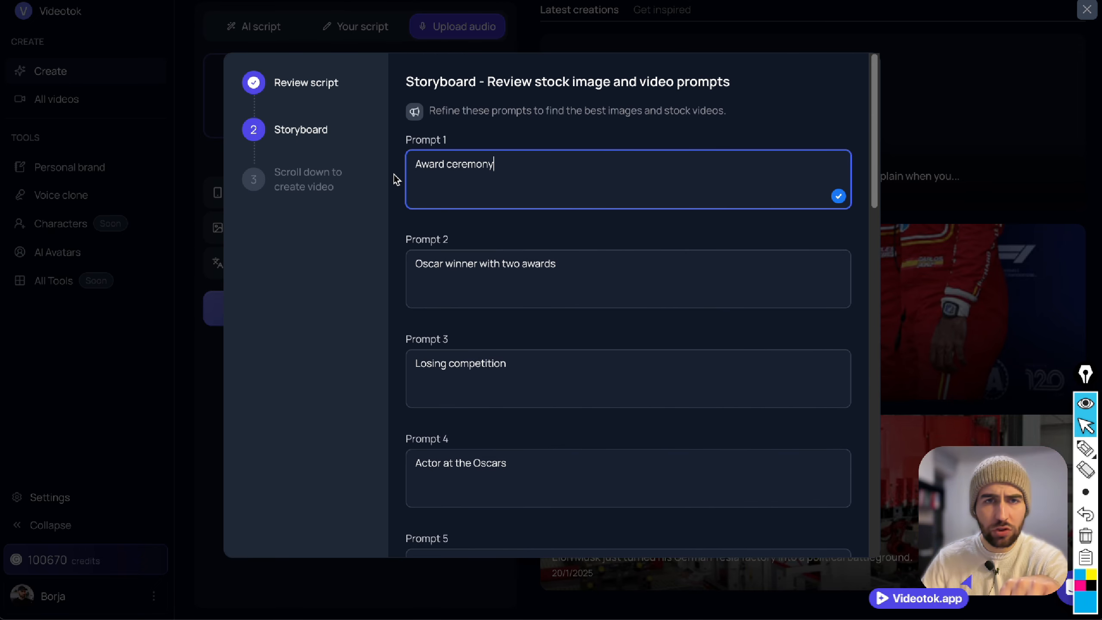
scroll(488, 221, down, 1)
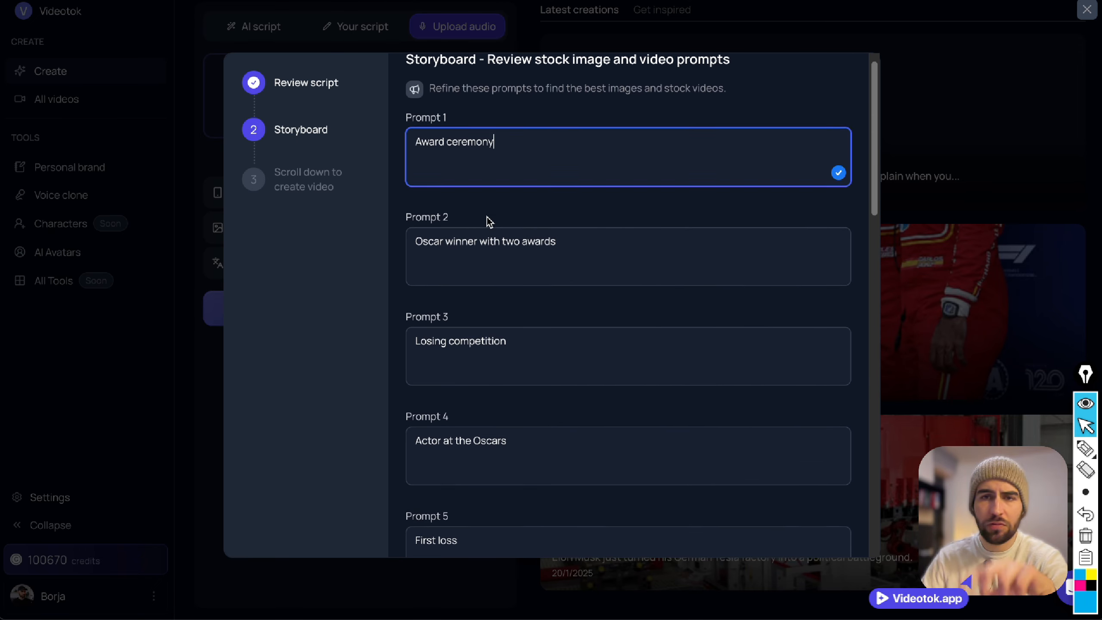
scroll(488, 221, down, 2)
scroll(487, 221, up, 3)
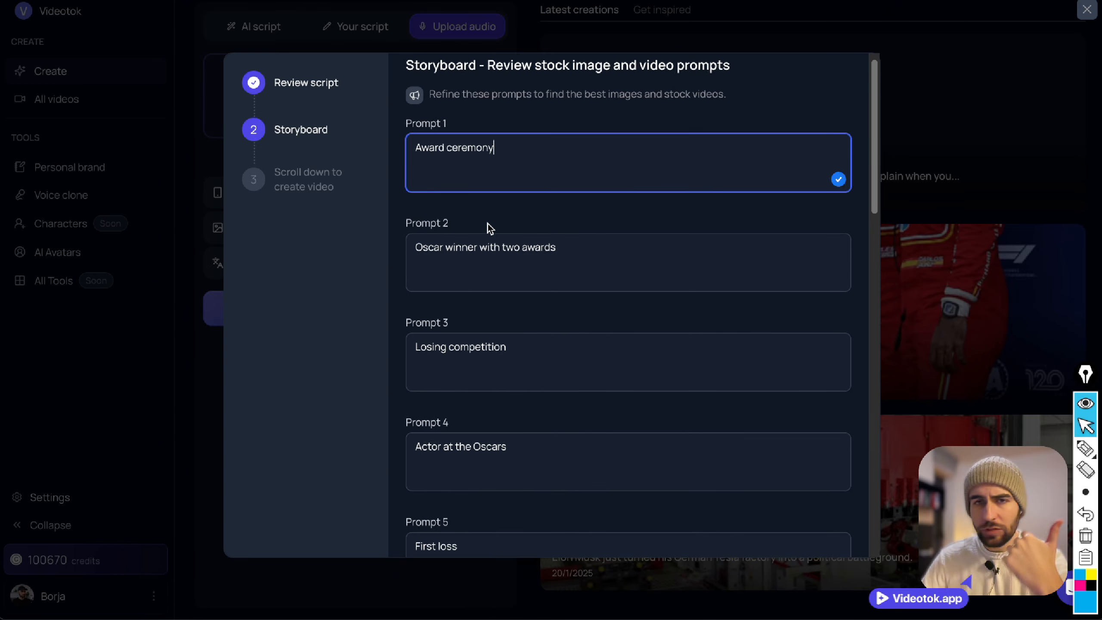
scroll(490, 225, down, 1)
scroll(490, 227, down, 2)
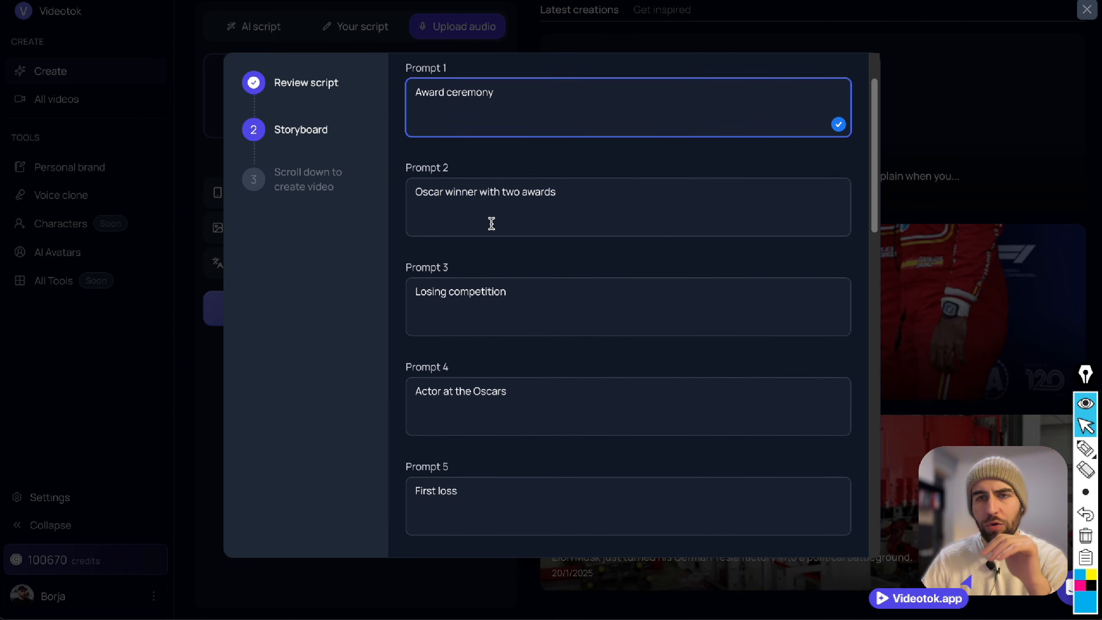
scroll(490, 226, down, 1)
click(495, 219)
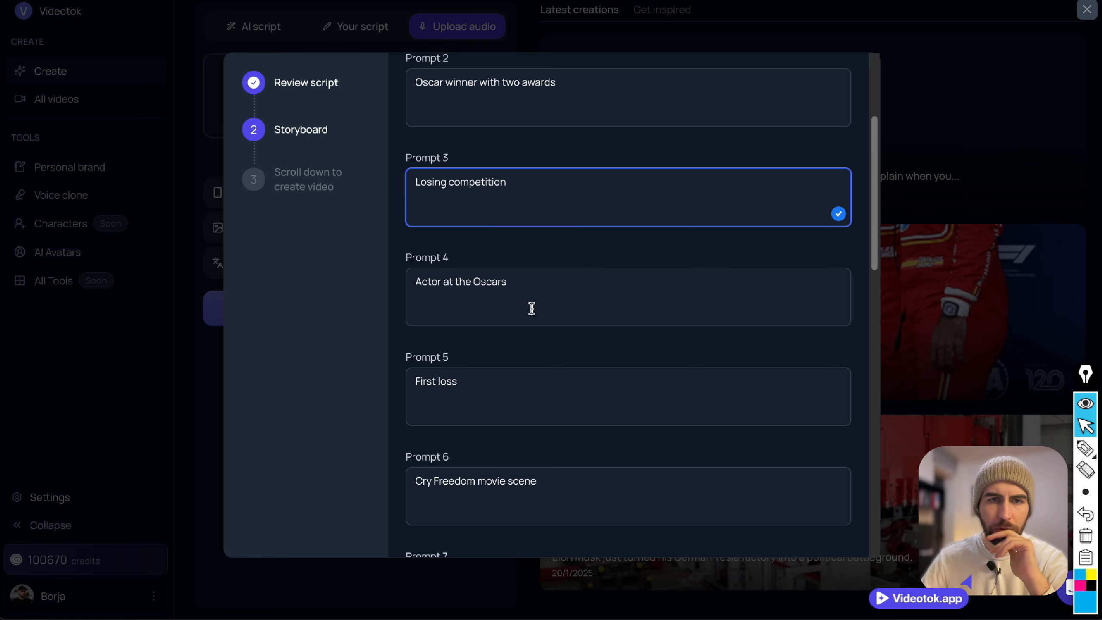
Replace the text of storyboard Prompt 5 with "test".
scroll(527, 308, down, 3)
scroll(483, 309, down, 2)
drag(414, 198, 598, 291)
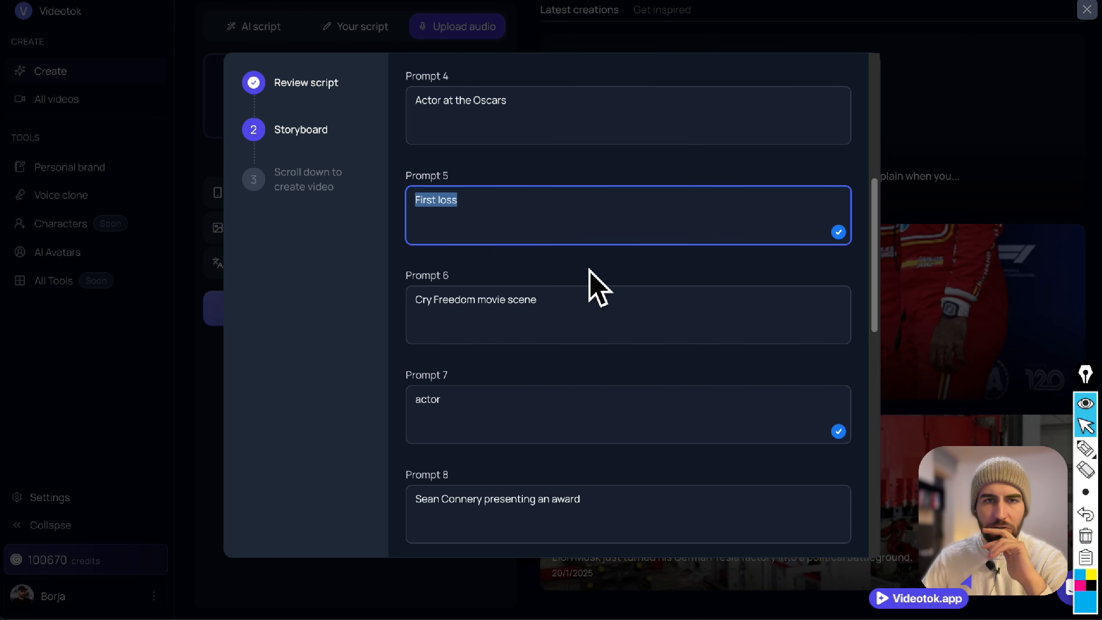
text(test)
Review the remaining storyboard prompts through Prompt 14 and create the Denzel Washington video.
scroll(478, 269, down, 5)
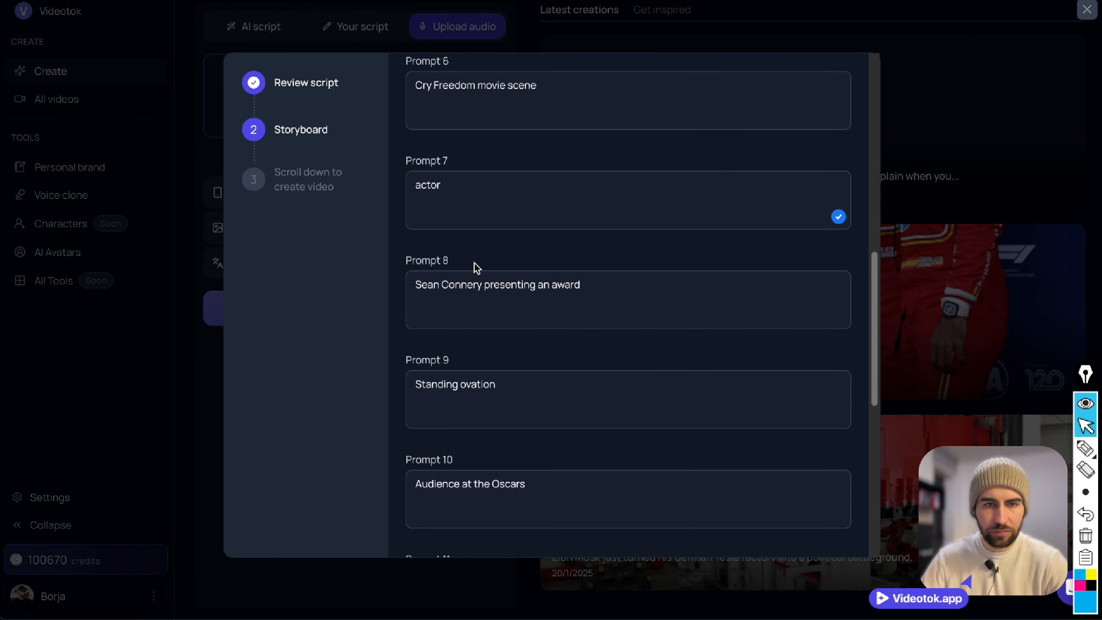
scroll(451, 304, down, 2)
click(531, 323)
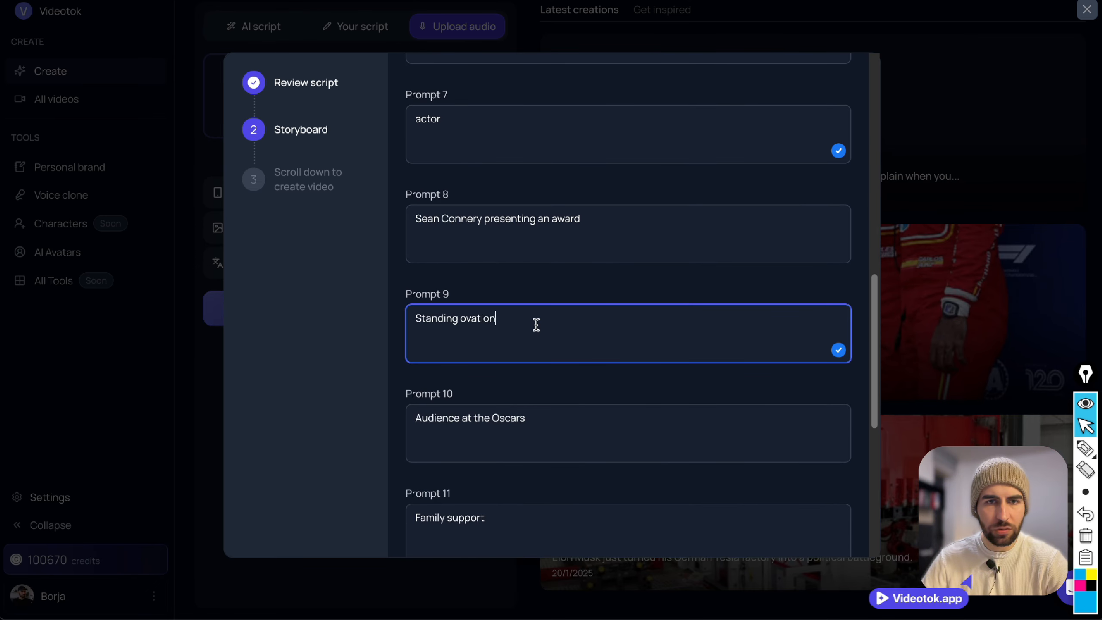
scroll(522, 347, down, 2)
scroll(509, 439, down, 6)
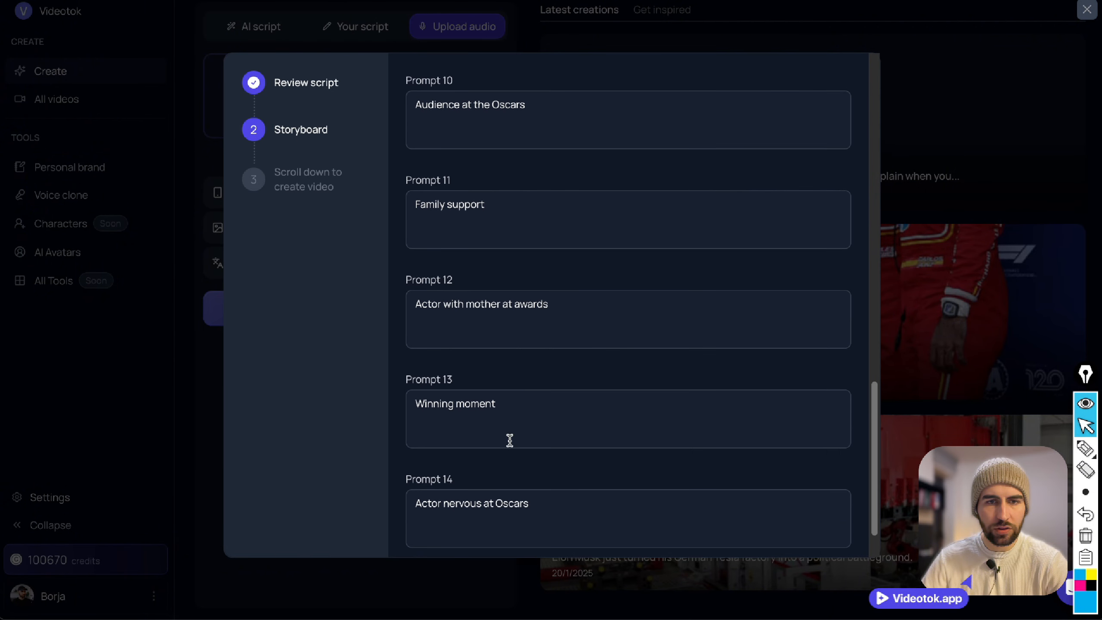
scroll(522, 415, down, 2)
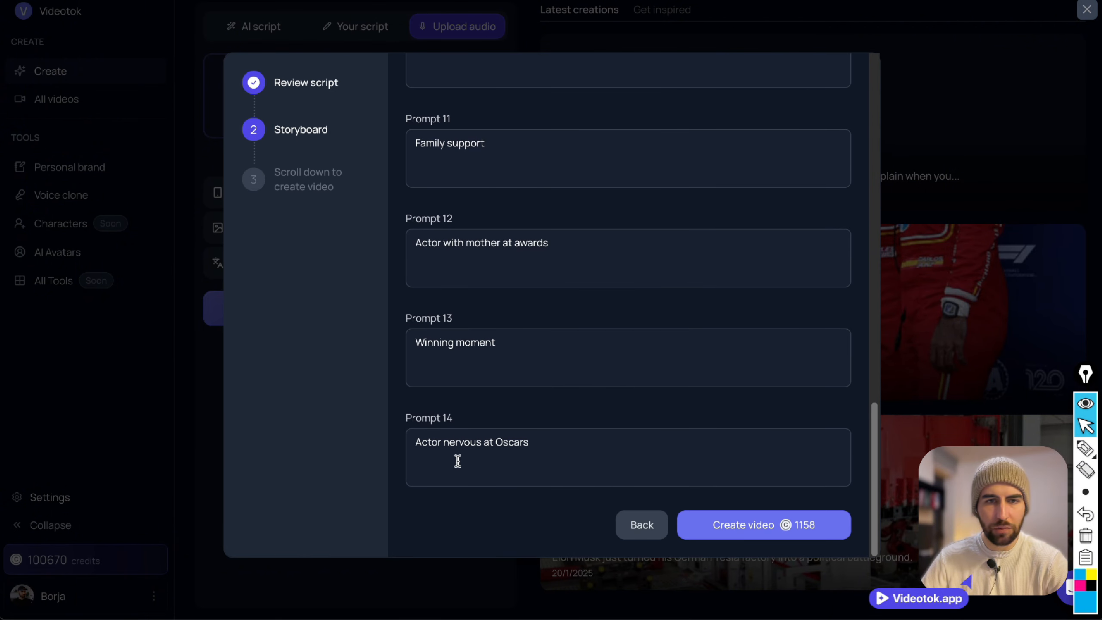
click(759, 525)
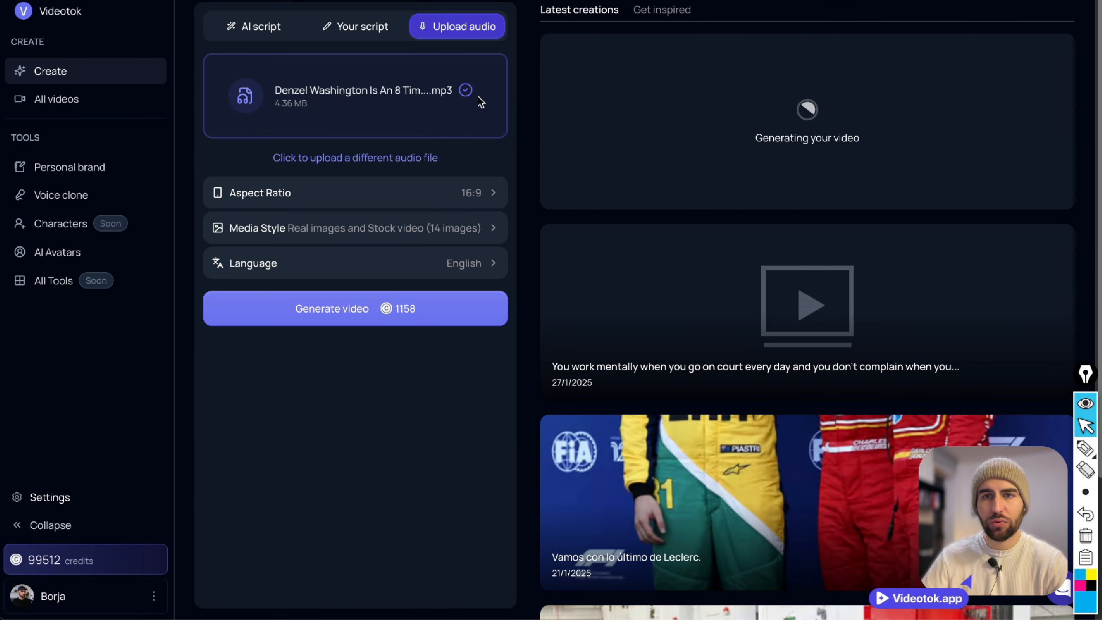
Reload the page and upload the 3.3 MB Barack Obama MP3 from the recent downloads as a new video's audio.
key(super+r)
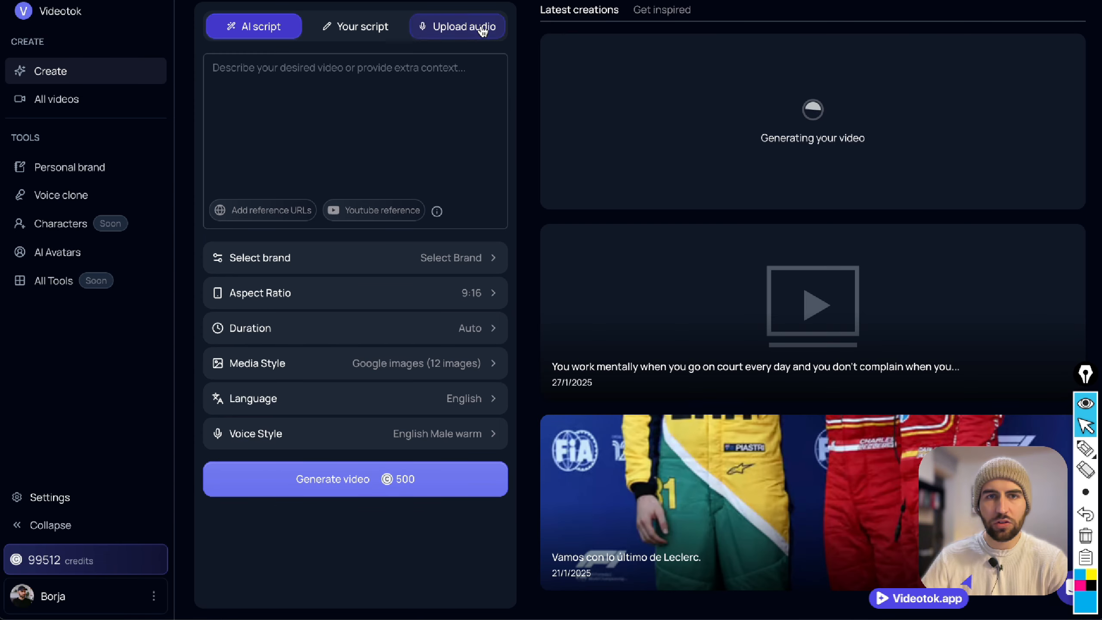
click(482, 30)
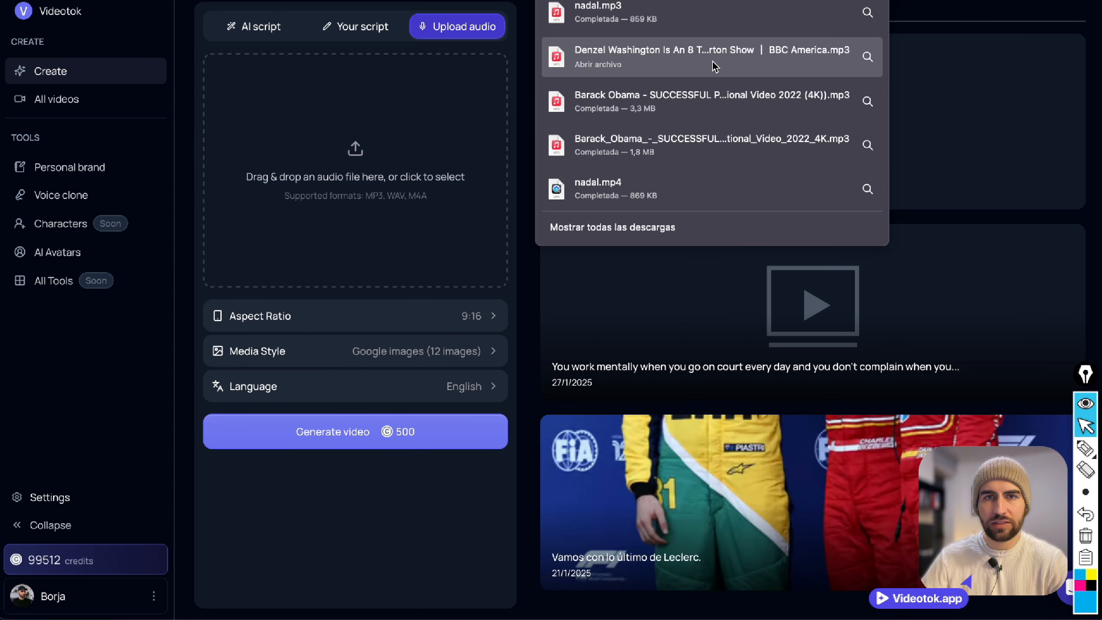
drag(731, 101, 355, 158)
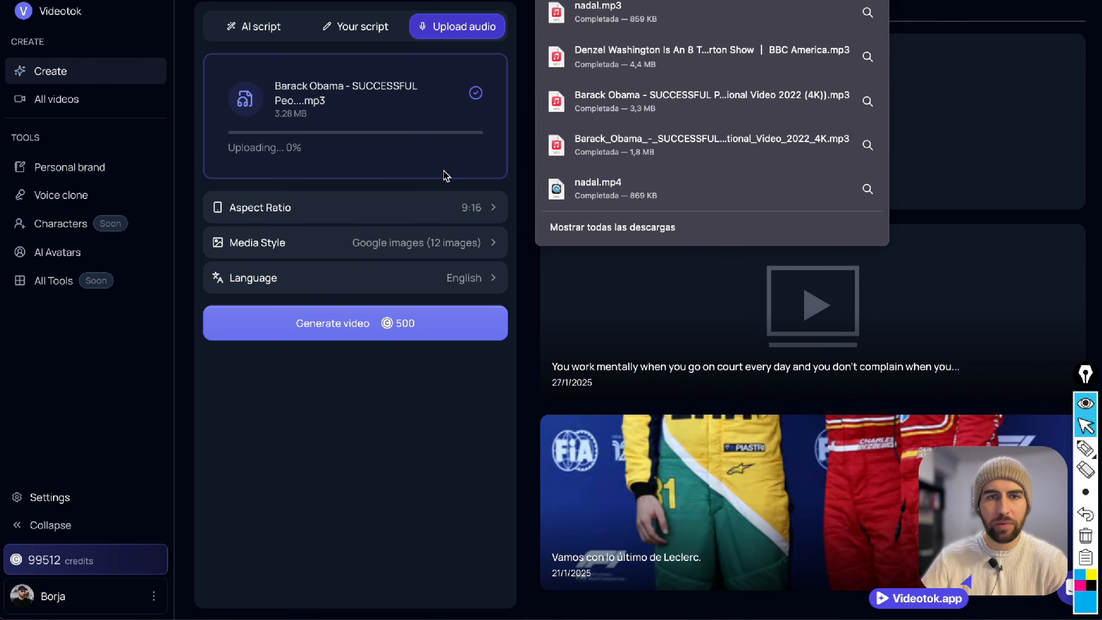
Set the media style to Flux schnell and choose the Black and White photo image style.
click(440, 236)
click(616, 254)
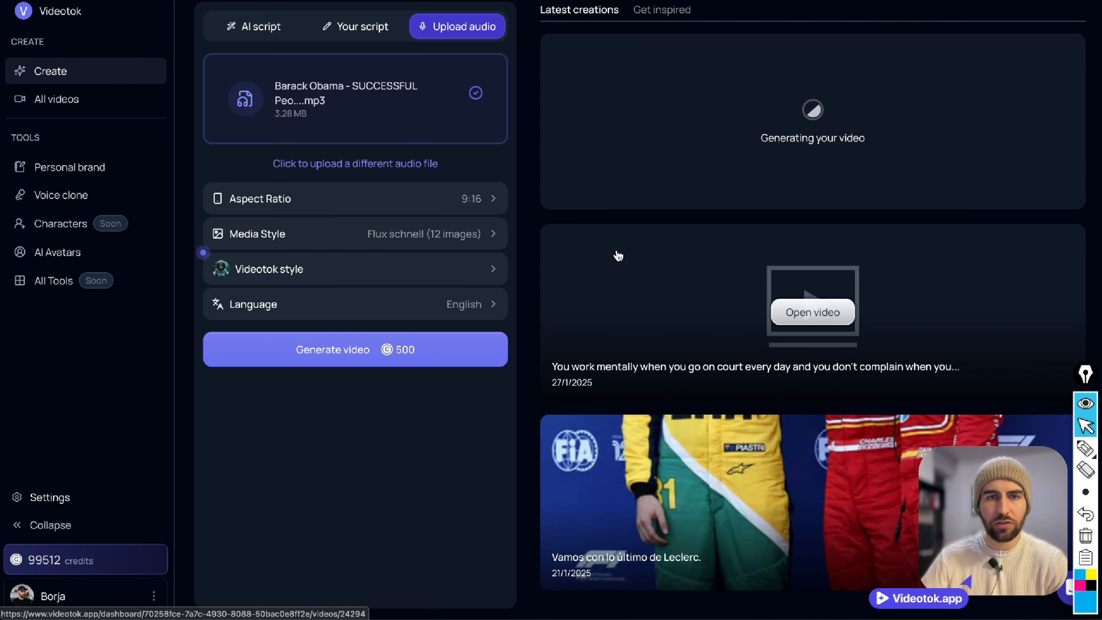
click(442, 269)
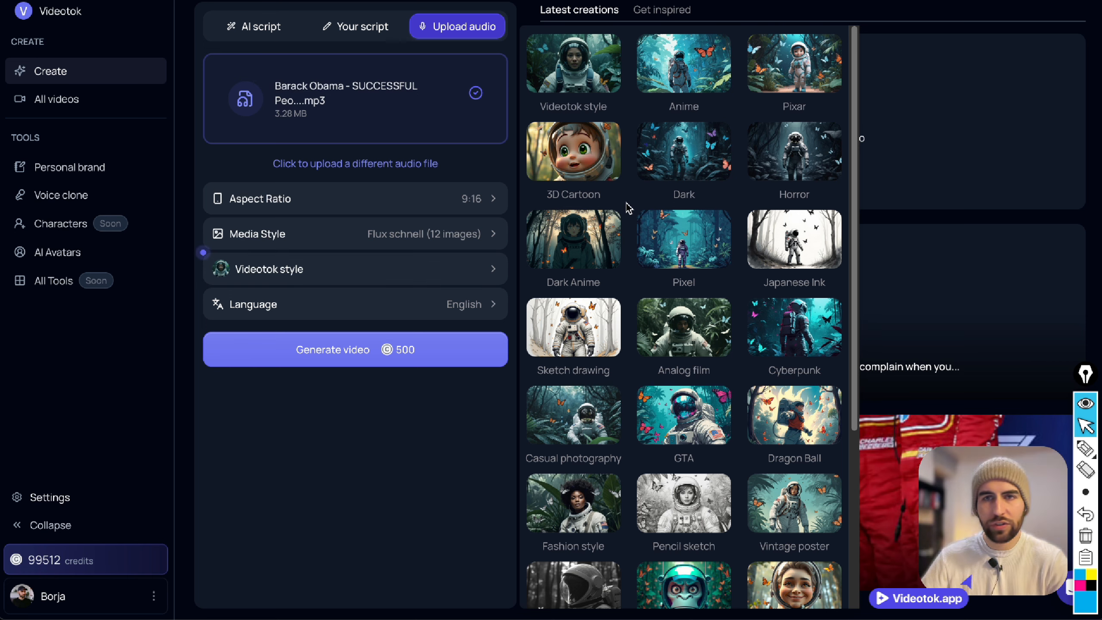
scroll(625, 204, down, 1)
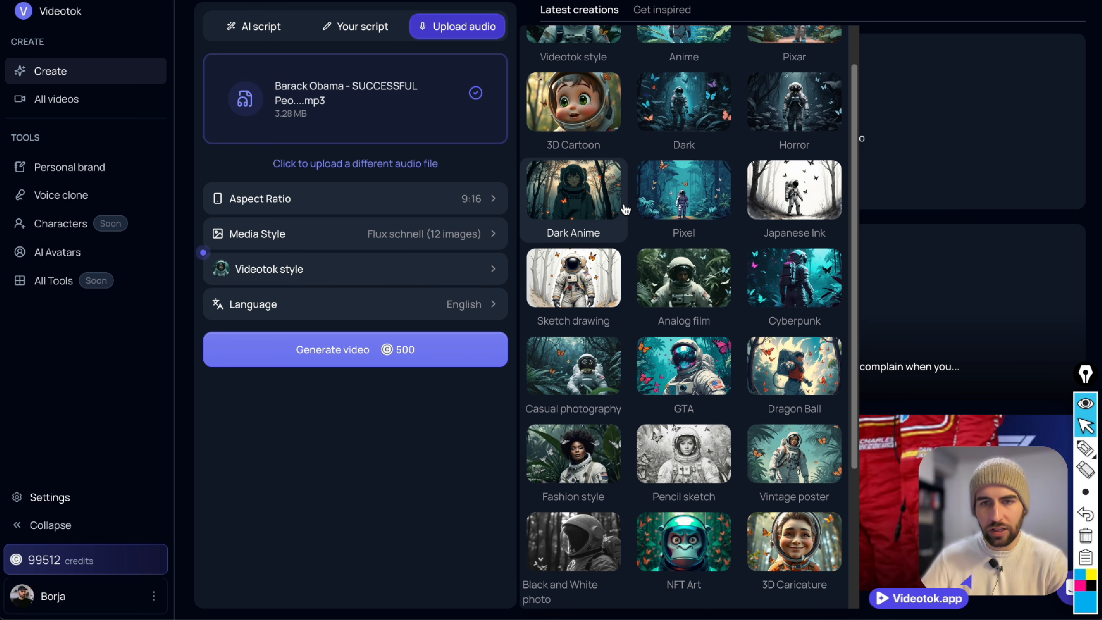
scroll(626, 209, down, 4)
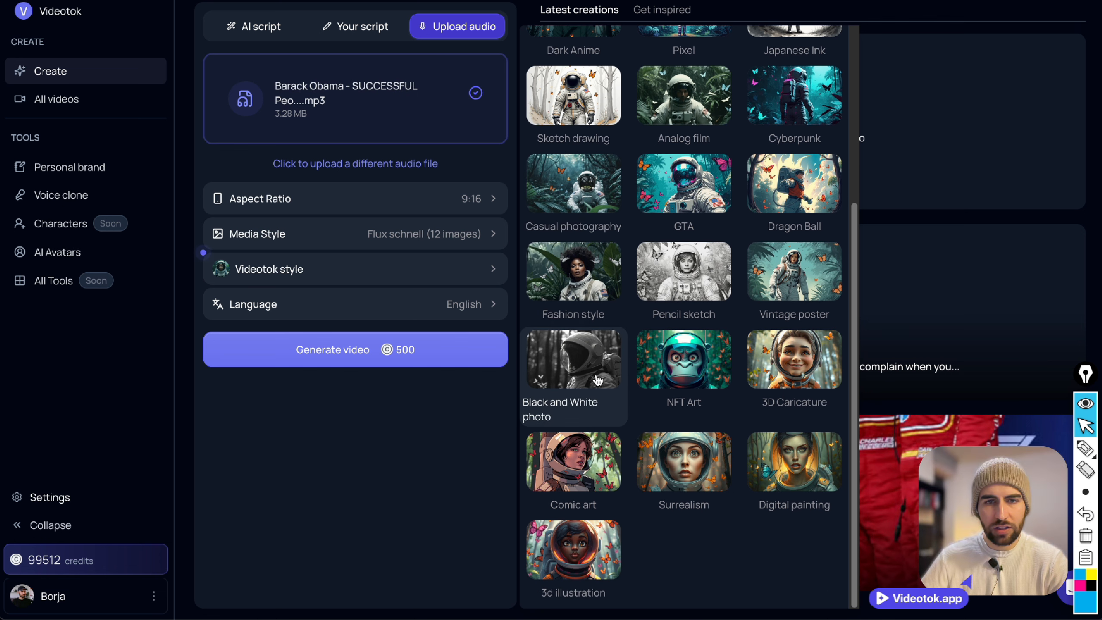
click(597, 377)
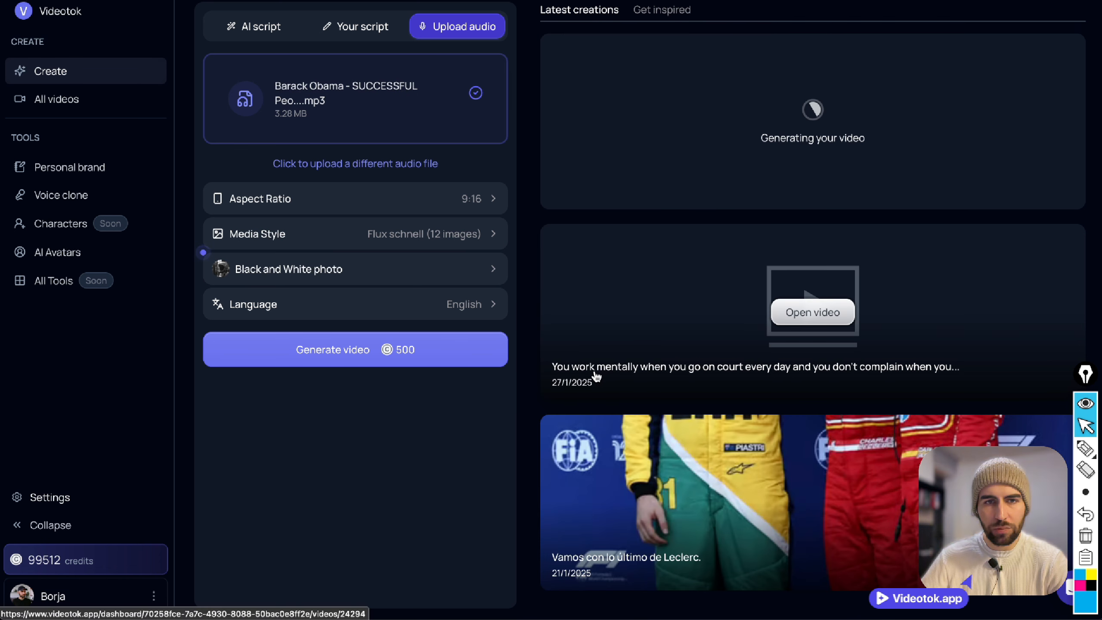
Start generating the Barack Obama video and accept its transcript to produce the storyboard prompts.
click(394, 356)
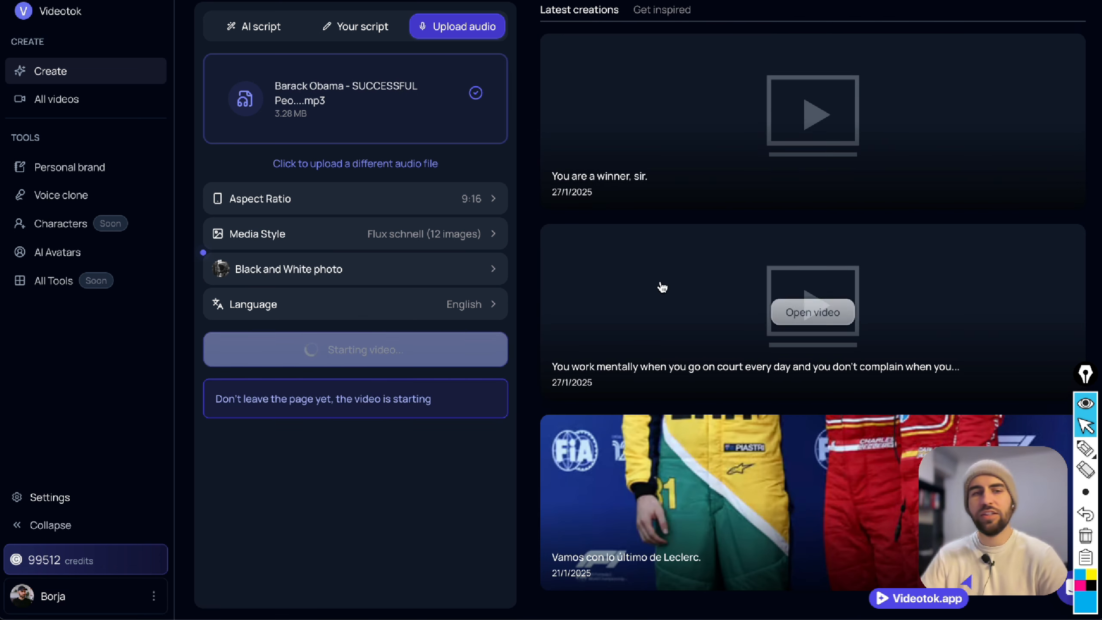
mouse_move(794, 180)
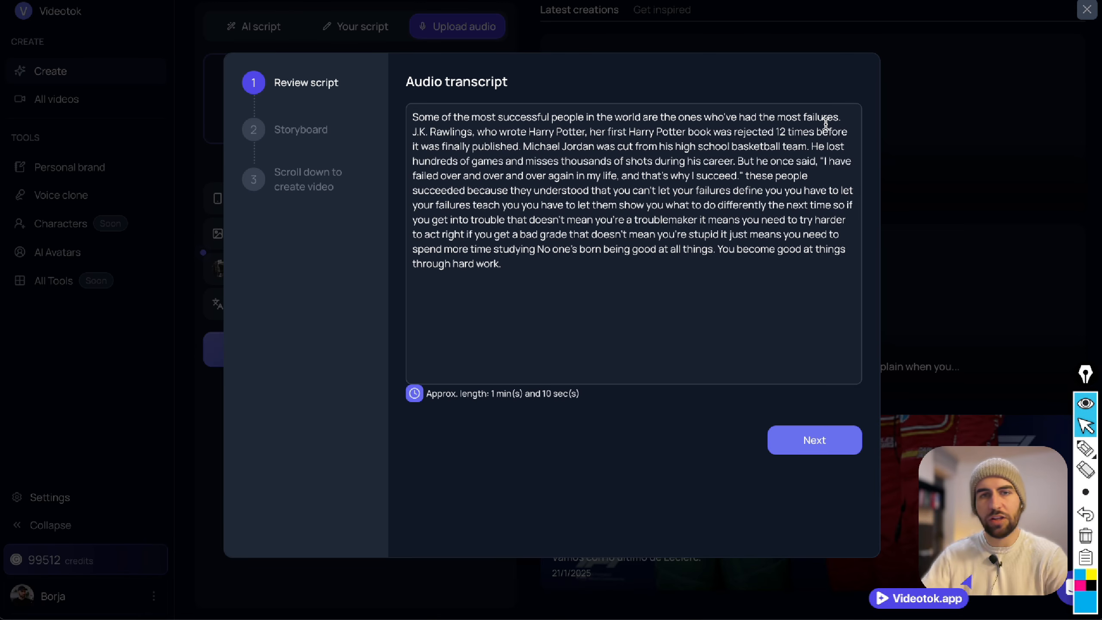
click(786, 442)
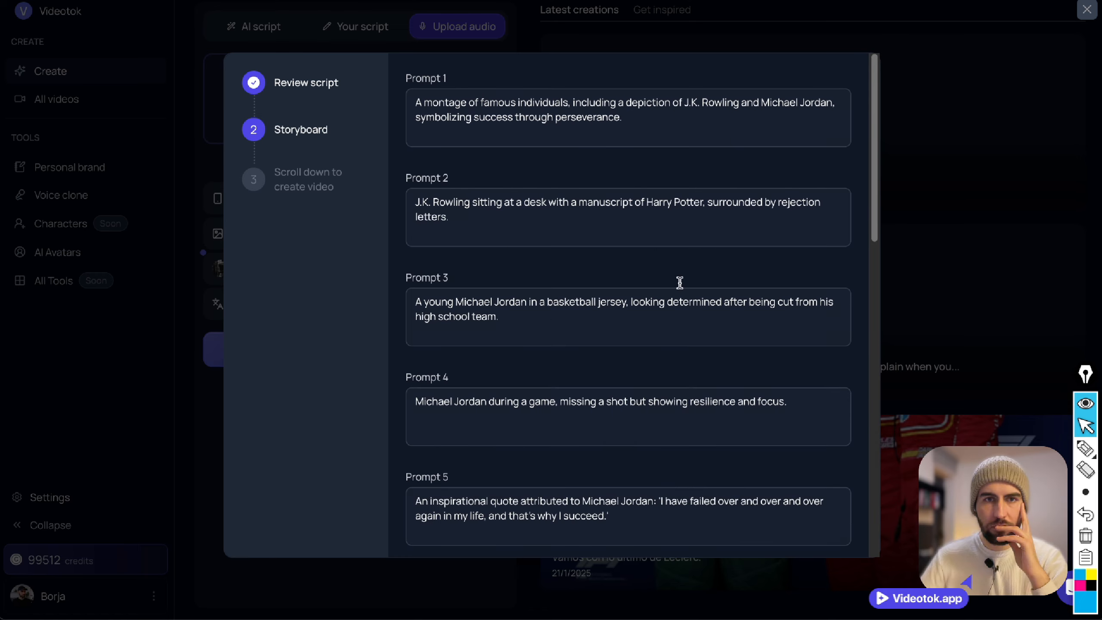
In Prompt 1 of the storyboard, replace the word "montage" with "black and white image".
scroll(586, 128, down, 15)
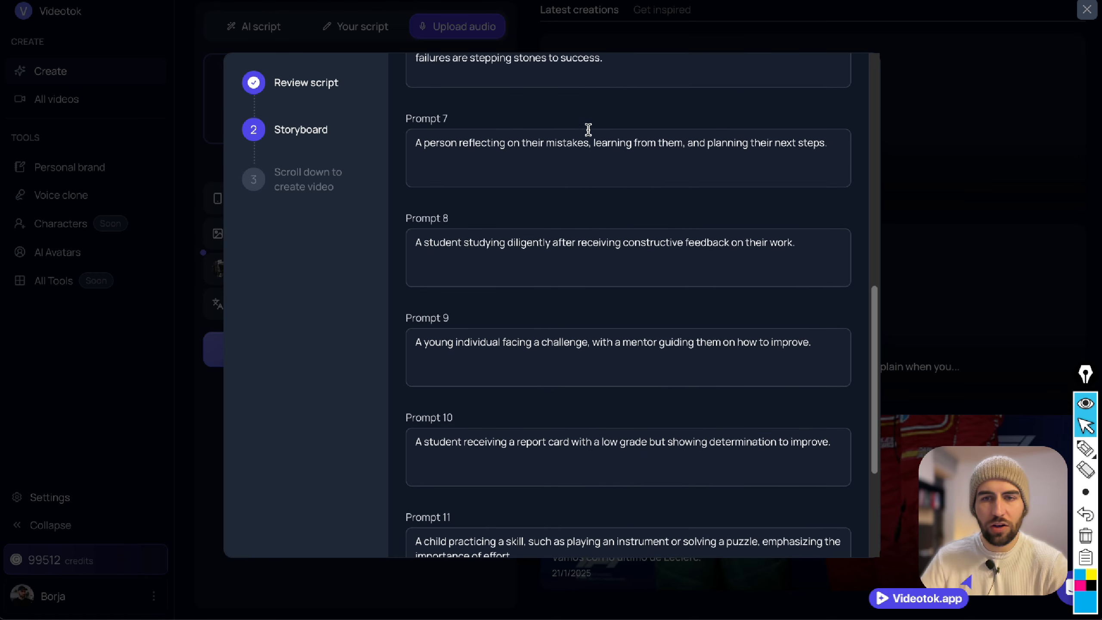
scroll(586, 128, up, 8)
scroll(588, 130, up, 6)
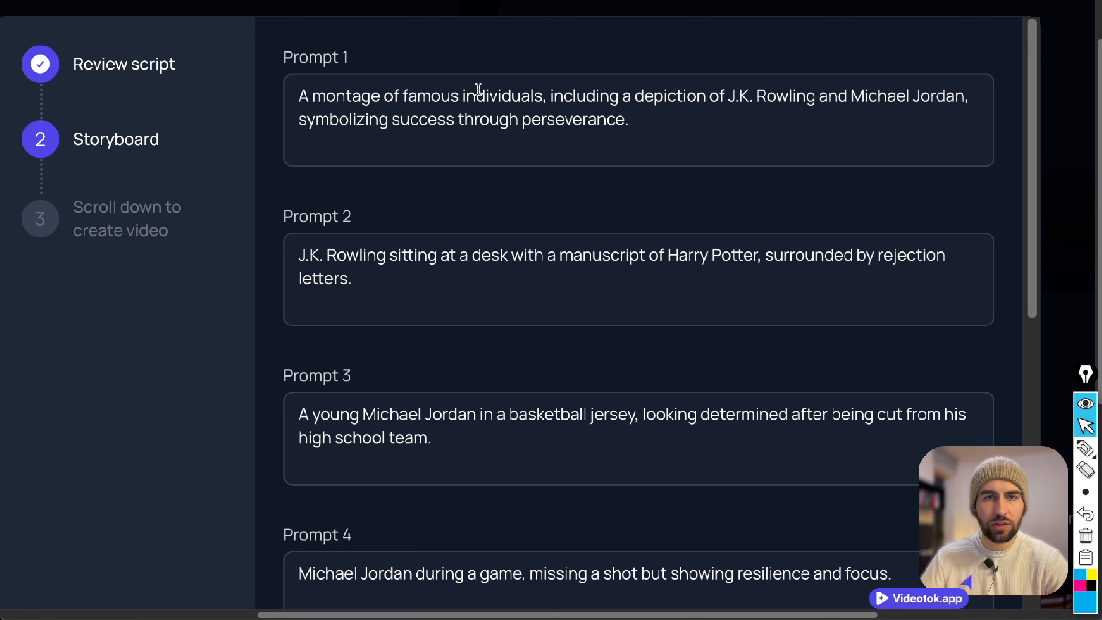
double_click(367, 94)
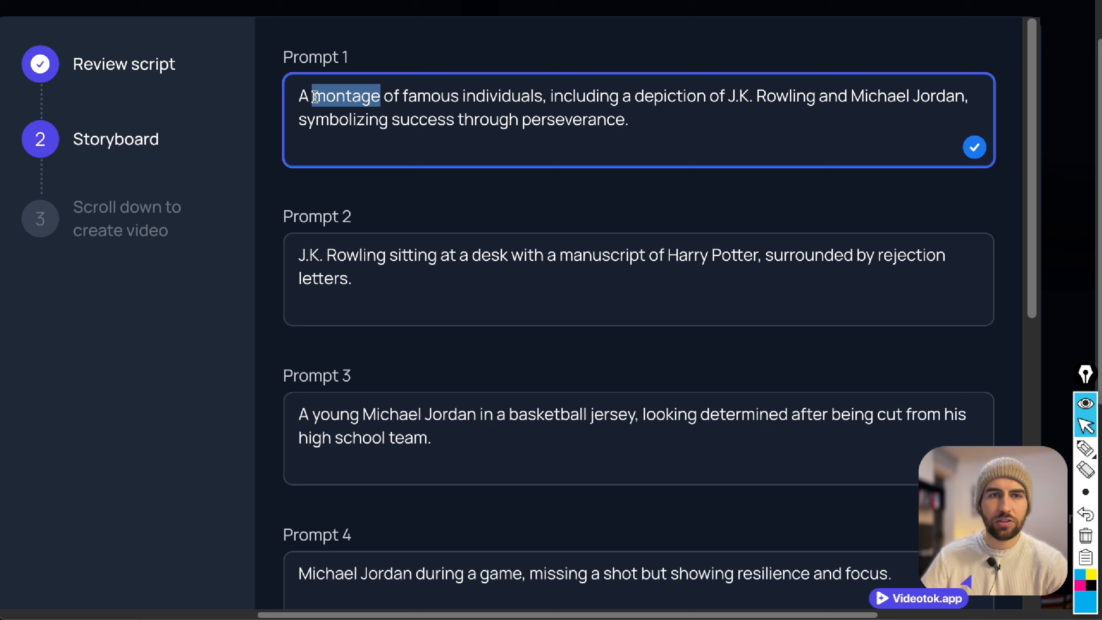
key(BackSpace)
key(BackSpace)
text(n ima)
key(BackSpace)
key(BackSpace)
key(BackSpace)
key(BackSpace)
key(BackSpace)
text(black andwhite image)
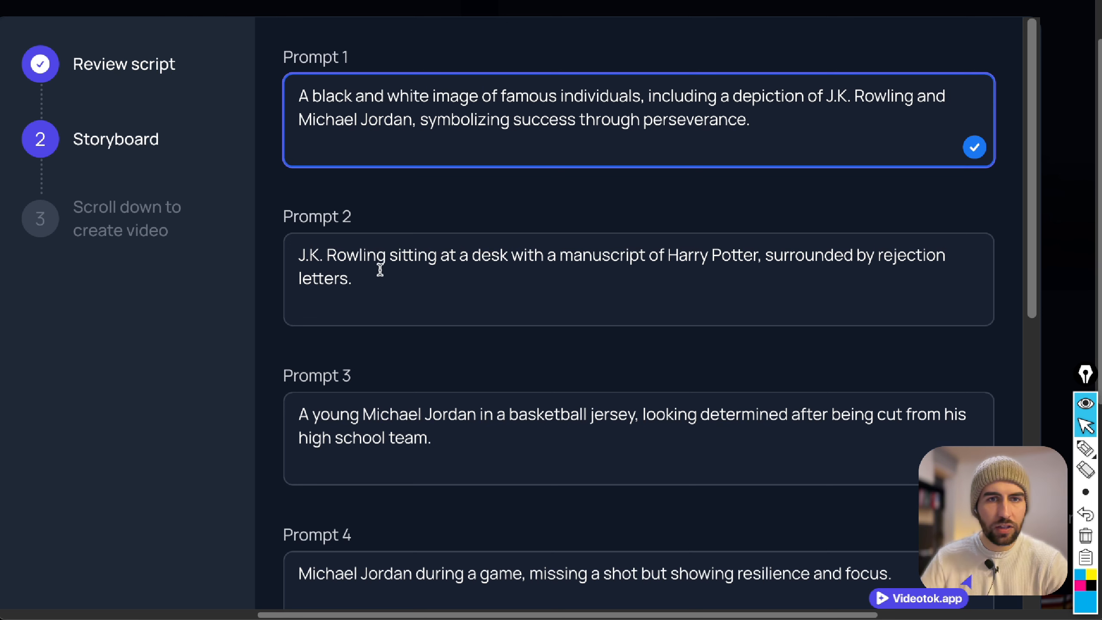
Append "black and white image" to the end of Prompts 2, 3 and 4.
click(376, 267)
text(black and white image)
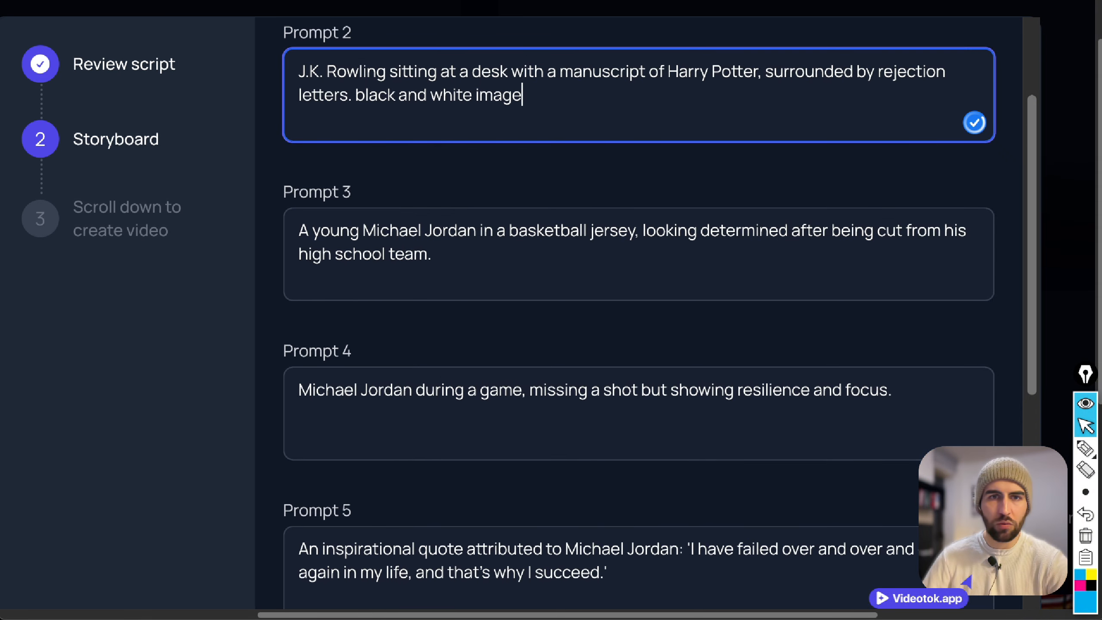
drag(354, 95, 524, 94)
key(ctrl+c)
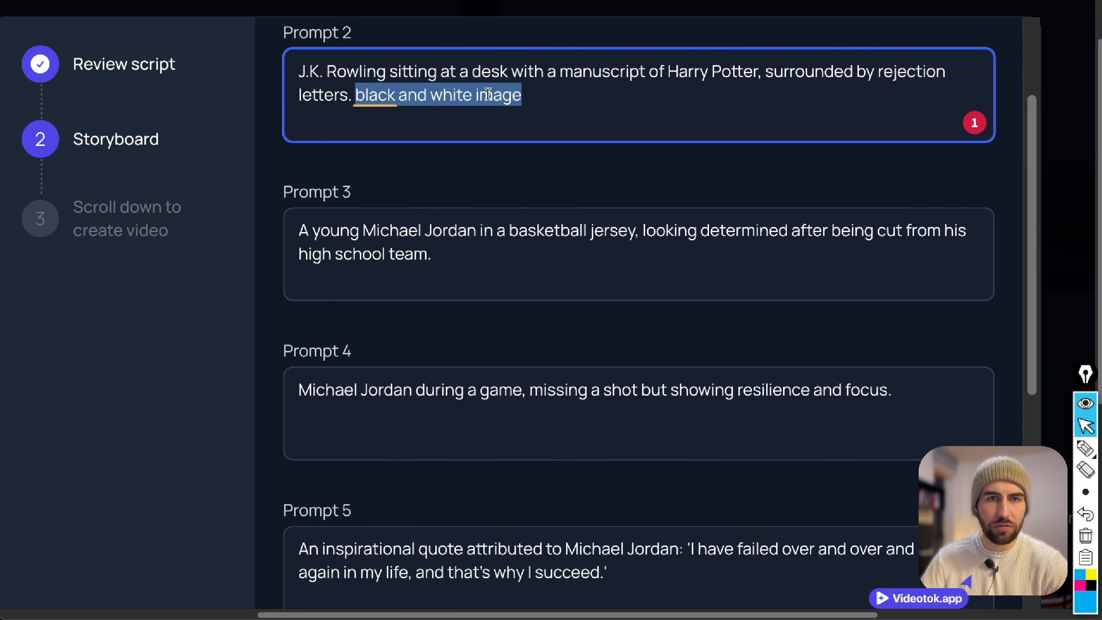
click(579, 246)
key(ctrl+v)
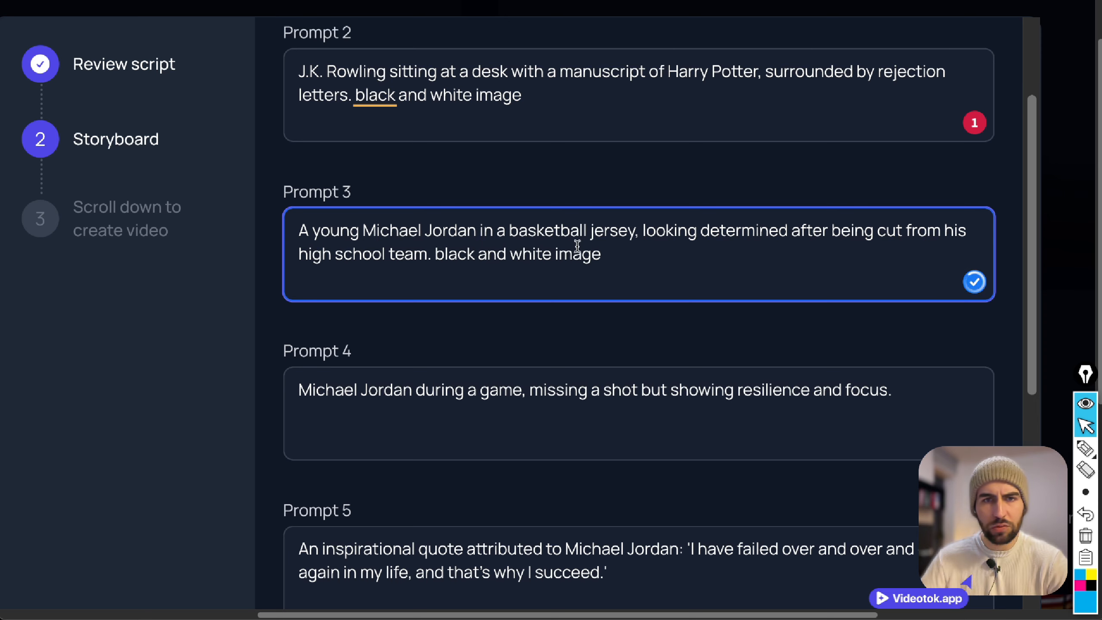
click(919, 390)
key(ctrl+v)
Append "black and white image" to the end of Prompts 5, 6 and 7.
scroll(713, 347, down, 10)
click(673, 115)
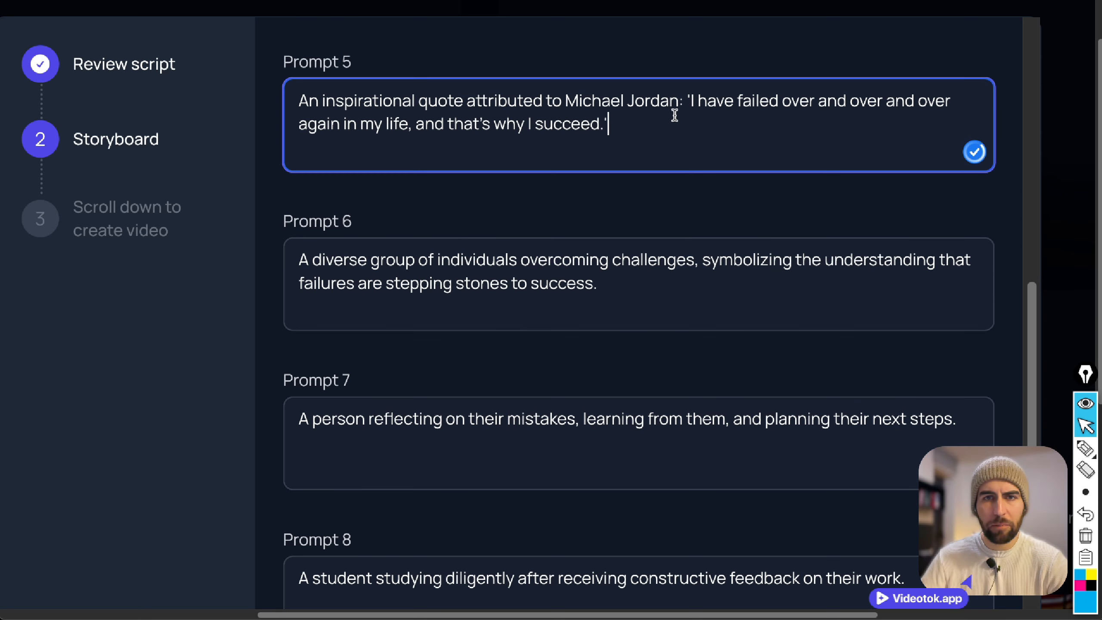
key(ctrl+v)
click(728, 303)
key(ctrl+v)
click(974, 420)
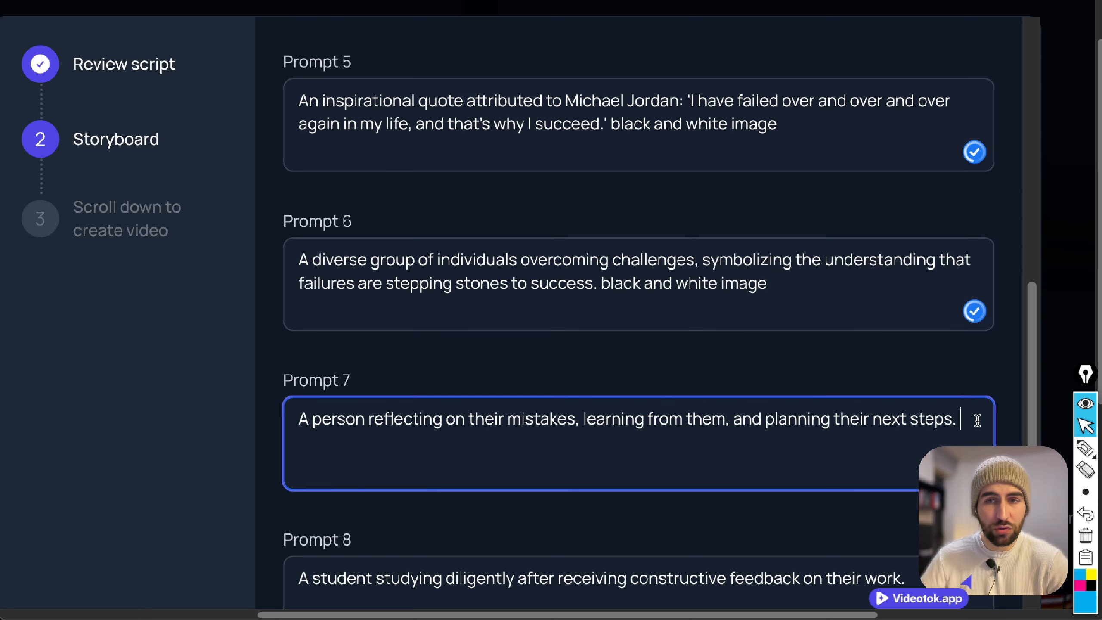
key(ctrl+v)
Append "black and white image" to the end of Prompts 8, 9 and 10.
scroll(911, 348, down, 8)
click(926, 161)
key(ctrl+v)
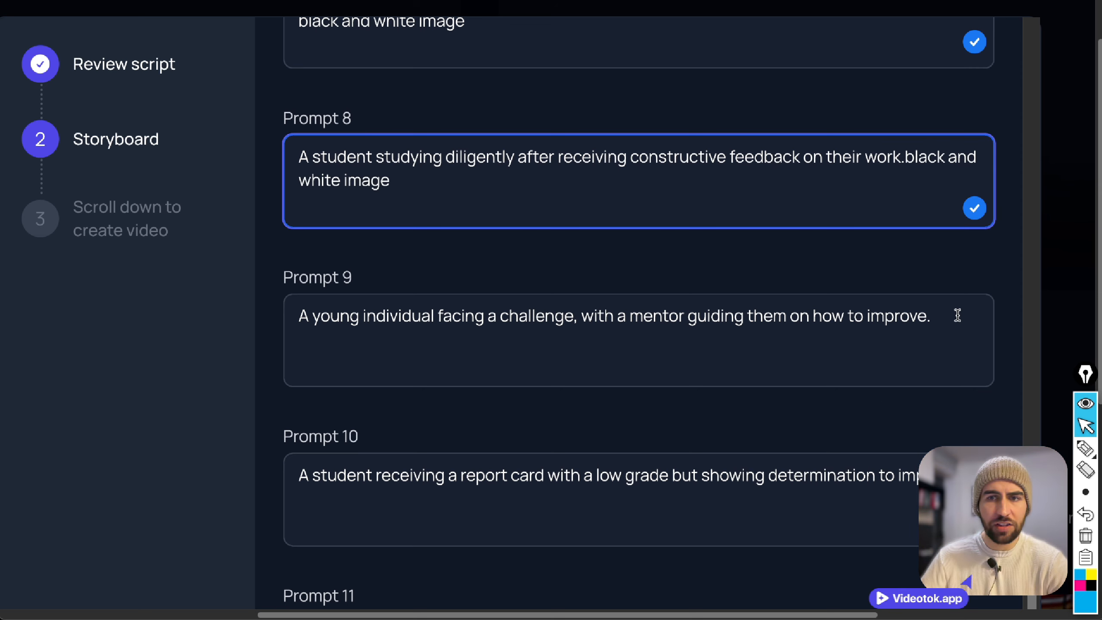
click(954, 314)
key(ctrl+v)
click(568, 521)
key(ctrl+v)
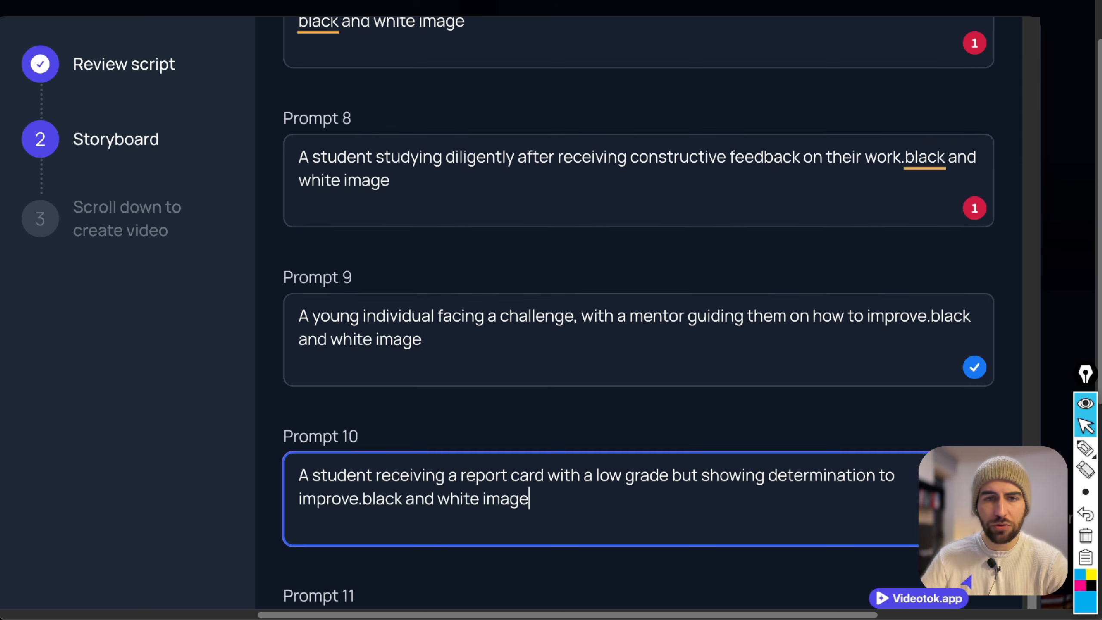
Append "black and white image" to Prompts 11 and 12 and create the Barack Obama video.
scroll(568, 370, down, 3)
click(556, 514)
key(ctrl+v)
scroll(555, 507, down, 6)
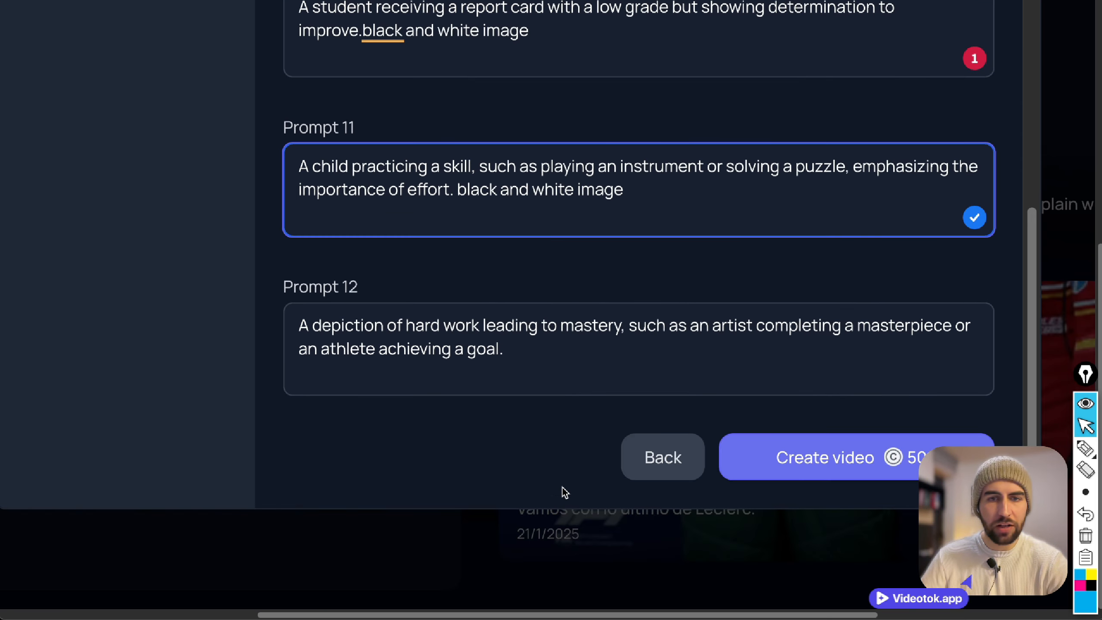
click(662, 378)
key(ctrl+v)
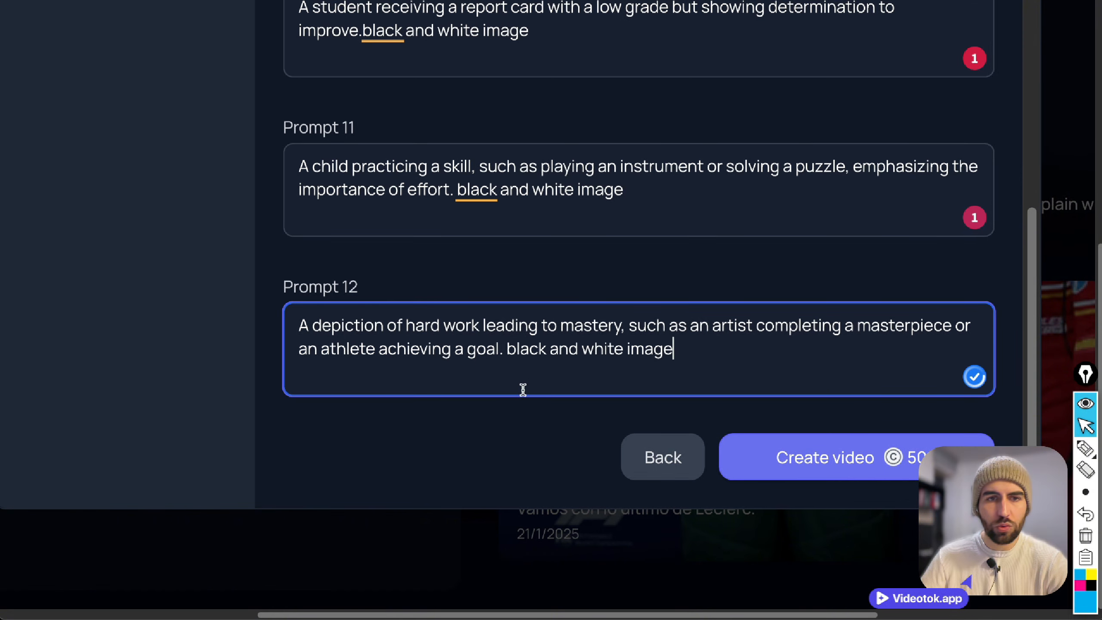
click(800, 464)
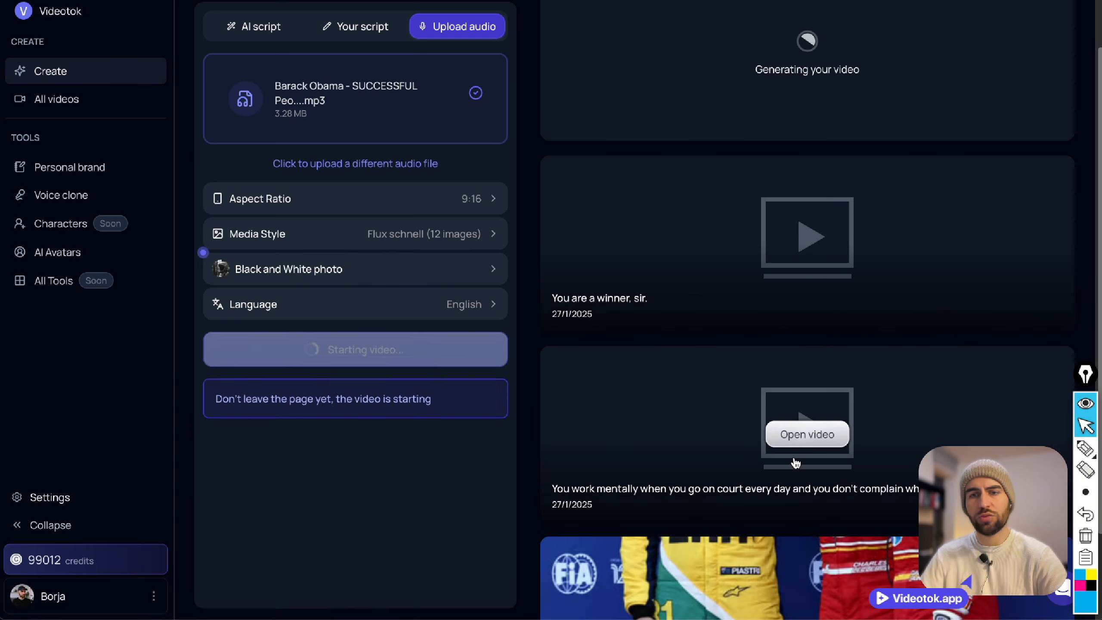
Open the generated tennis video "You work mentally when you go on court every day" for editing.
scroll(733, 189, up, 2)
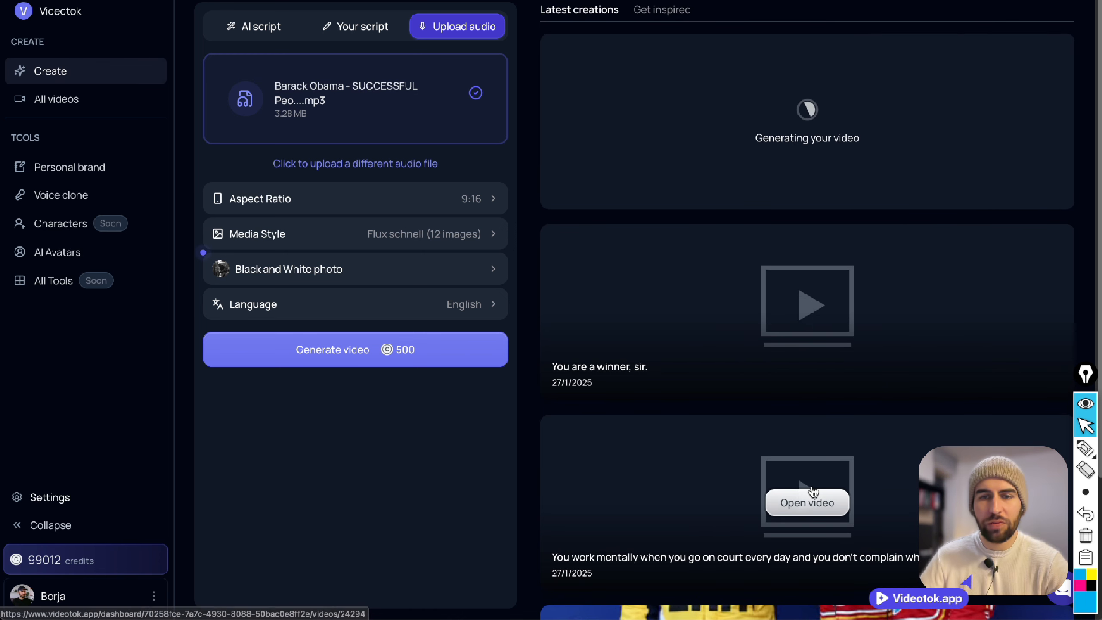
click(789, 504)
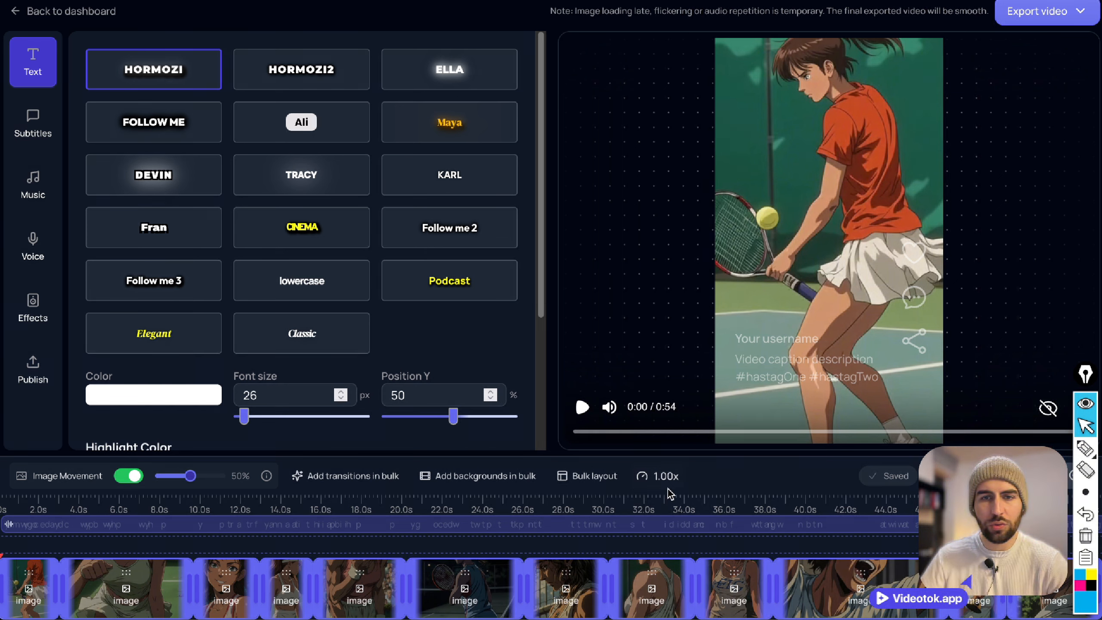
Try the tennis video at 2.0x speed in the preview and return the speed to 1.0x.
click(662, 476)
click(889, 510)
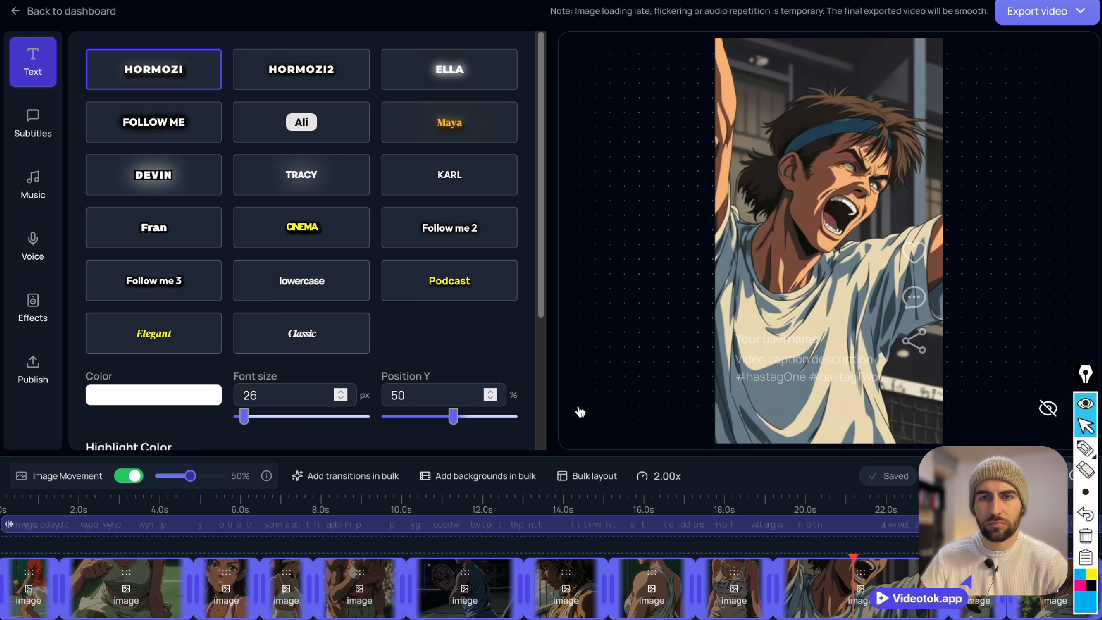
mouse_move(582, 412)
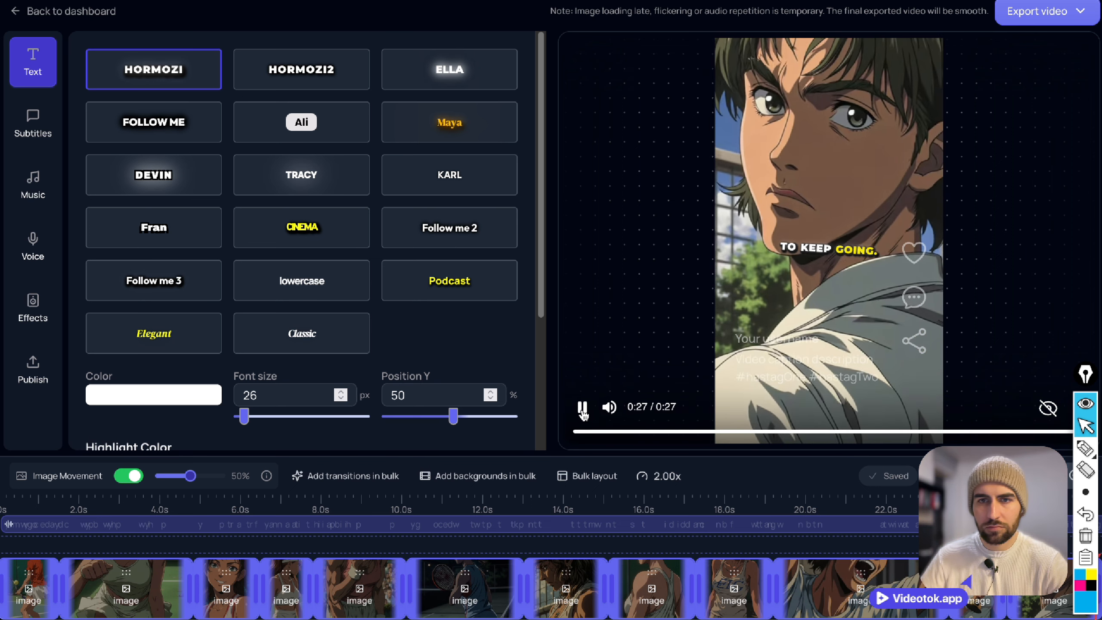
click(667, 476)
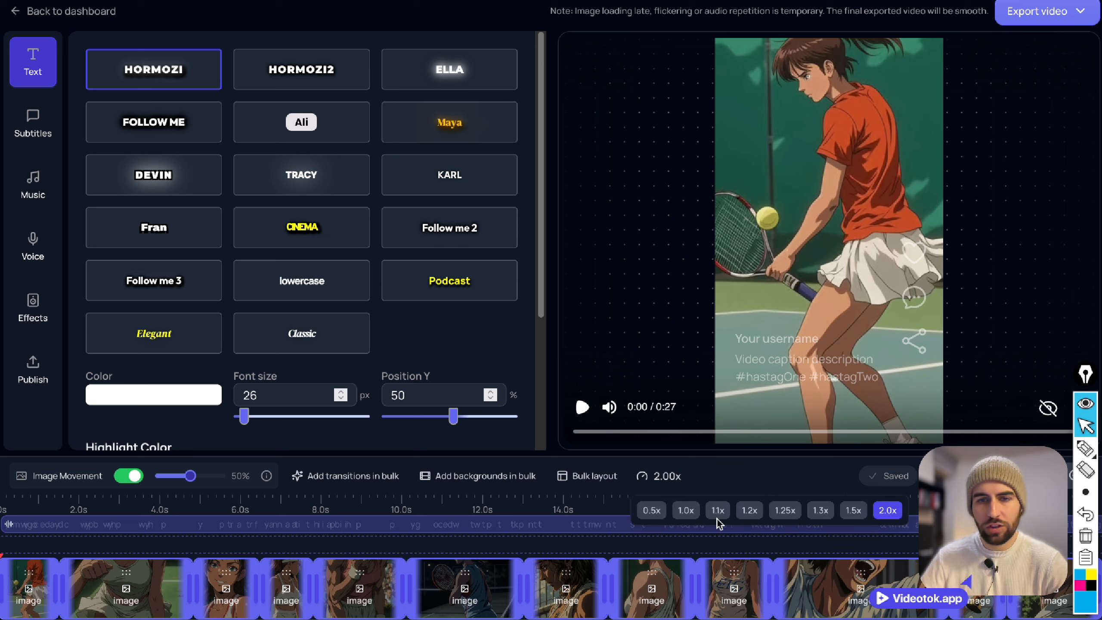
click(687, 513)
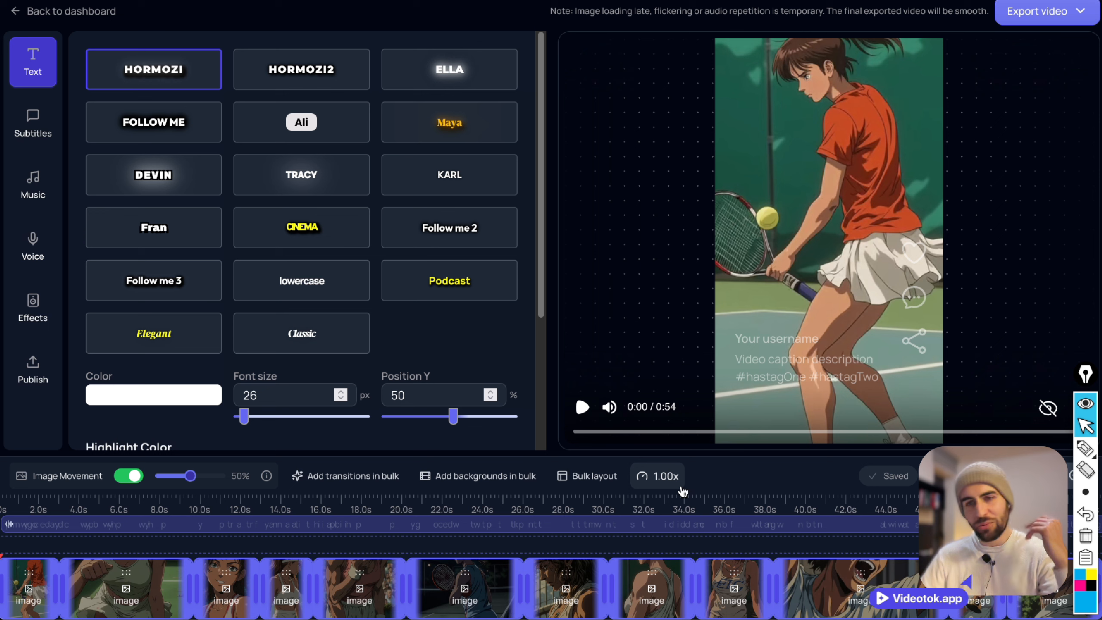
Preview the opening of the tennis video at normal speed and return the playhead to the start.
click(583, 407)
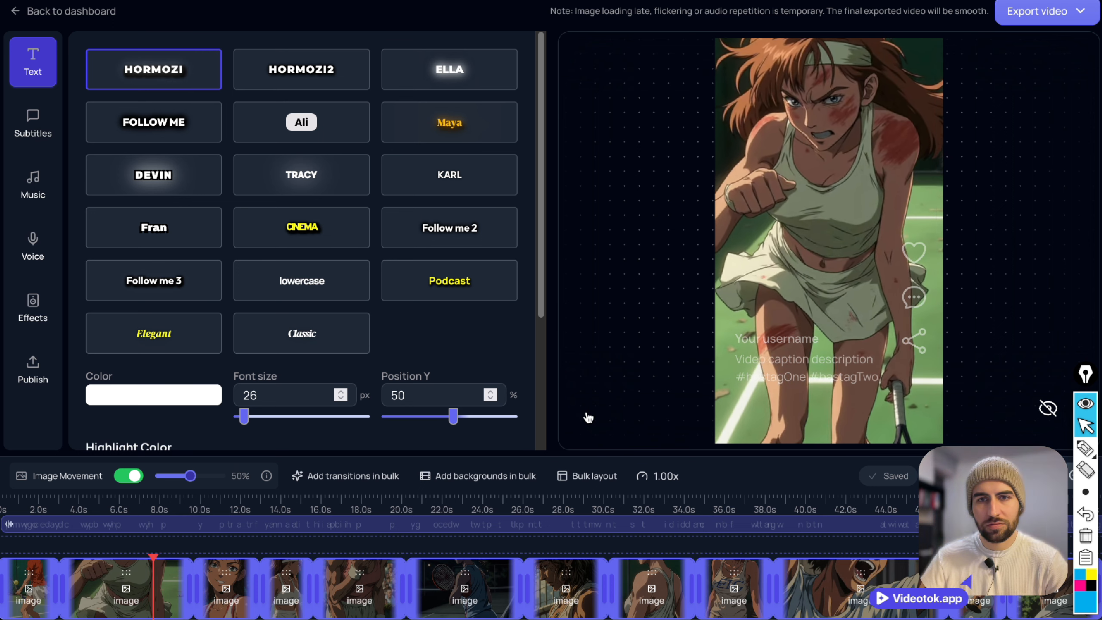
click(589, 417)
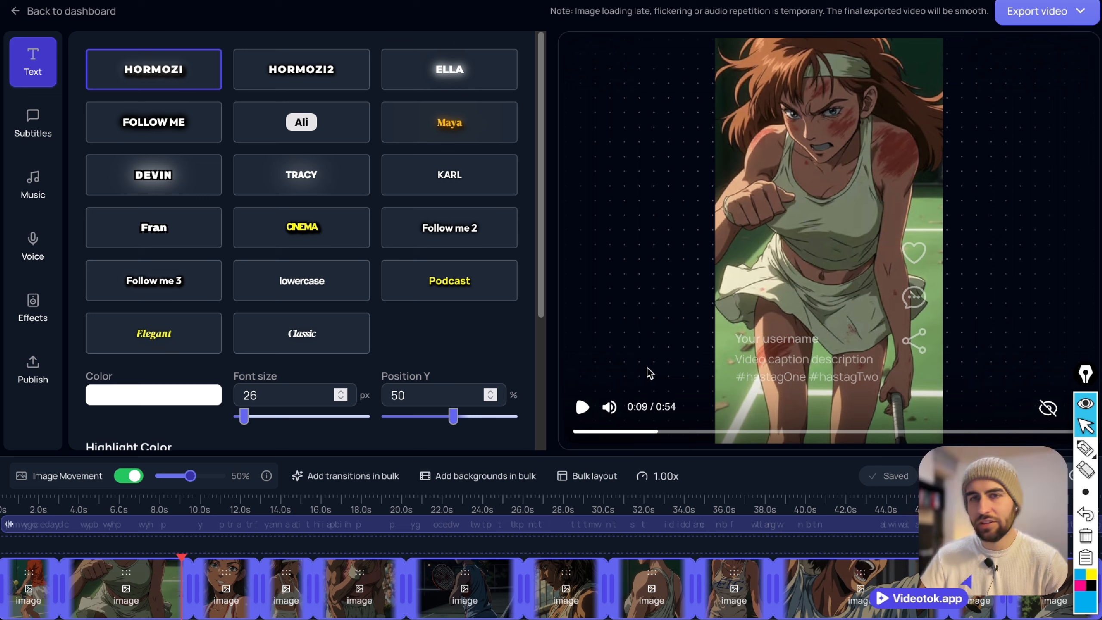
click(3, 504)
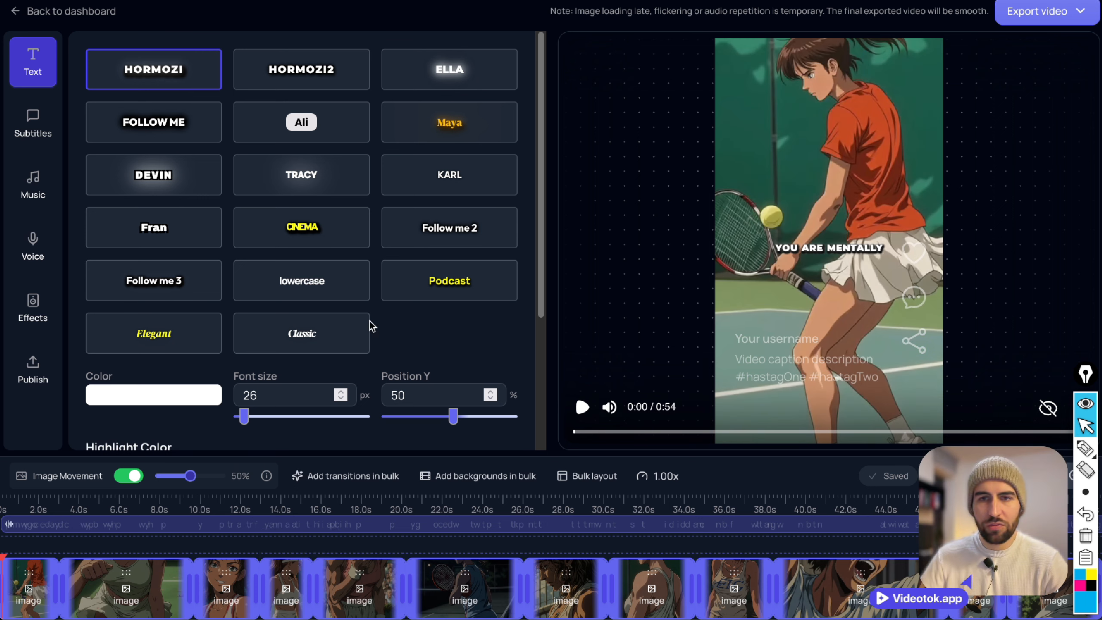
Try the Classic, Tracy and Ali caption styles on the video and preview them.
click(304, 330)
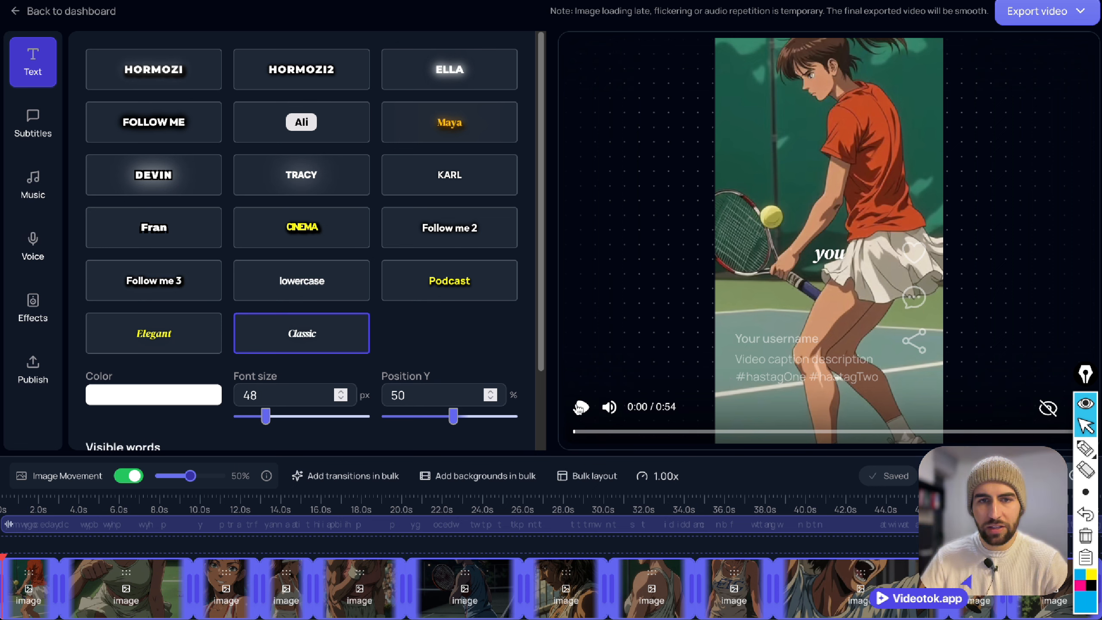
click(580, 406)
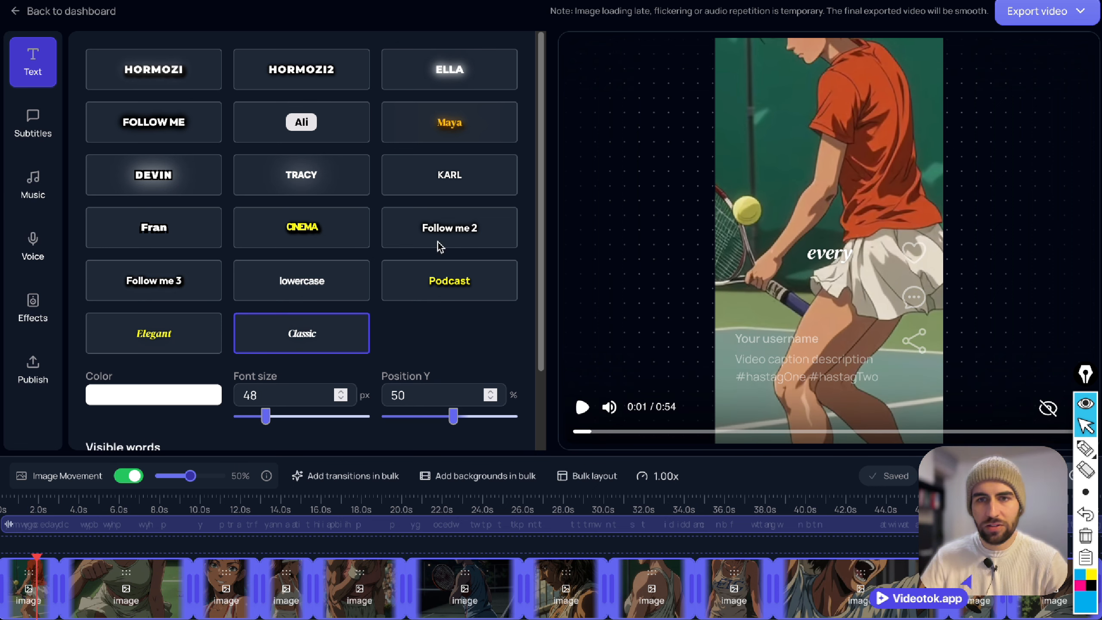
click(315, 189)
click(316, 128)
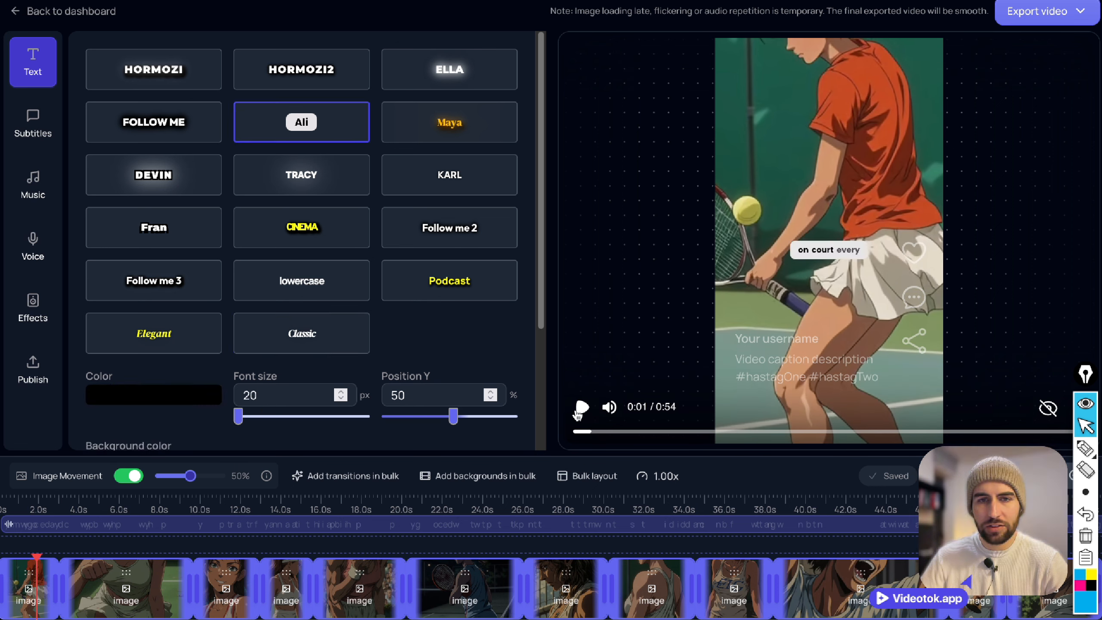
click(580, 407)
Compare the Tracy, Karl, Maya and Ella caption styles during playback, choose Tracy and pause the preview.
click(322, 176)
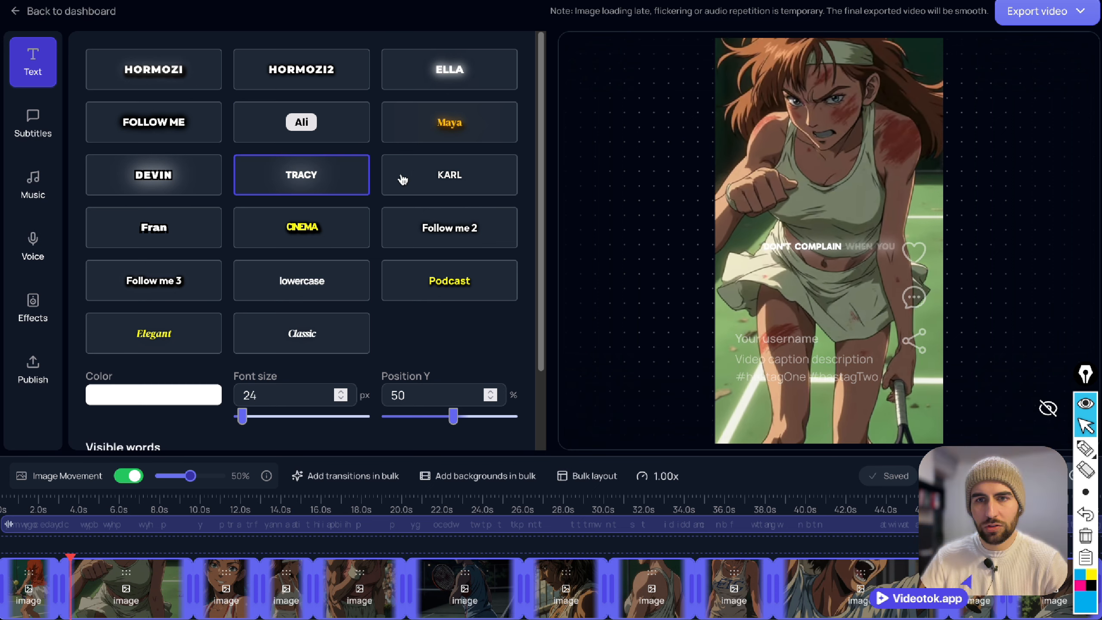
click(423, 177)
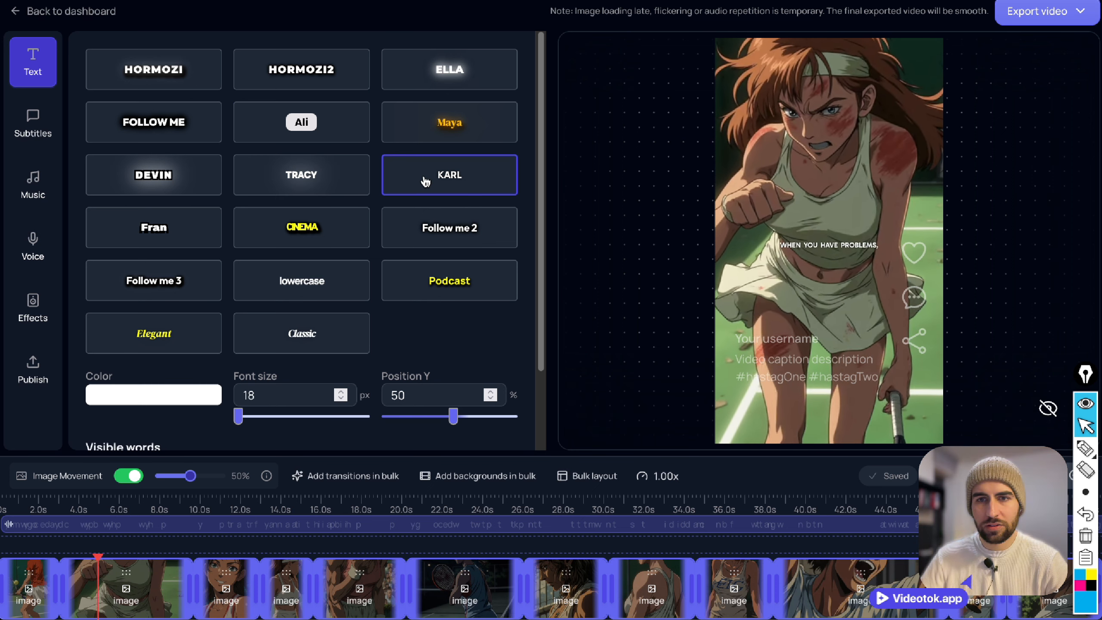
click(437, 124)
click(427, 58)
click(320, 179)
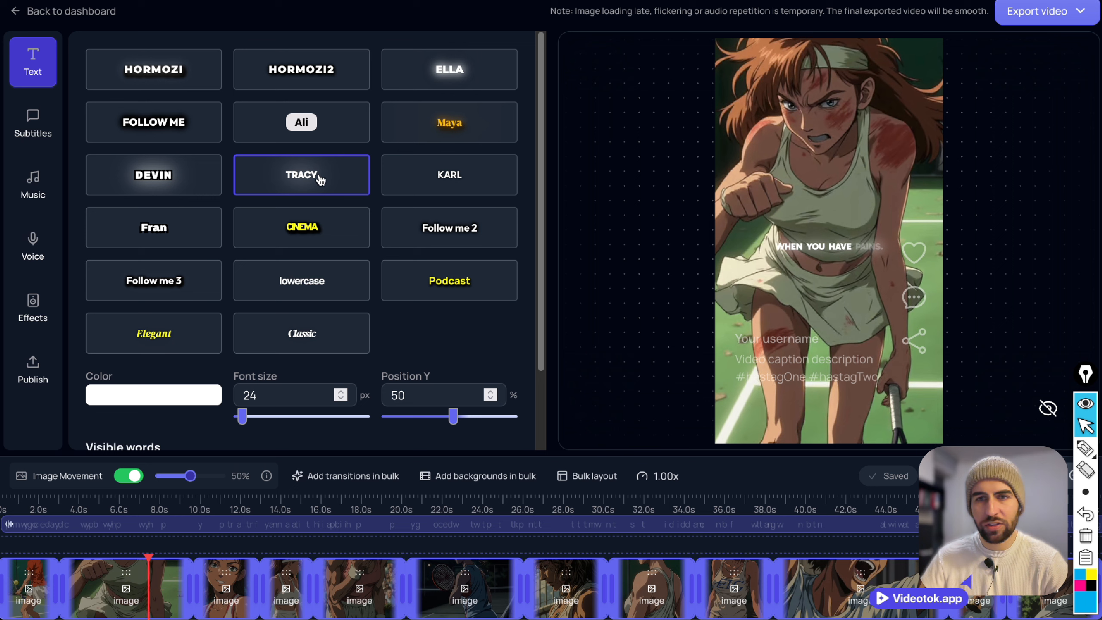
mouse_move(569, 443)
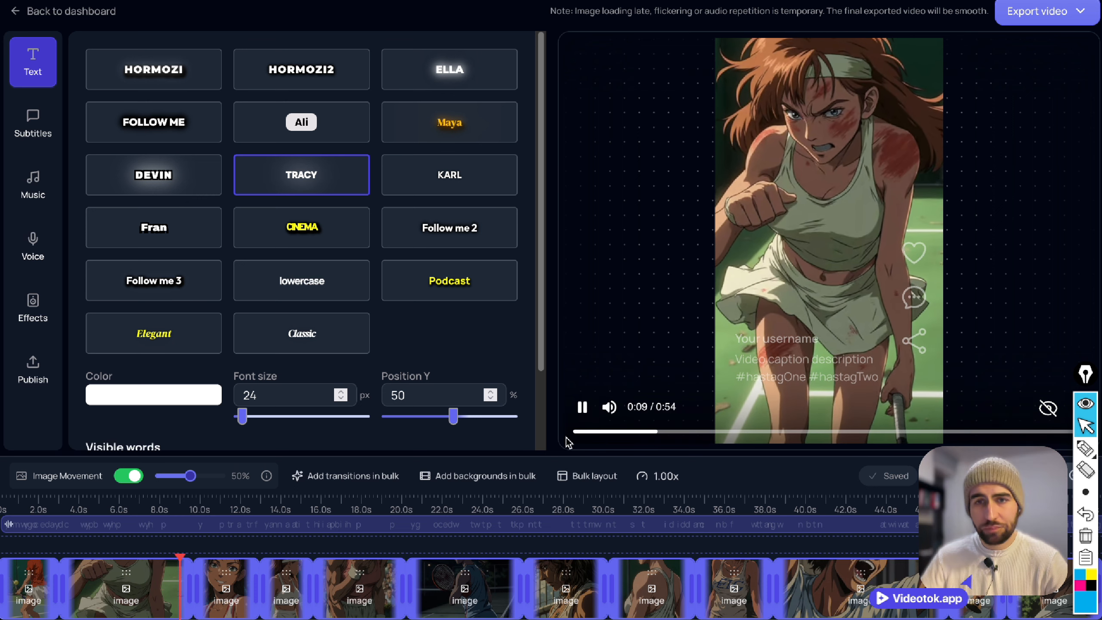
click(584, 413)
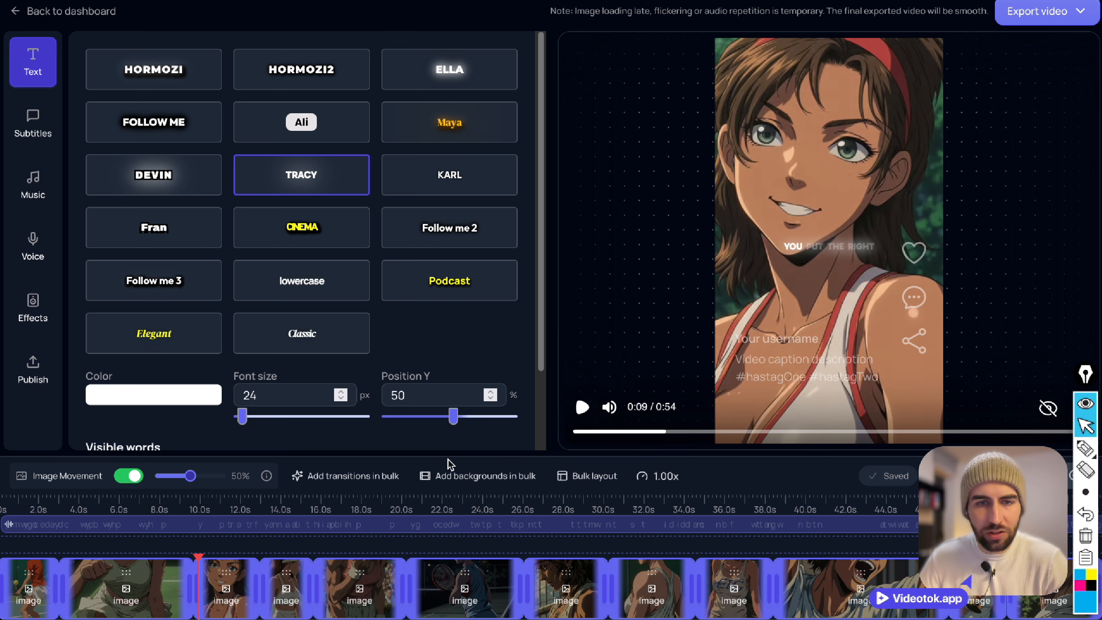
Add film burn, slide blur and empty transitions in bulk and apply them to all clips.
click(388, 478)
click(431, 330)
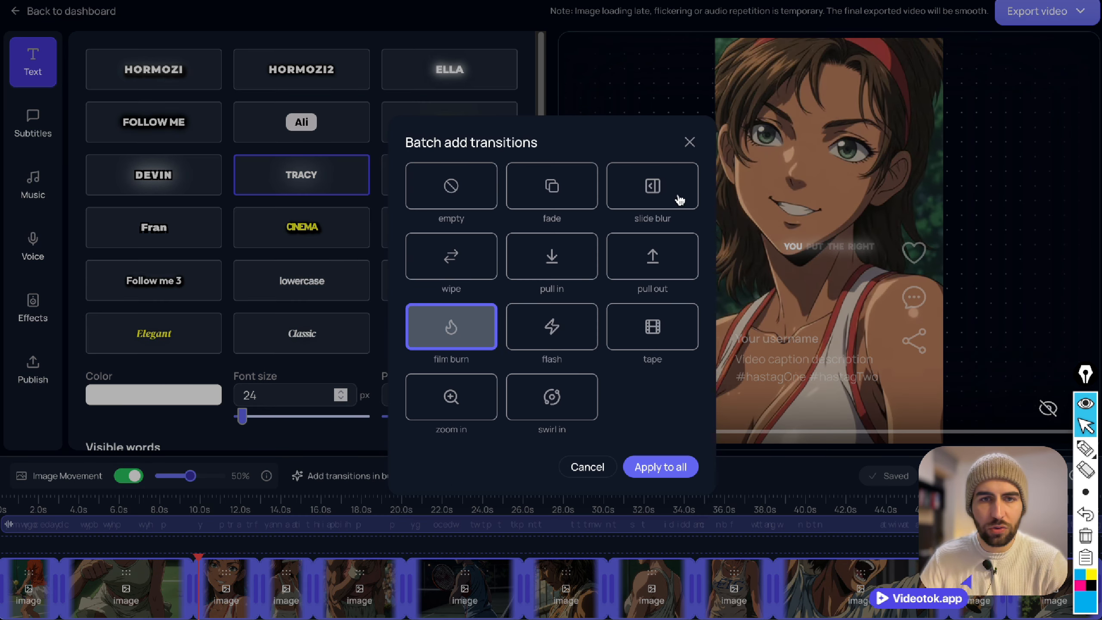
click(661, 182)
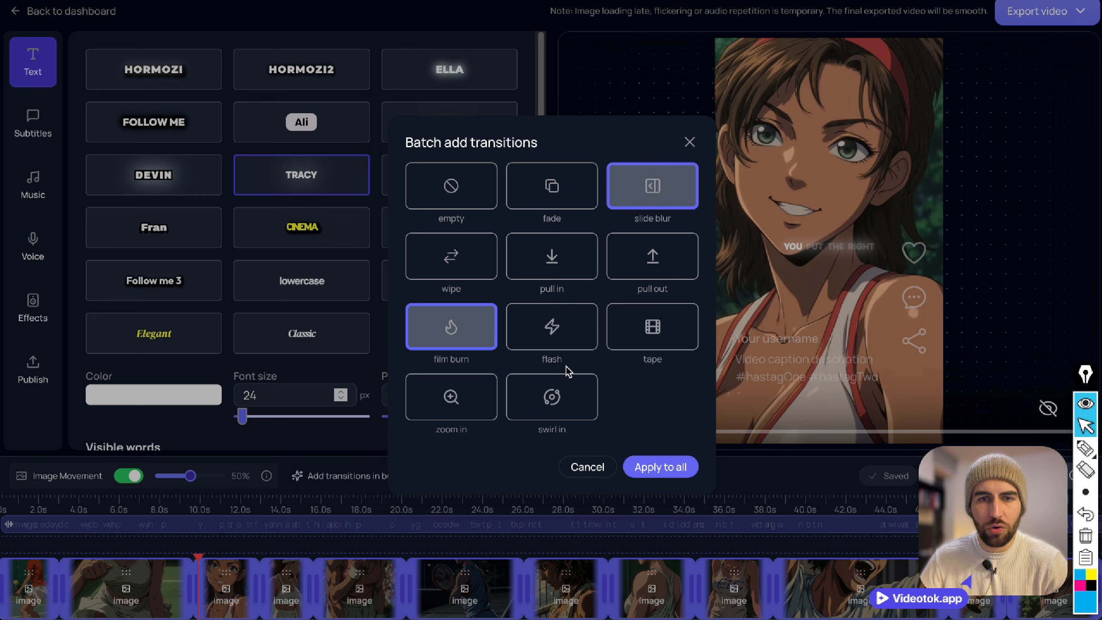
click(460, 191)
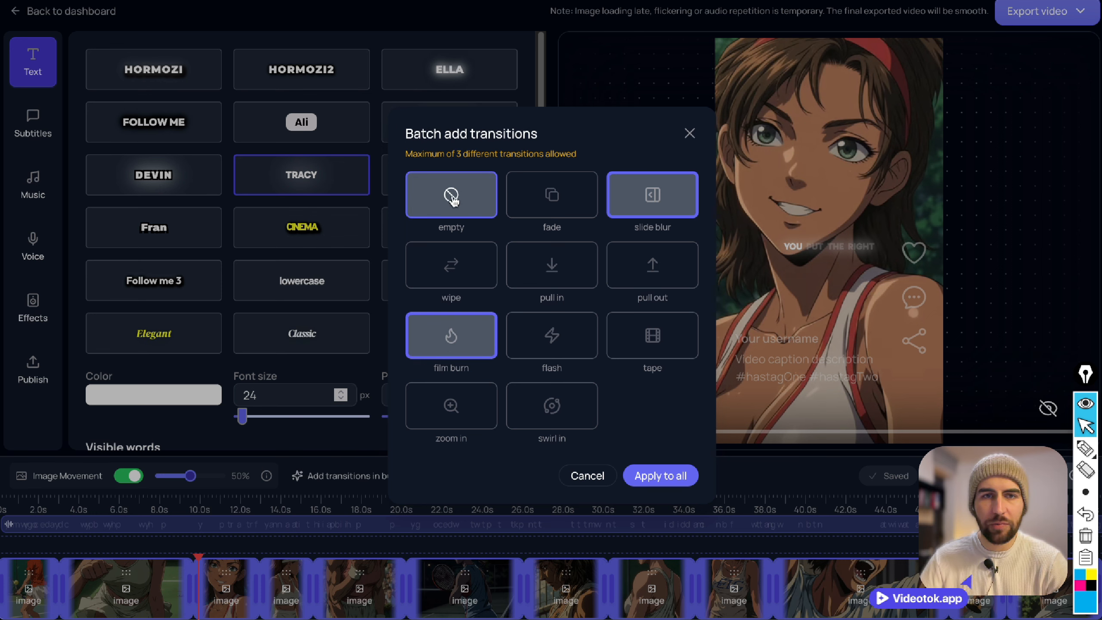
click(643, 474)
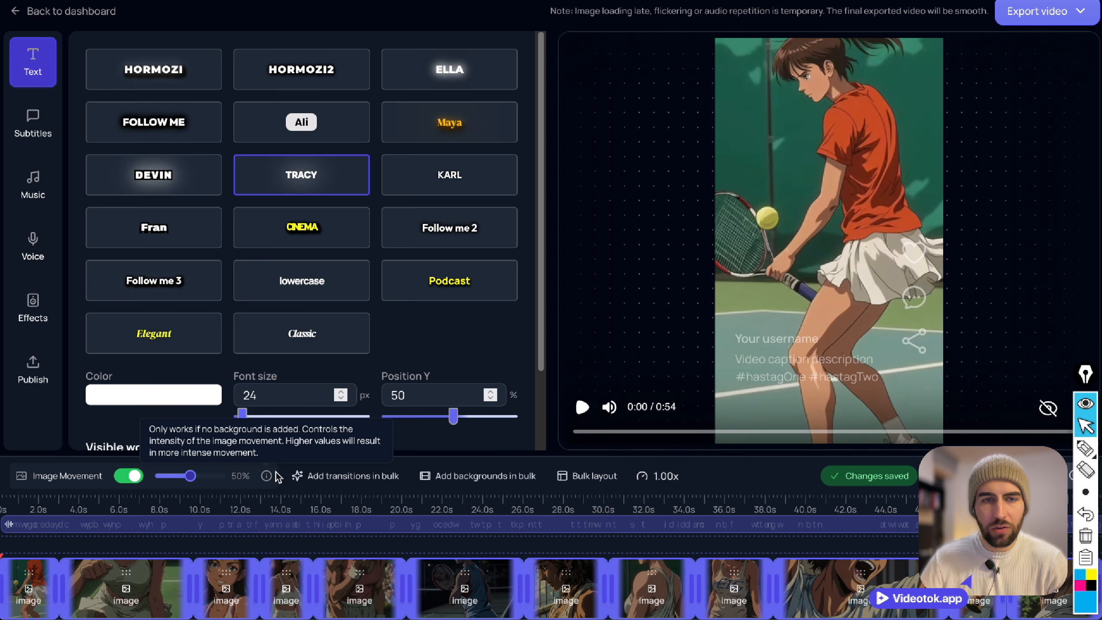
Add backgrounds in bulk, choosing Empty and Film Texture 1, and apply them to all clips.
click(459, 480)
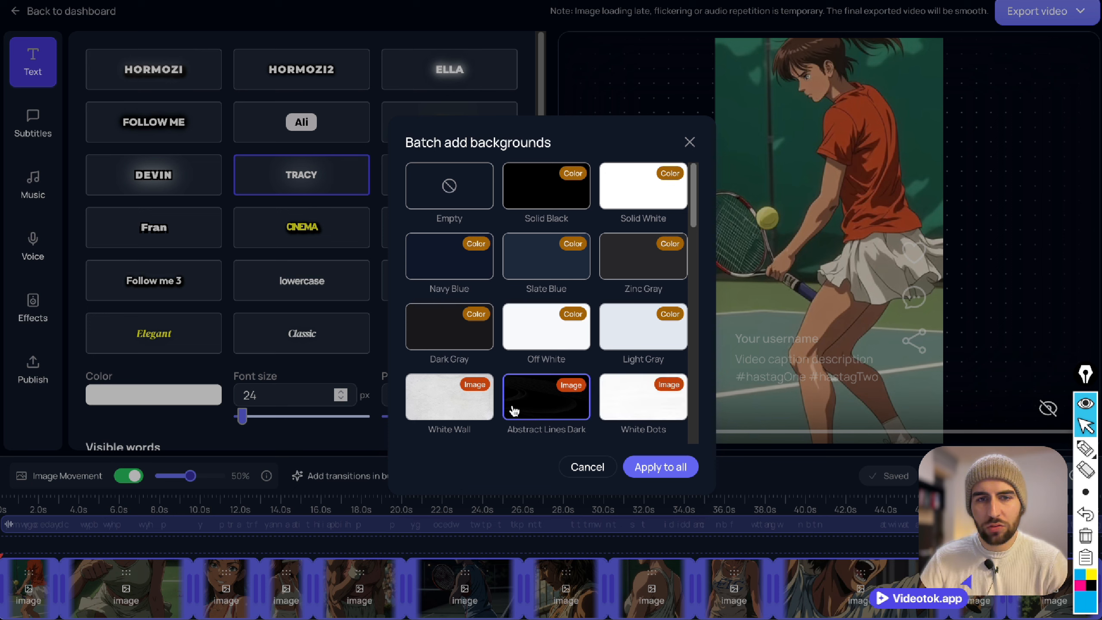
scroll(518, 419, down, 4)
scroll(512, 412, down, 3)
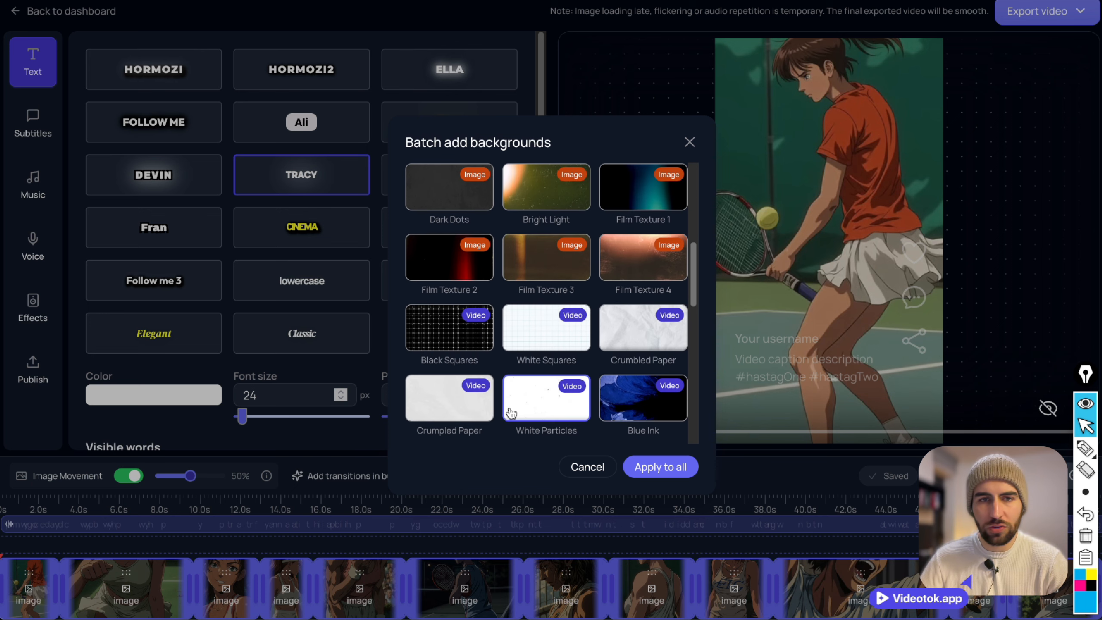
scroll(511, 412, up, 3)
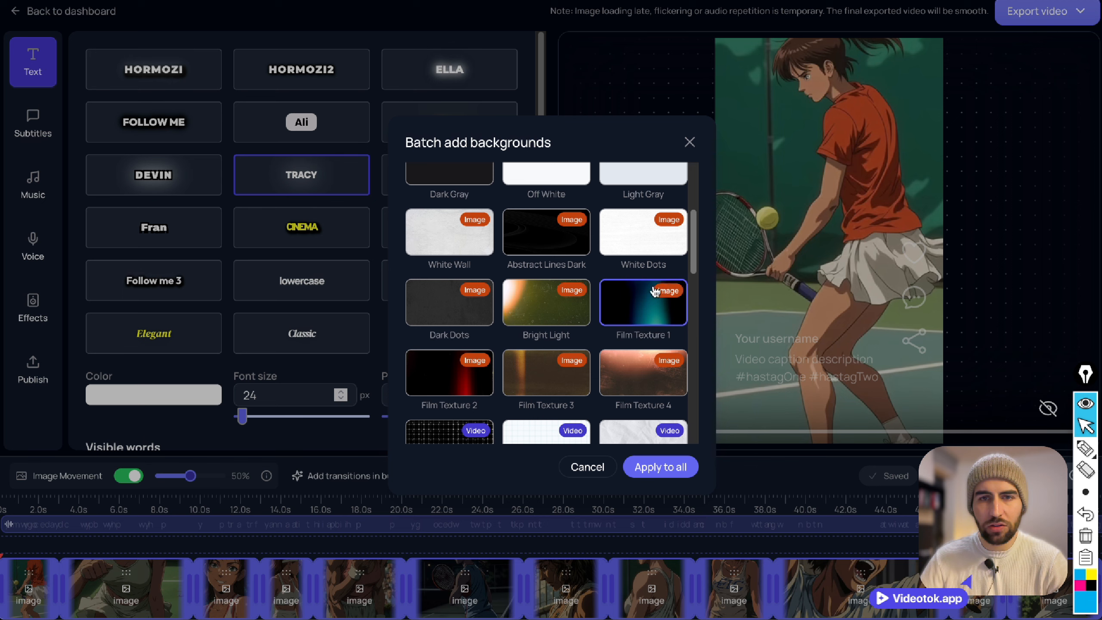
scroll(638, 360, up, 3)
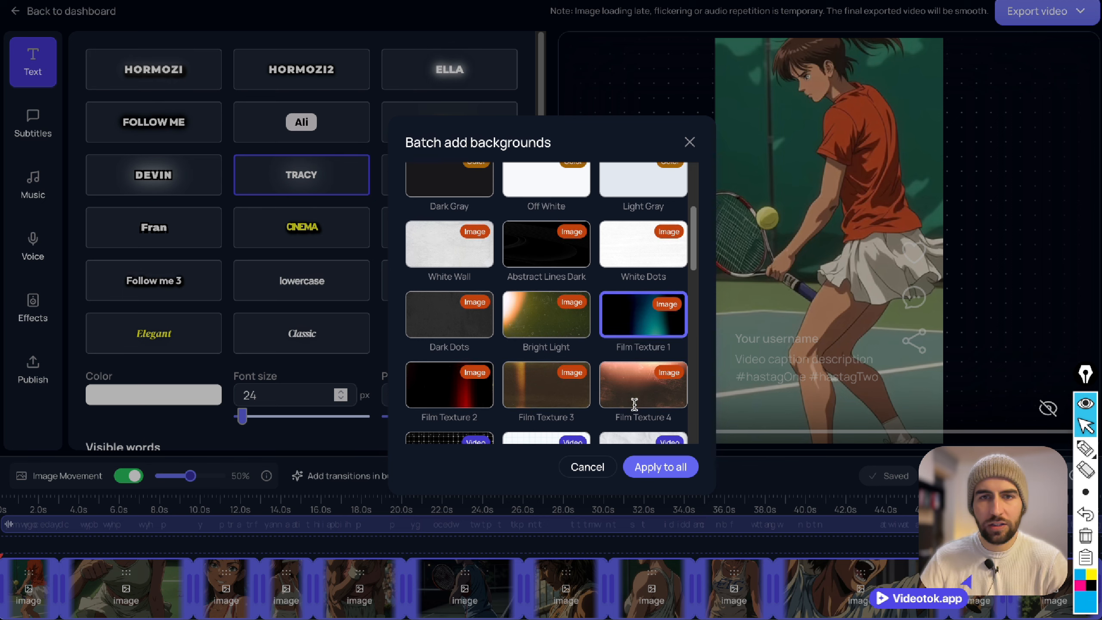
scroll(636, 410, down, 2)
scroll(636, 332, up, 3)
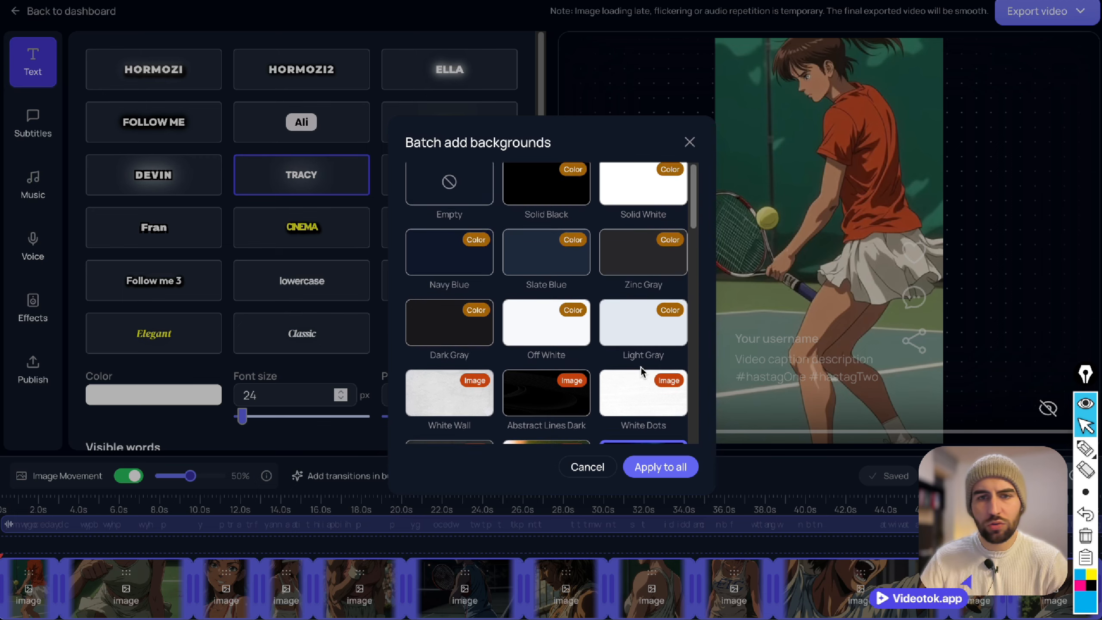
scroll(641, 367, down, 3)
scroll(608, 317, up, 3)
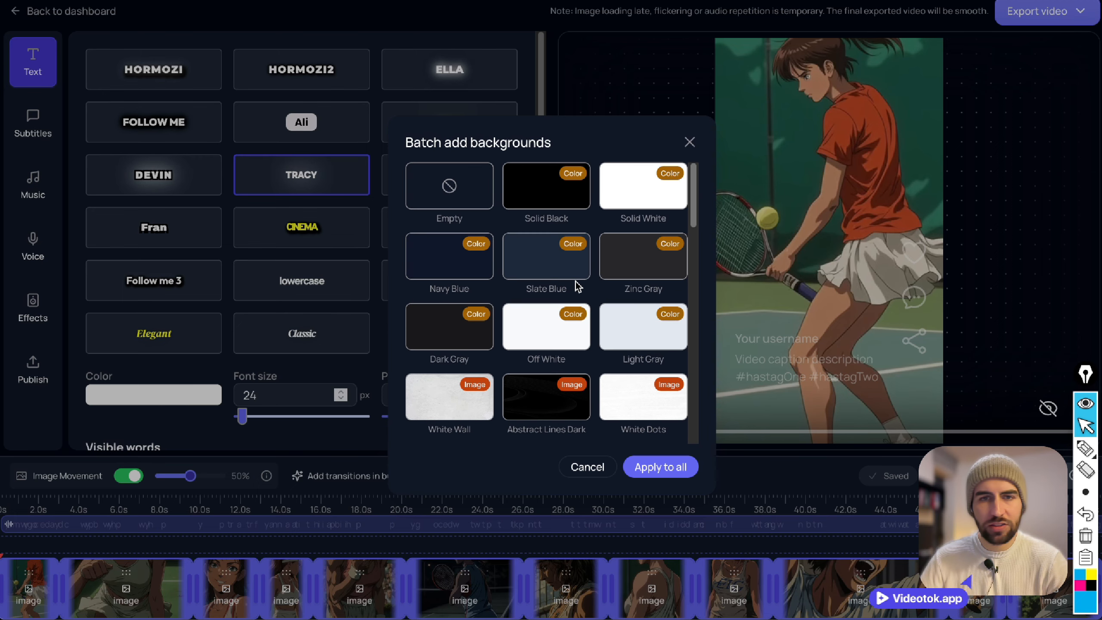
click(461, 198)
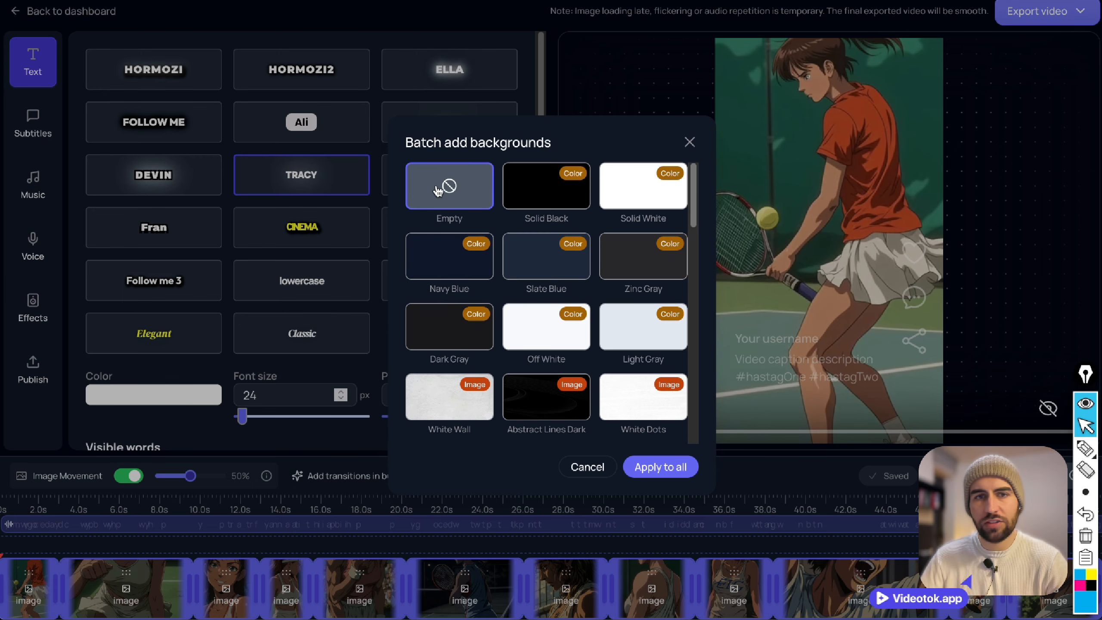
scroll(607, 304, down, 3)
click(655, 318)
click(656, 466)
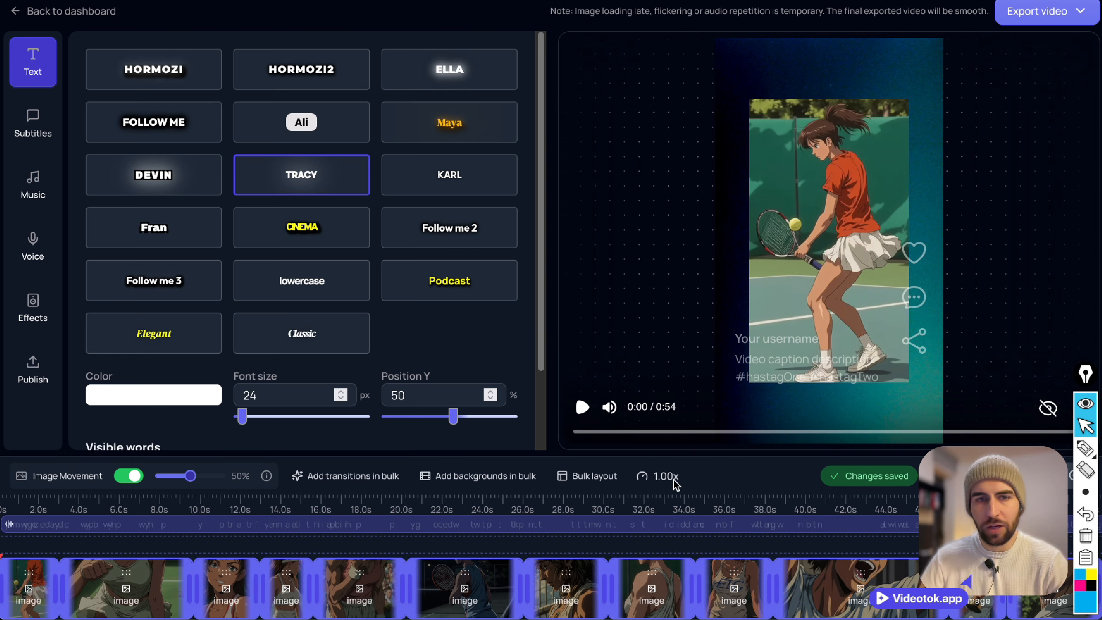
Apply the Original Size layout style in bulk to the clips with backgrounds.
click(581, 475)
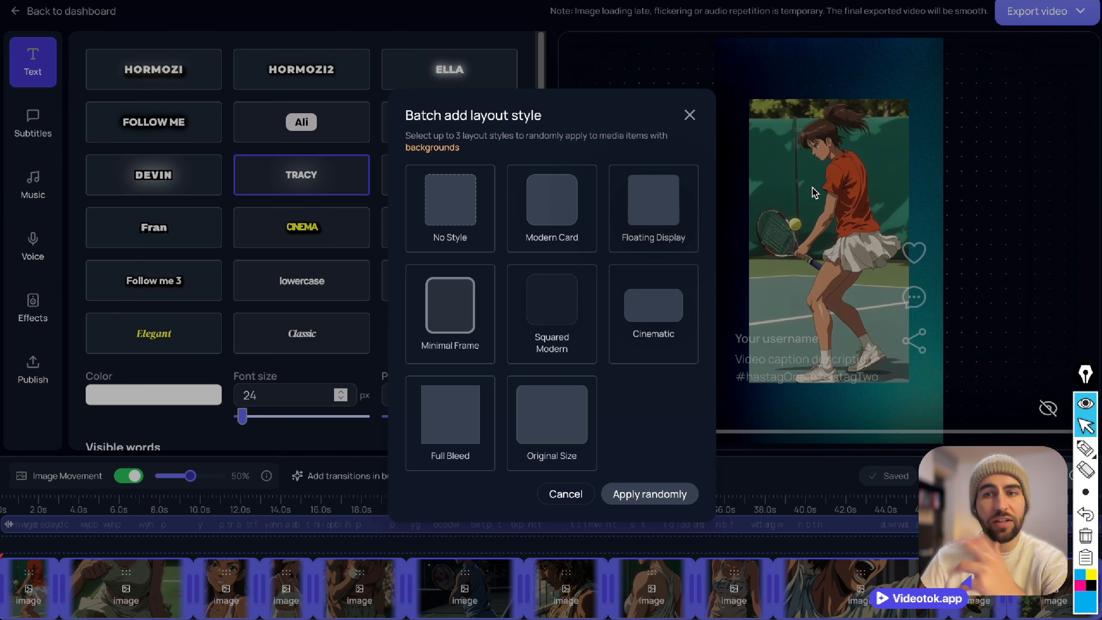
click(564, 431)
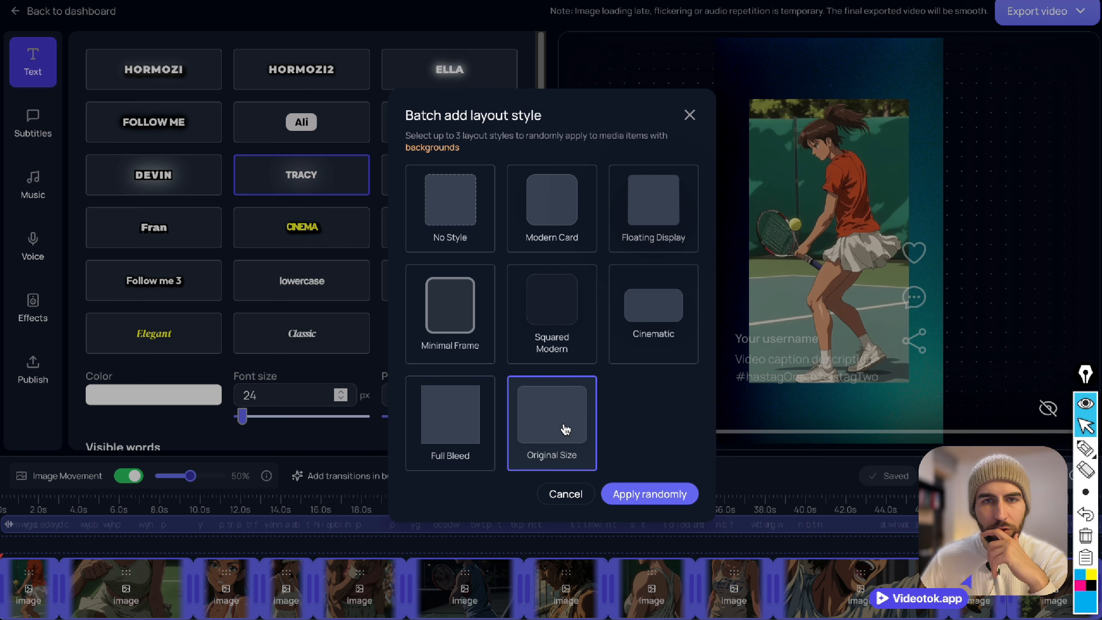
click(659, 494)
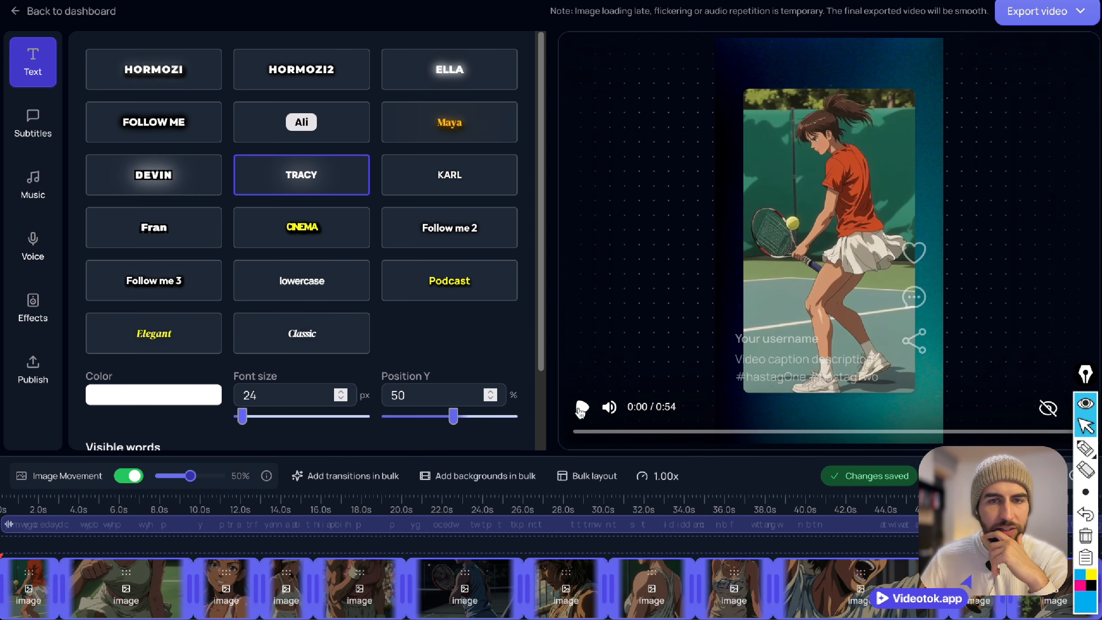
Set the video speed to 1.1x and preview the opening of the video.
click(664, 476)
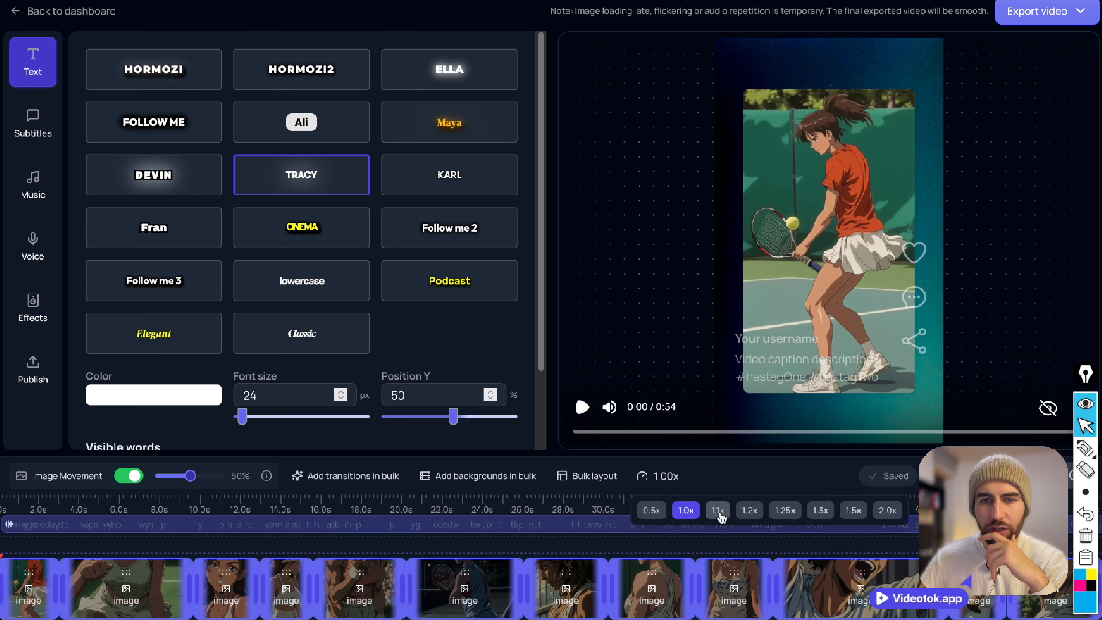
click(717, 511)
click(582, 406)
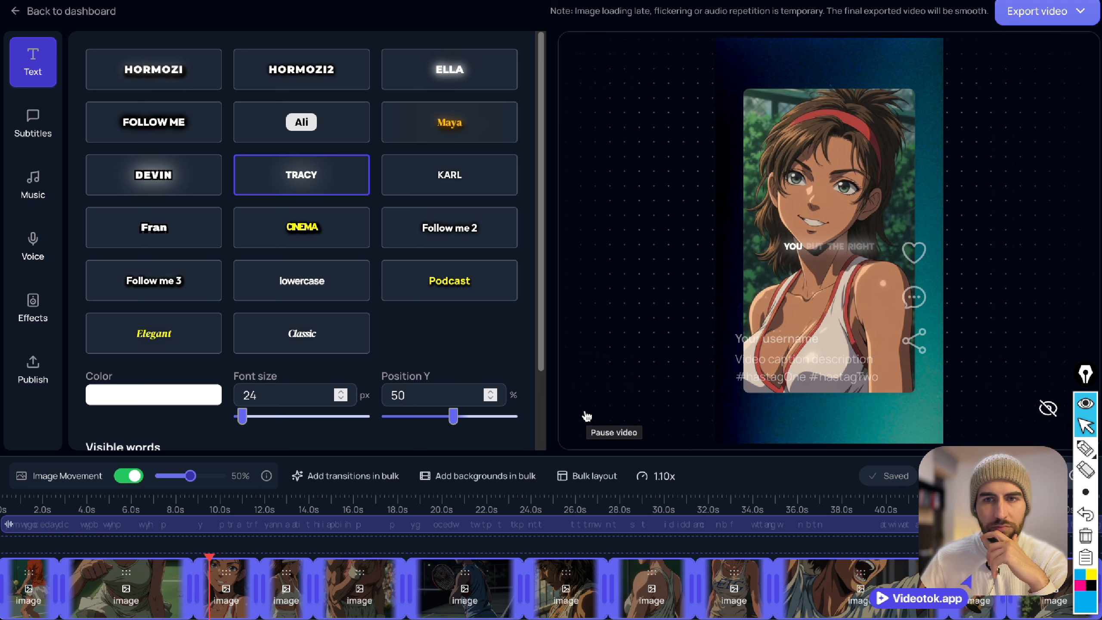
mouse_move(582, 415)
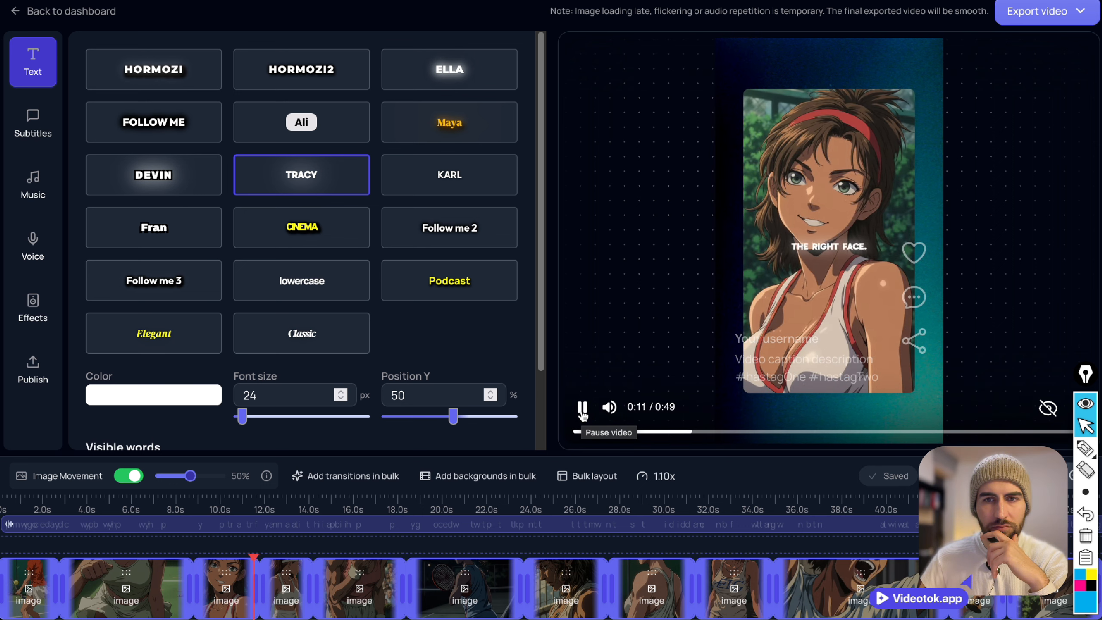
click(582, 414)
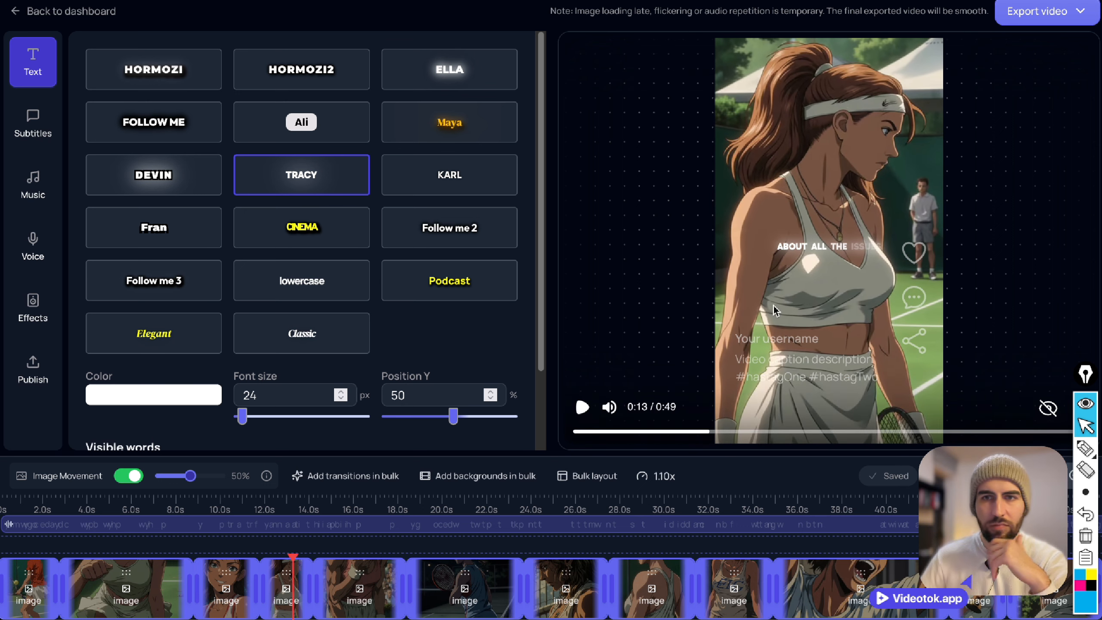
Switch the captions to the Classic style and preview them on the following clips.
click(307, 335)
click(583, 408)
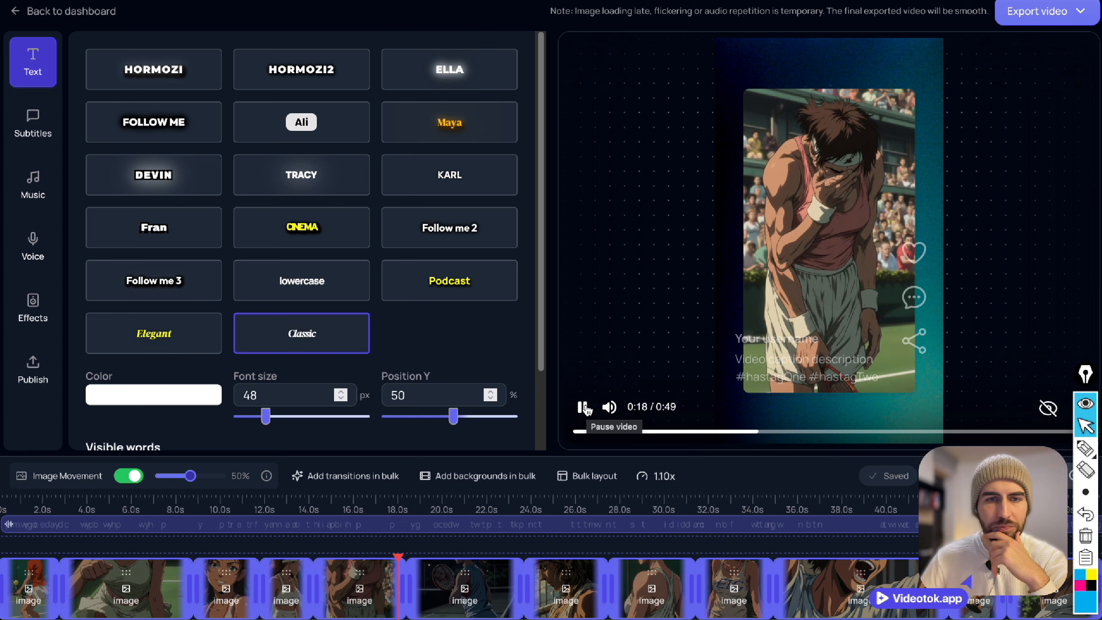
click(584, 407)
Open the replacement options for the clip before the playhead, check the media search types, and search the saved images for "f1".
mouse_move(383, 588)
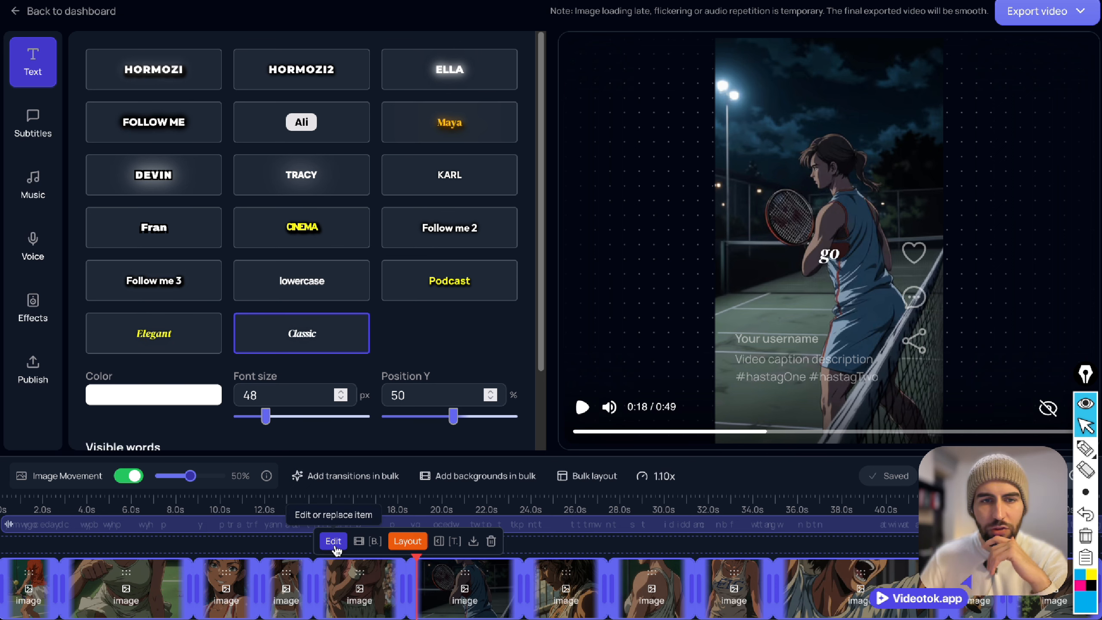
click(333, 541)
click(294, 256)
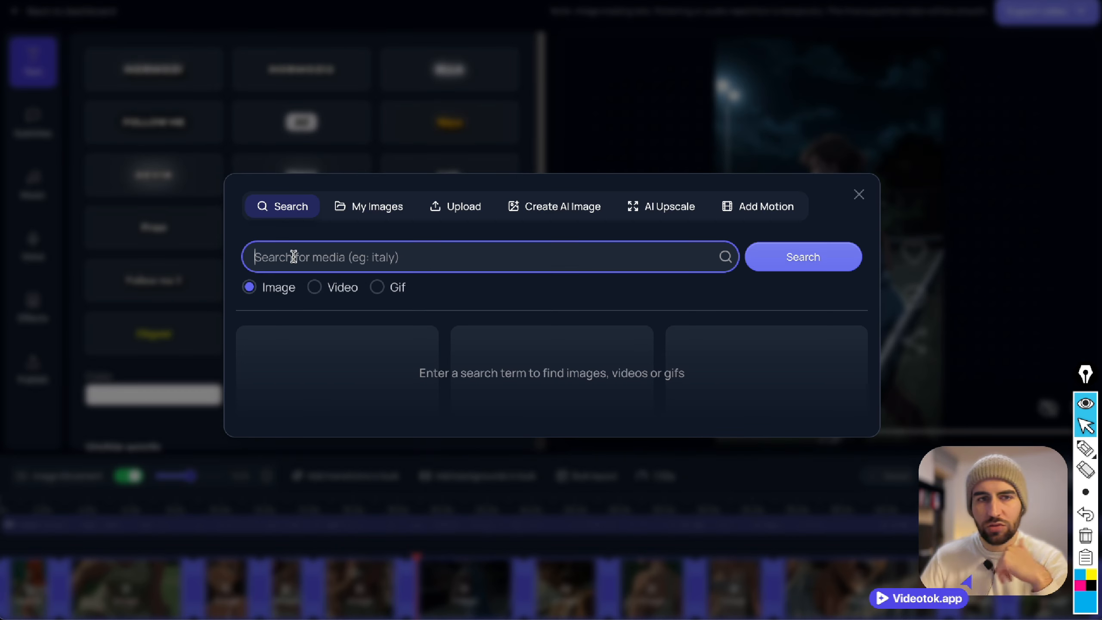
click(315, 287)
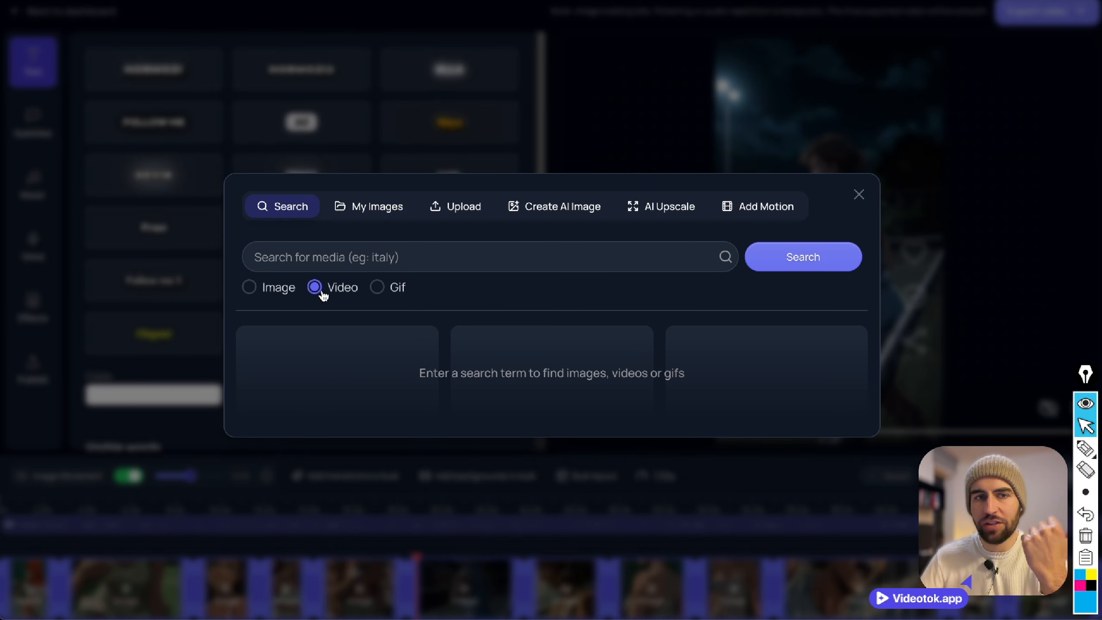
click(369, 208)
click(413, 282)
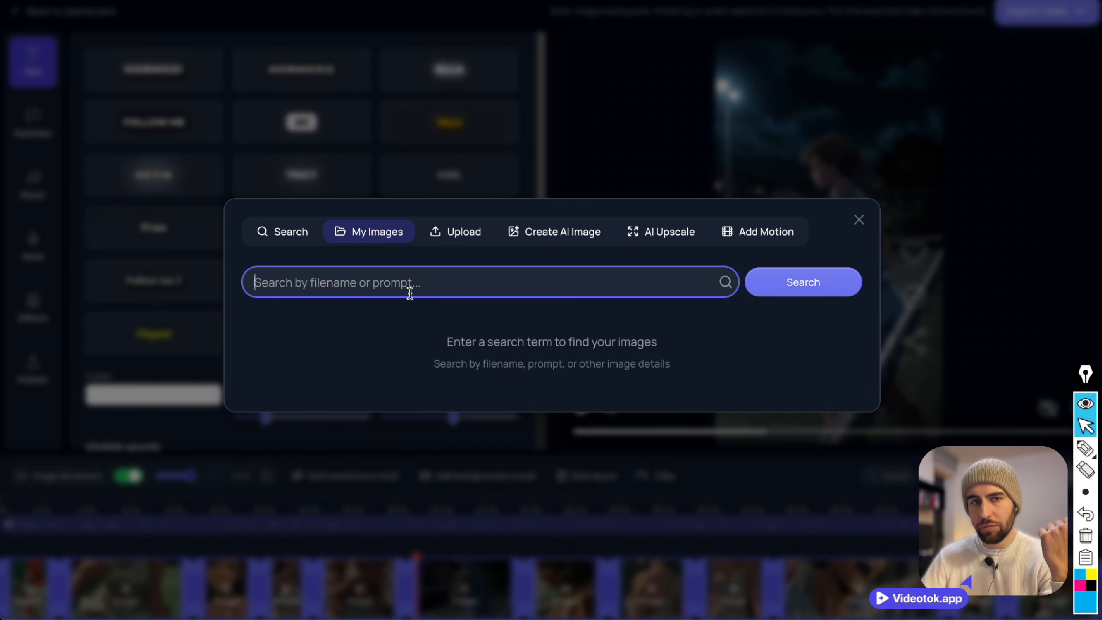
text(f1)
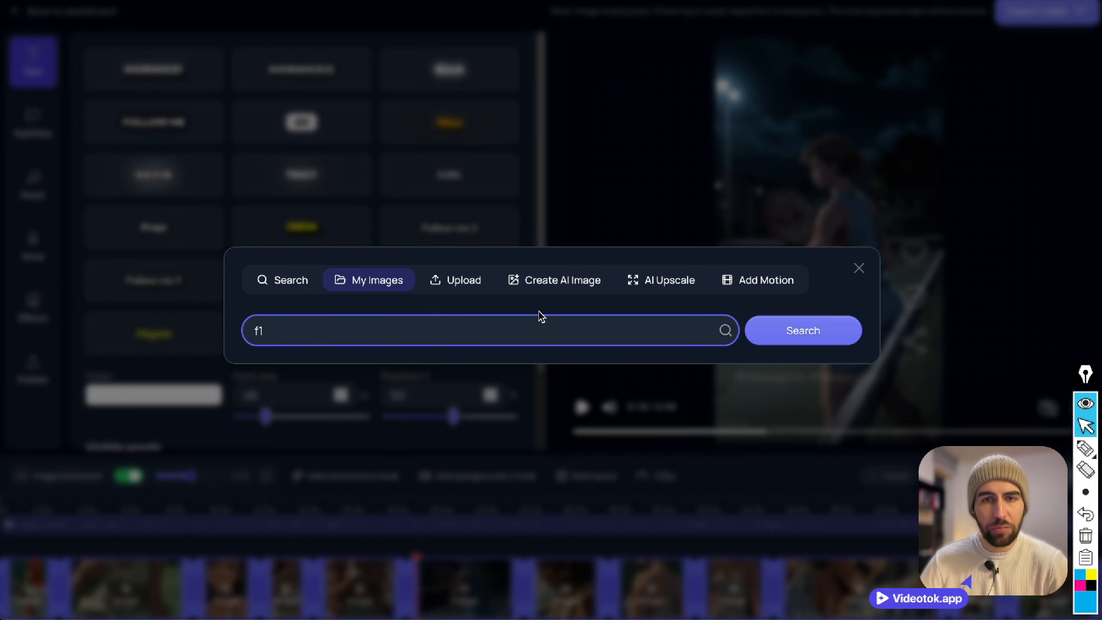
click(848, 343)
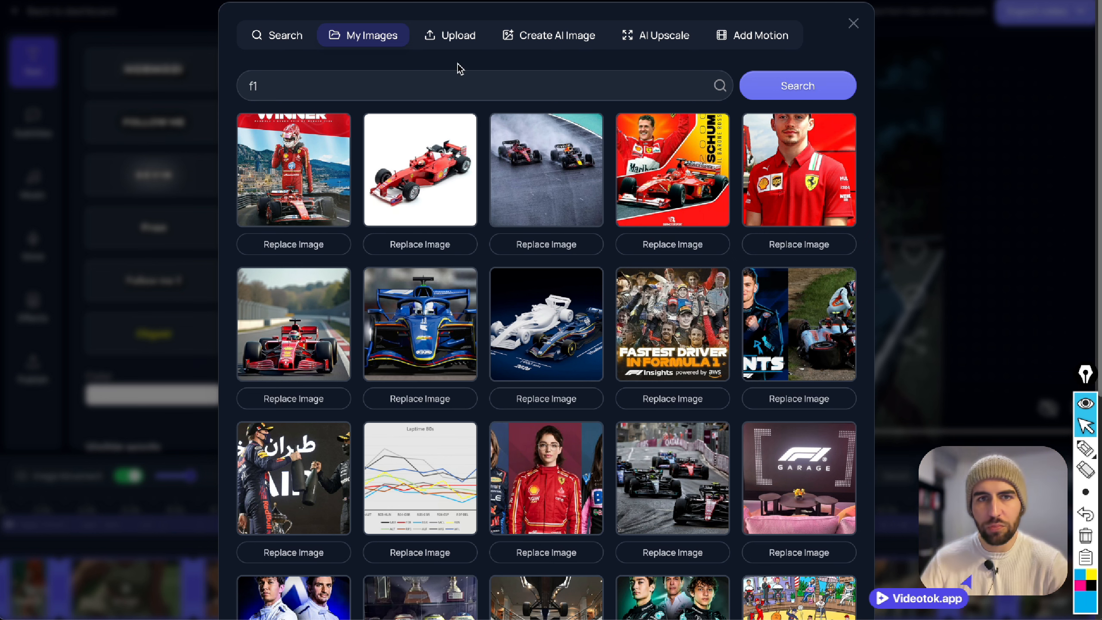
Look through the upload, AI image creation, AI upscale and add motion options for the clip's image.
click(451, 39)
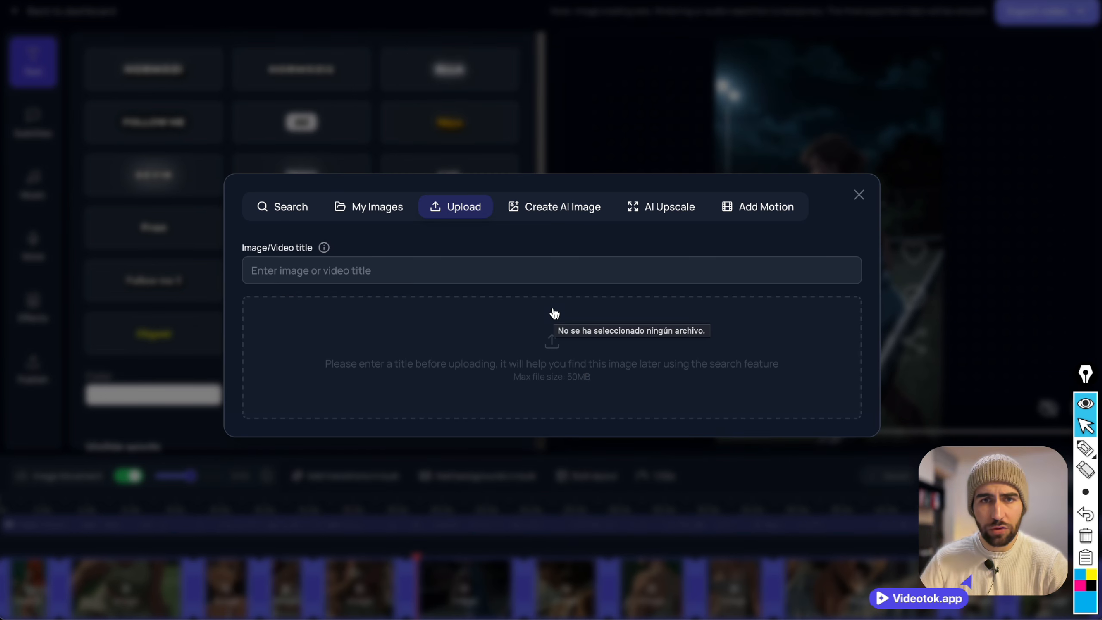
click(566, 207)
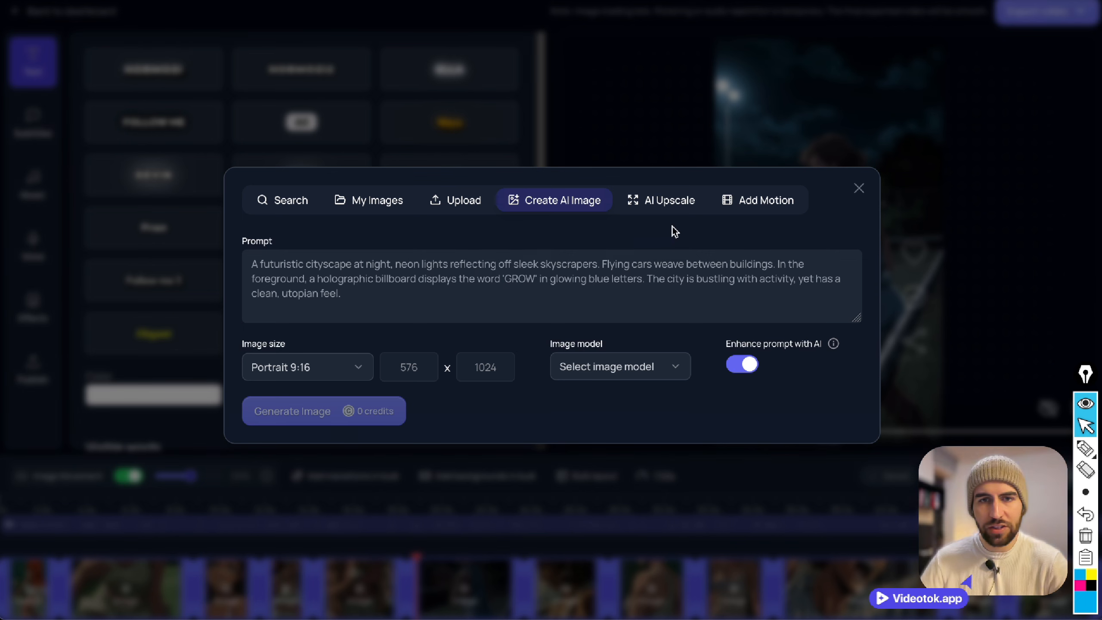
click(673, 202)
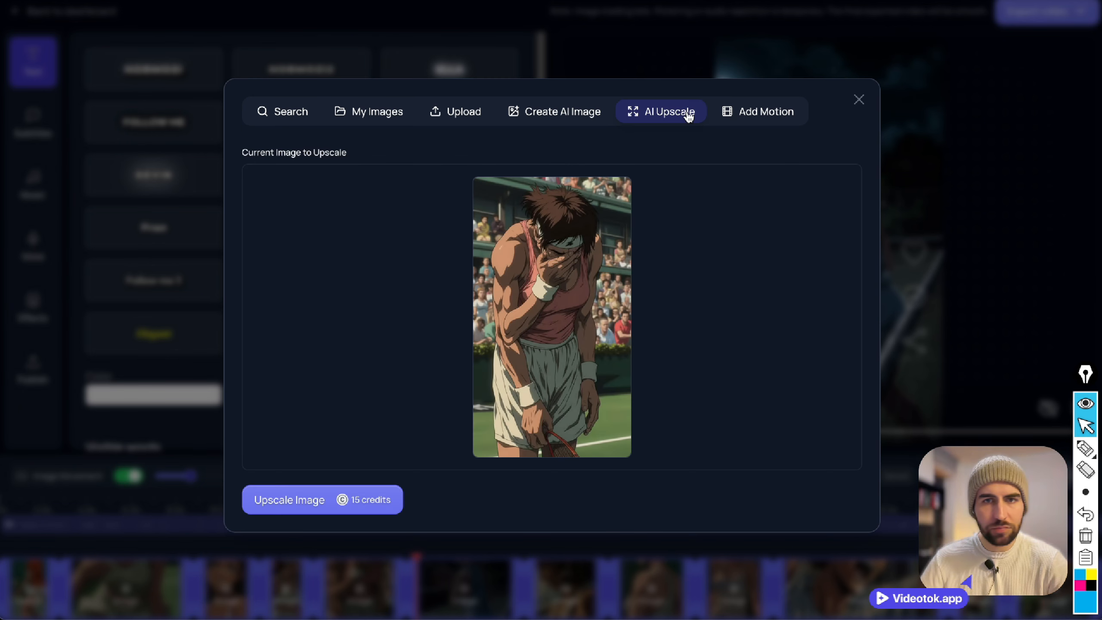
click(772, 115)
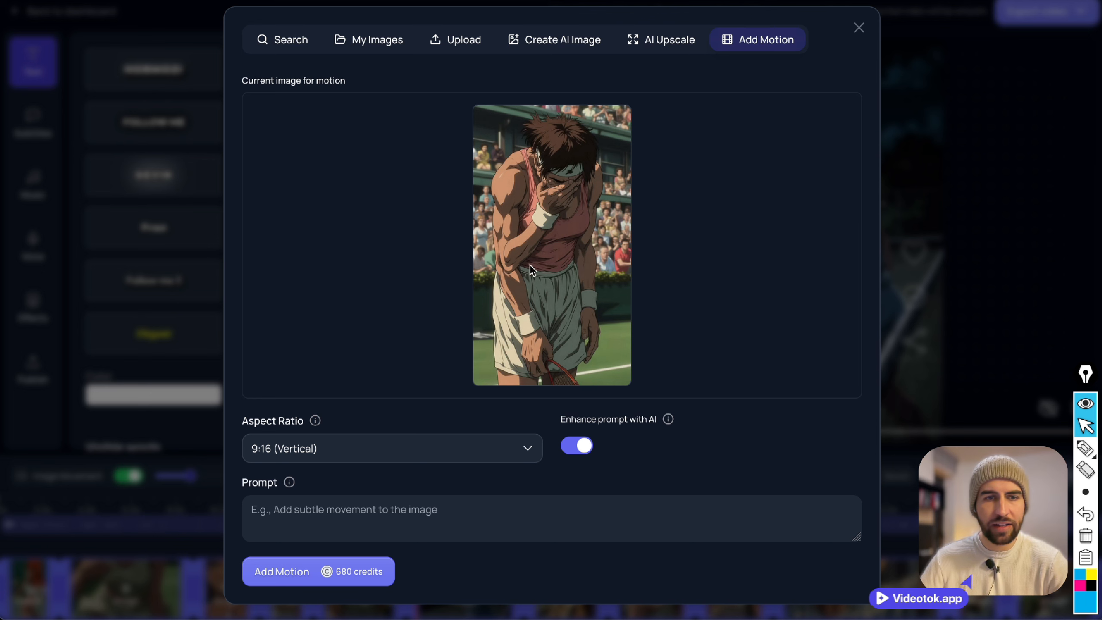
Enter the AI image prompt "tennis player with some problems on the leg, she is injured, anime style, anime, manga".
click(572, 40)
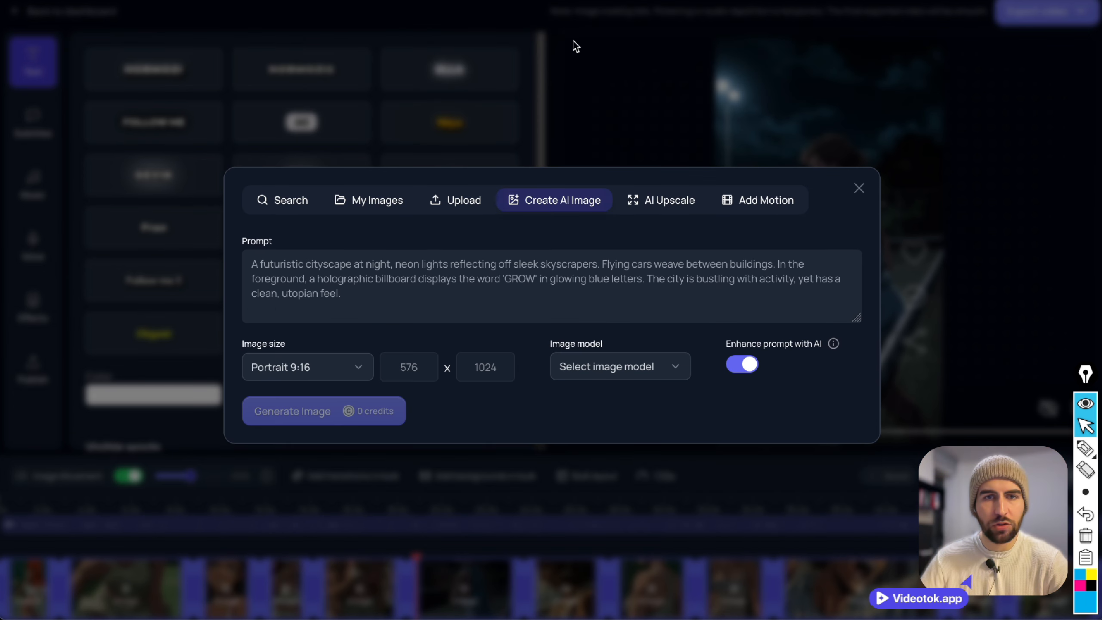
text(tennis player with som)
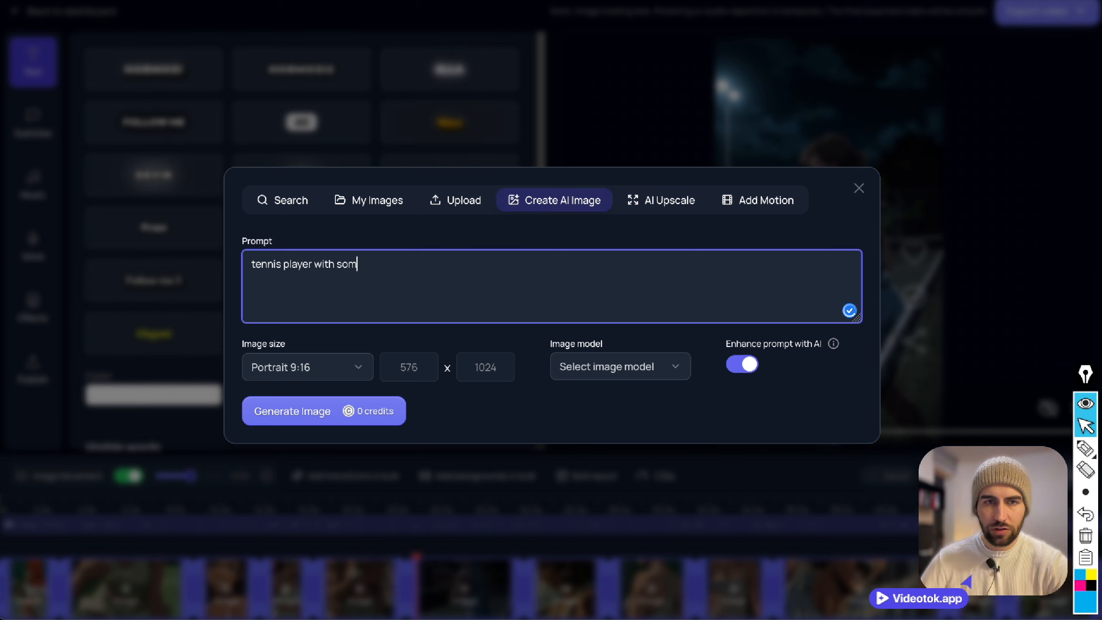
text(e problems on the l)
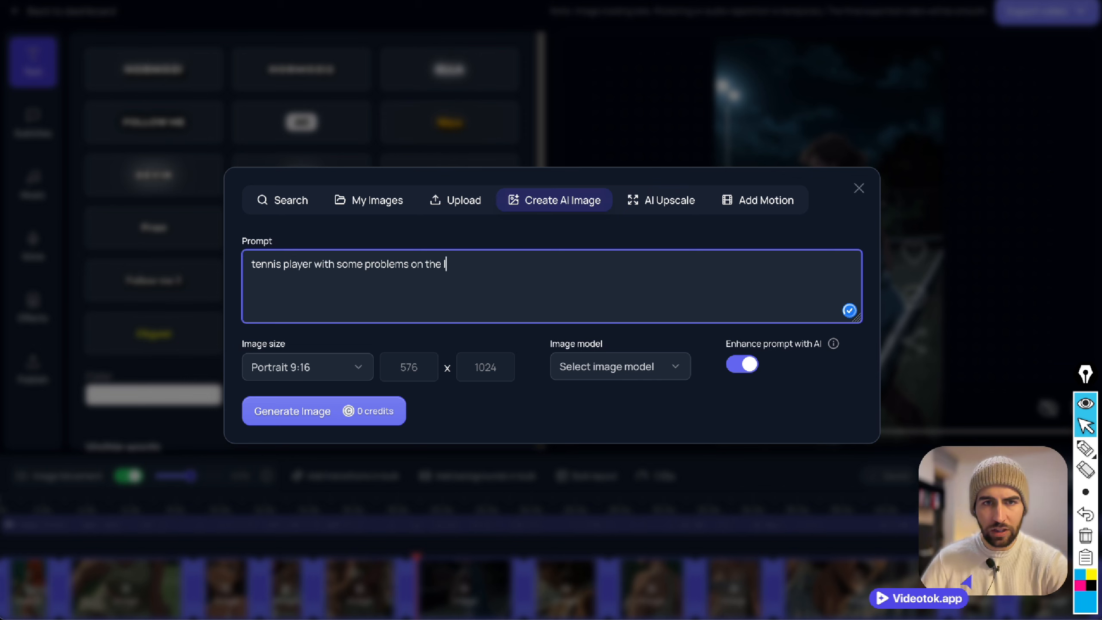
text(eg, she is injured, an)
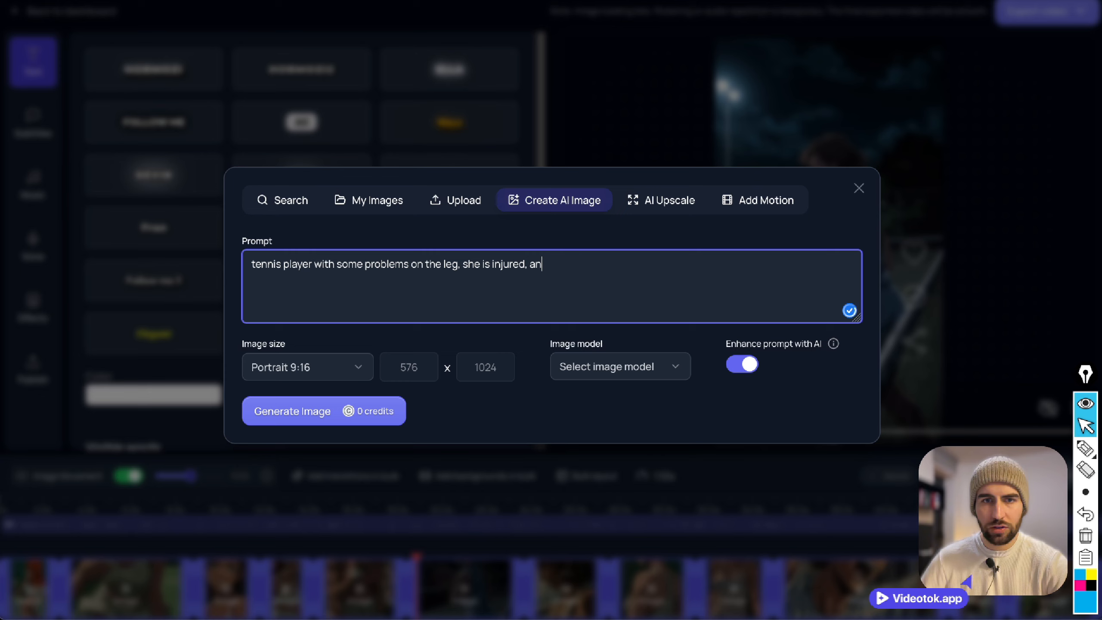
text(ime style, anime, manga)
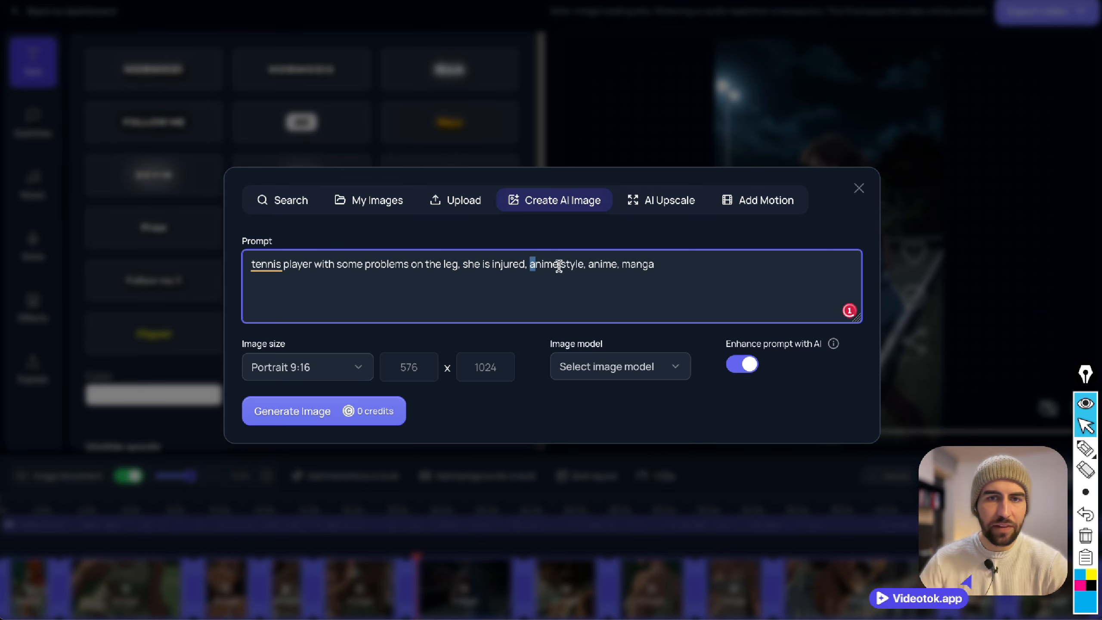
drag(529, 264, 754, 287)
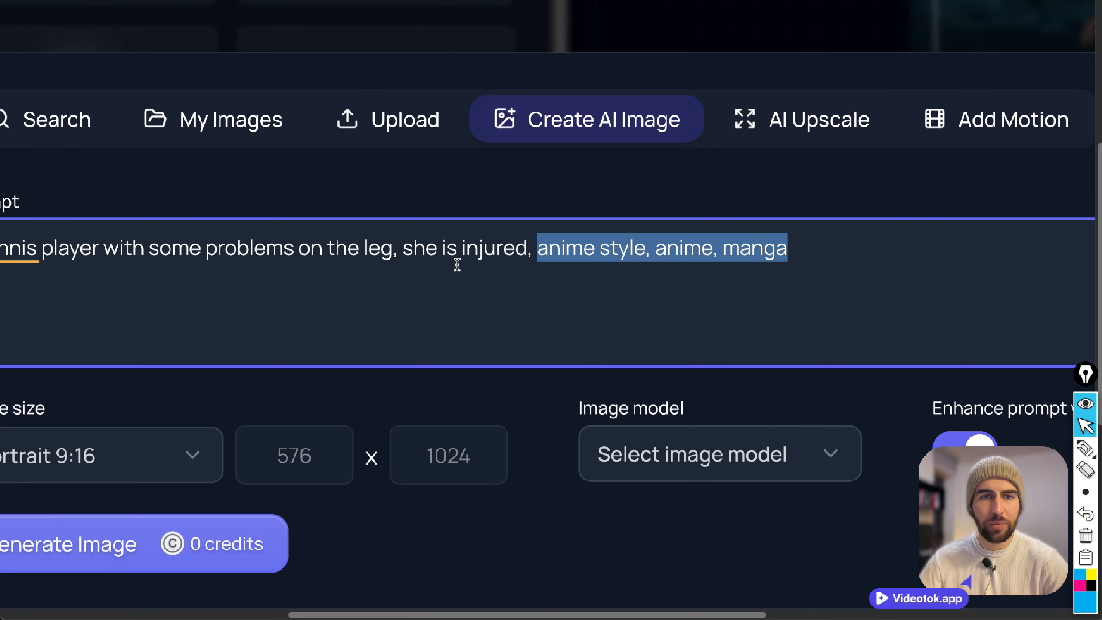
drag(526, 251, 428, 251)
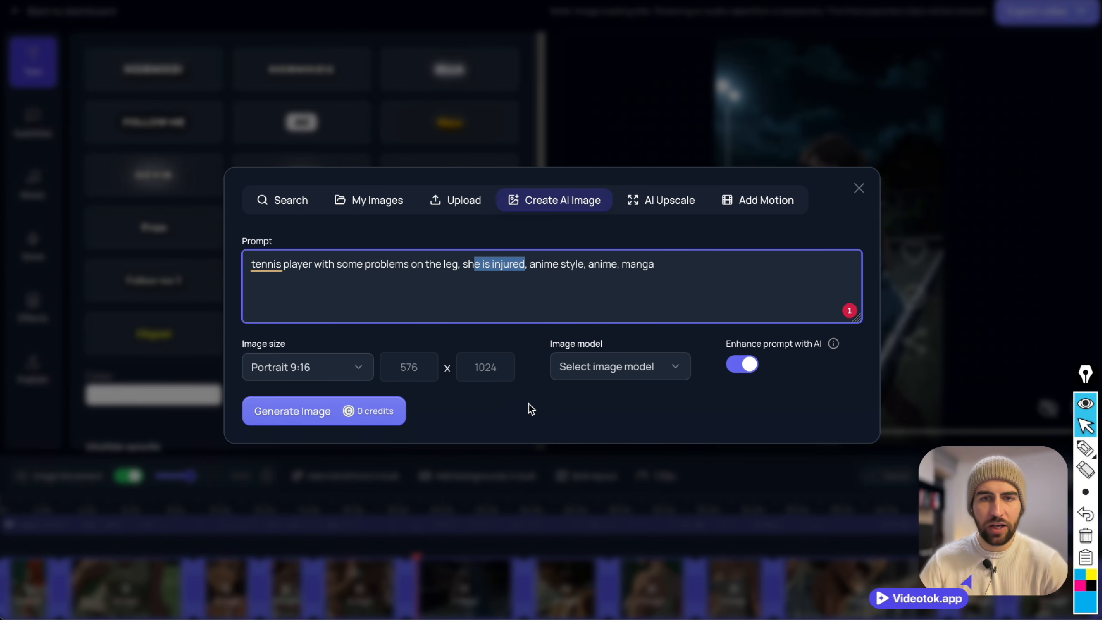
Choose the Flux schnell image model and turn off AI prompt enhancement for the new image.
click(657, 374)
click(624, 398)
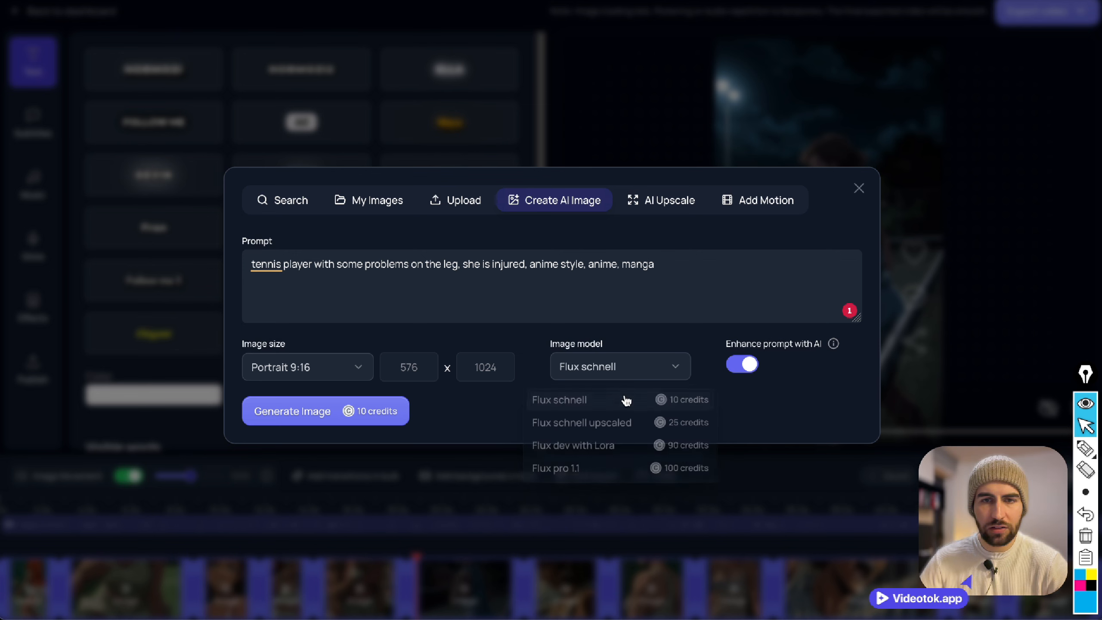
click(751, 368)
click(748, 365)
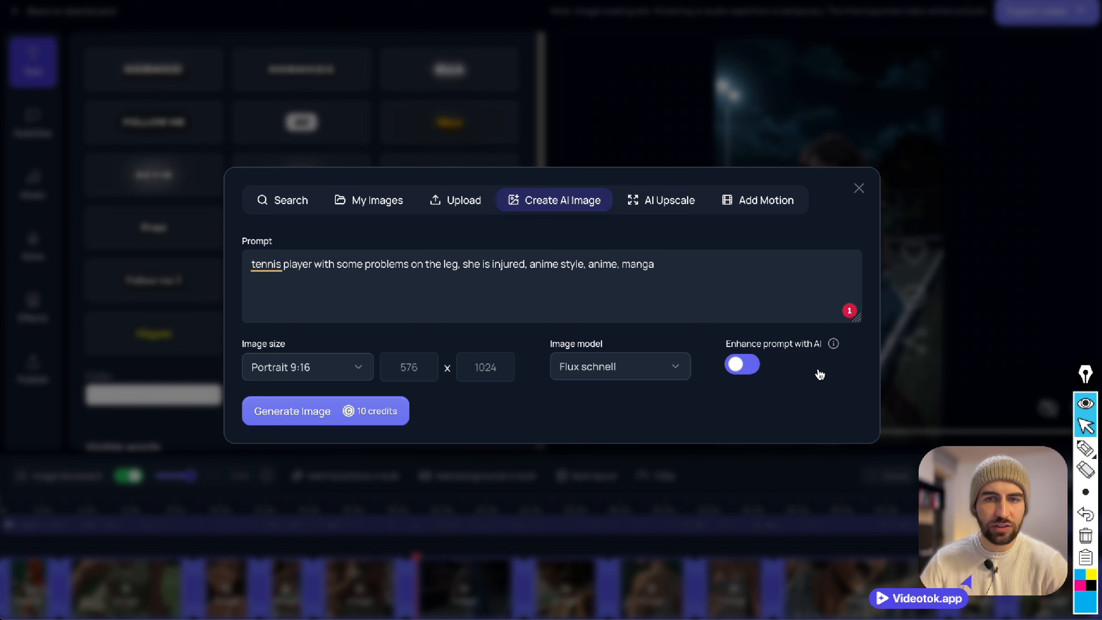
Turn off AI prompt enhancement and generate two versions of the injured tennis player image.
click(738, 369)
click(393, 418)
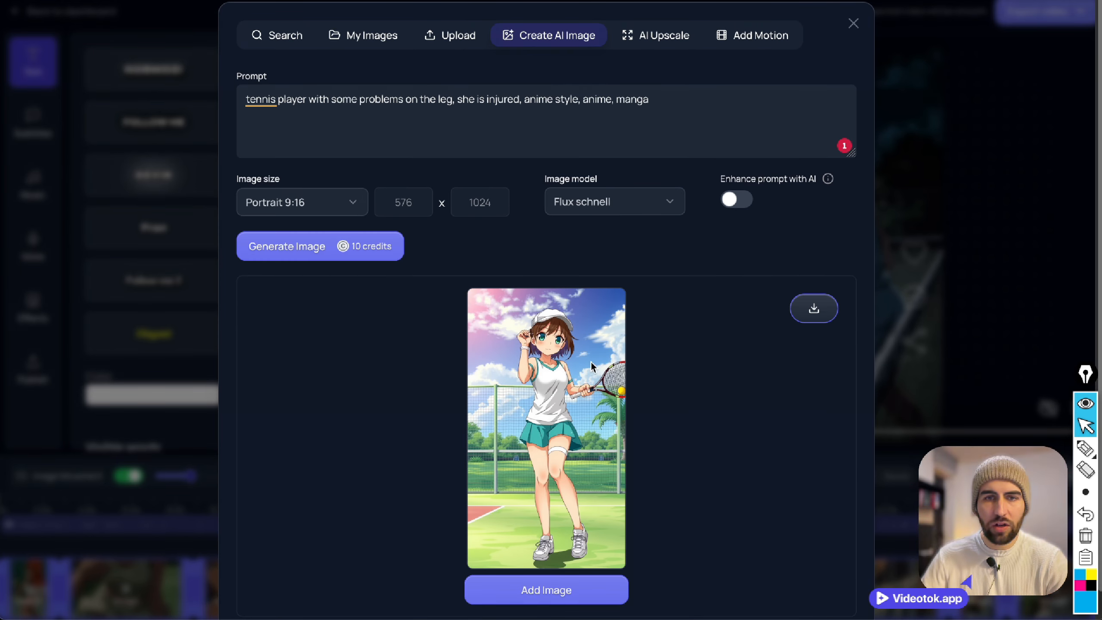
click(386, 259)
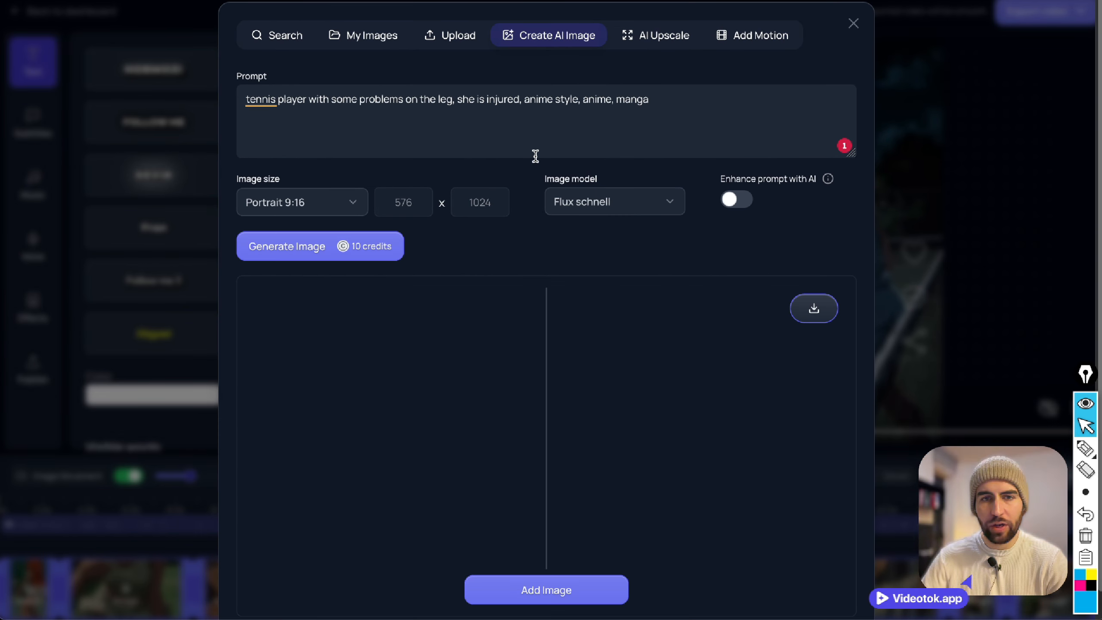
Turn AI prompt enhancement on, regenerate the tennis player image twice, and add the latest result to the clip.
click(729, 201)
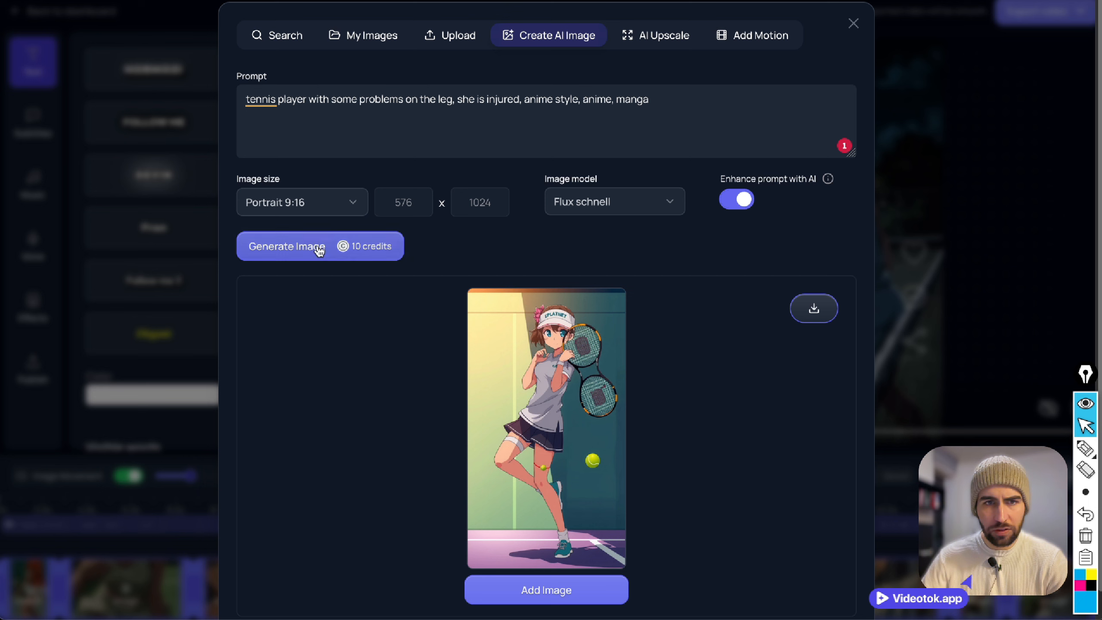
click(320, 247)
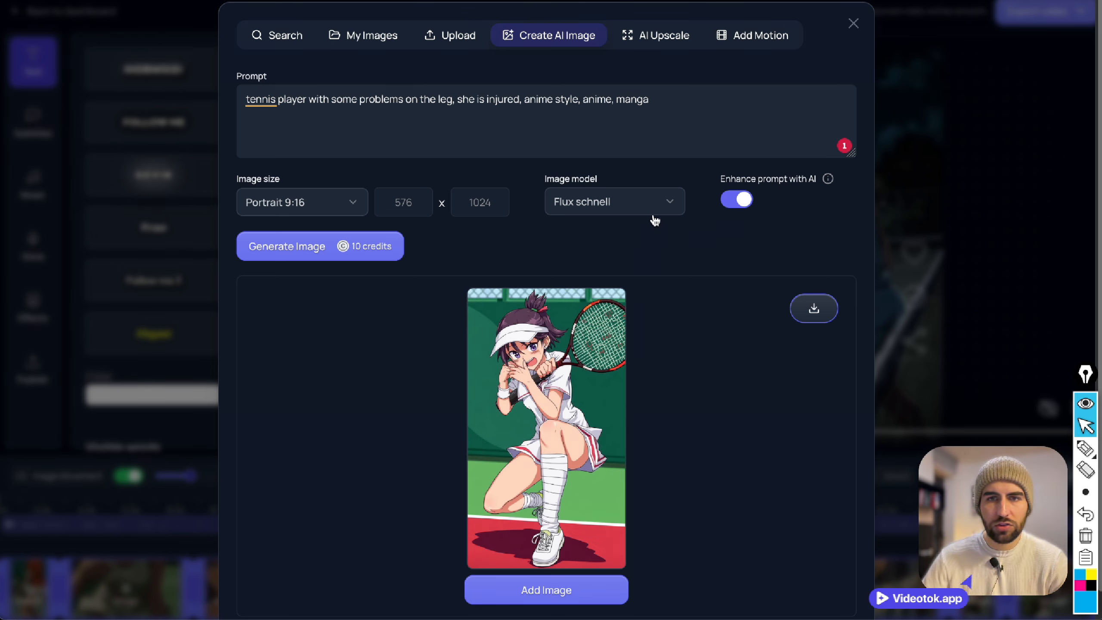
click(329, 255)
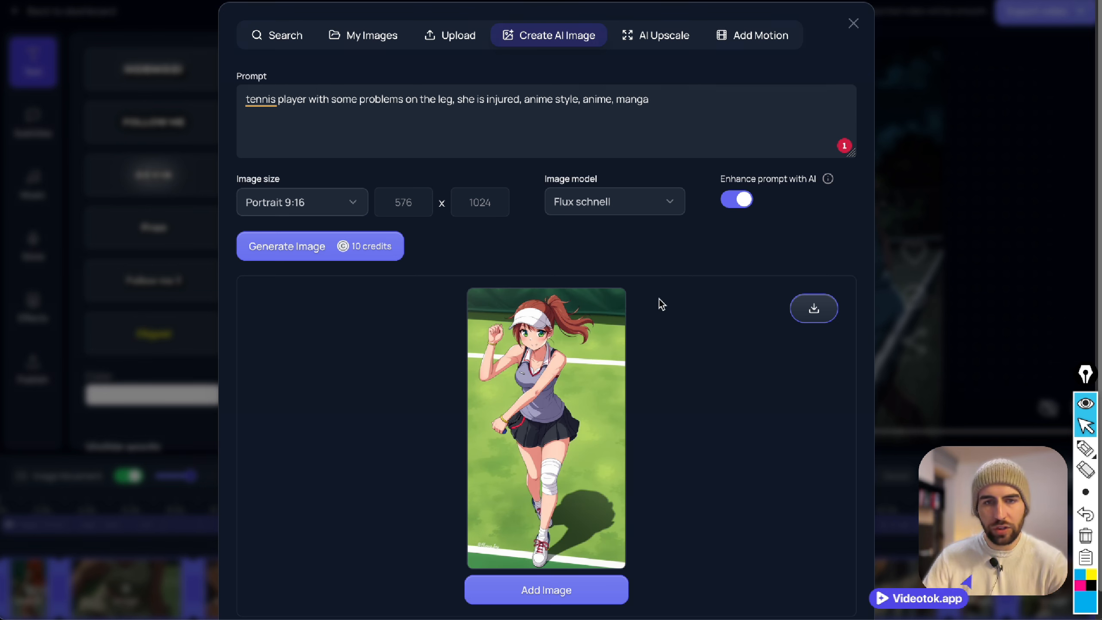
click(599, 593)
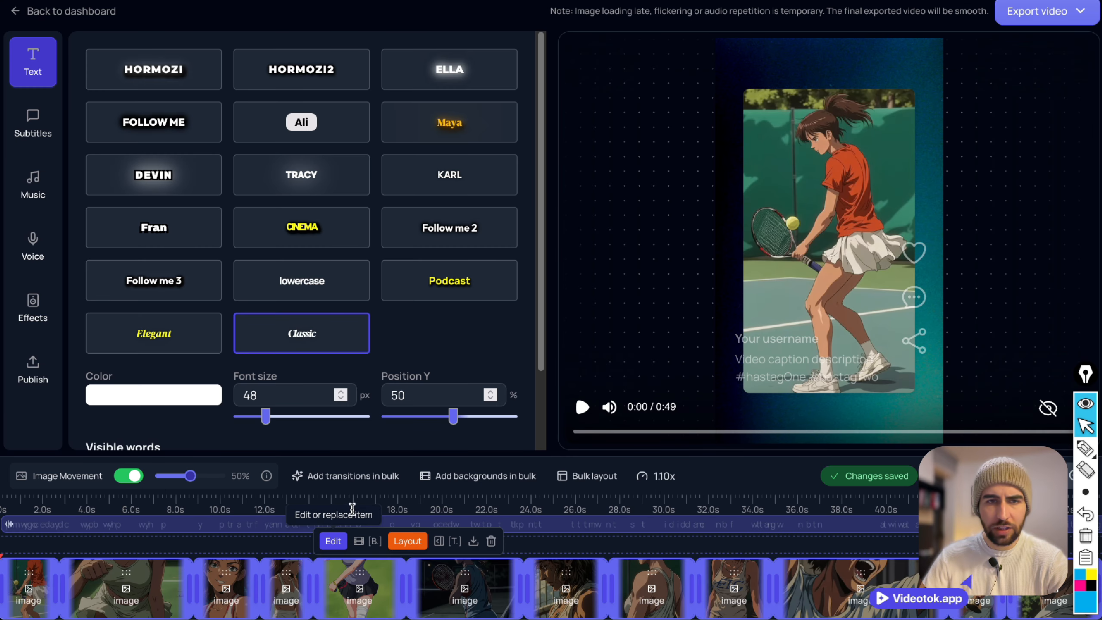
click(365, 501)
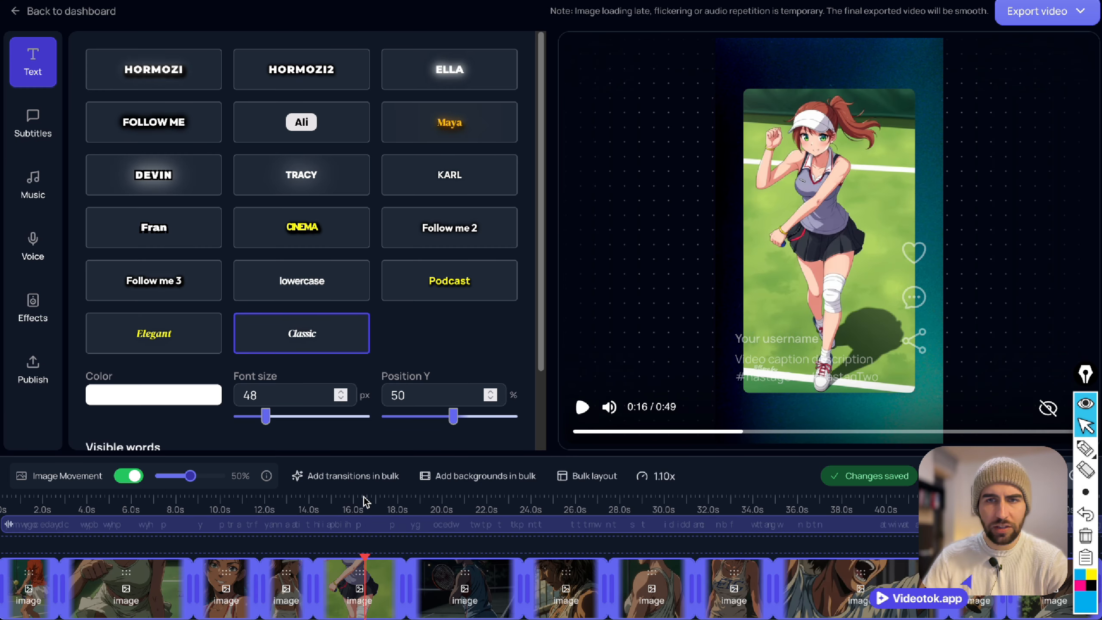
mouse_move(388, 569)
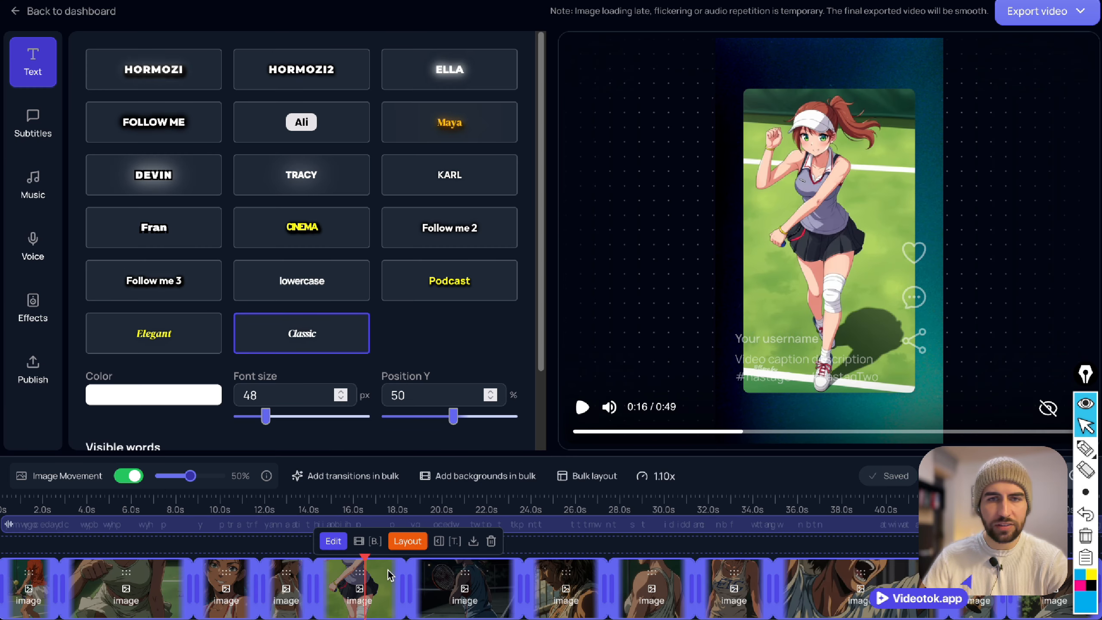
Preview the Epic music tracks Fury of the North, Saga of Shadows, Epic Throttle Nights and Heavy Risen Shadows.
click(33, 184)
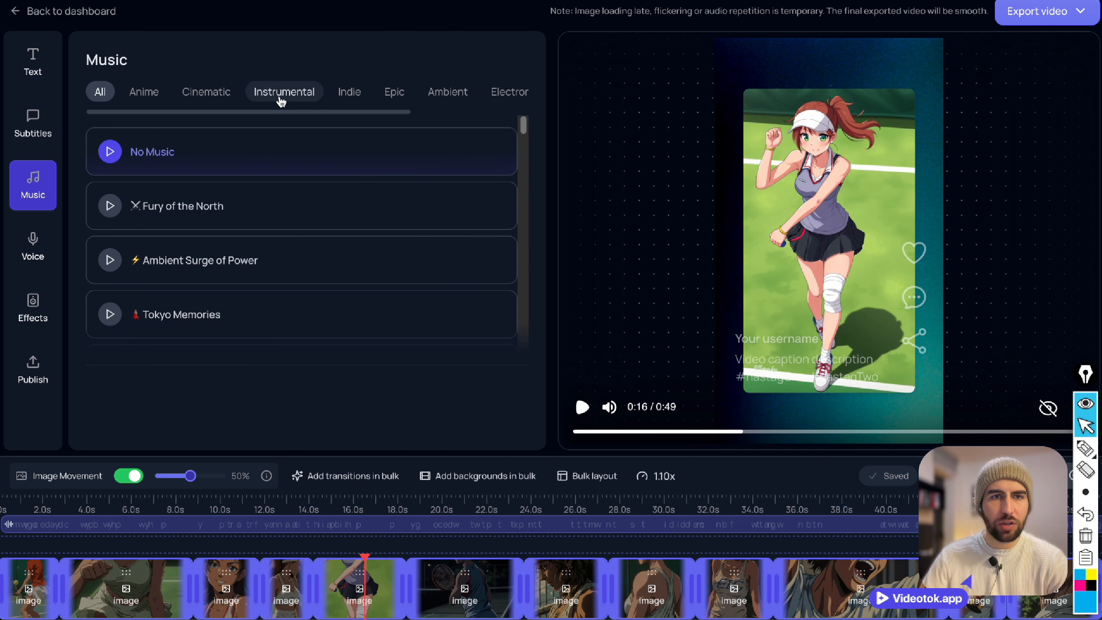
click(396, 97)
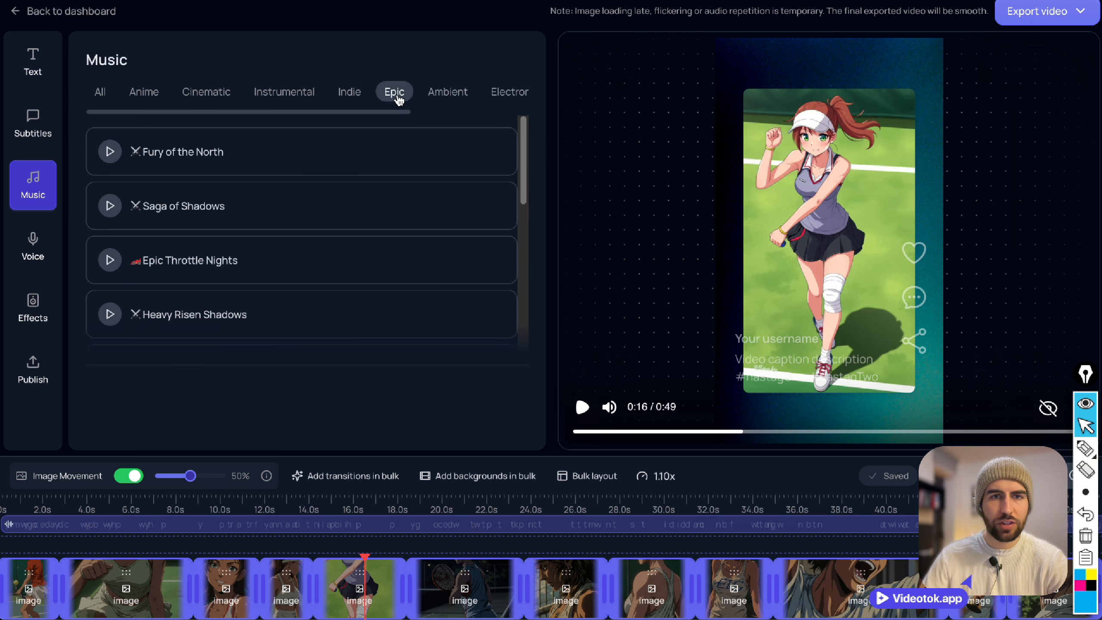
click(106, 154)
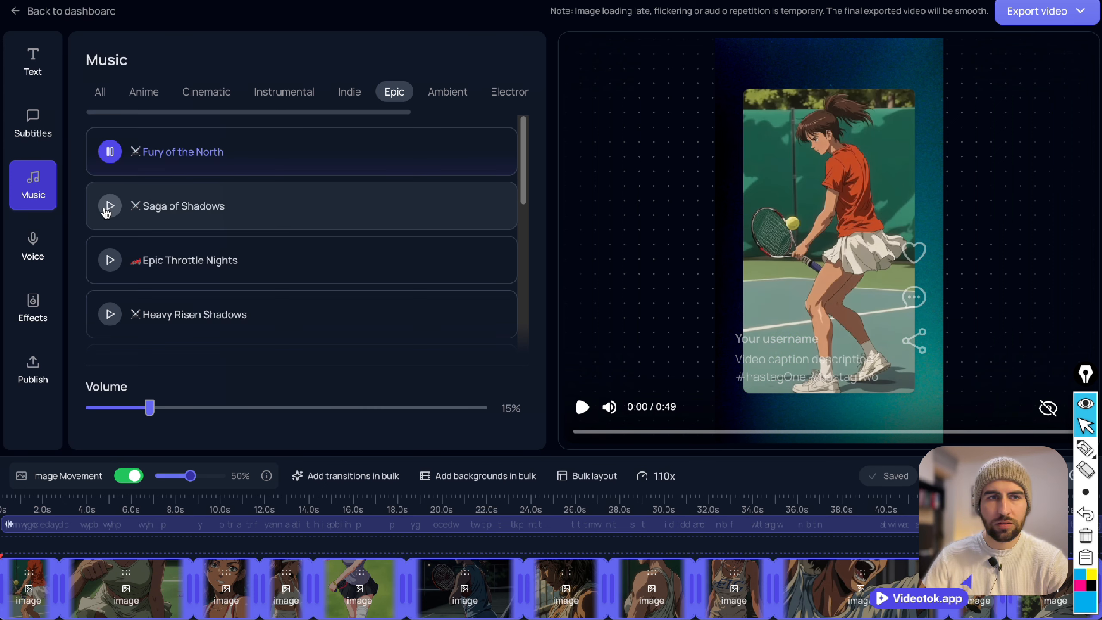
click(106, 208)
click(113, 260)
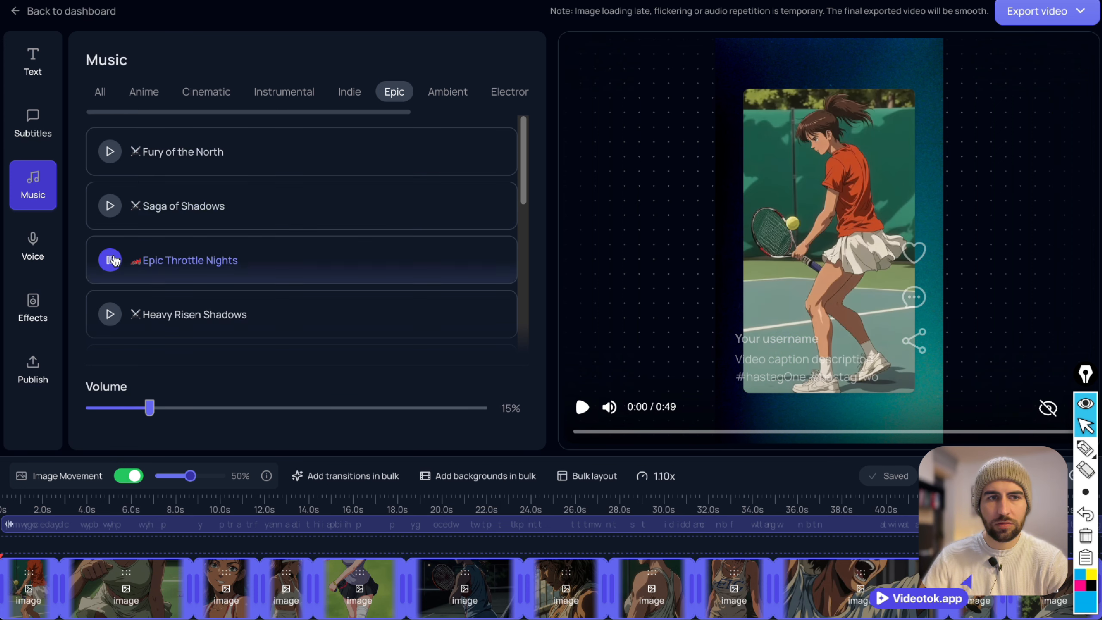
click(105, 314)
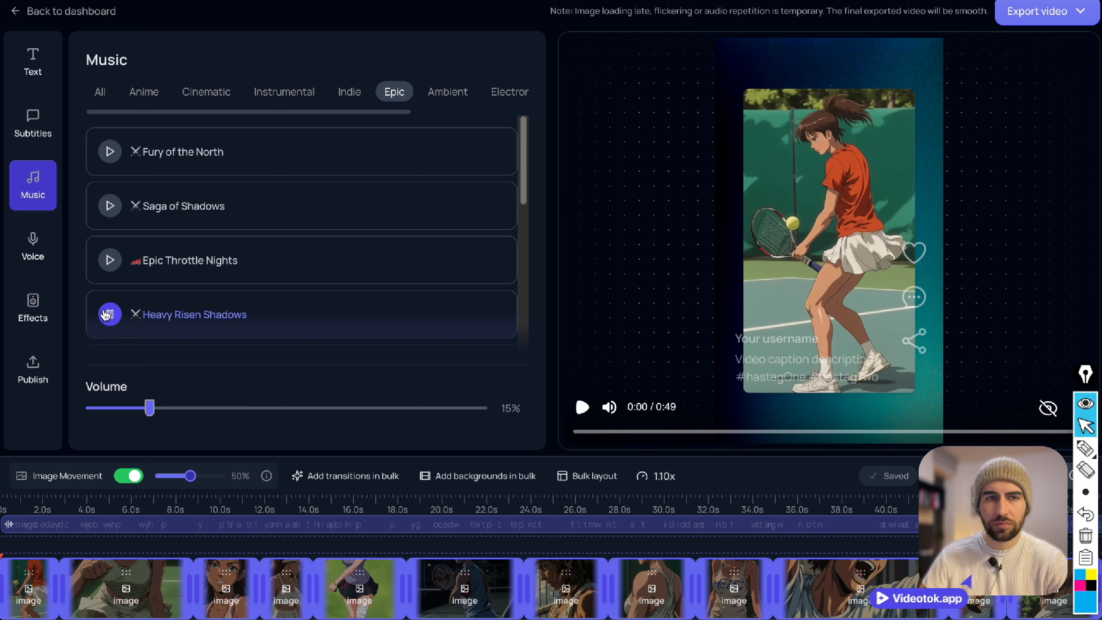
Choose Fury of the North as the background music, stop the track preview, and set the music volume to 25%.
click(164, 165)
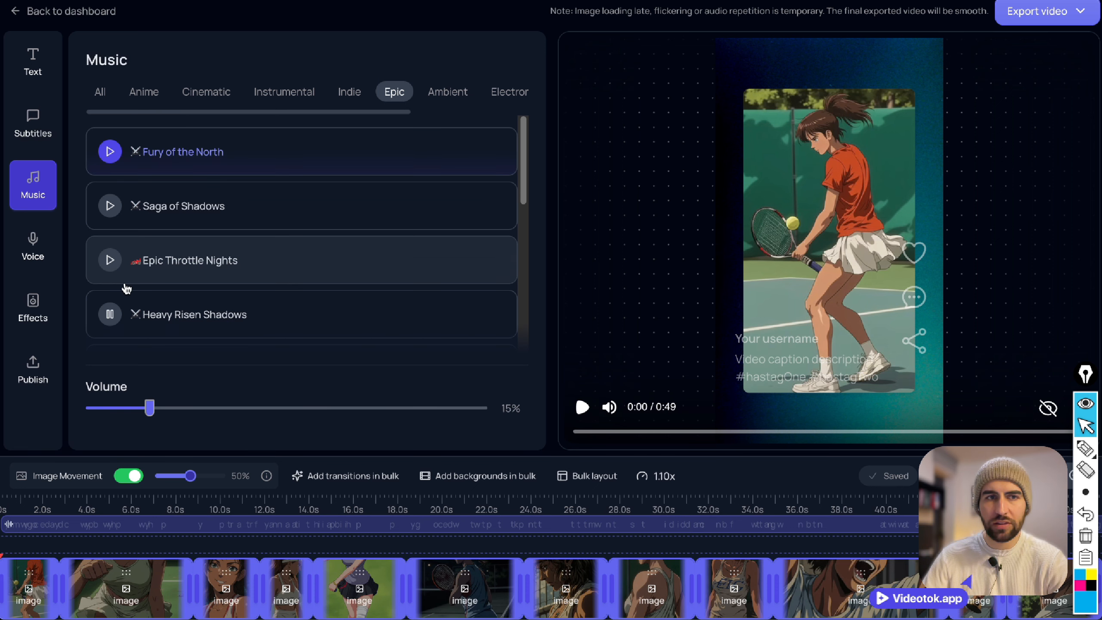
click(109, 315)
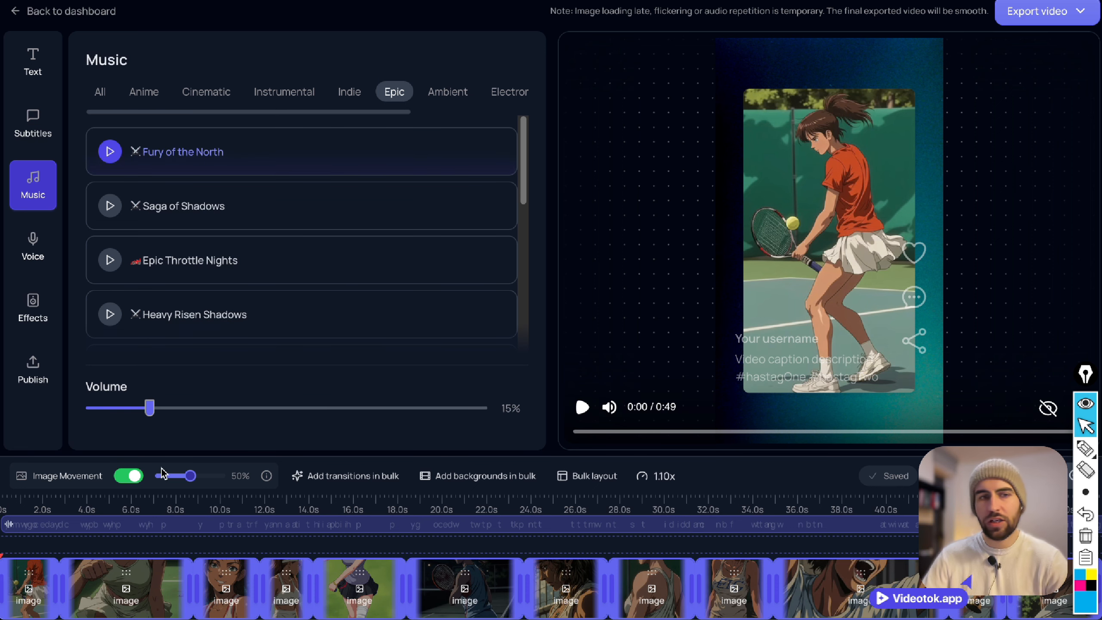
click(192, 408)
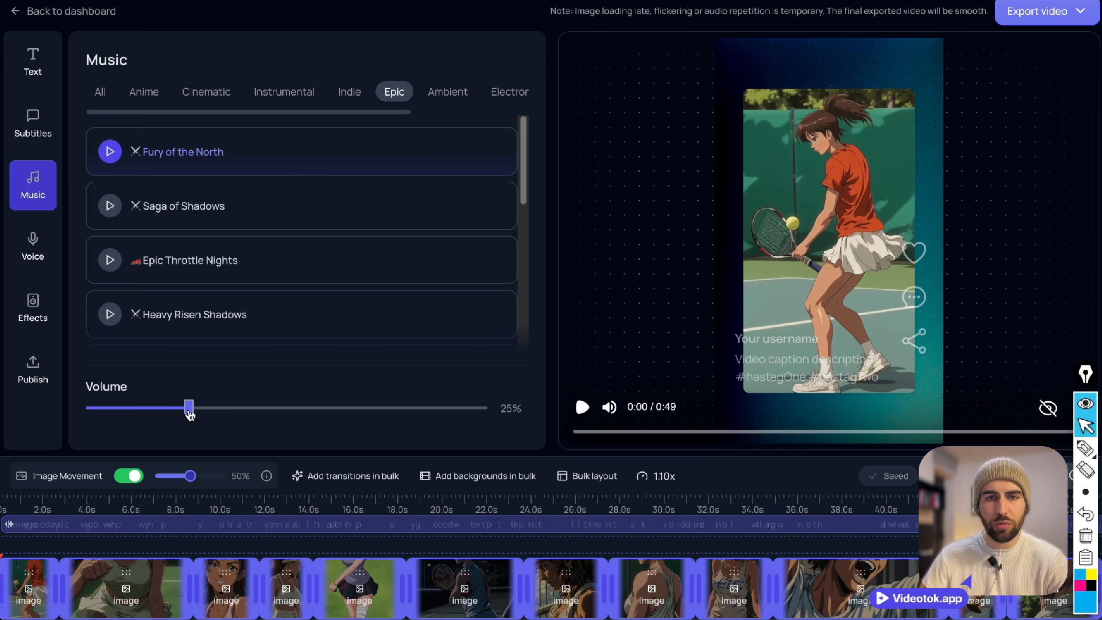
Add the Whoosh sound effect and the iPhone Camera foley sound to the timeline.
click(42, 309)
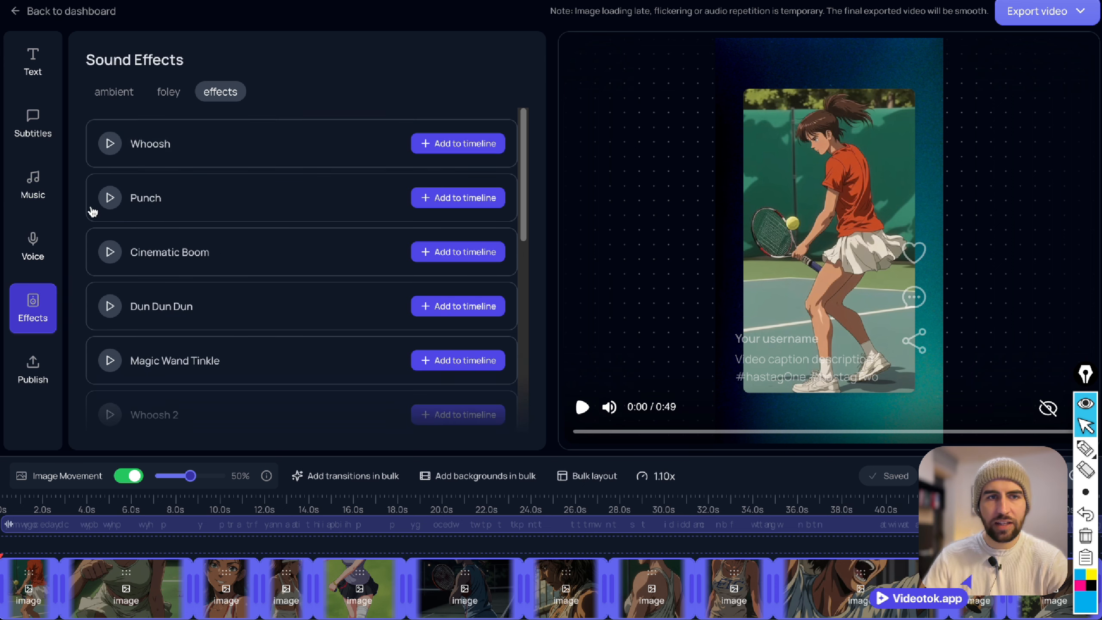
click(445, 142)
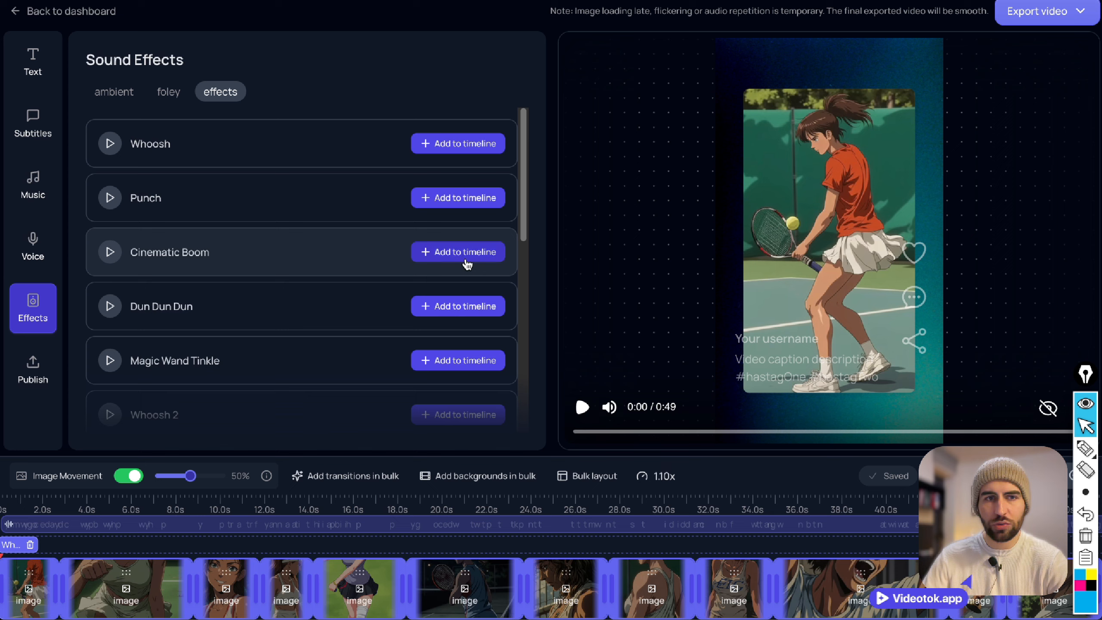
scroll(345, 338, down, 3)
click(168, 91)
scroll(230, 211, up, 3)
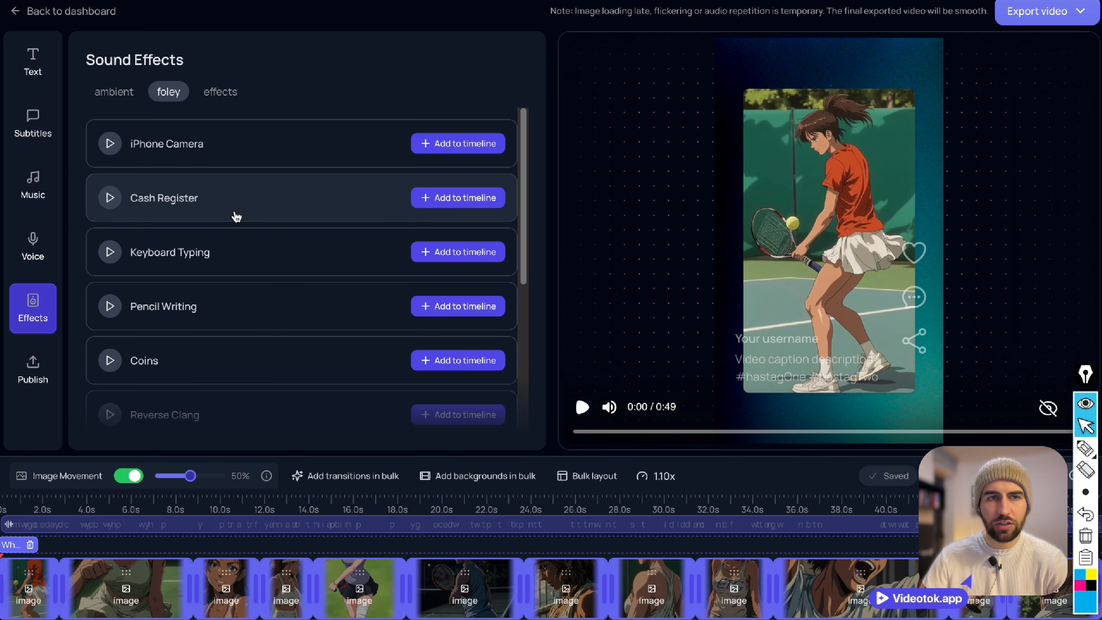
click(472, 143)
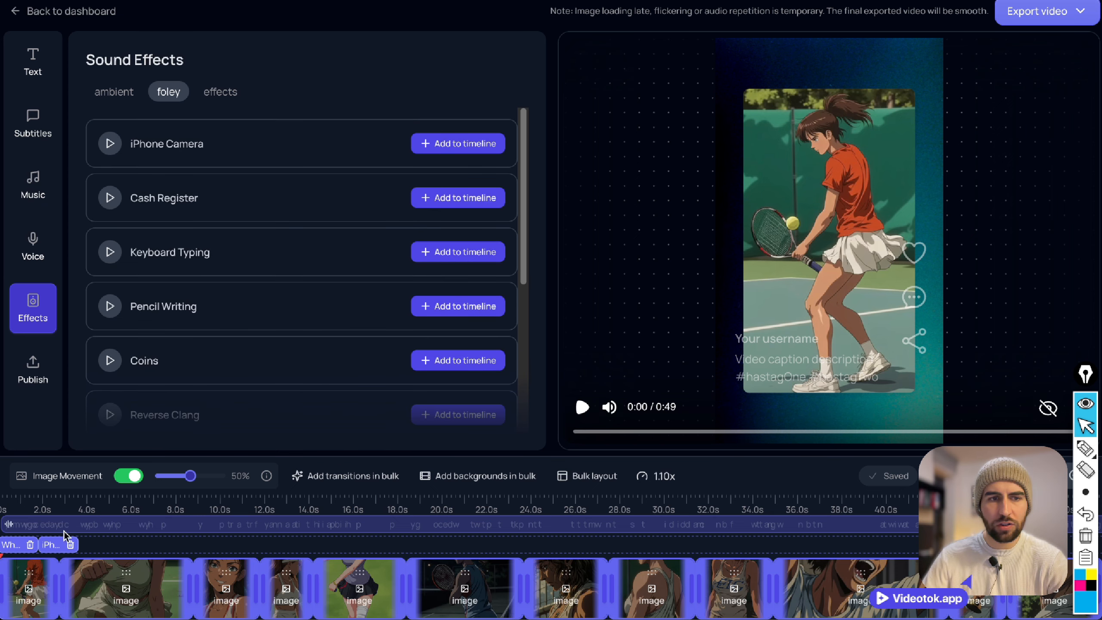
Add three more iPhone Camera sounds and spread the camera sounds along the timeline at cuts between image clips.
drag(52, 541, 963, 540)
click(427, 147)
click(430, 143)
click(434, 144)
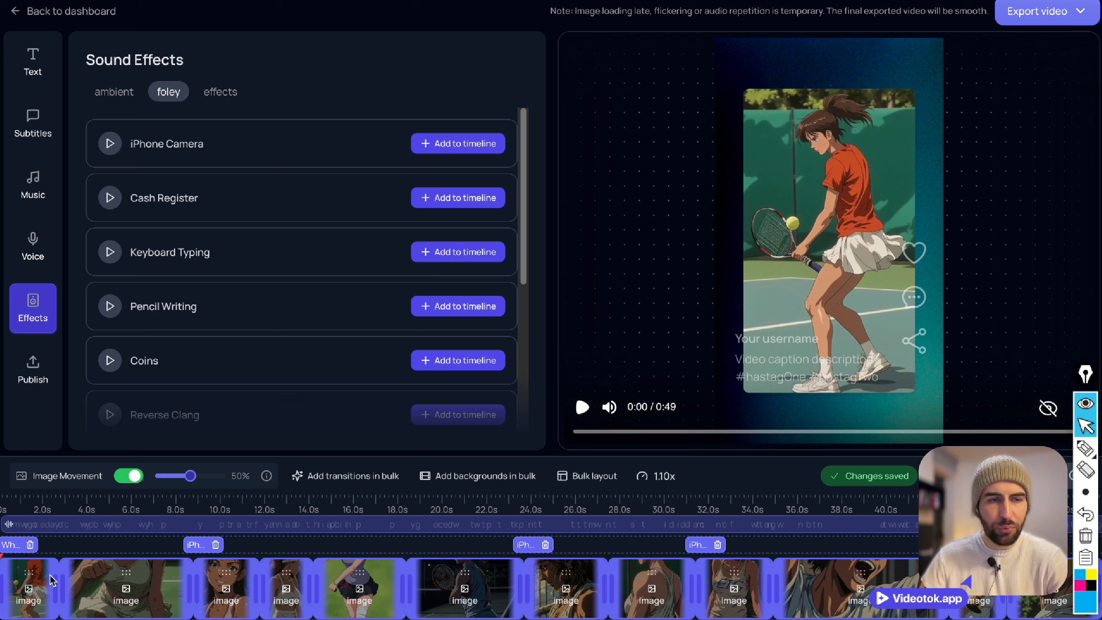
Set the captions to 3 words per block with a 28 px font size, checking them at the video's start.
click(1, 501)
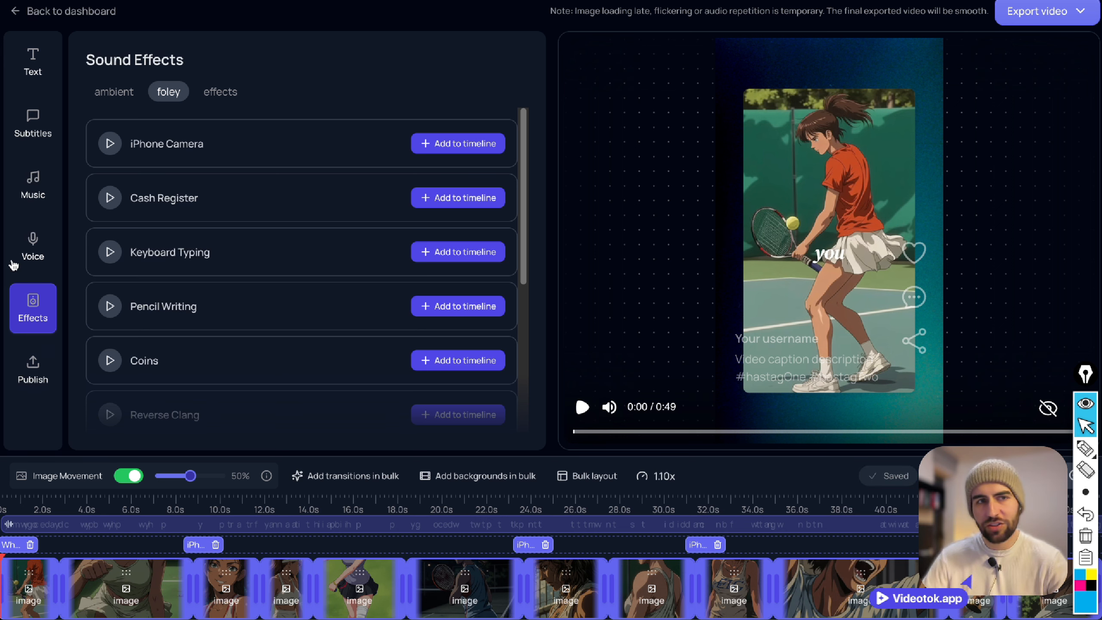
click(33, 61)
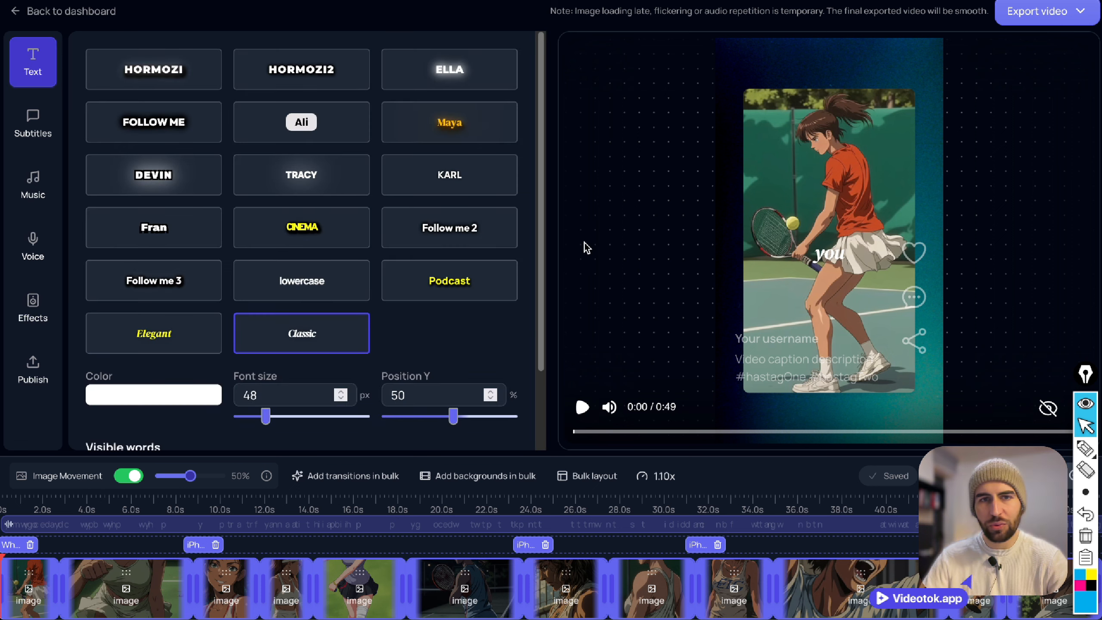
scroll(277, 394, down, 2)
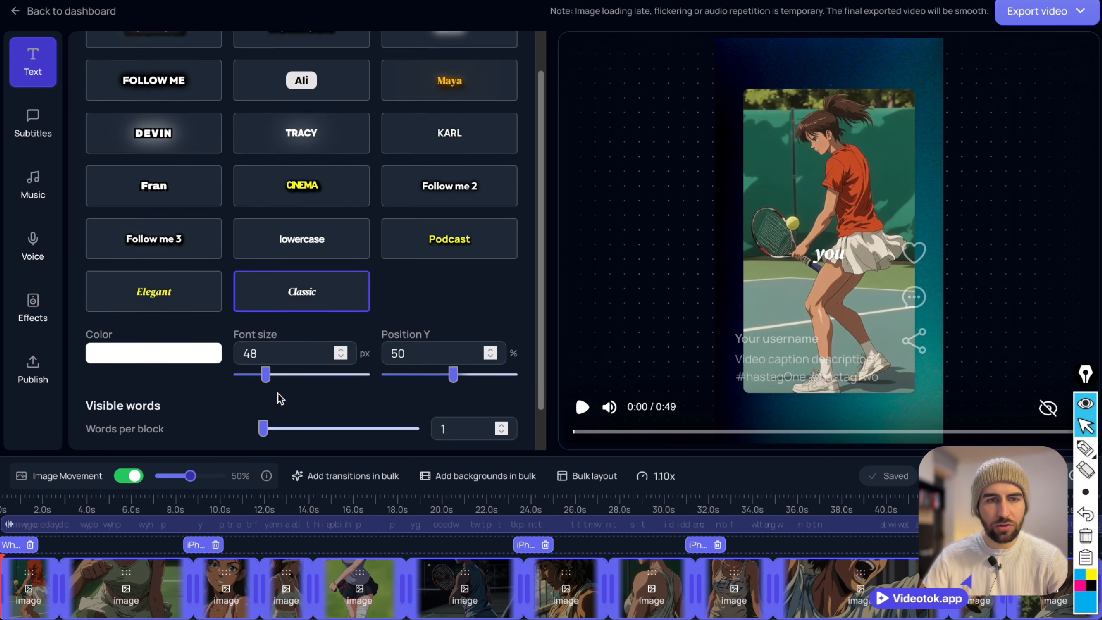
click(306, 408)
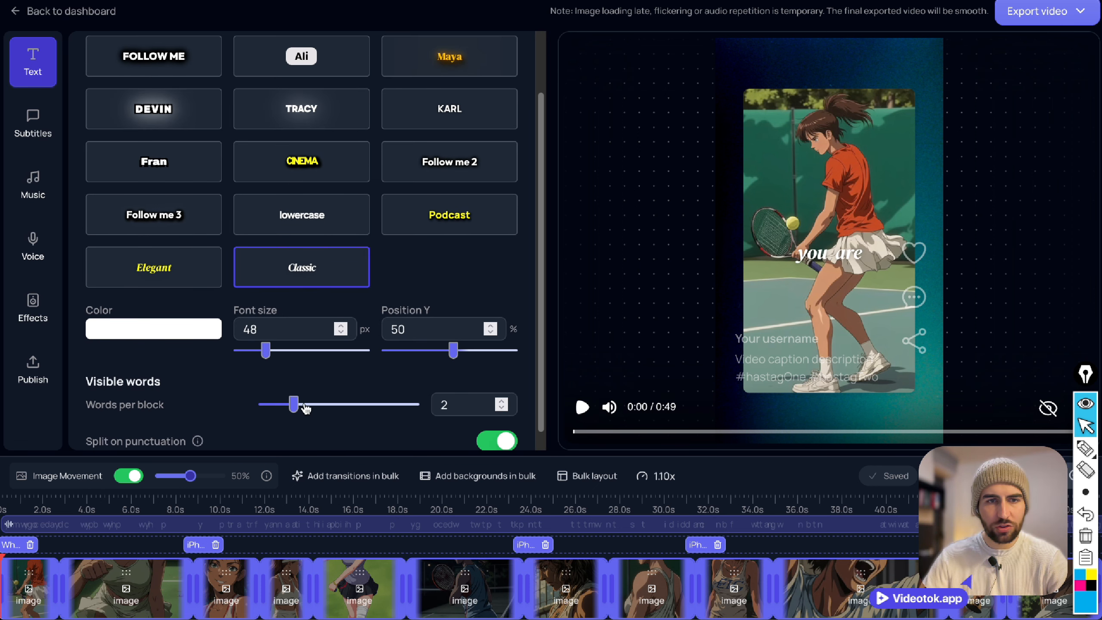
click(322, 408)
drag(265, 359, 246, 361)
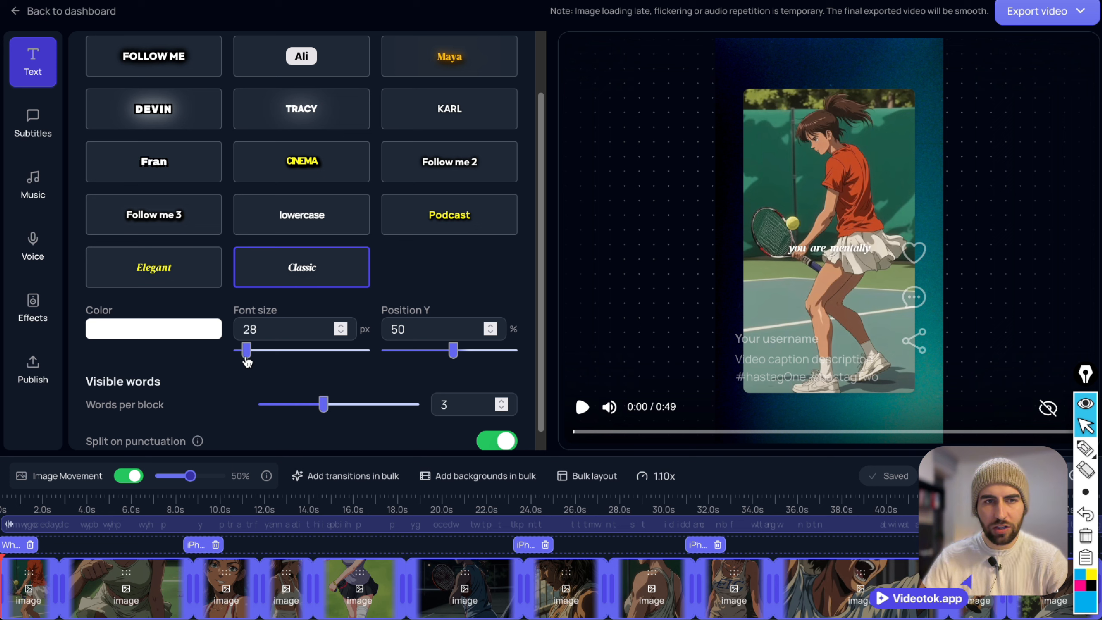
Play back the edited video and read the note about image loading, flickering and audio repetition in the preview.
click(582, 407)
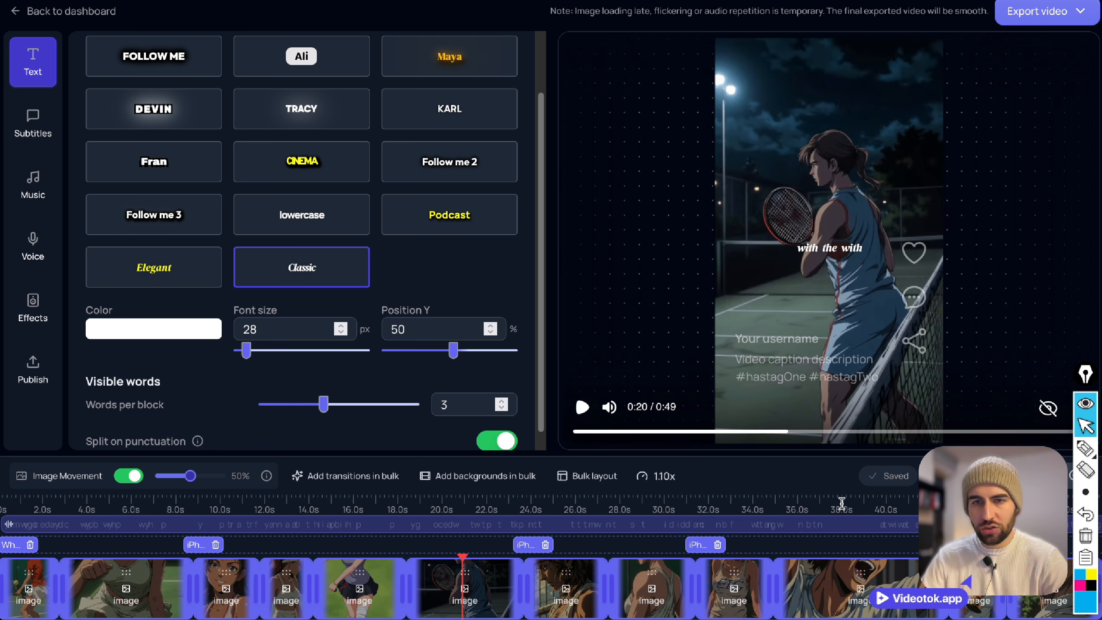
click(841, 503)
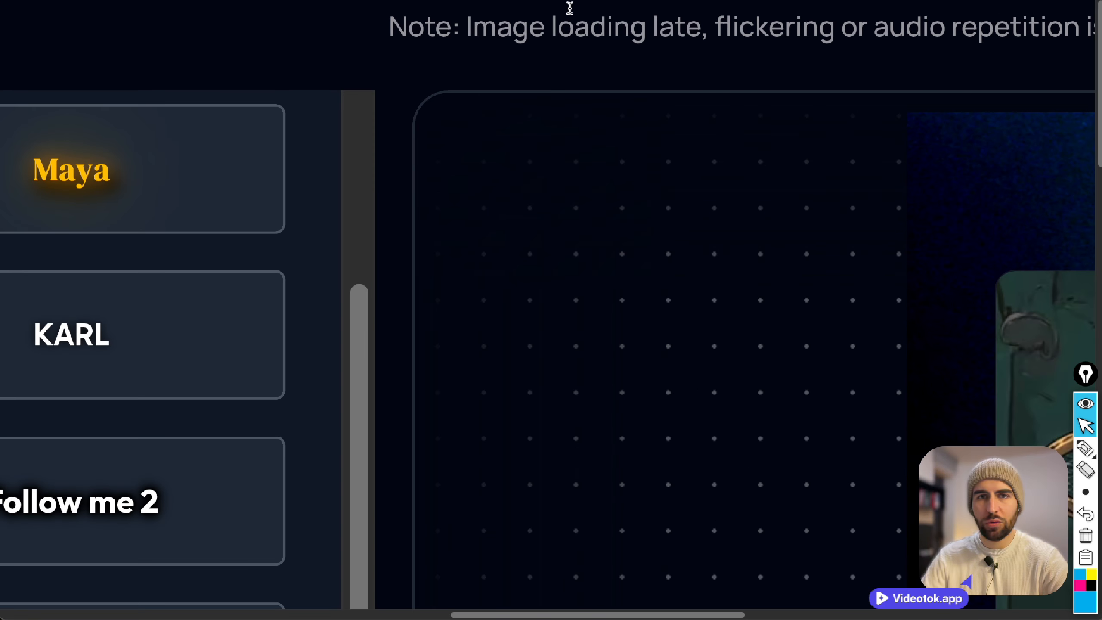
drag(467, 26, 701, 28)
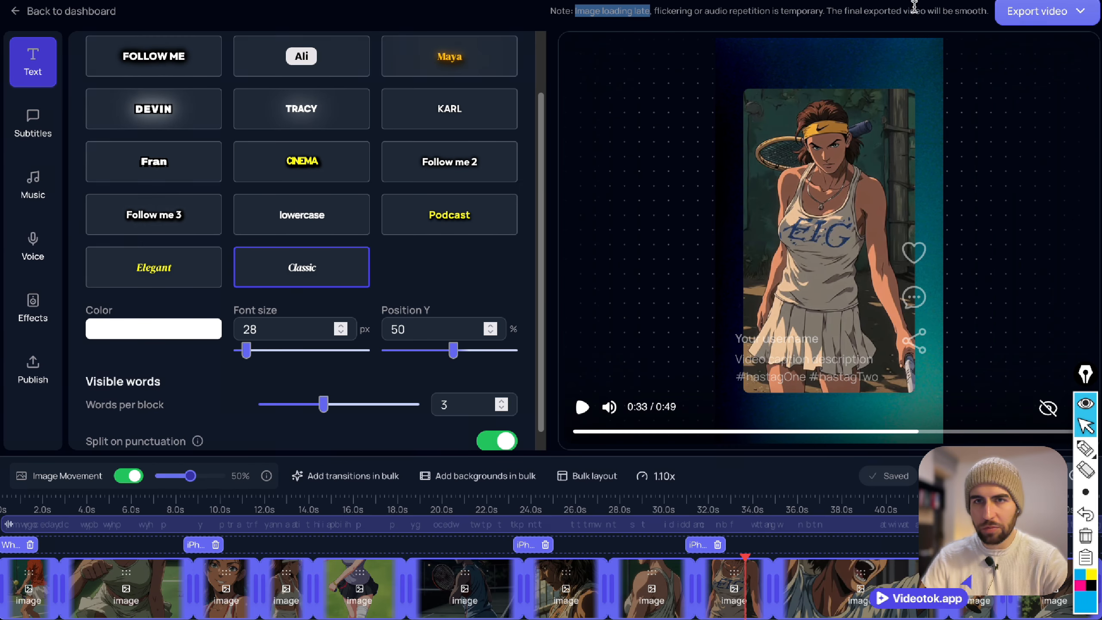
drag(914, 7, 549, 11)
click(546, 8)
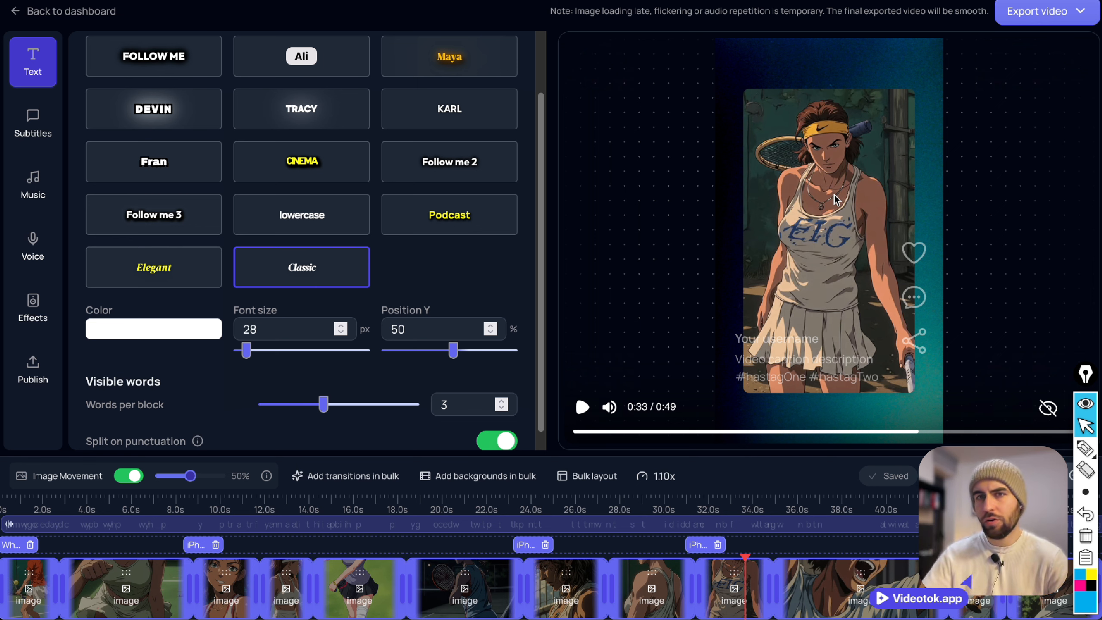
Render the video in Full HD (1080p) and open the dashboard.
click(1029, 11)
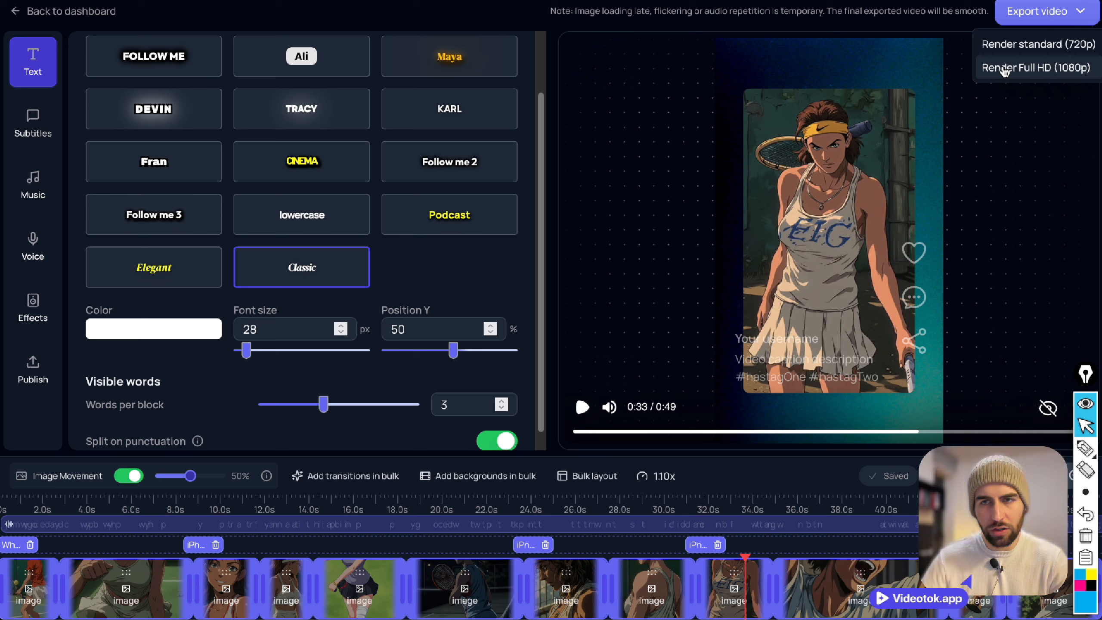
click(1029, 68)
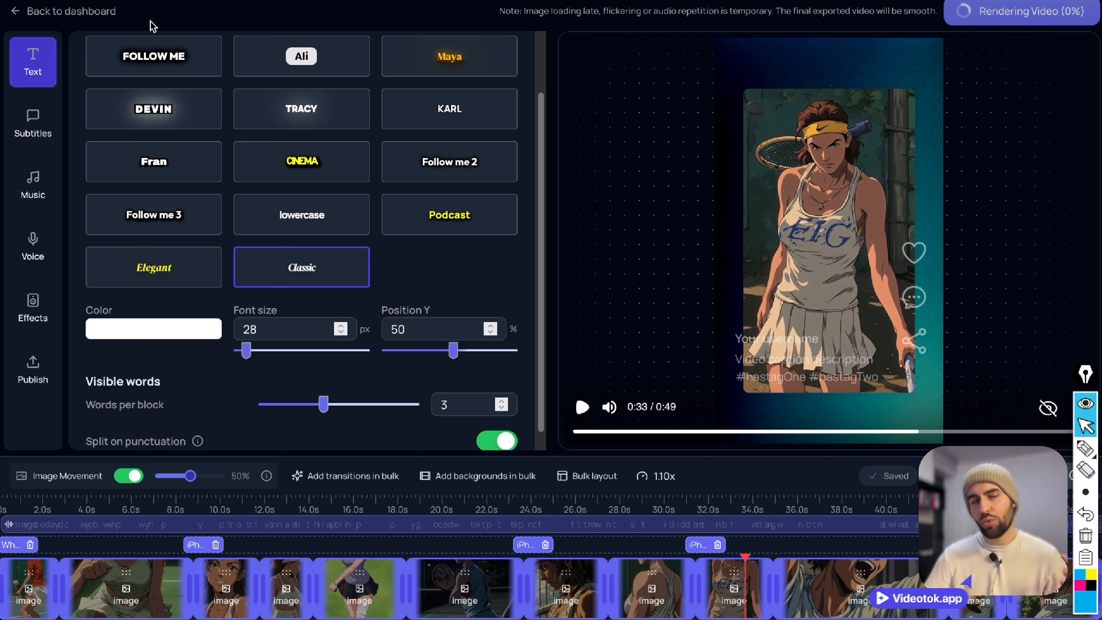
right_click(80, 11)
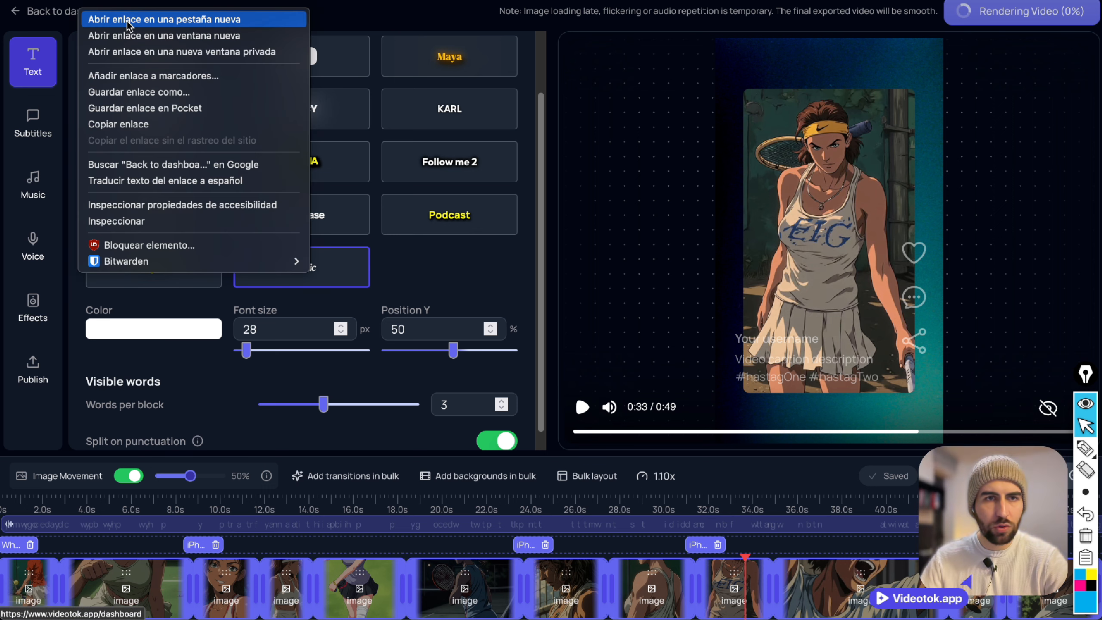
click(128, 20)
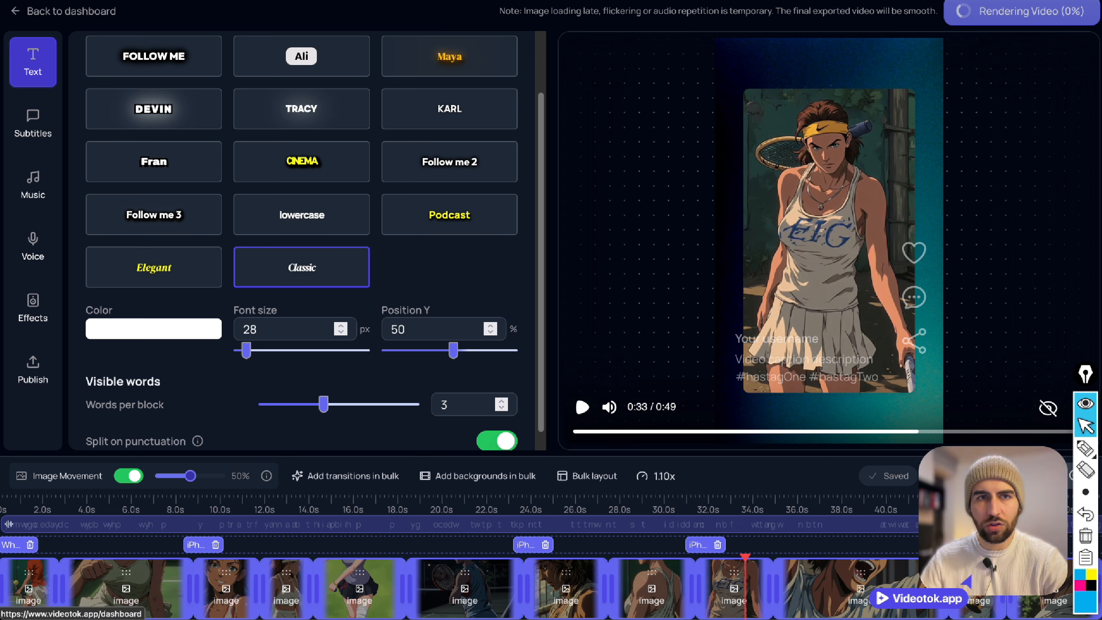
click(72, 11)
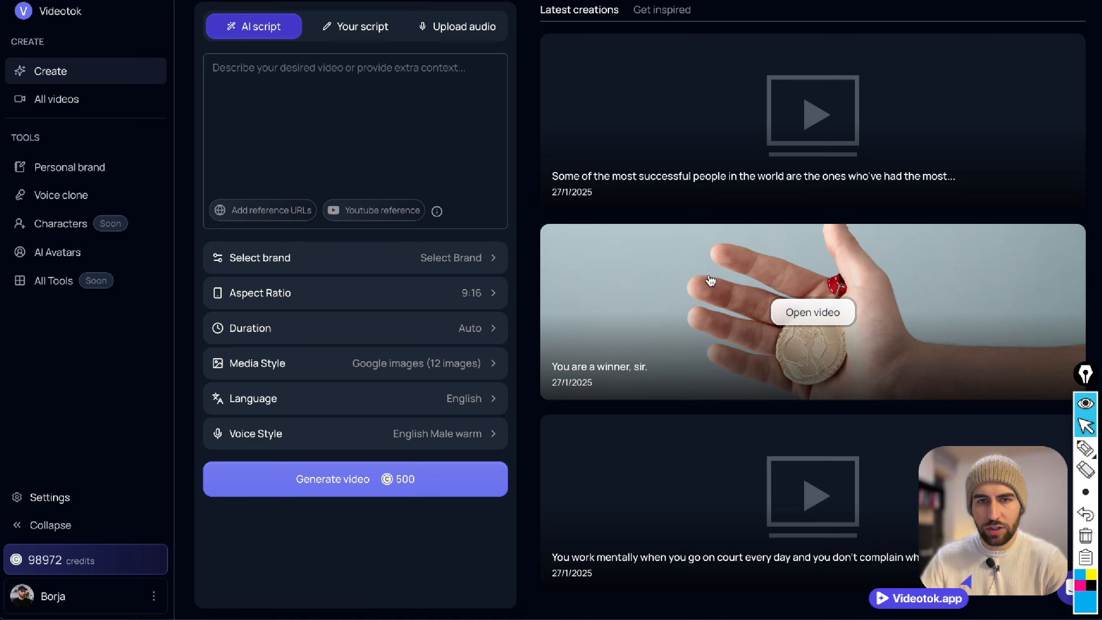
Open the "You are a winner, sir." video from the latest creations and inspect the end of its last image clip around 1:18.
click(700, 312)
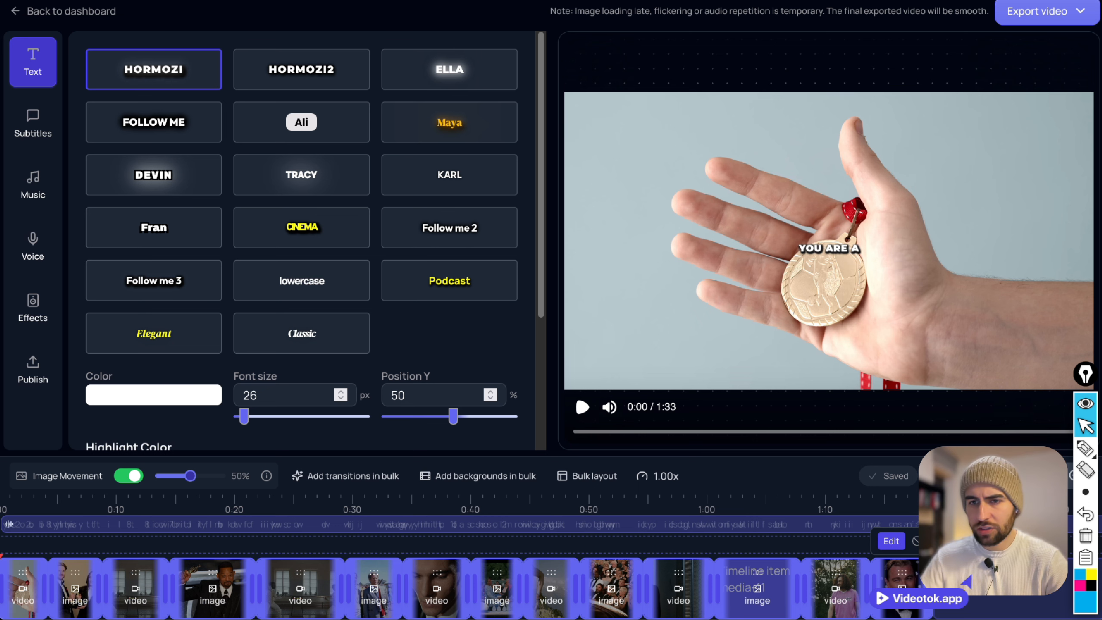
click(927, 508)
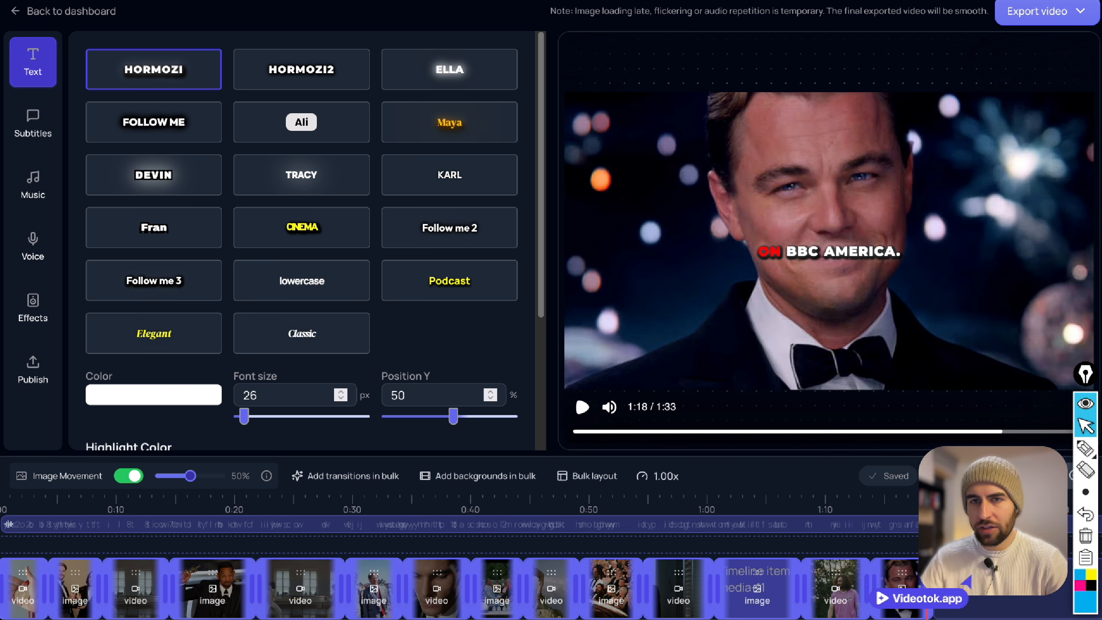
click(1000, 508)
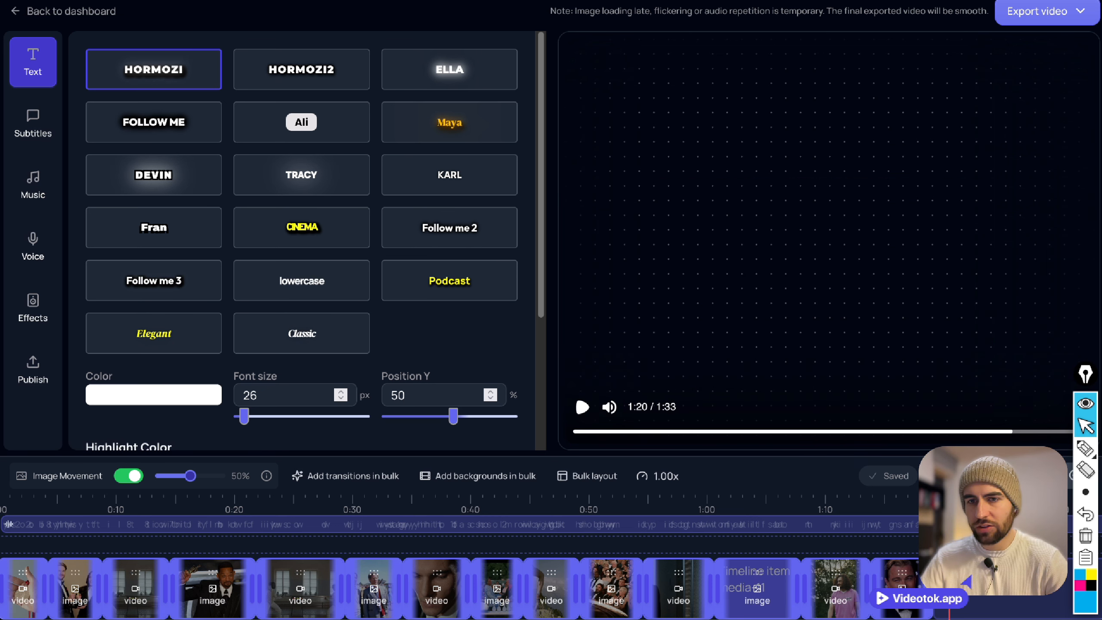
click(921, 508)
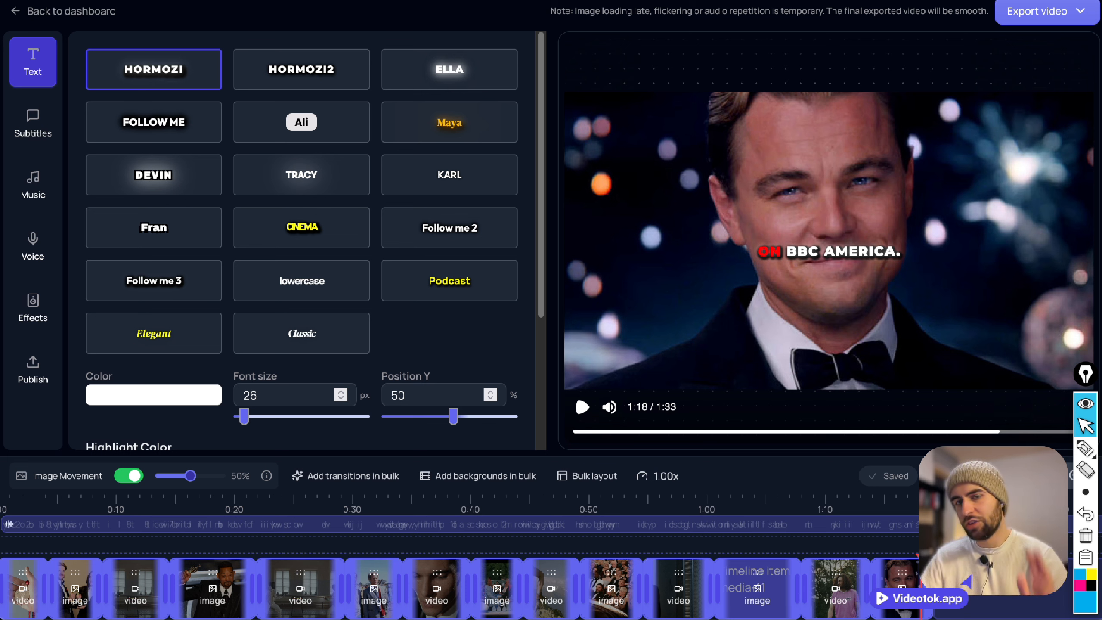
mouse_move(926, 571)
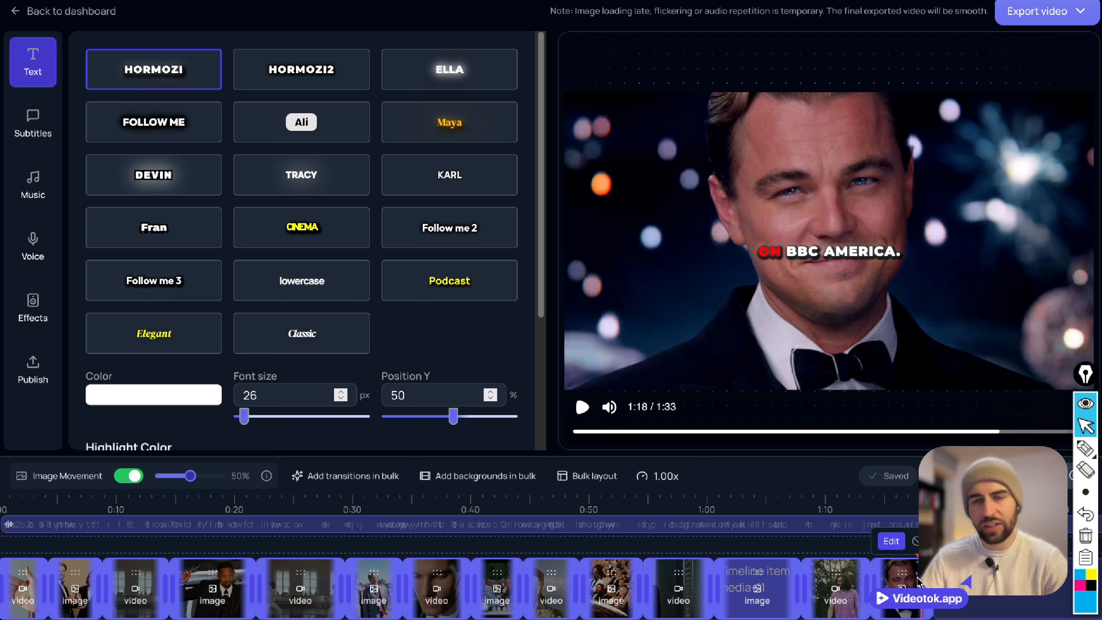
click(930, 508)
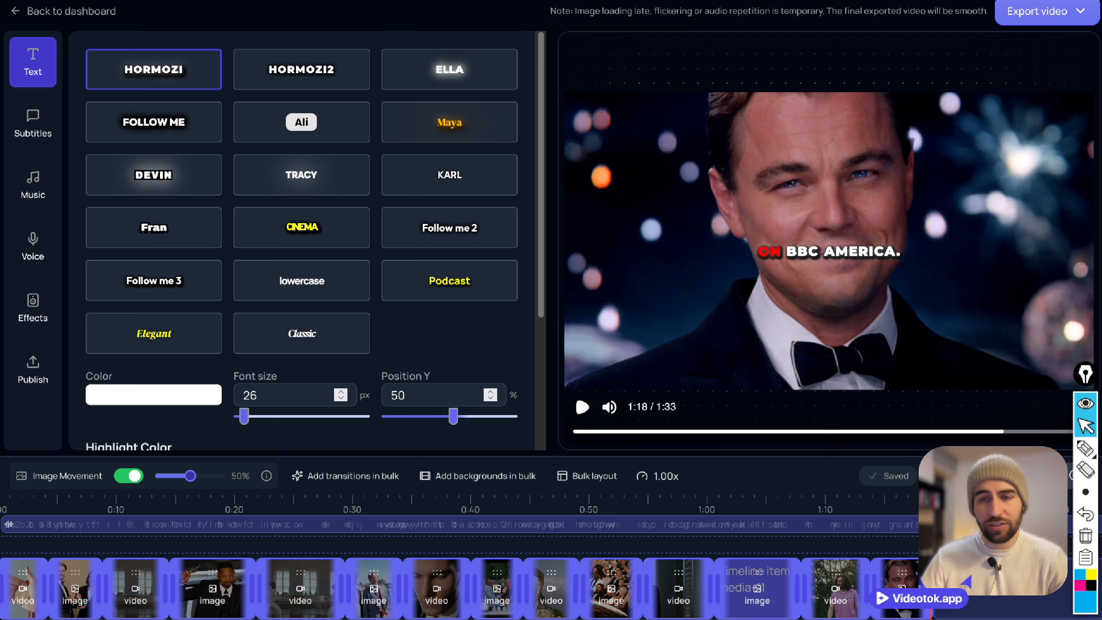
Preview the video from the start and set its speed to 1.10x.
click(2, 505)
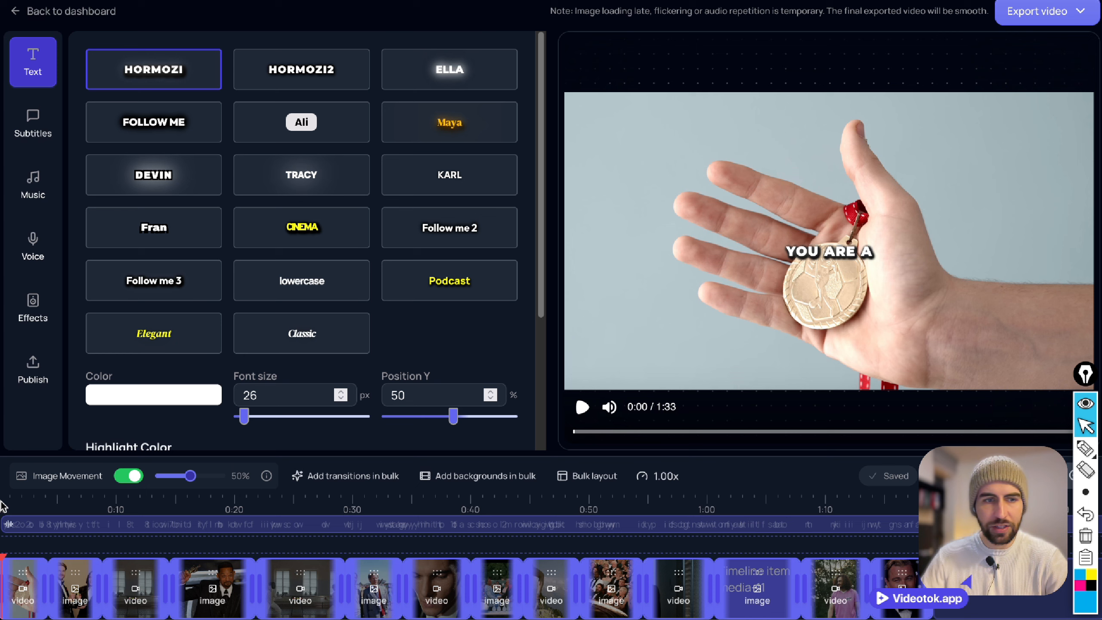
click(586, 408)
click(586, 407)
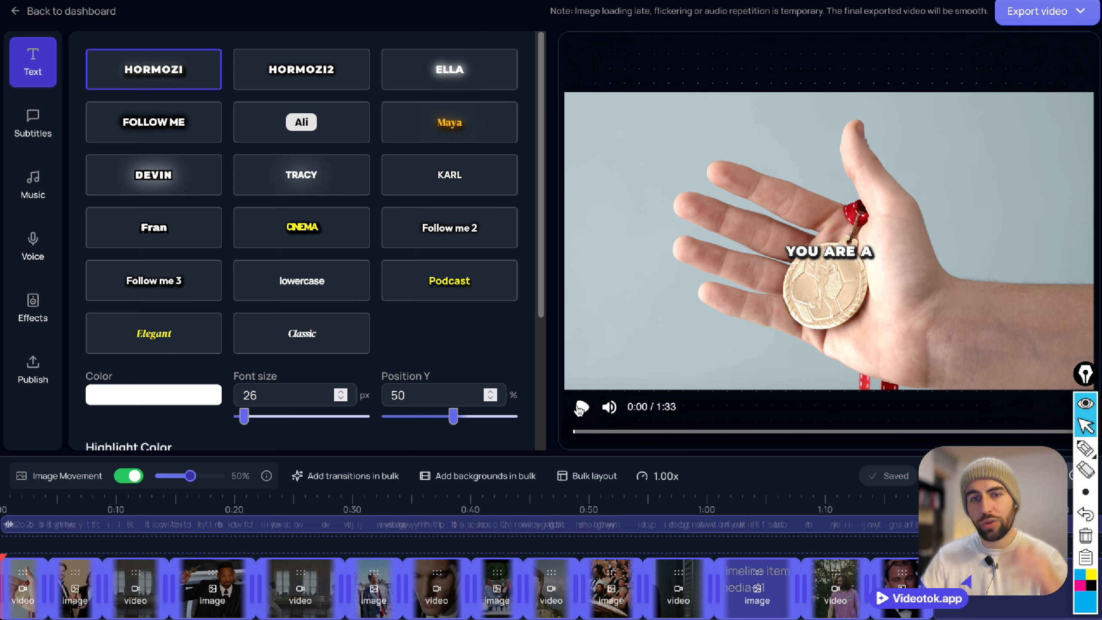
click(676, 476)
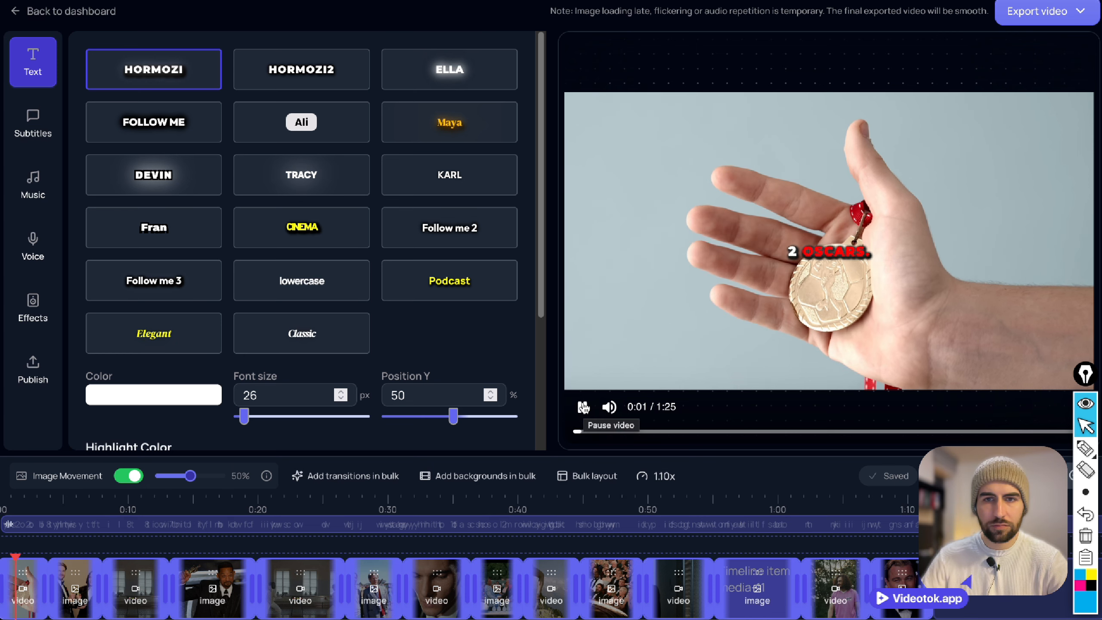
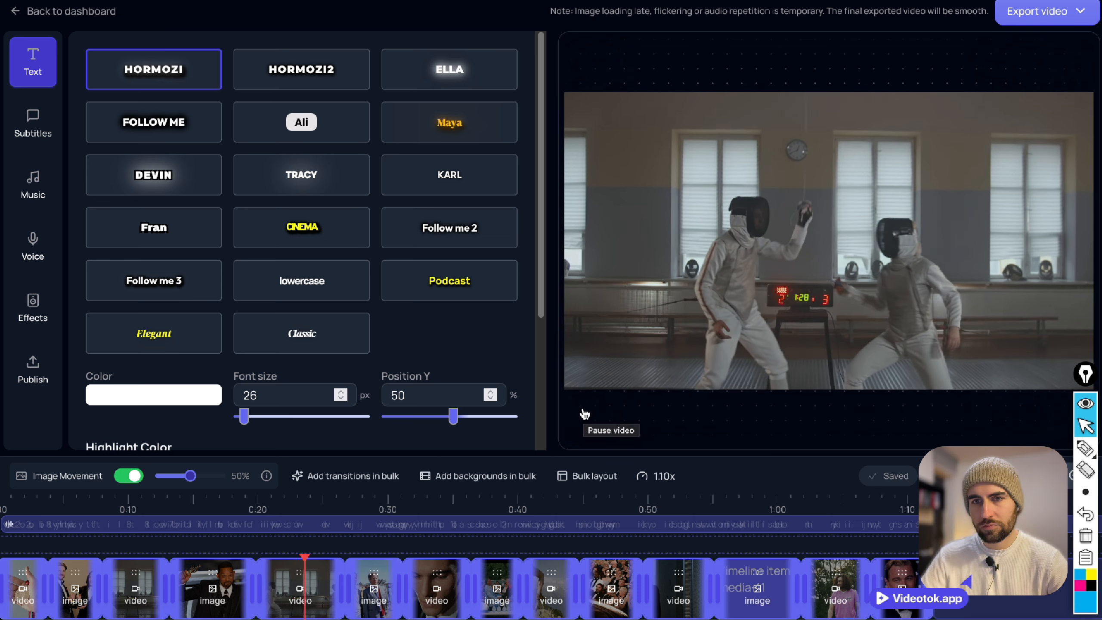
Replace the fencing clip around 0:23 with a boxing ring video from a video search for "fight", and preview the new clip.
mouse_move(583, 410)
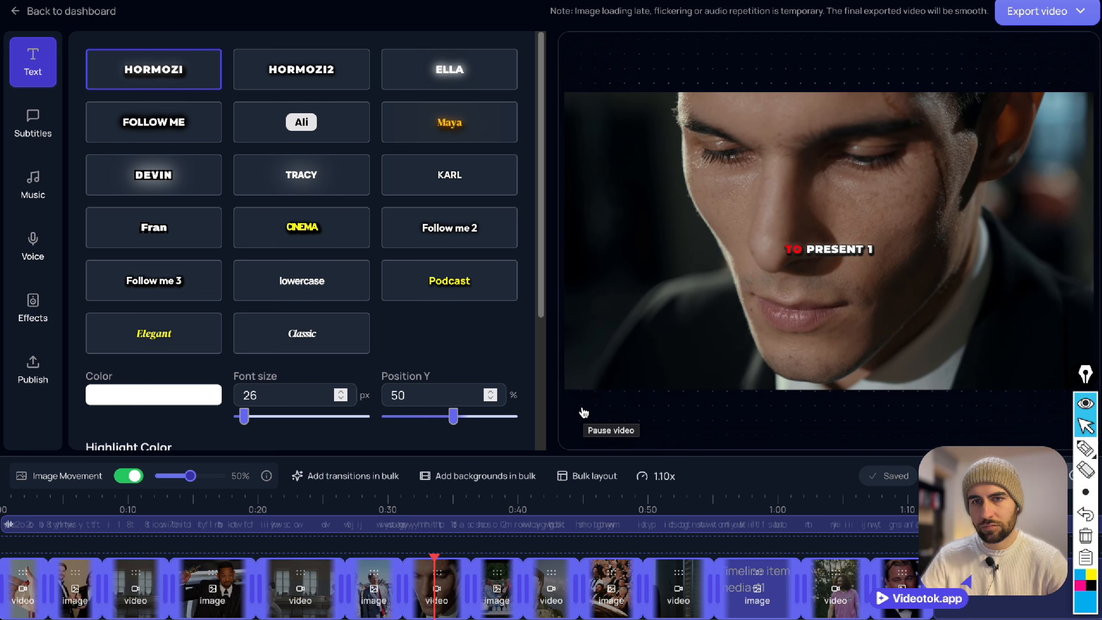
click(584, 412)
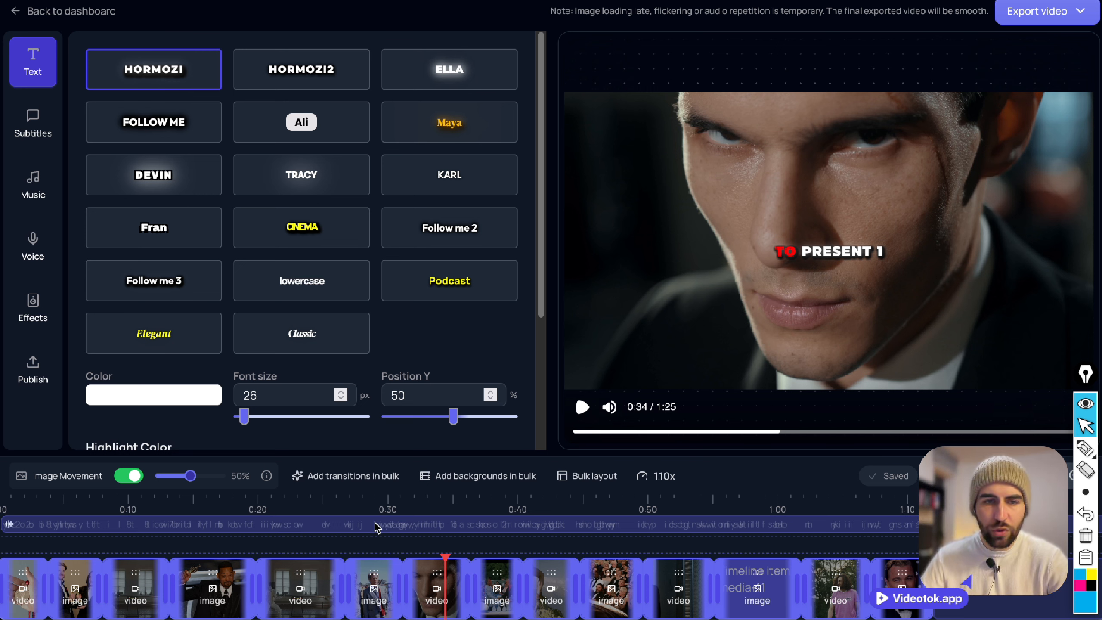
mouse_move(299, 582)
click(277, 546)
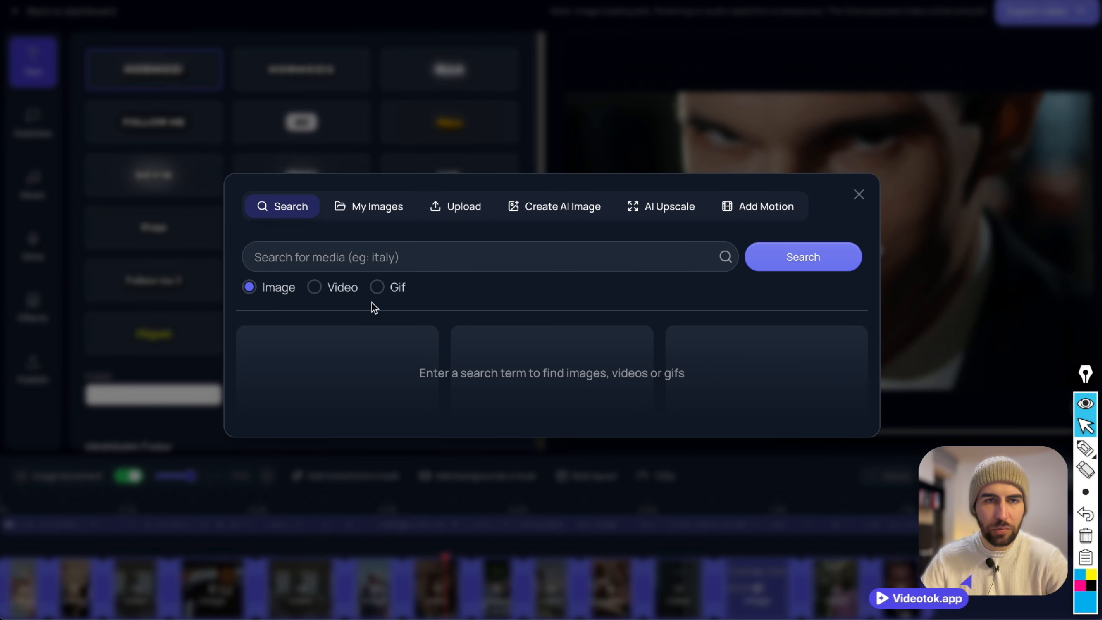
click(314, 287)
click(323, 257)
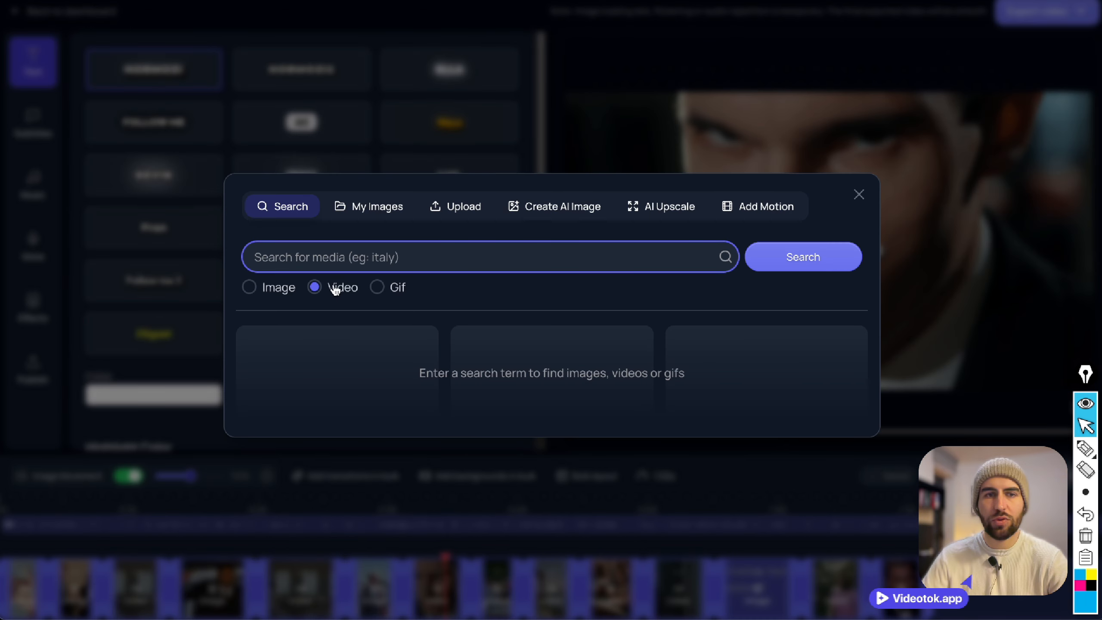
text(fight)
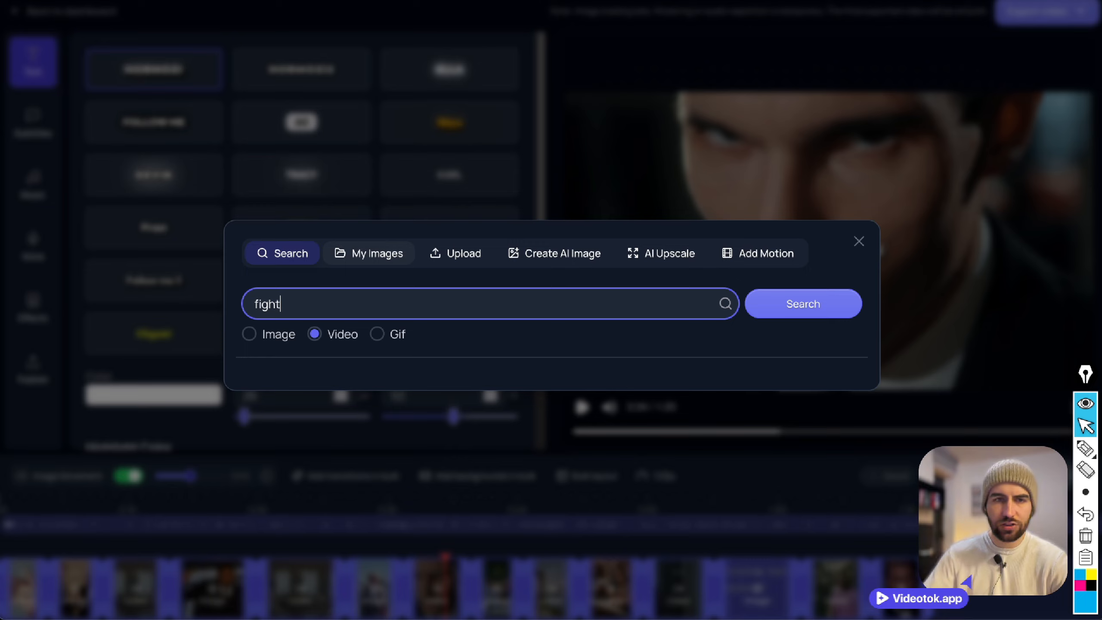
click(792, 309)
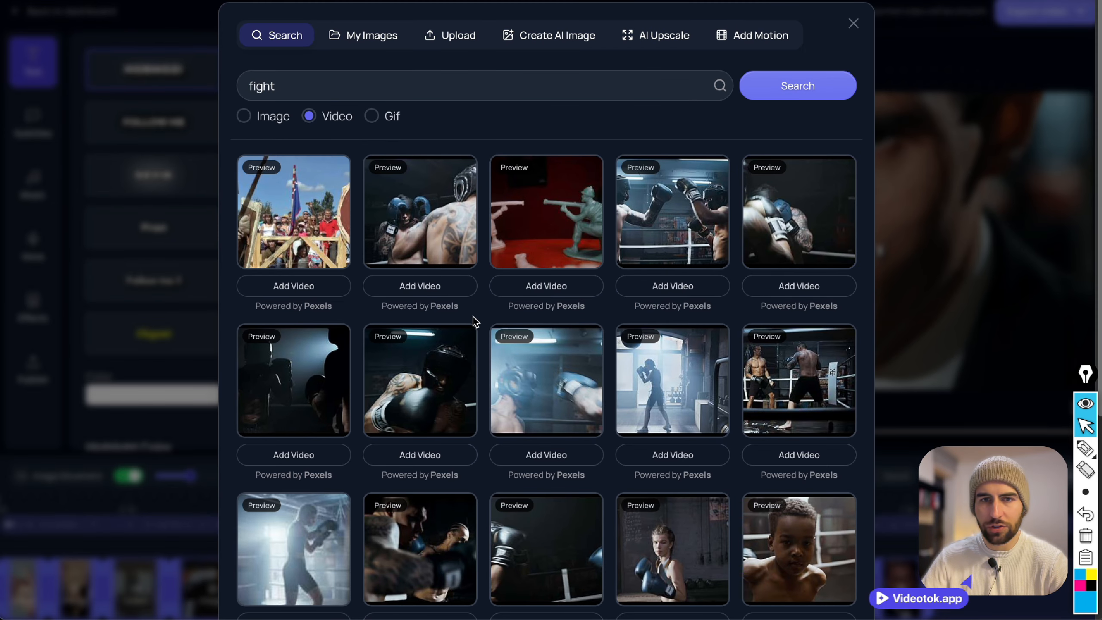
click(660, 293)
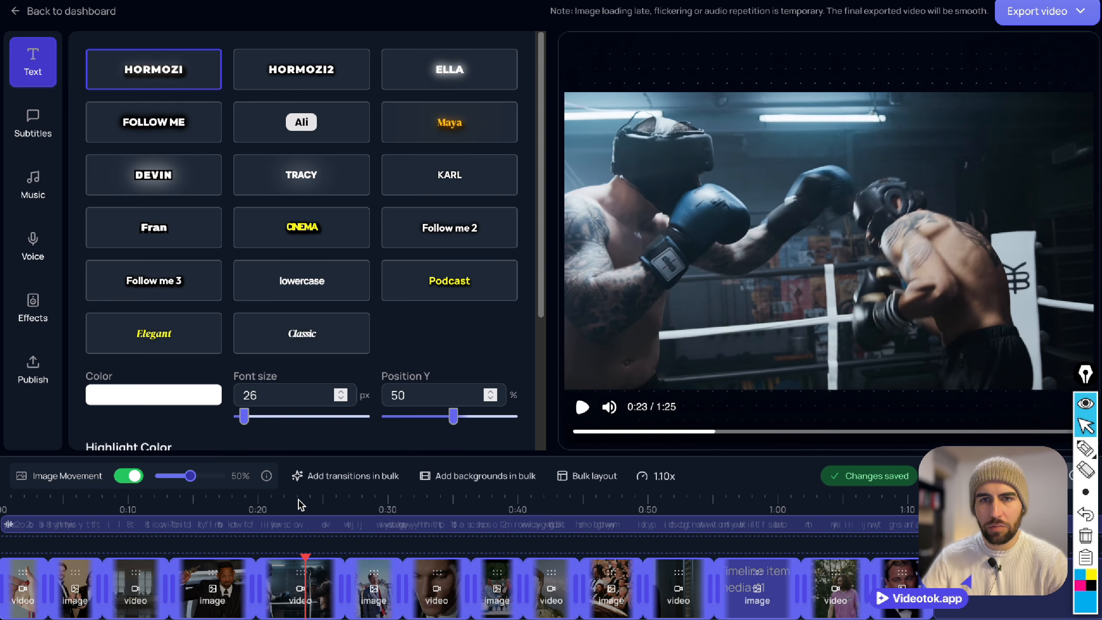
click(583, 408)
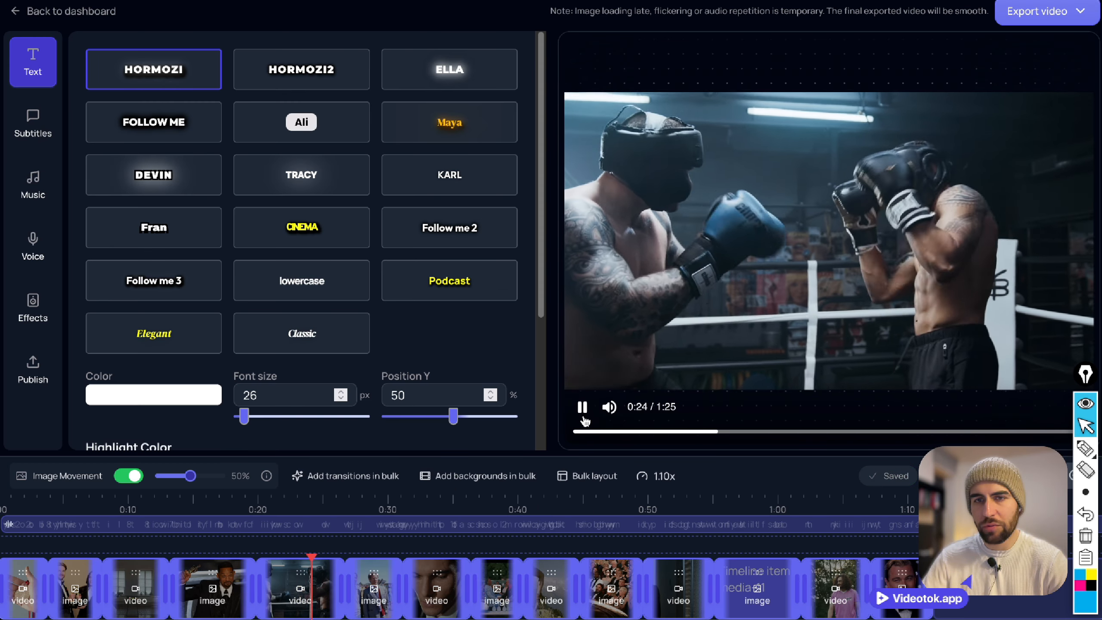
click(584, 413)
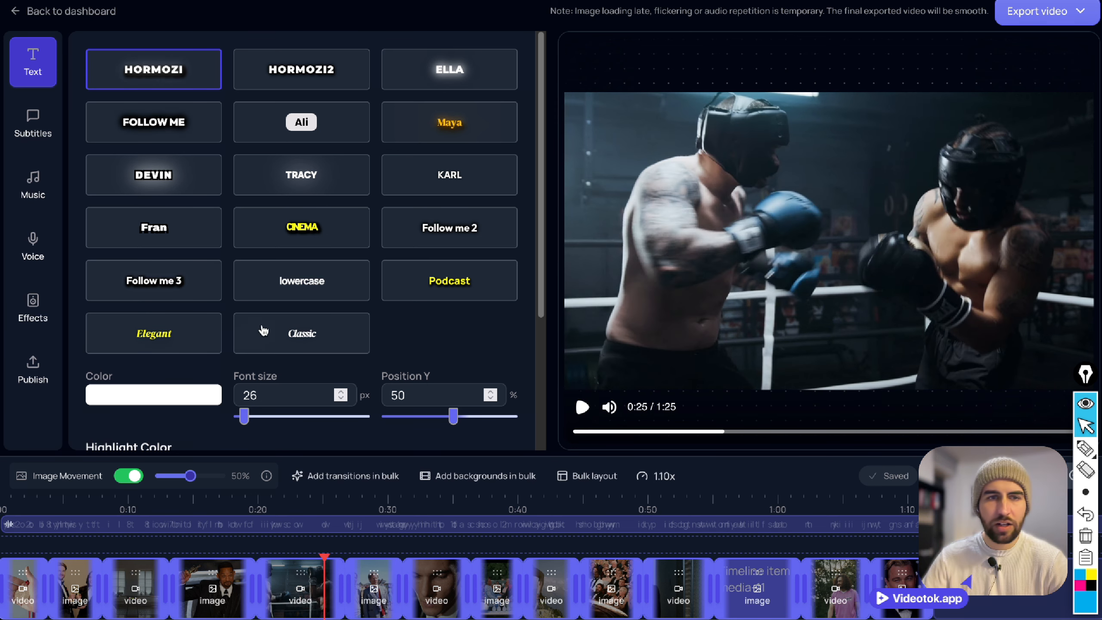
Apply the Classic caption style with font size 20 px and 2 words per block, and play back the captions.
click(289, 332)
scroll(315, 369, down, 2)
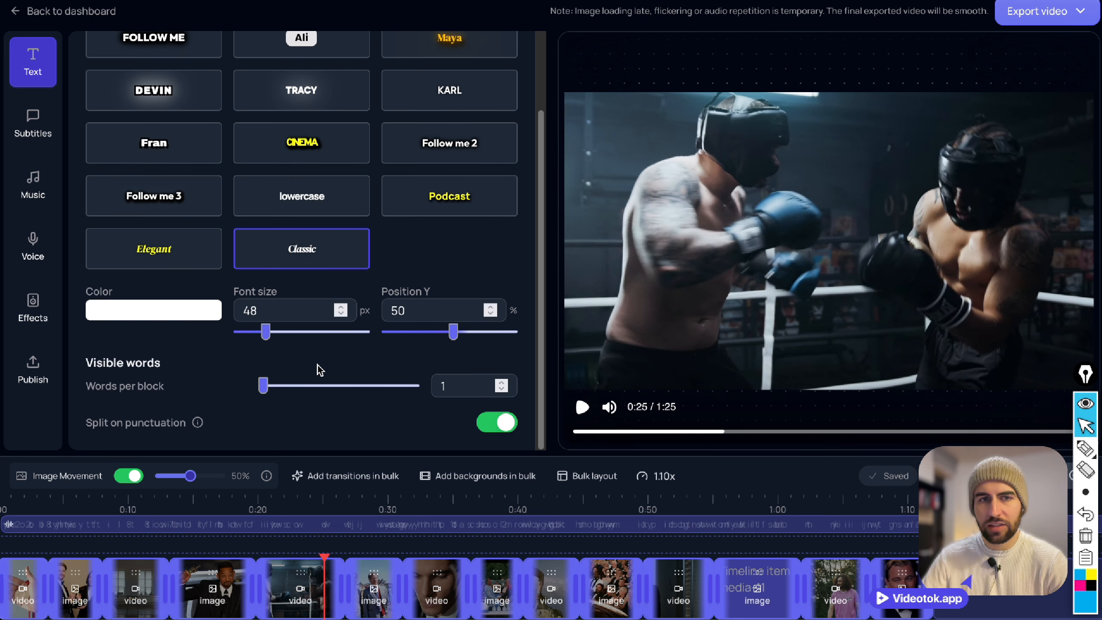
click(298, 384)
drag(265, 331, 238, 331)
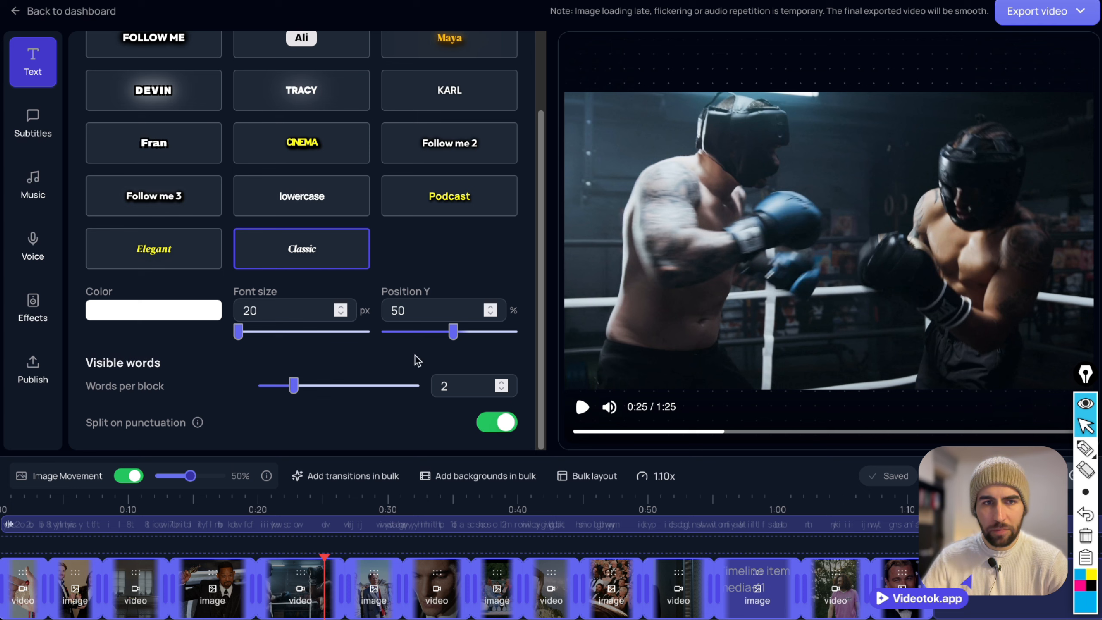
click(580, 408)
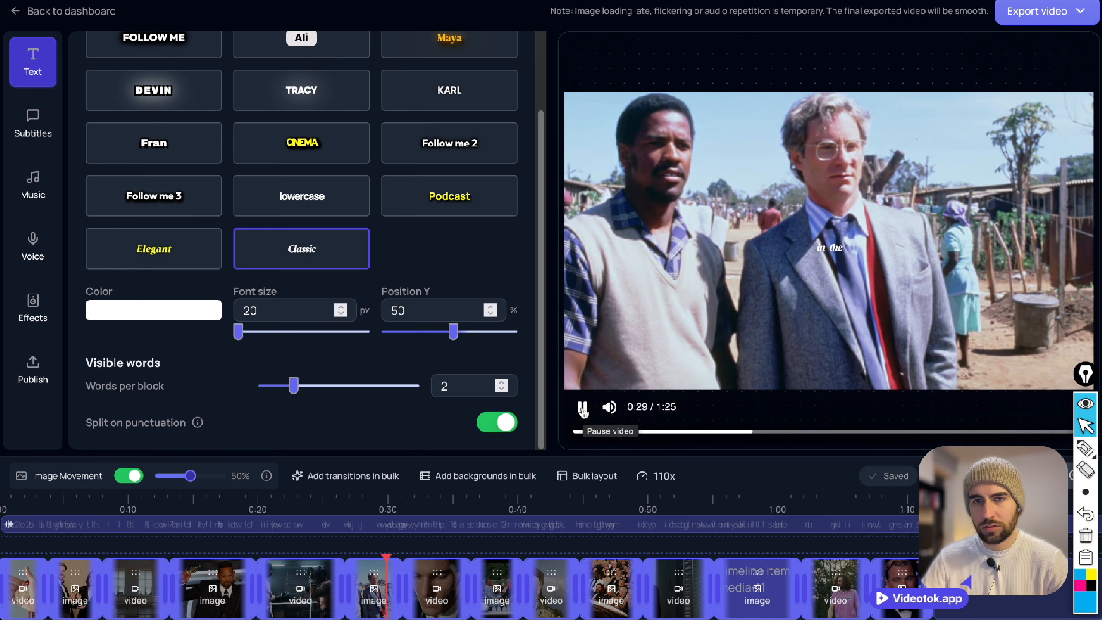
click(582, 407)
Apply a mix of backgrounds, including Solid Black and Empty, to all clips in bulk.
click(477, 475)
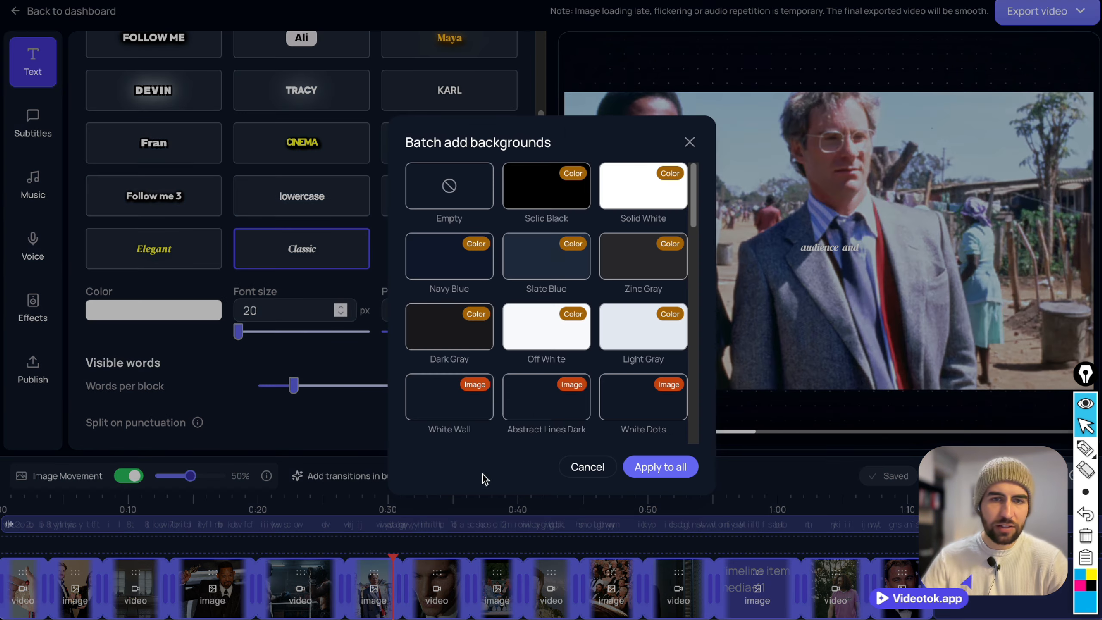
scroll(524, 348, down, 5)
scroll(524, 348, down, 3)
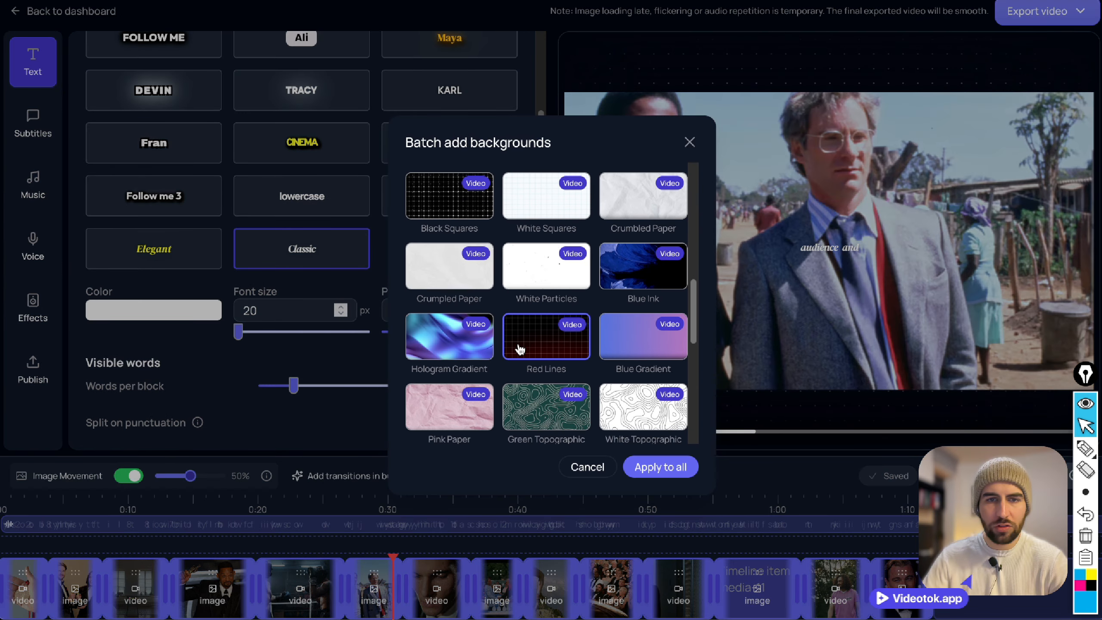
scroll(518, 347, up, 5)
scroll(516, 347, up, 5)
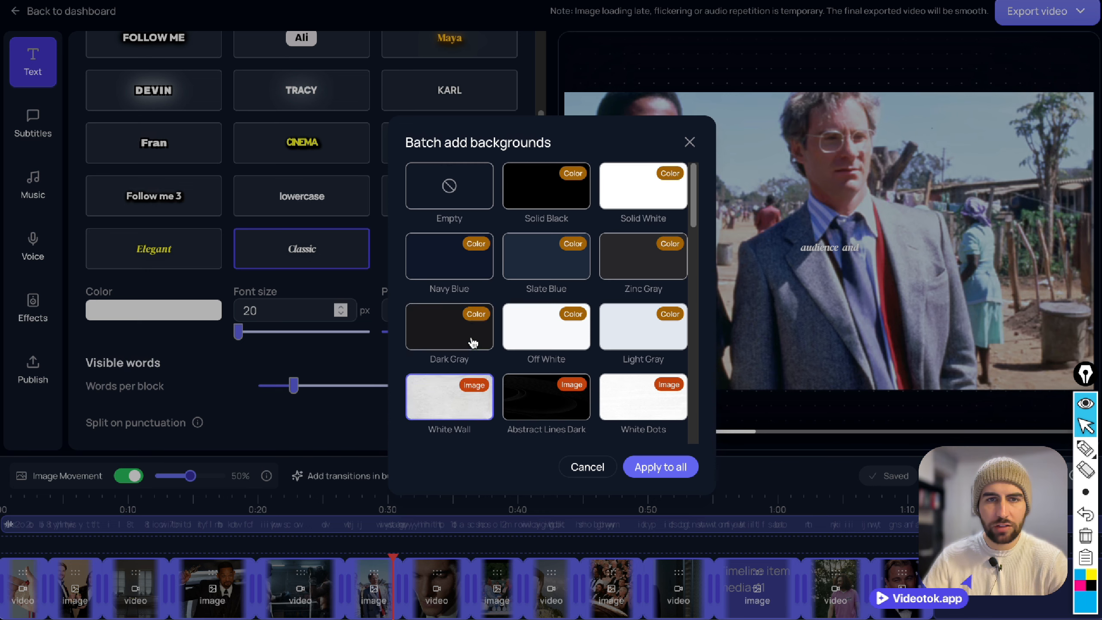
click(529, 190)
click(449, 186)
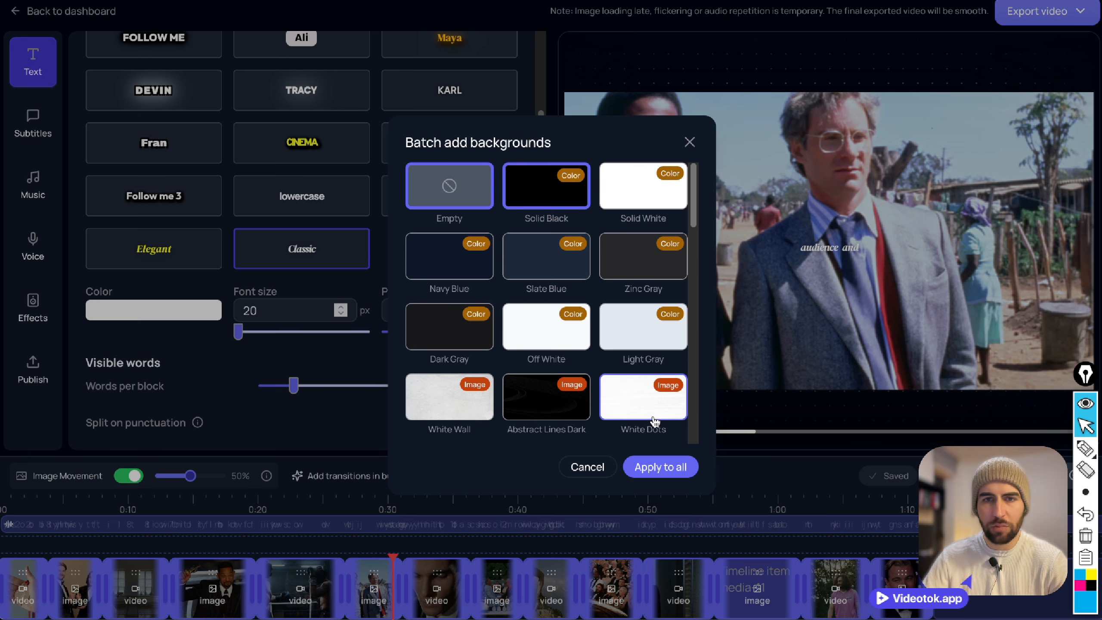
click(659, 467)
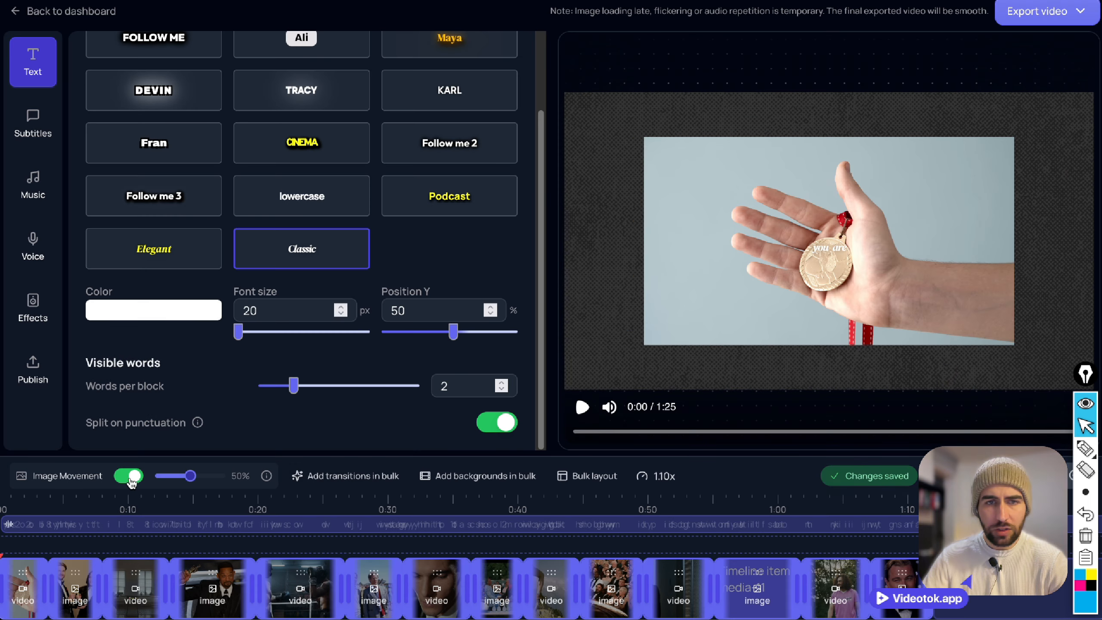
Apply the Original Size layout style in bulk to the media items with backgrounds.
click(572, 476)
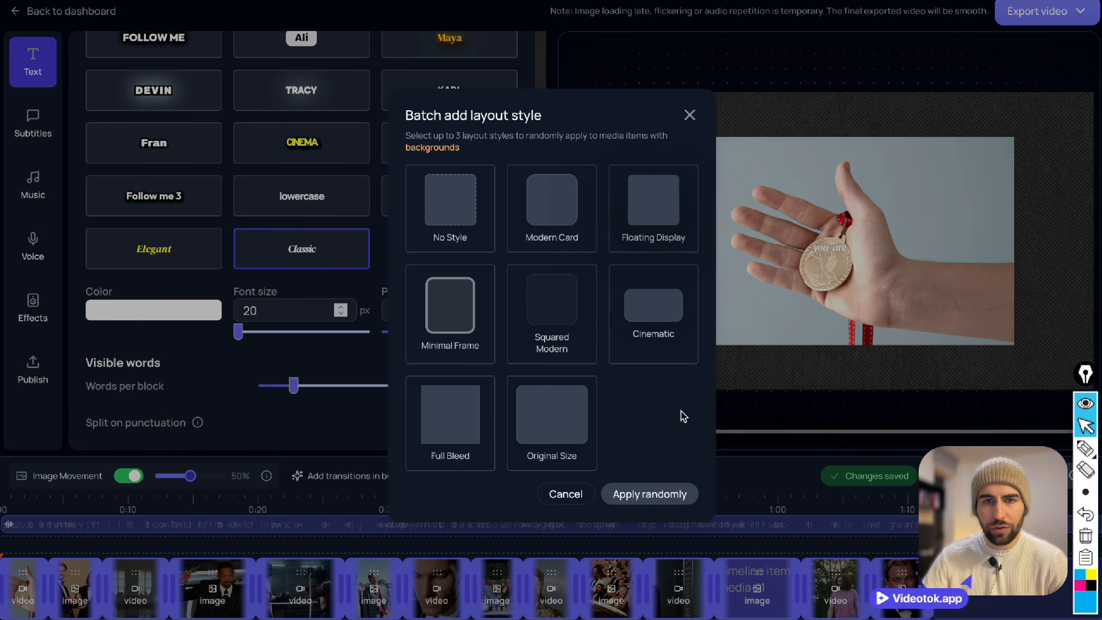
click(533, 424)
click(652, 495)
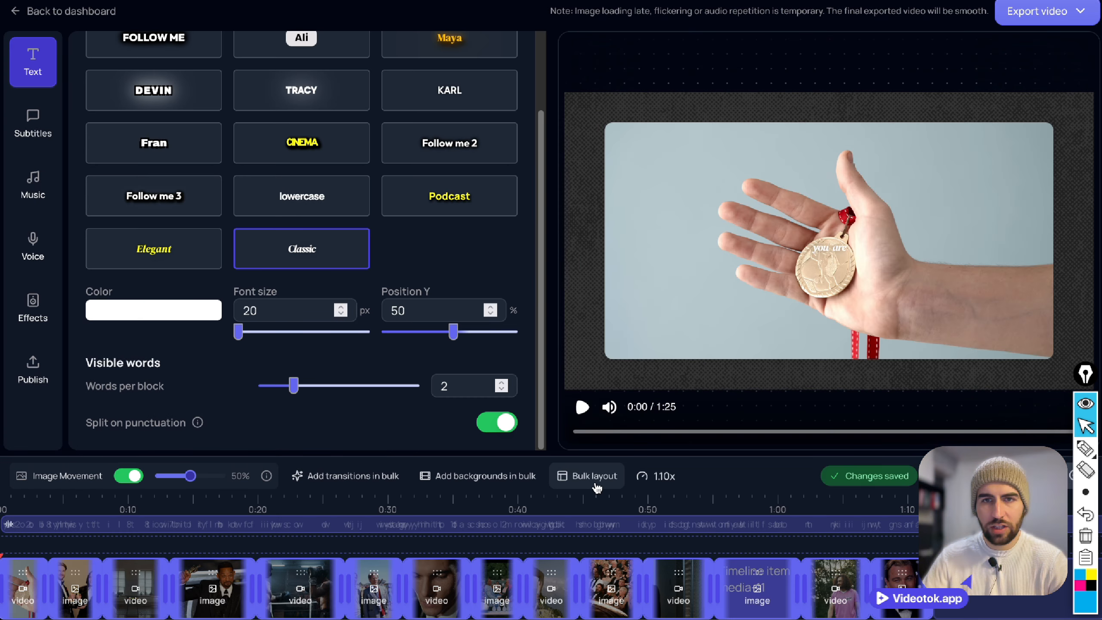
click(597, 485)
click(767, 462)
Add film burn, fade and empty transitions to all clips in bulk.
click(294, 480)
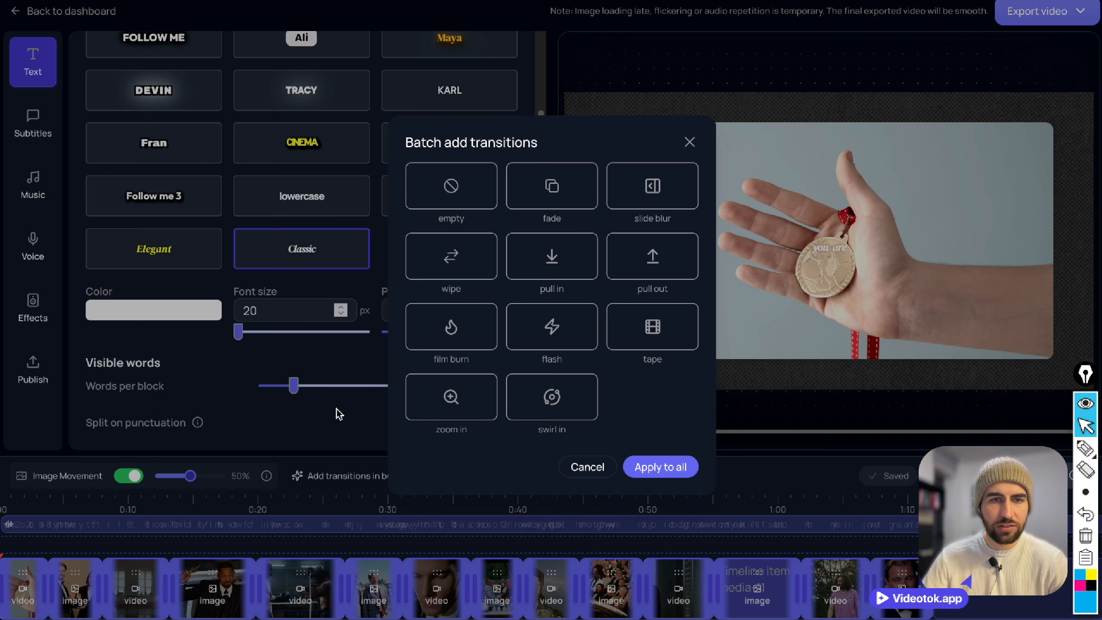
click(442, 317)
click(551, 187)
click(442, 177)
click(660, 474)
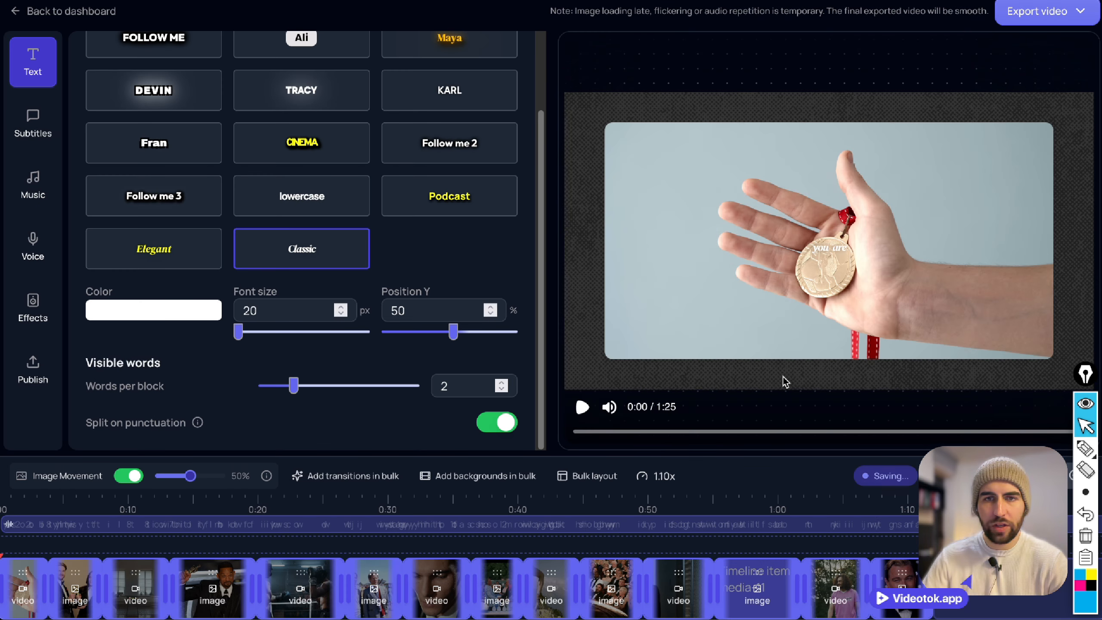
Choose the Epic track Fury of the North as background music.
click(33, 185)
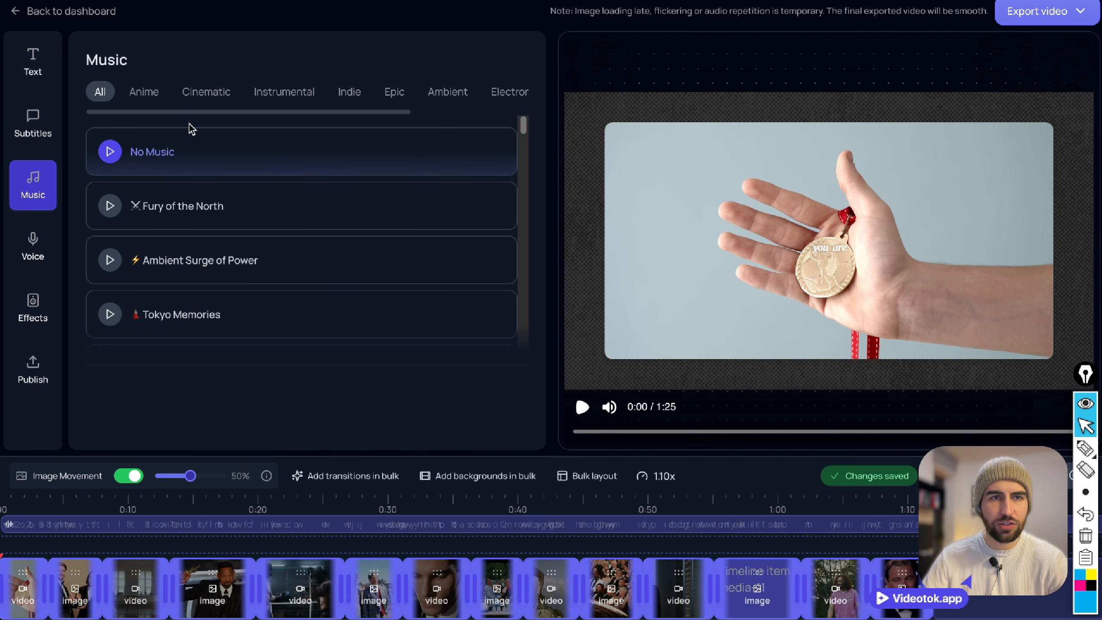
click(394, 92)
click(159, 157)
Enhance and trim the voice to normalize loudness and remove silences.
click(32, 247)
scroll(204, 323, down, 2)
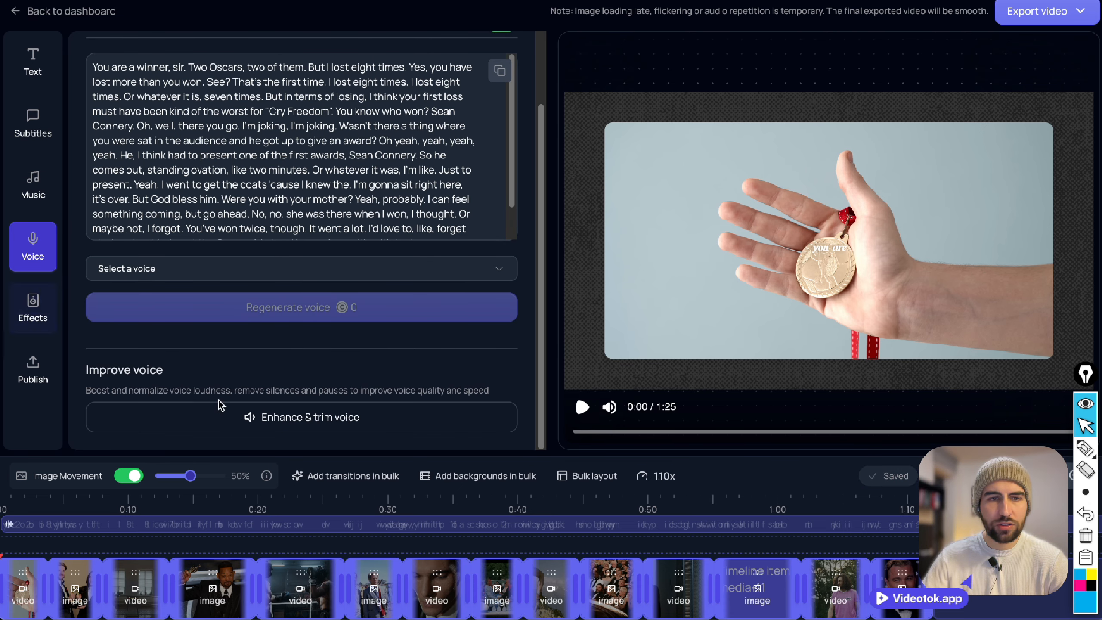
click(256, 423)
click(755, 353)
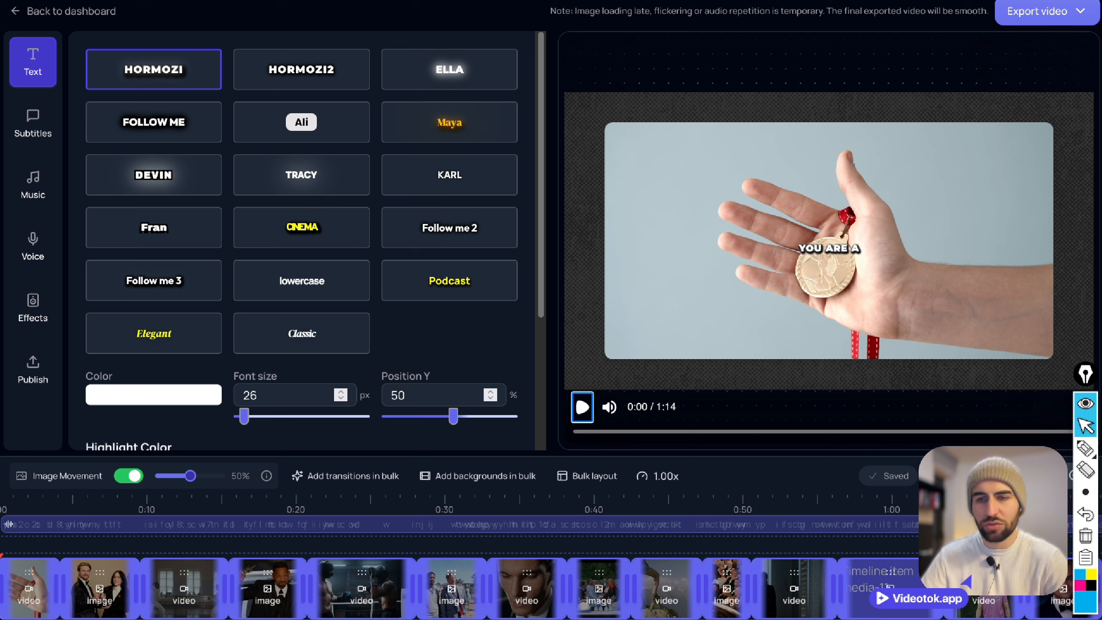
Replace the missing media in the timeline item near 1:00 with the full-length tiff backdrop photo from an image search for "denzel washington".
mouse_move(878, 582)
click(861, 544)
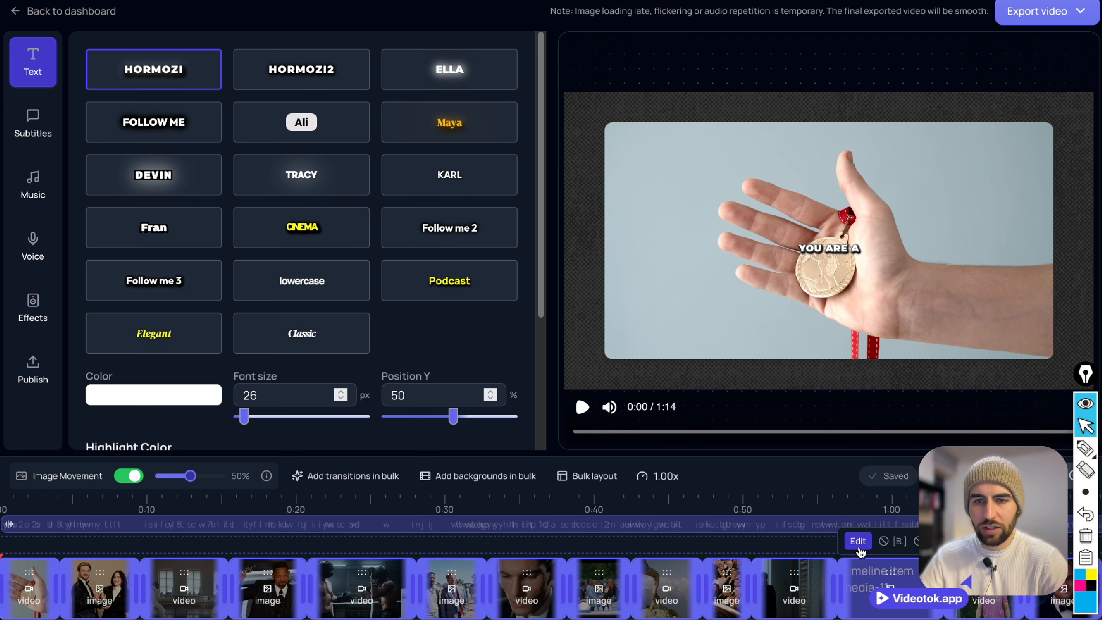
click(326, 257)
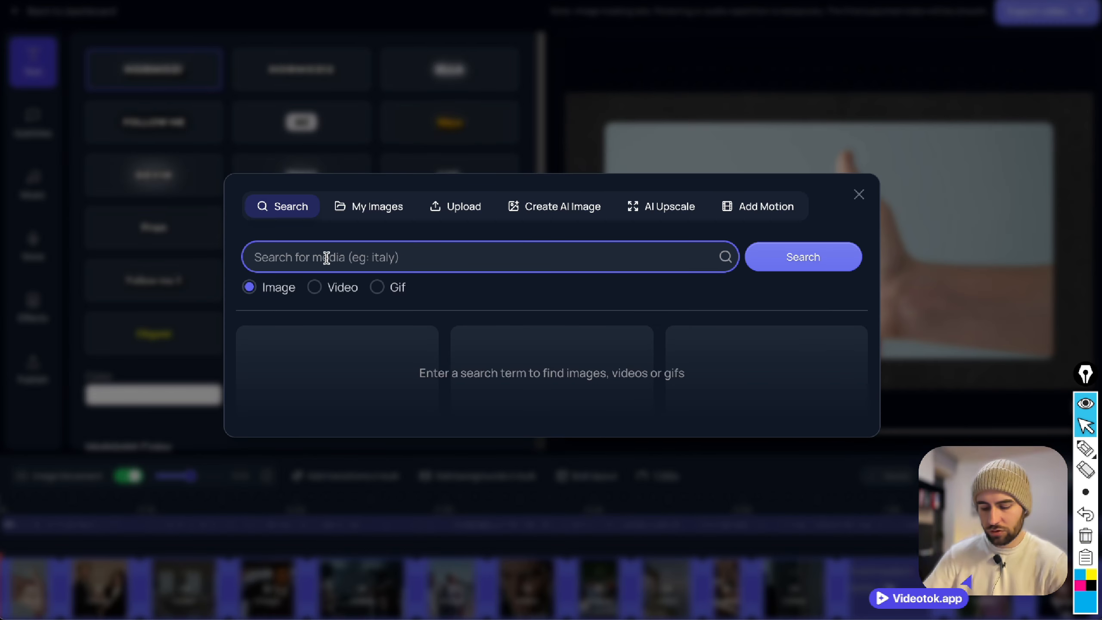
text(denzel washington)
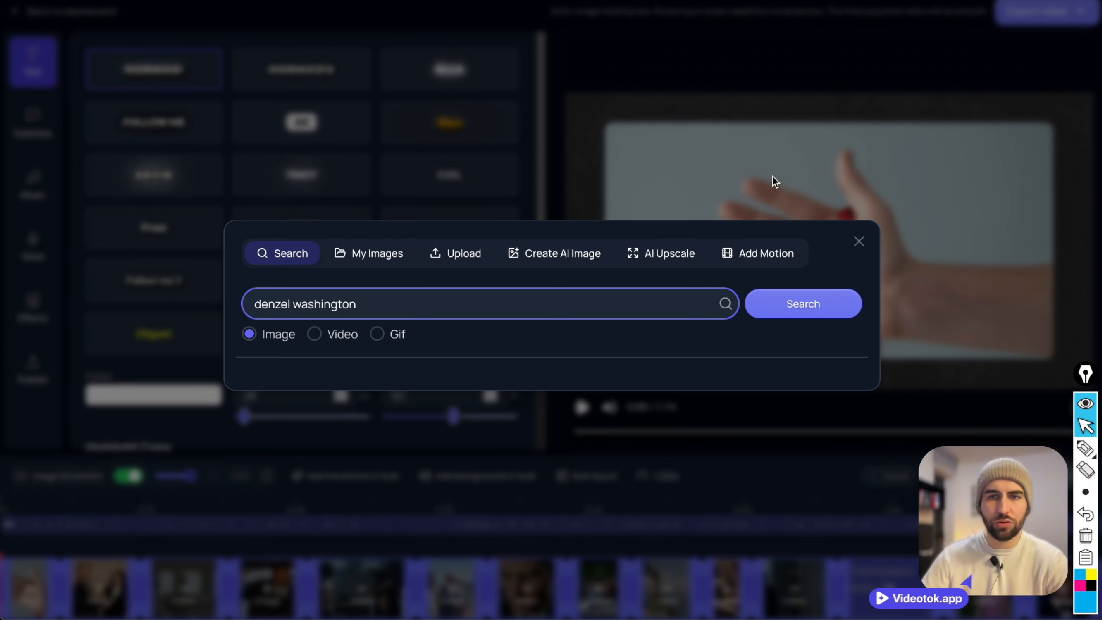
click(810, 305)
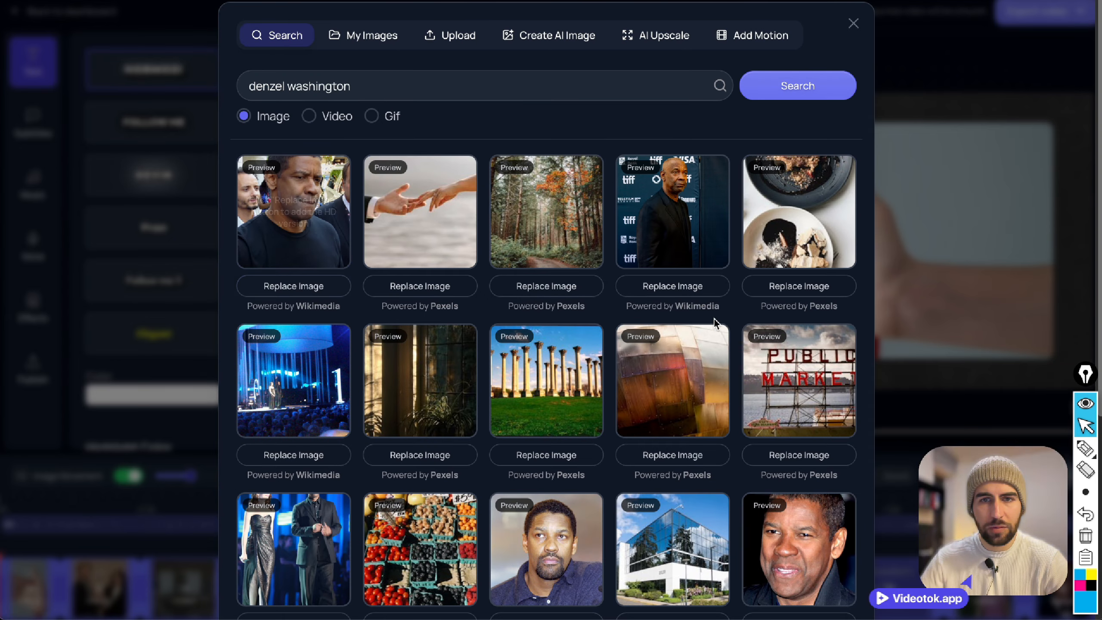
click(675, 296)
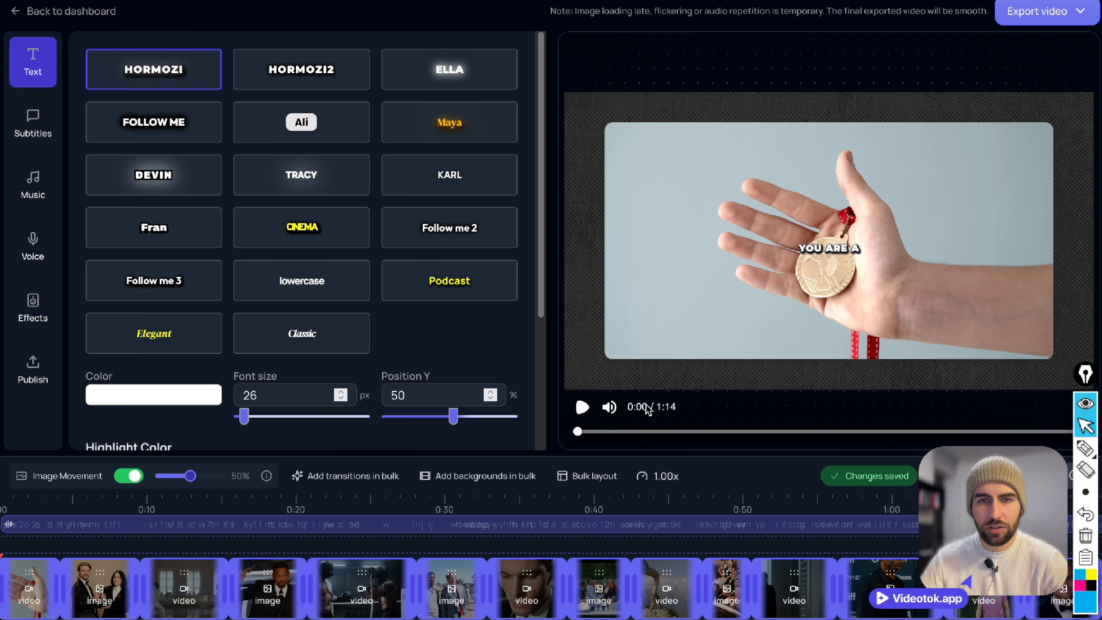
Set the video speed to 1.10x and start playing the preview from the beginning.
click(657, 476)
click(722, 519)
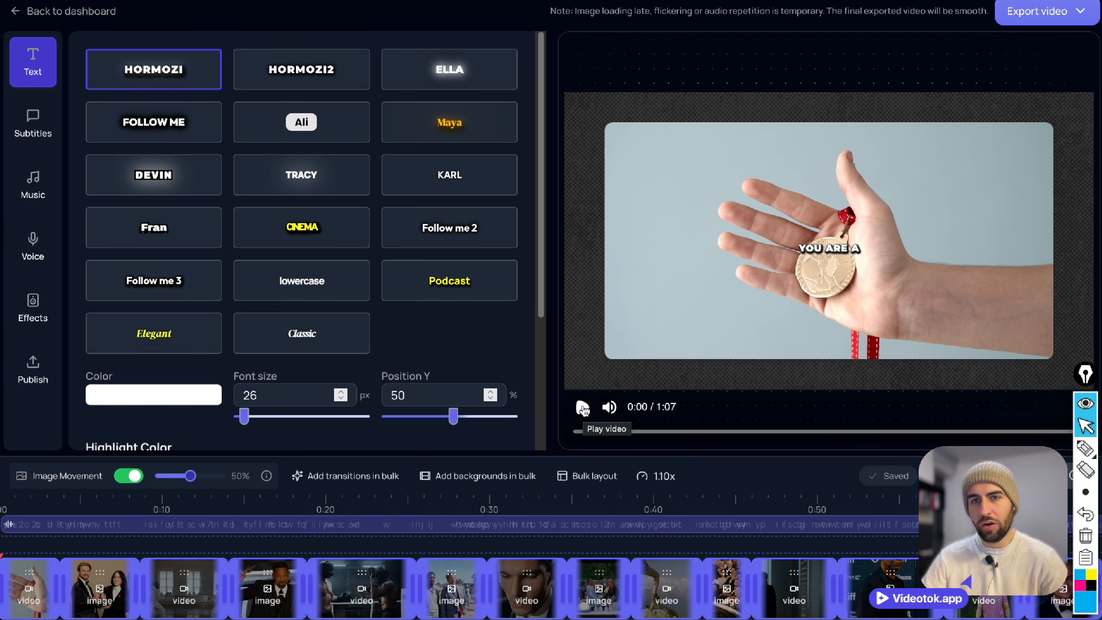
click(582, 408)
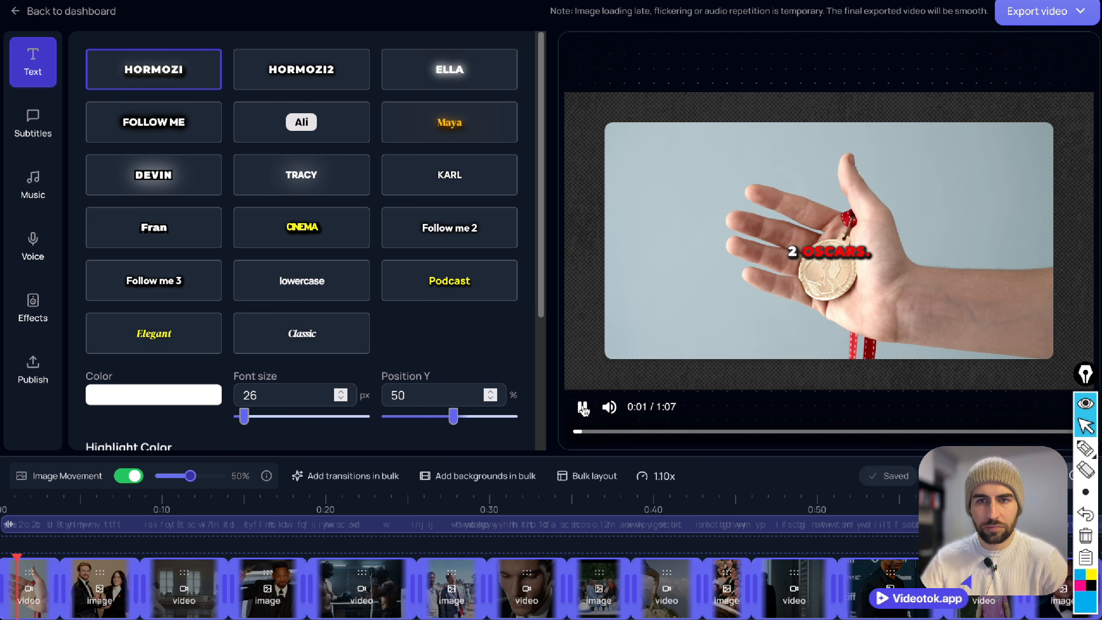
Switch the captions to the Classic style with font size 32 px and 3 words per block.
click(337, 336)
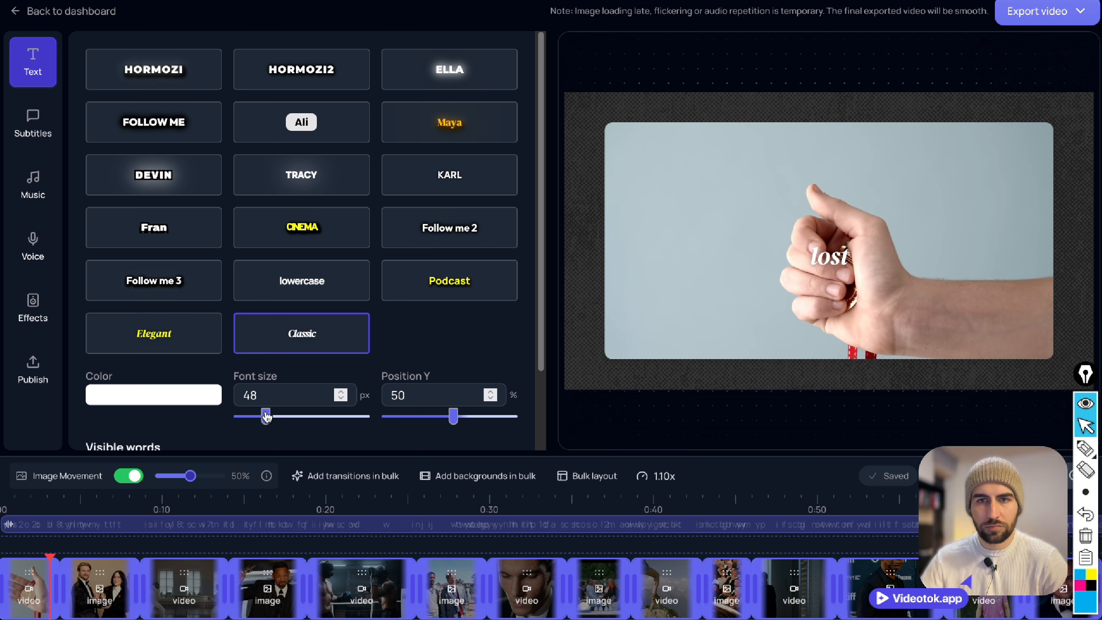
drag(265, 417, 248, 419)
drag(244, 418, 250, 418)
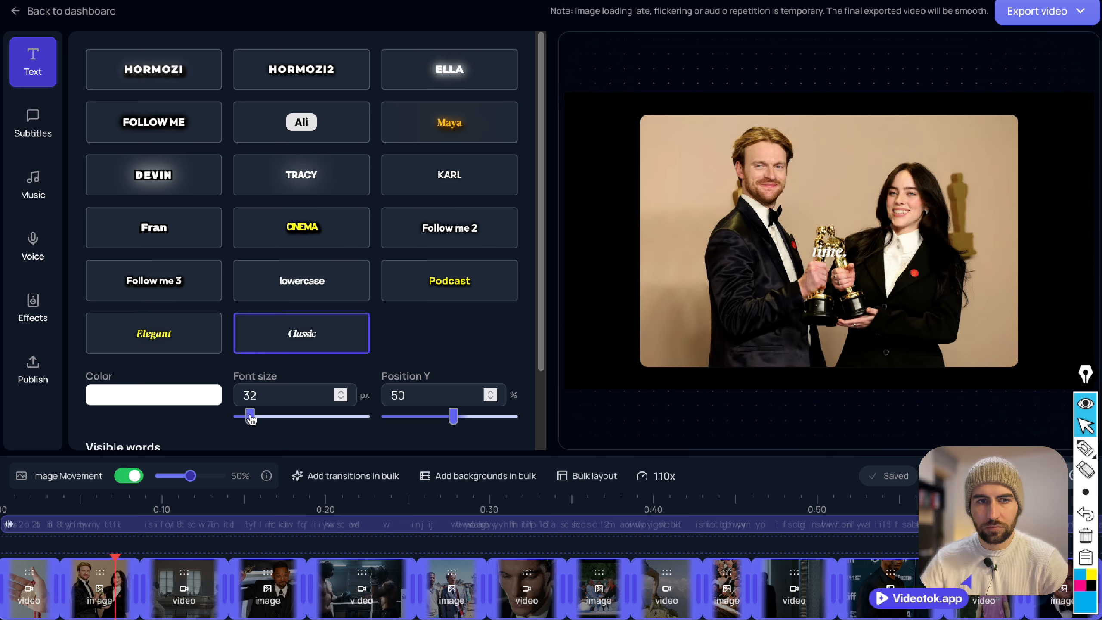
scroll(282, 397, down, 2)
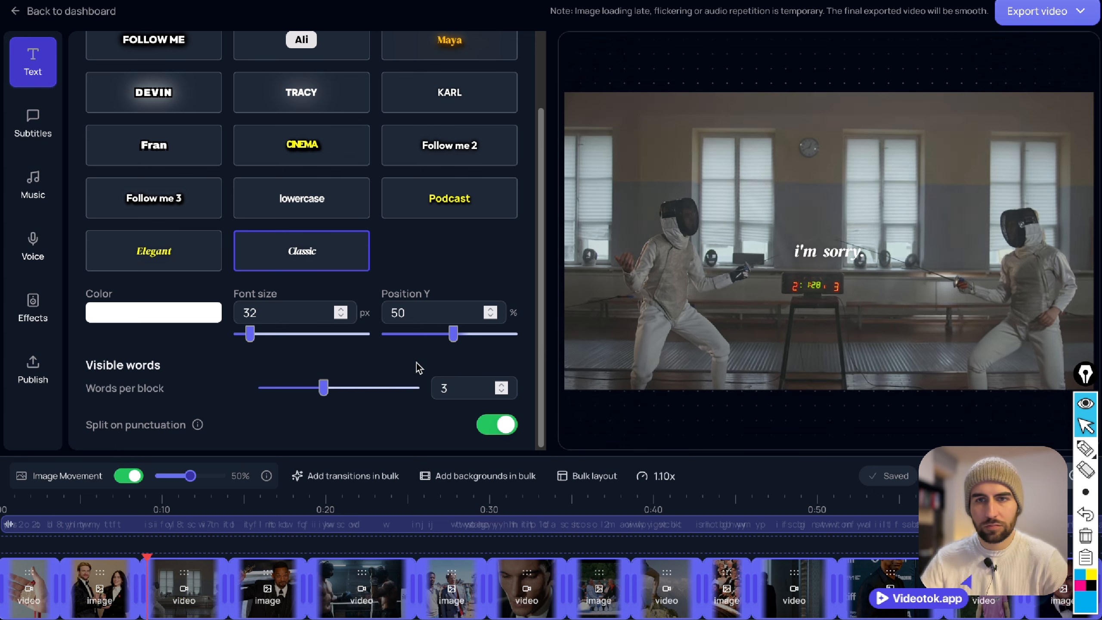
scroll(416, 360, up, 2)
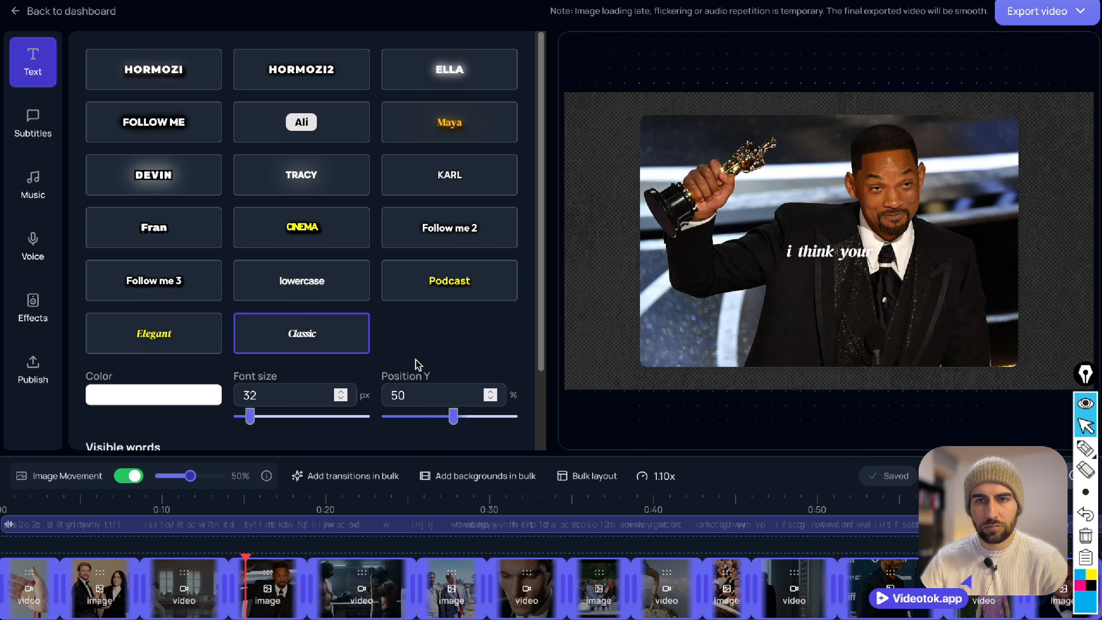
Add the Epic track Fury of the North as background music and set its volume to 20%.
click(26, 191)
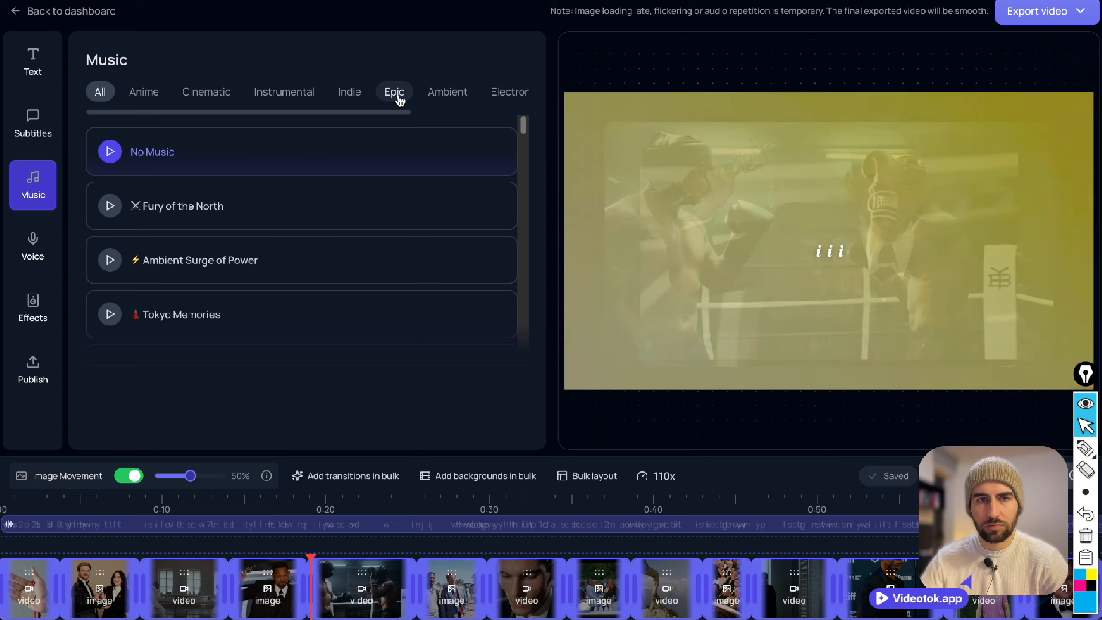
click(397, 95)
click(259, 164)
mouse_move(579, 410)
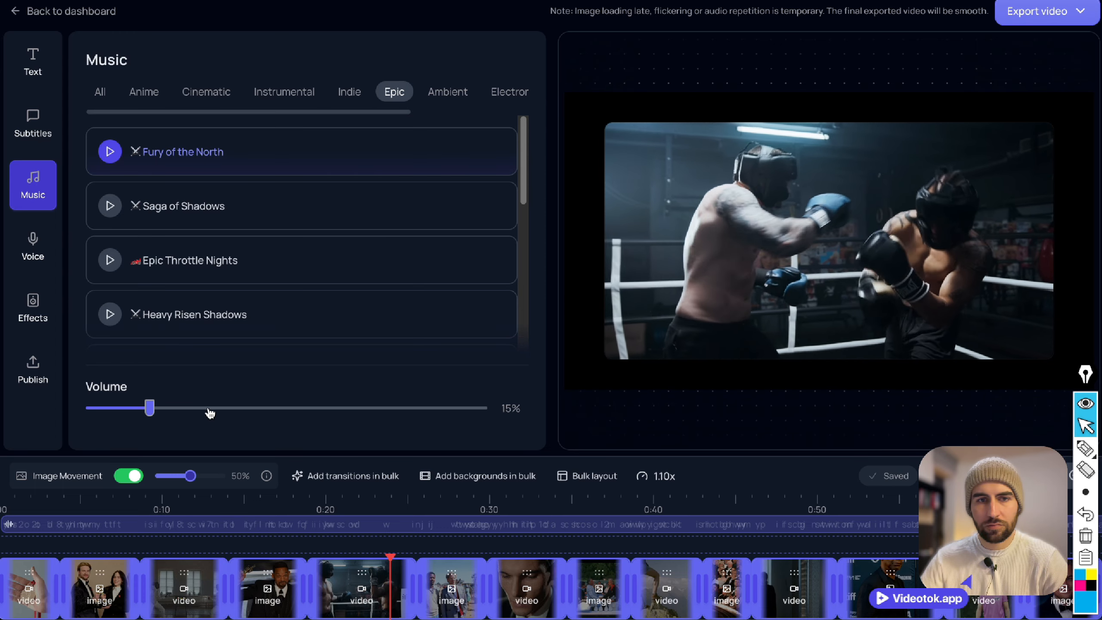
drag(198, 414, 169, 416)
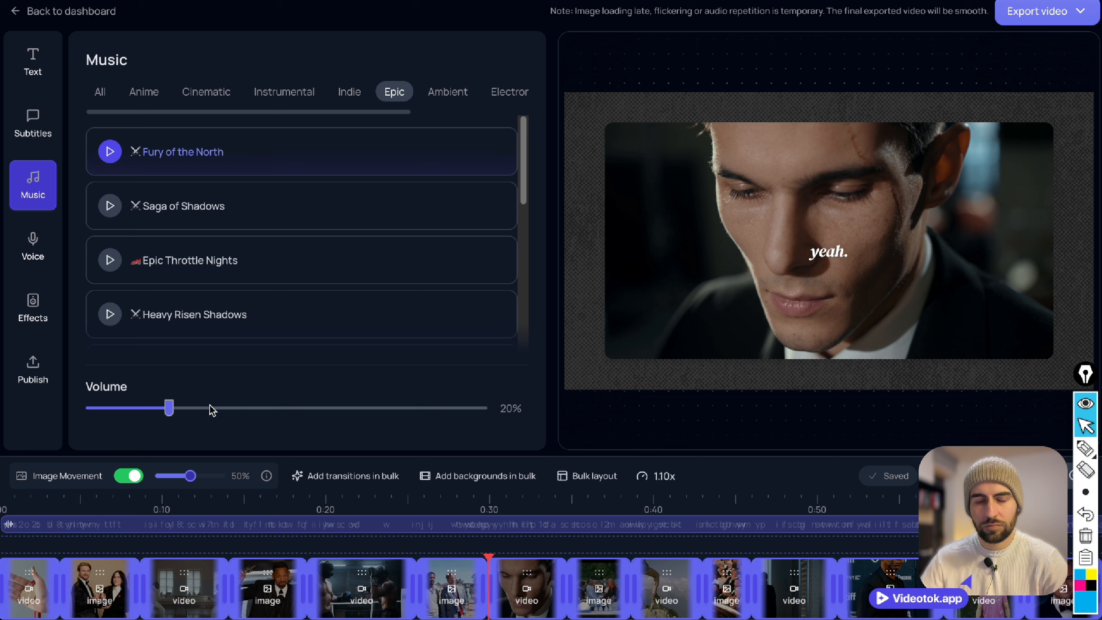